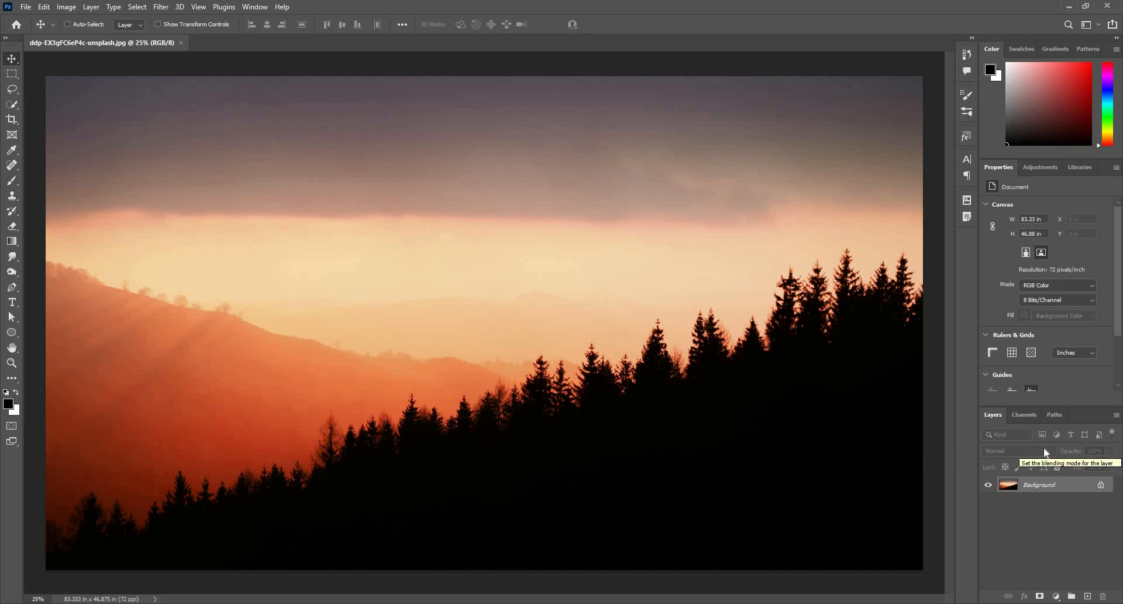
Add a new blank layer above the background and step through its blending modes as far as Color Dodge
click(1088, 597)
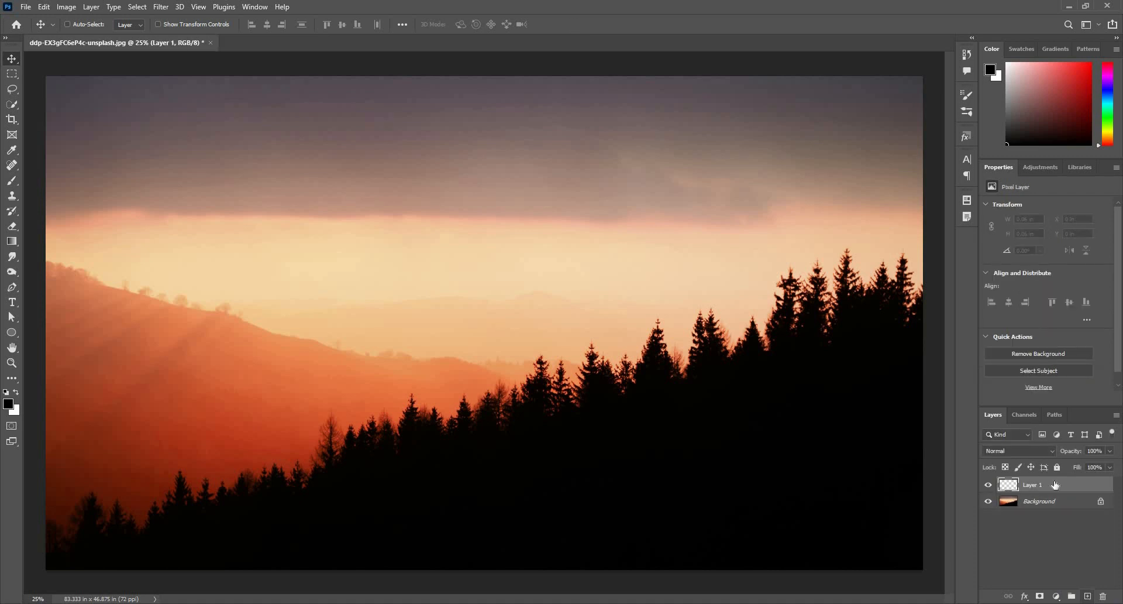
click(994, 452)
key(Escape)
click(1047, 451)
key(Down)
key(Down)
key(Down)
key(Down)
key(Down)
key(Down)
key(Down)
key(Down)
key(Down)
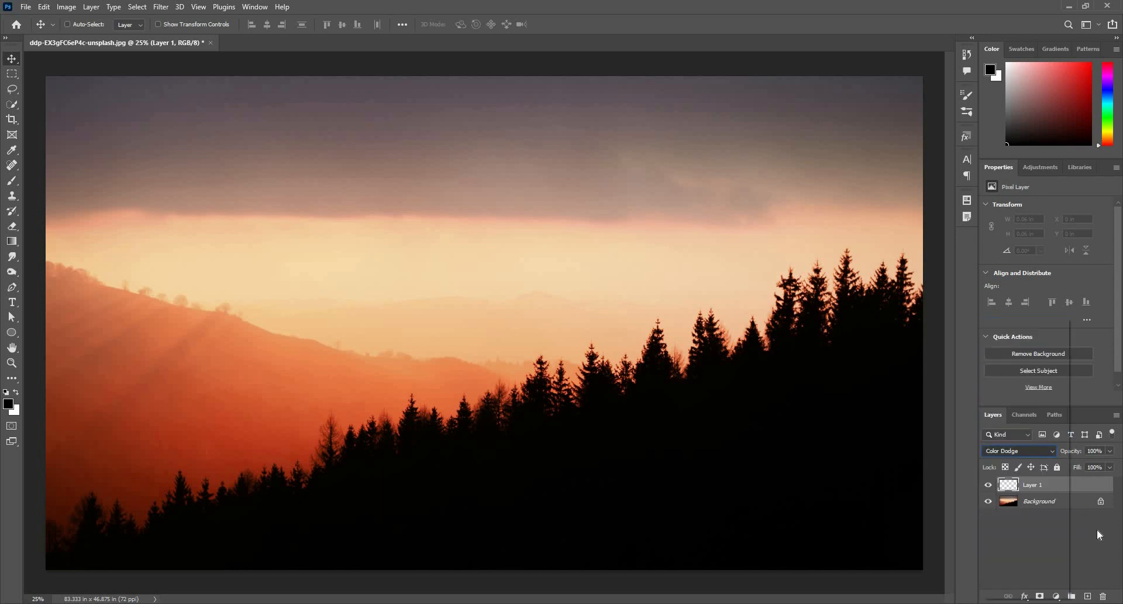
key(Escape)
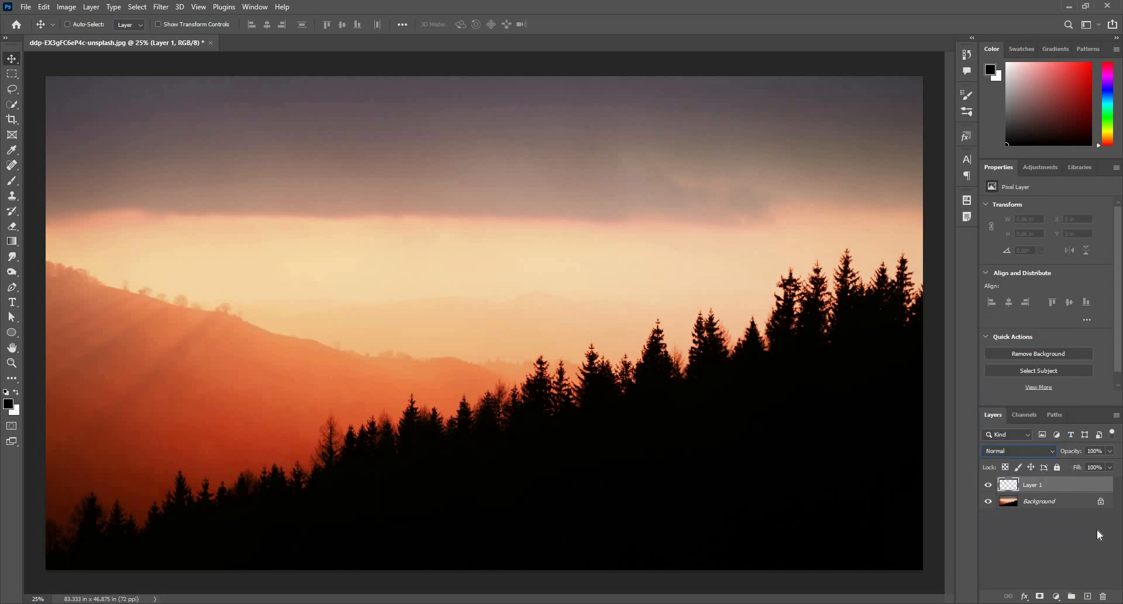
Compare the background layer with the blank layer above it and examine the list of available blending modes
click(1040, 503)
click(1040, 490)
click(1040, 496)
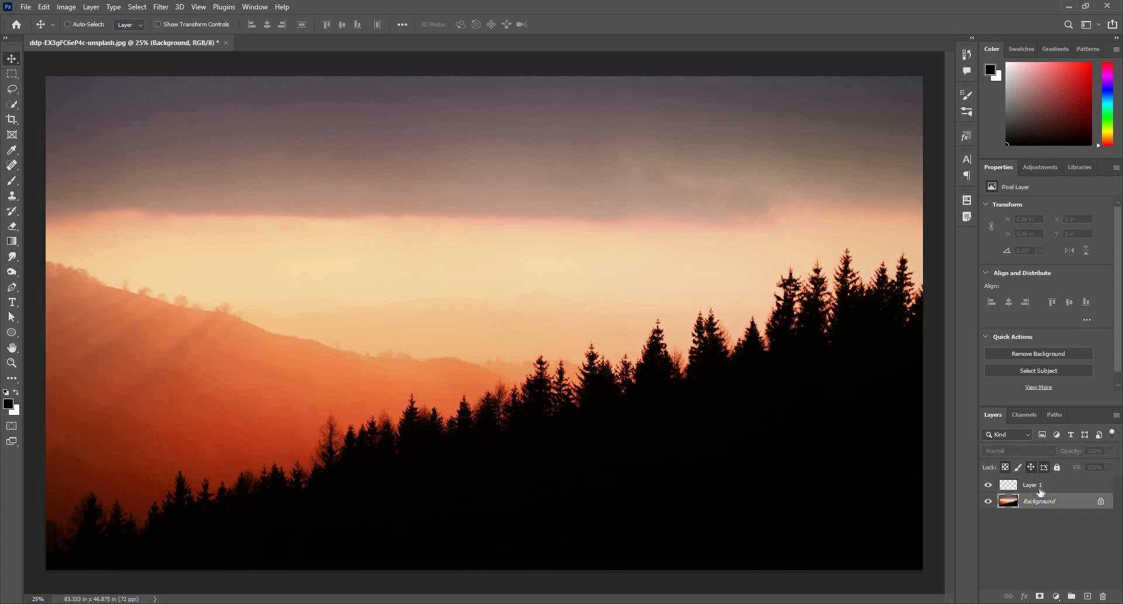
click(1040, 490)
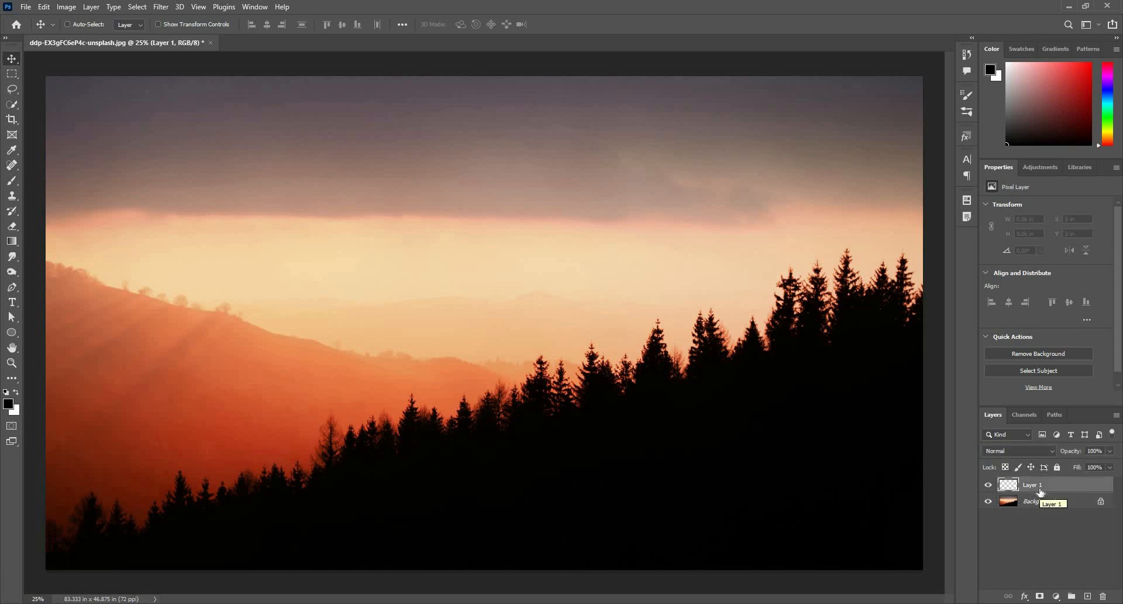
click(1027, 455)
click(1090, 524)
click(1041, 454)
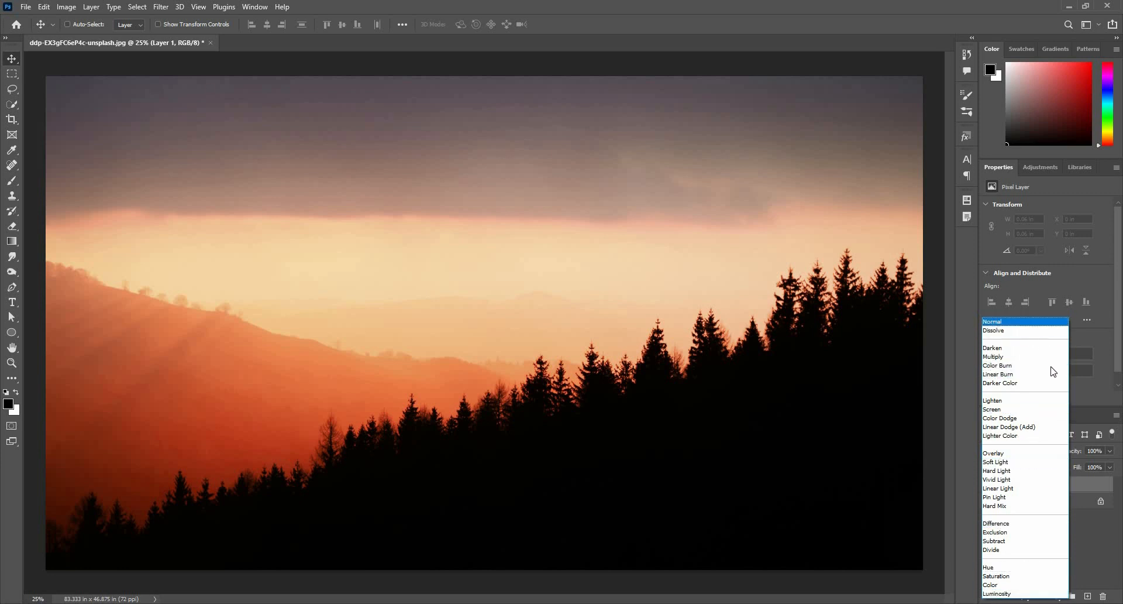
click(1101, 544)
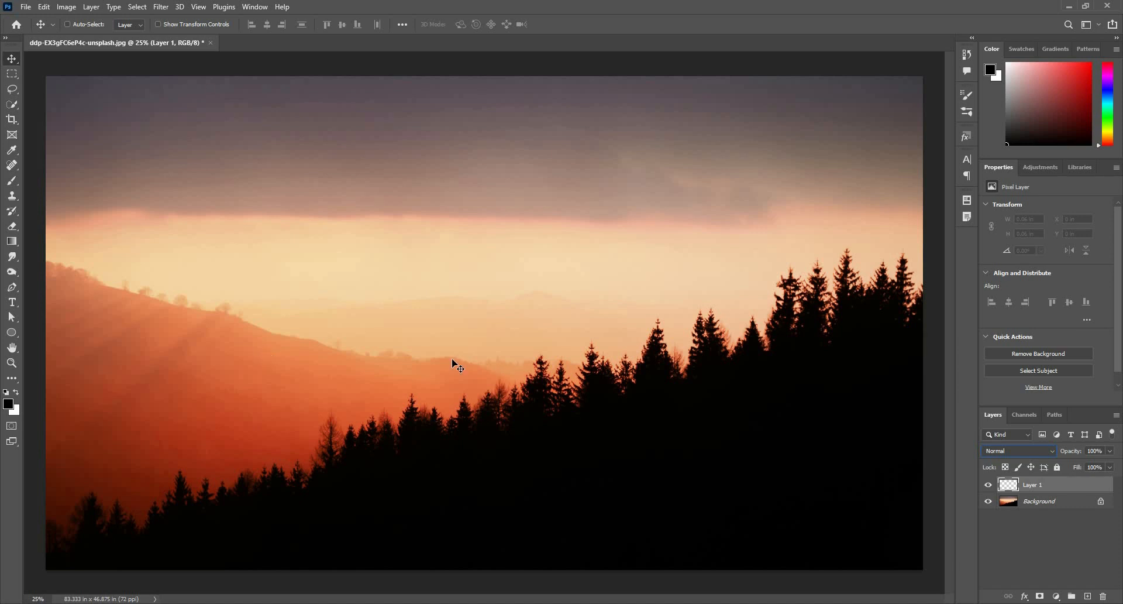
click(1001, 452)
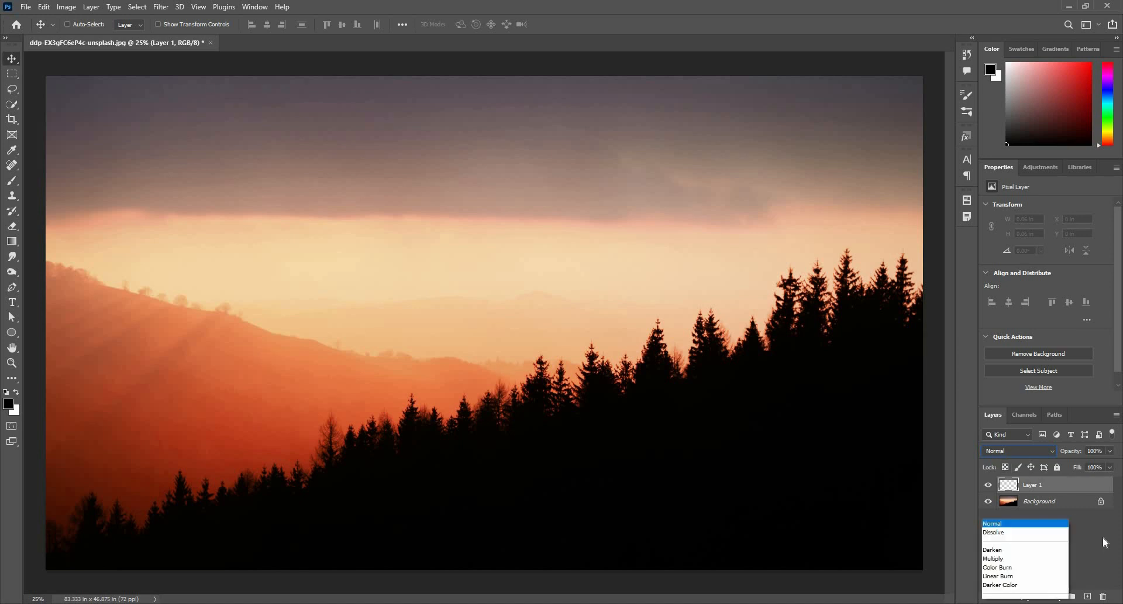
click(10, 221)
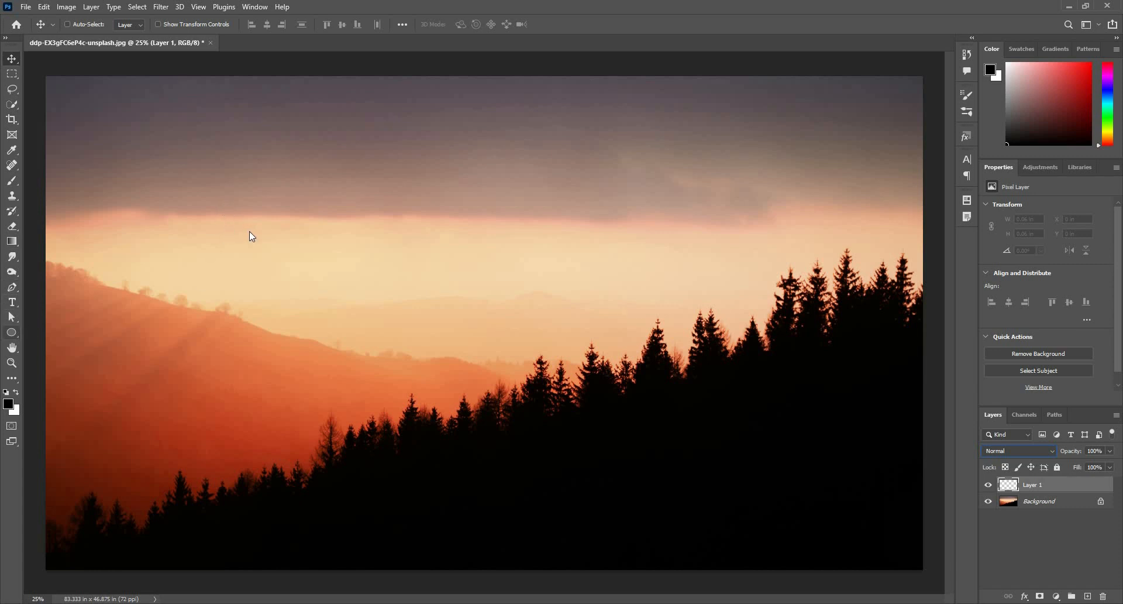
drag(225, 203, 252, 234)
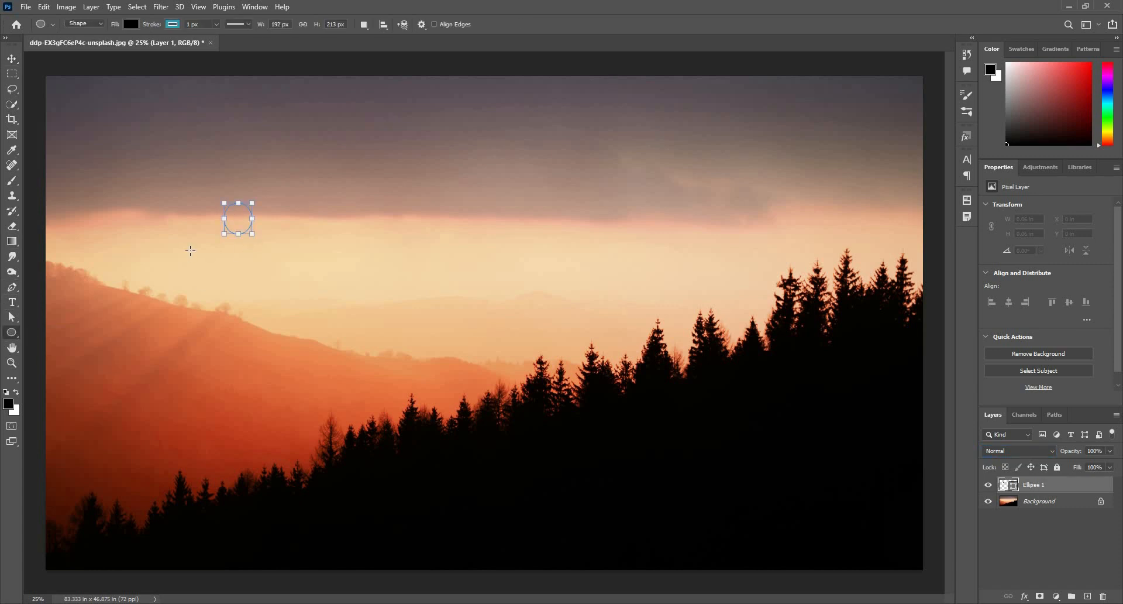
key(ctrl+z)
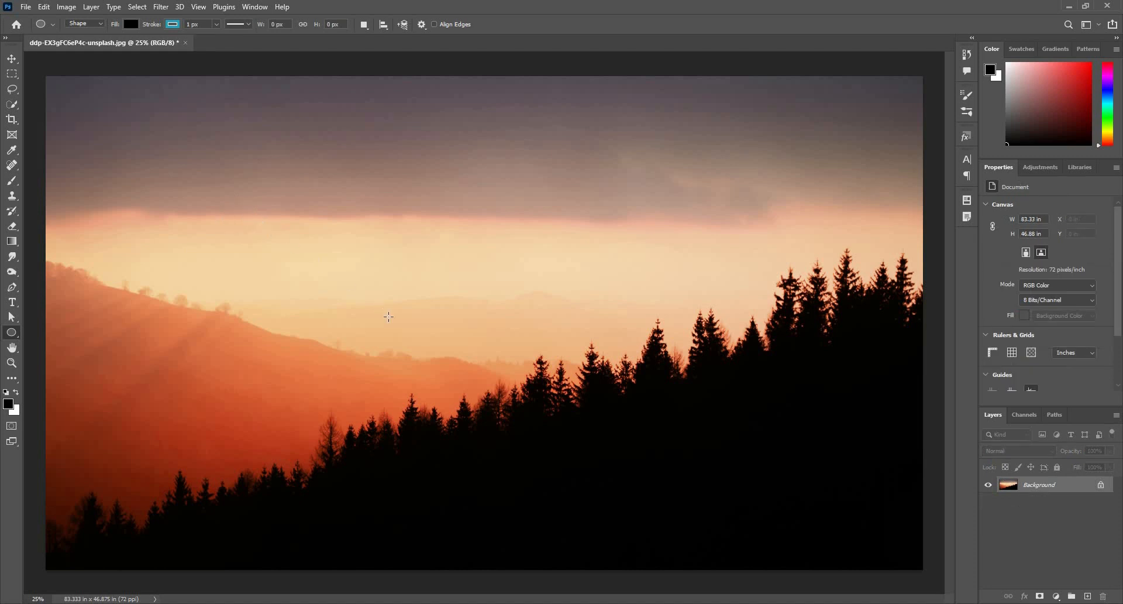
Draw a black circle about 1156 px in diameter over the sky and move it toward the image's centre
drag(206, 169, 413, 337)
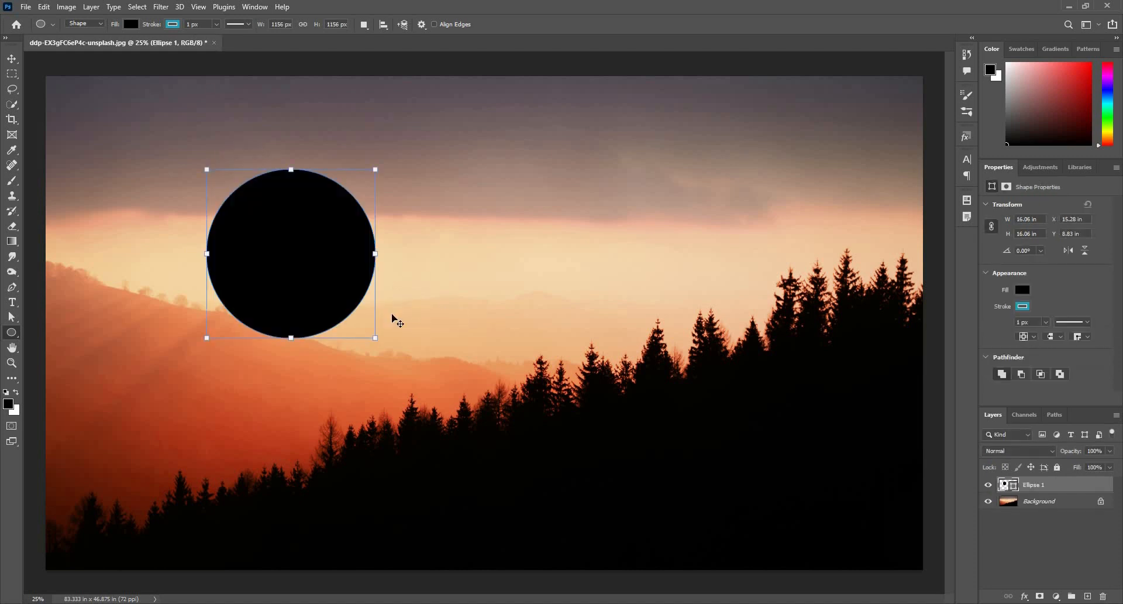
key(v)
drag(328, 252, 512, 321)
drag(425, 211, 381, 127)
Remove the black circle's stroke and move the circle down so it overlaps the hills above the treeline
key(u)
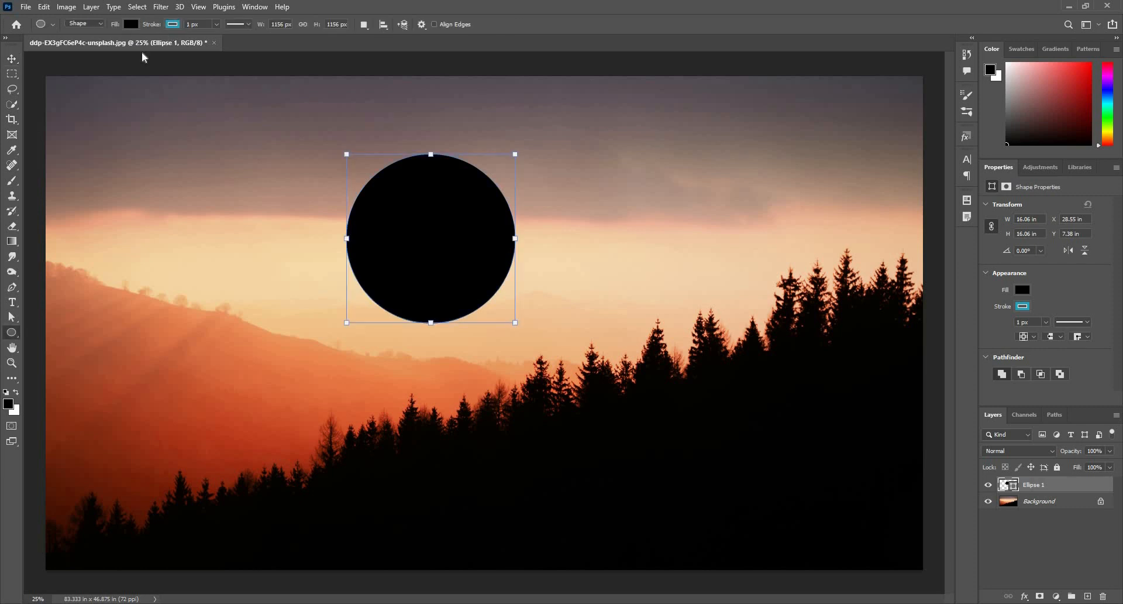
click(131, 24)
click(104, 47)
click(12, 58)
drag(522, 333, 556, 390)
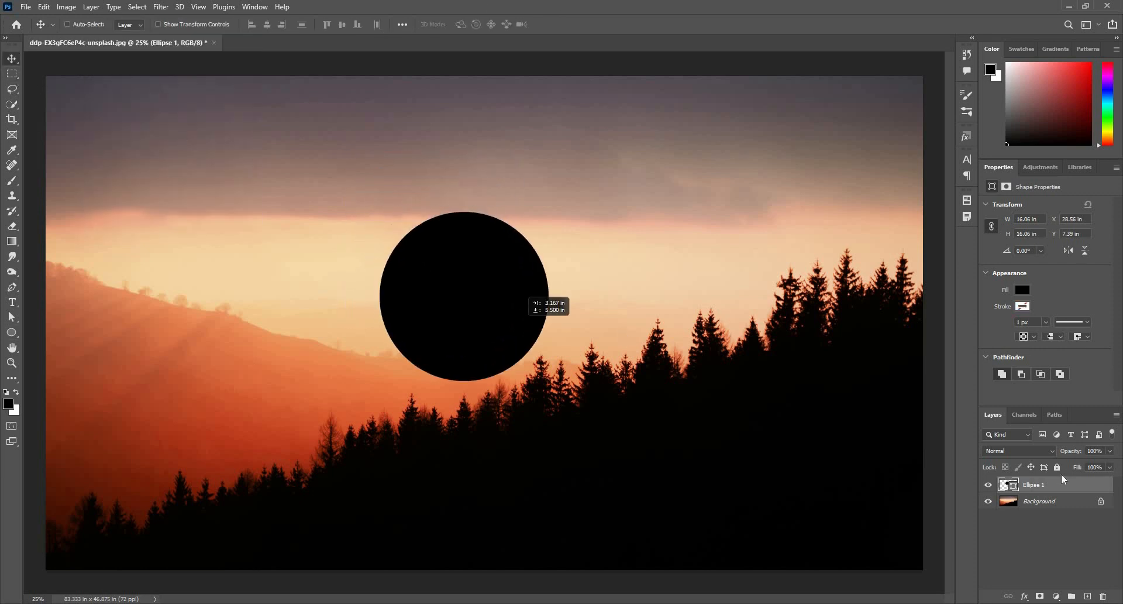
Hide and show the circle layer to compare it with the background, and set its blending mode to Dissolve
click(1047, 451)
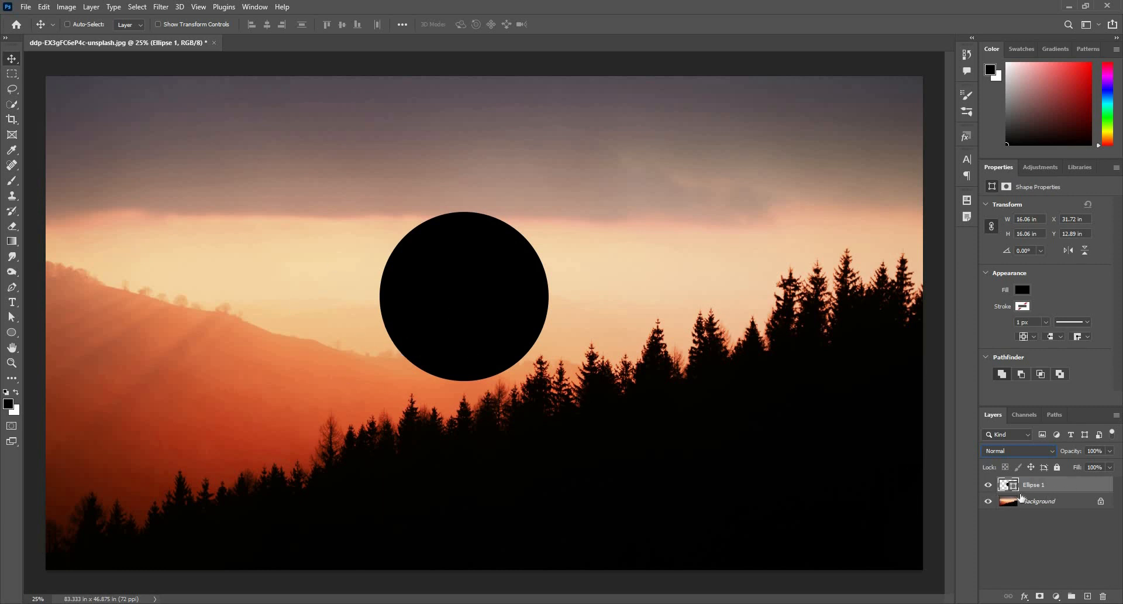
click(987, 485)
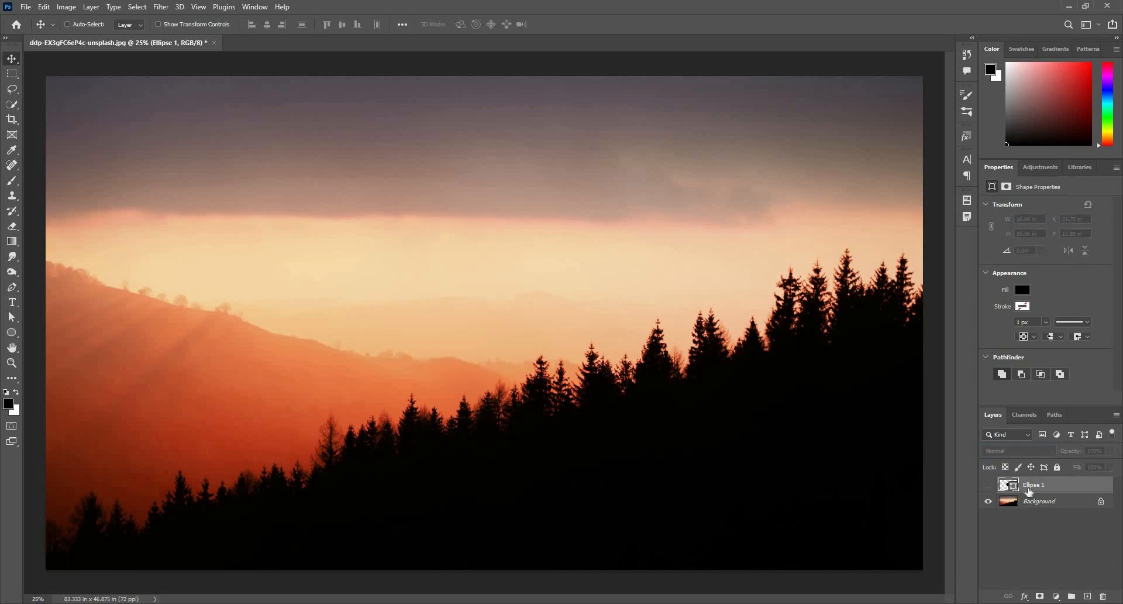
click(988, 485)
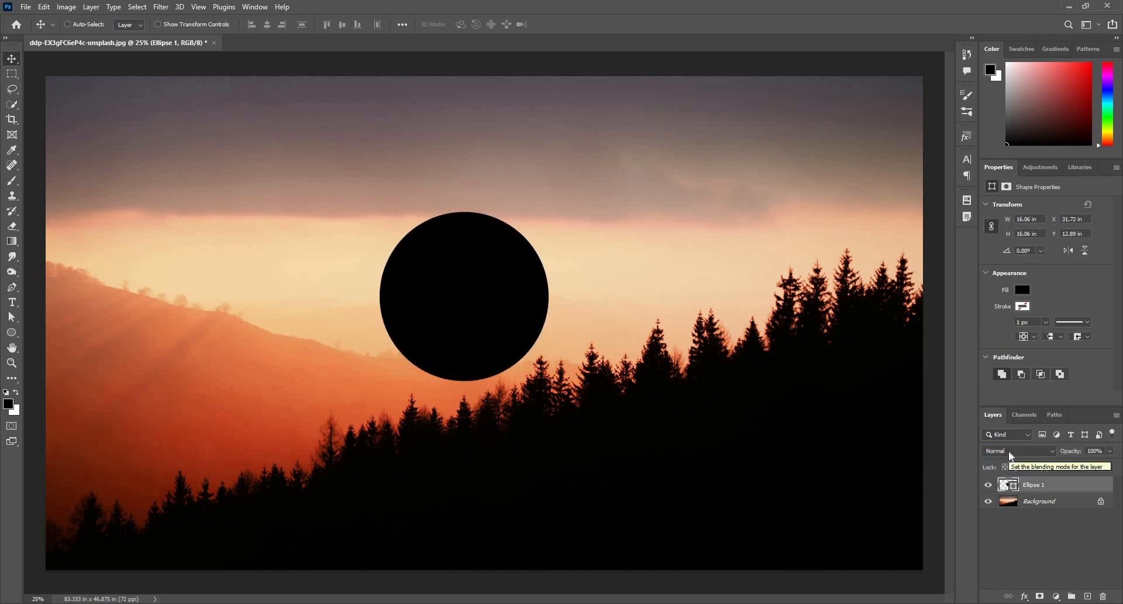
click(1011, 454)
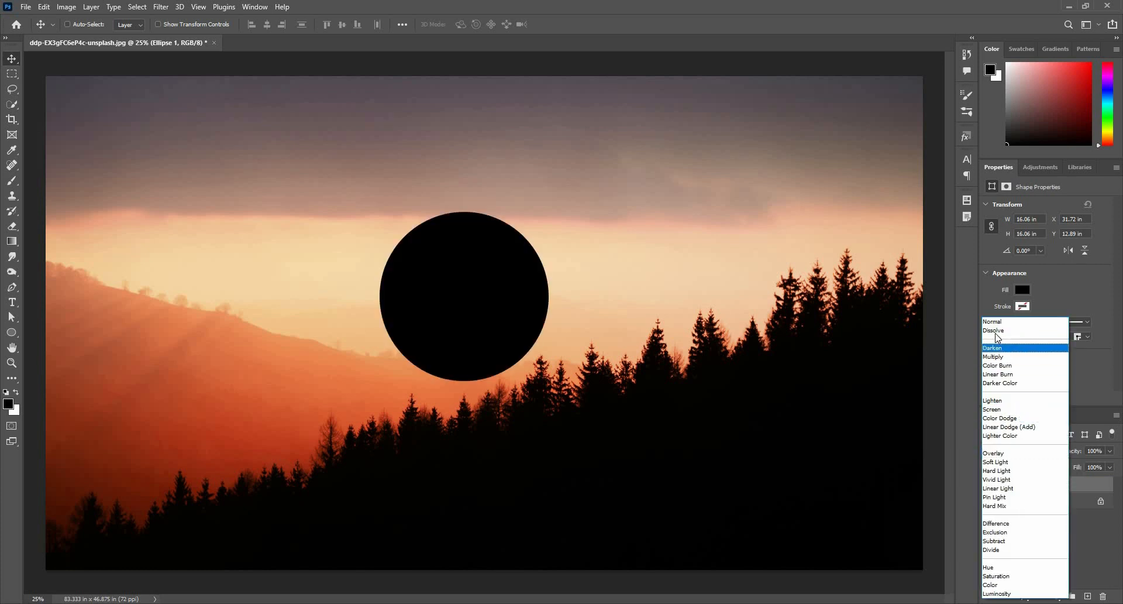
click(996, 333)
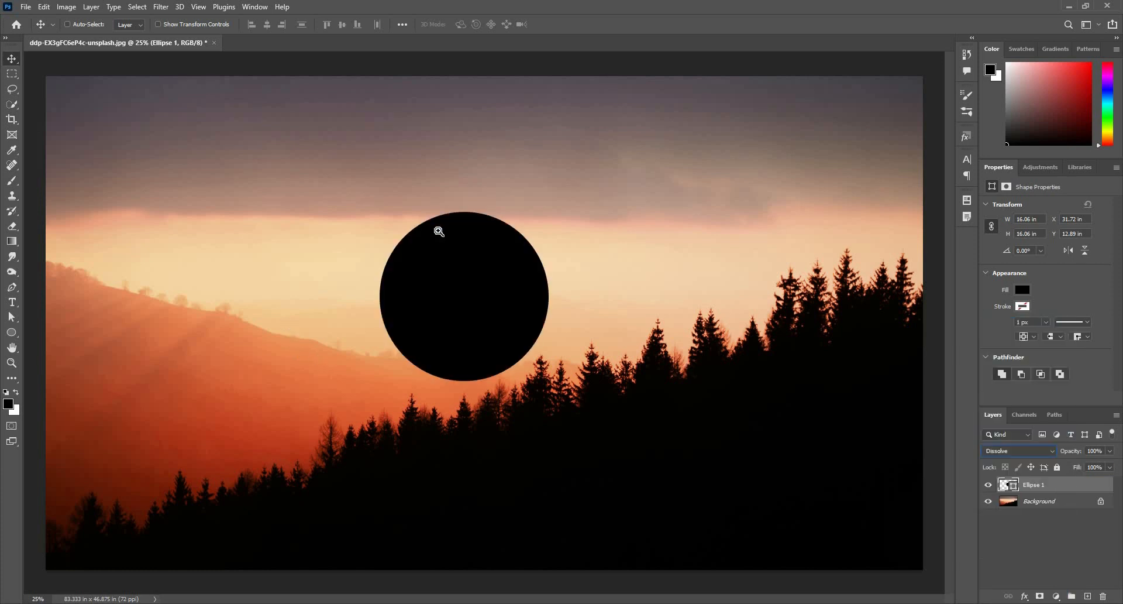
Lower the circle layer's opacity to 77% and inspect the speckled Dissolve effect up close
drag(420, 231, 476, 287)
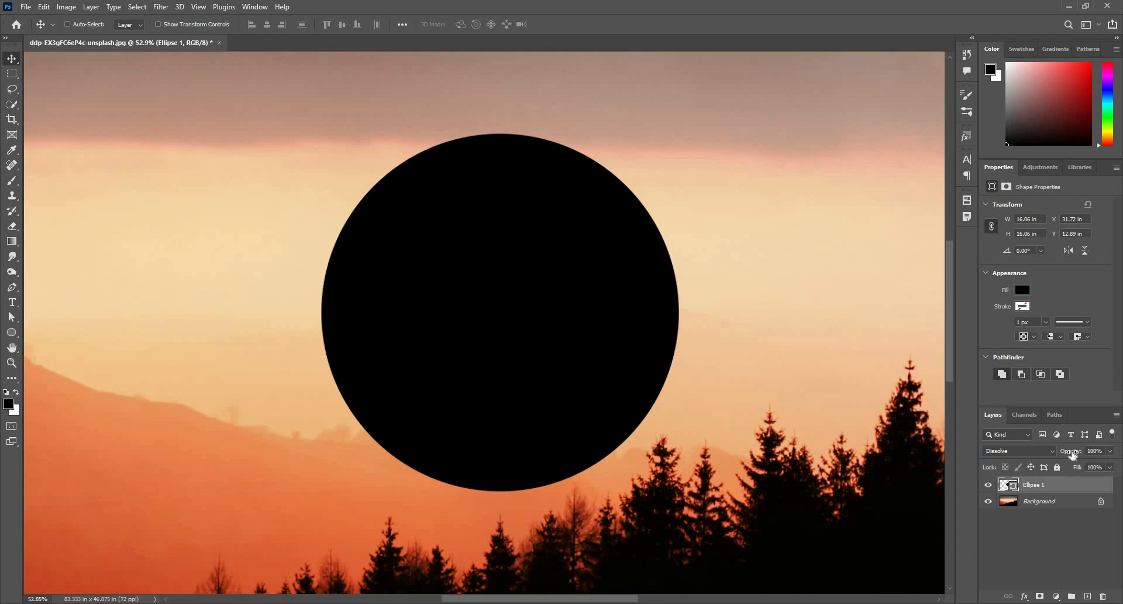
drag(1072, 454, 1059, 455)
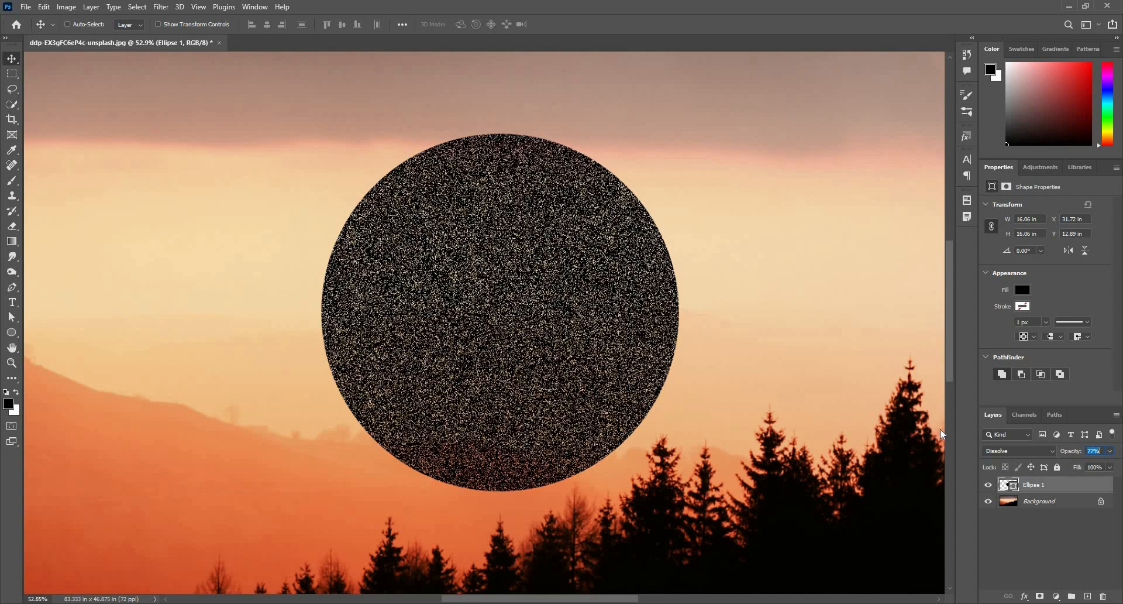
drag(391, 268, 456, 324)
drag(551, 373, 479, 367)
drag(741, 447, 544, 342)
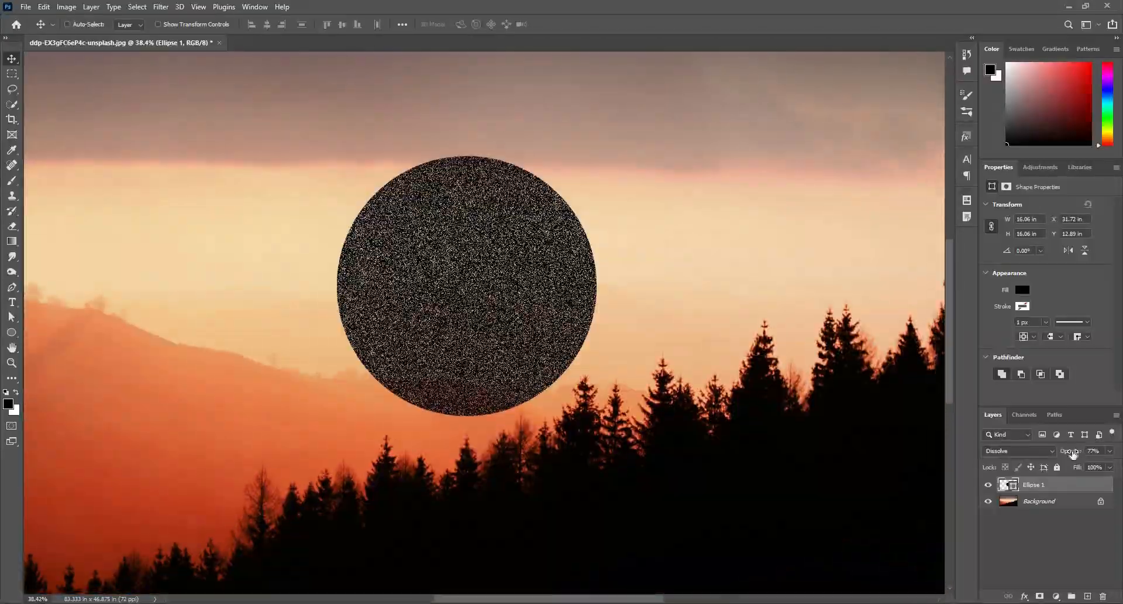
Lower the circle layer's opacity to 12% and delete the layer
drag(1059, 457, 1037, 457)
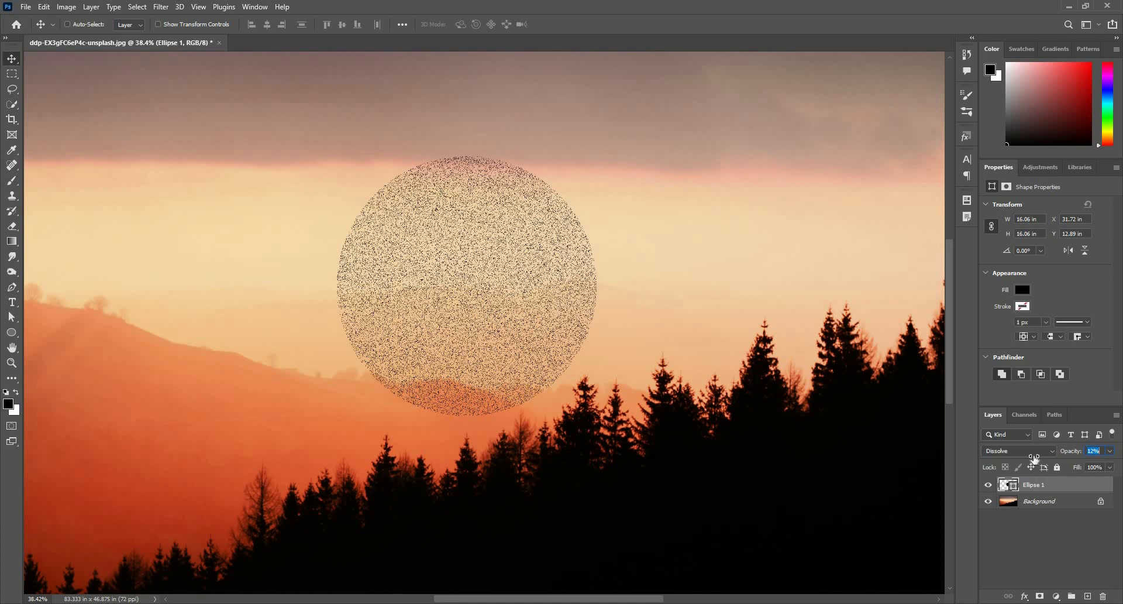
drag(1034, 458, 1034, 457)
click(1048, 485)
key(Delete)
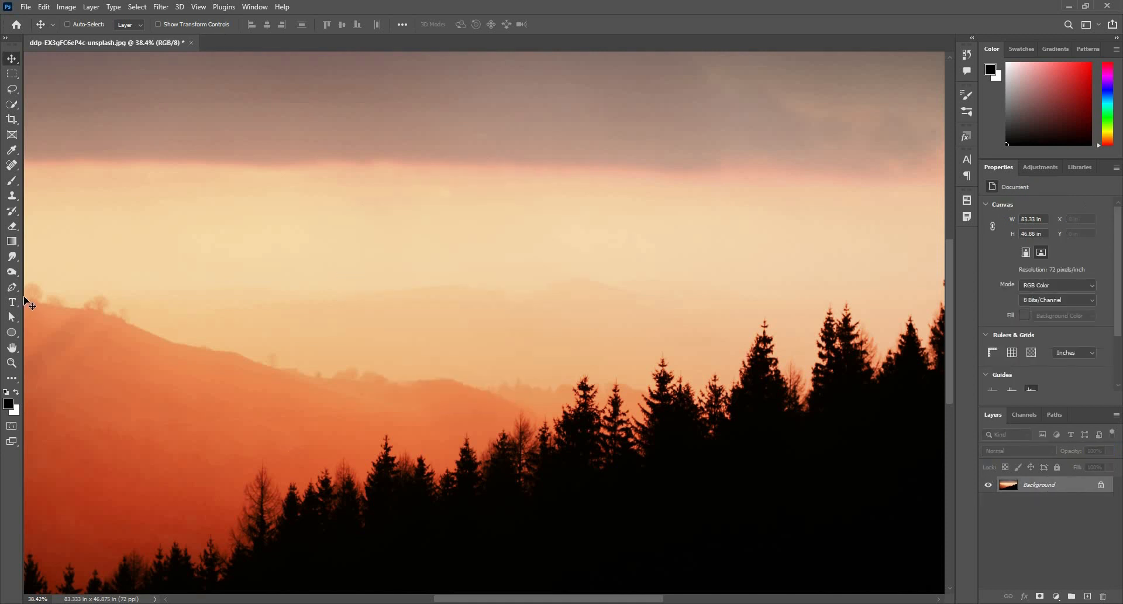
Add a Gradient Fill layer above the background using the black Color to Transparent gradient with the Radial style
click(1087, 596)
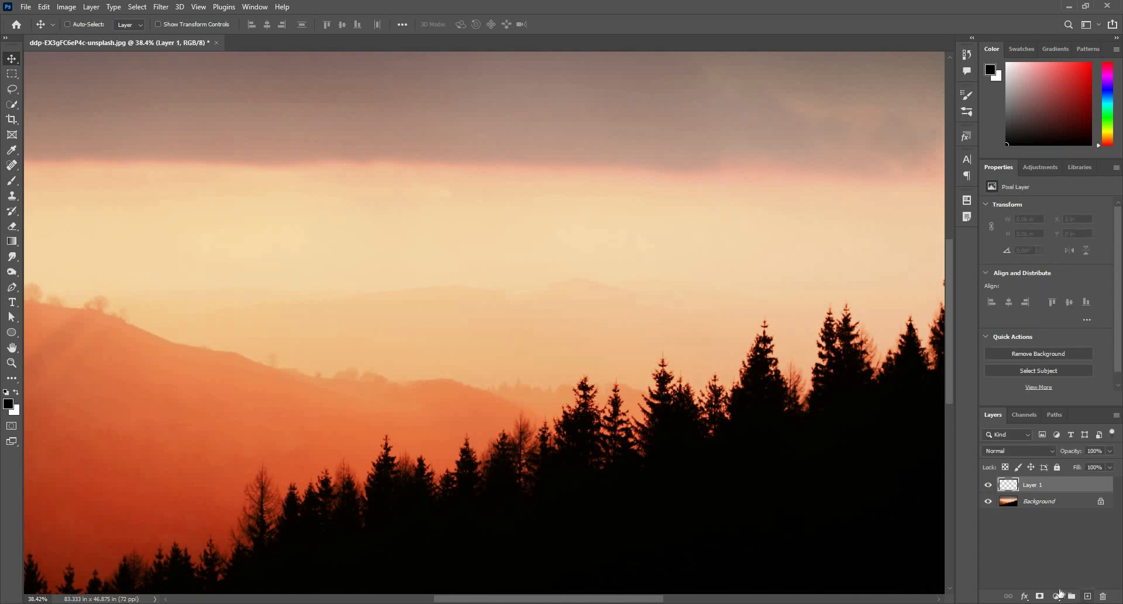
click(1056, 596)
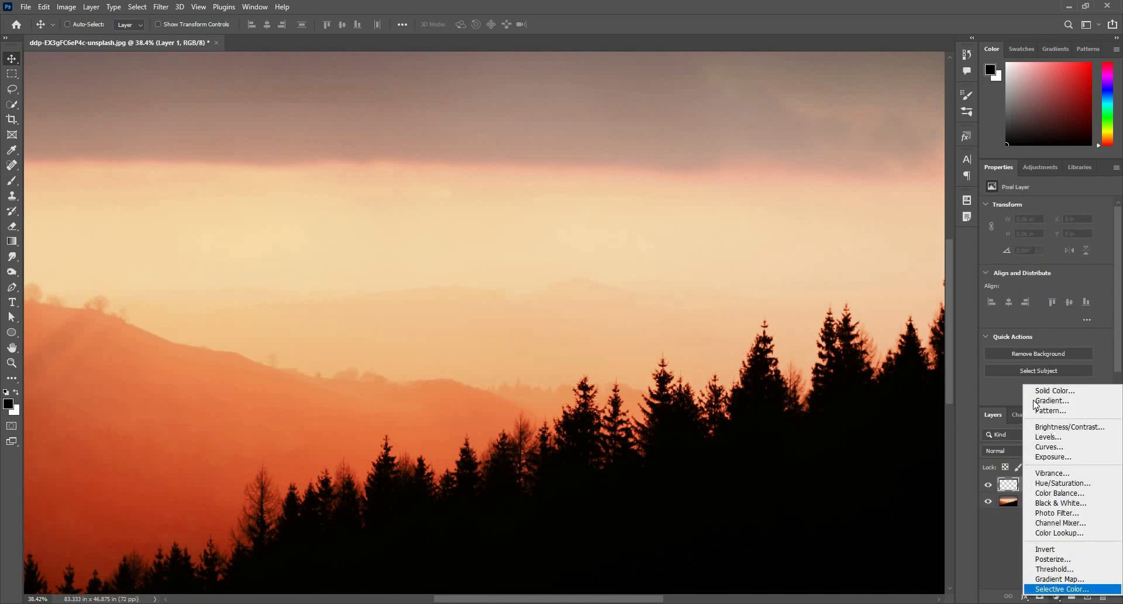
click(1052, 401)
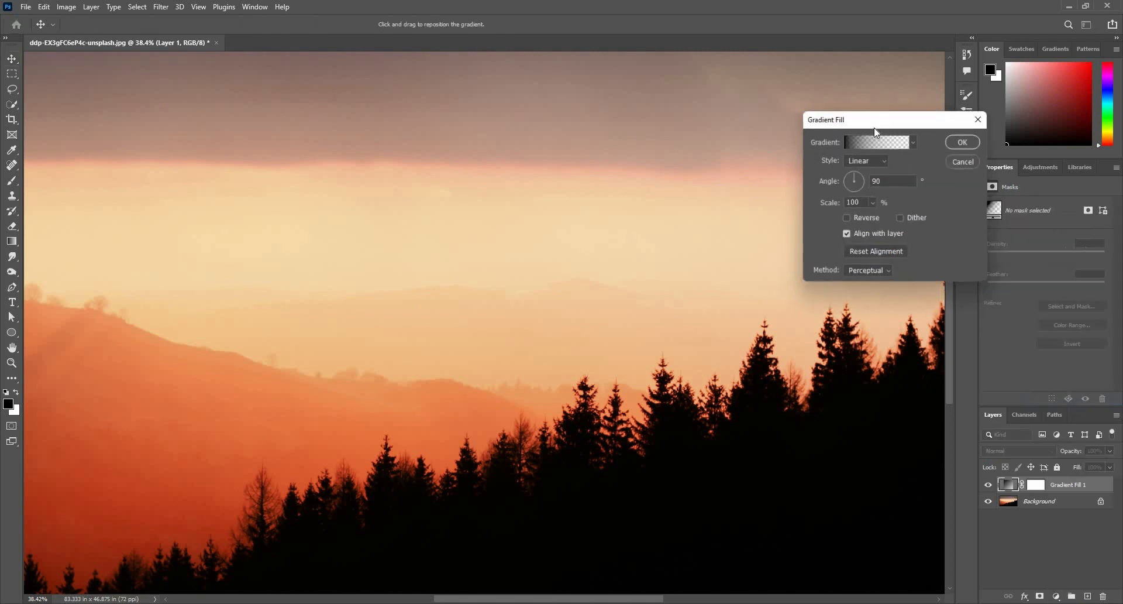
click(908, 144)
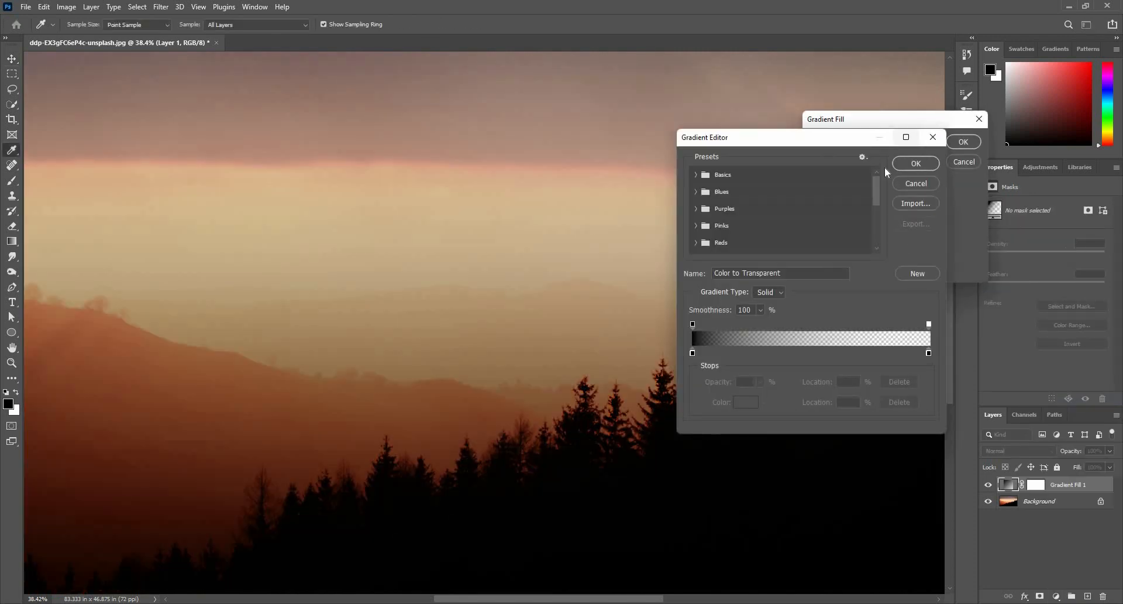
click(906, 168)
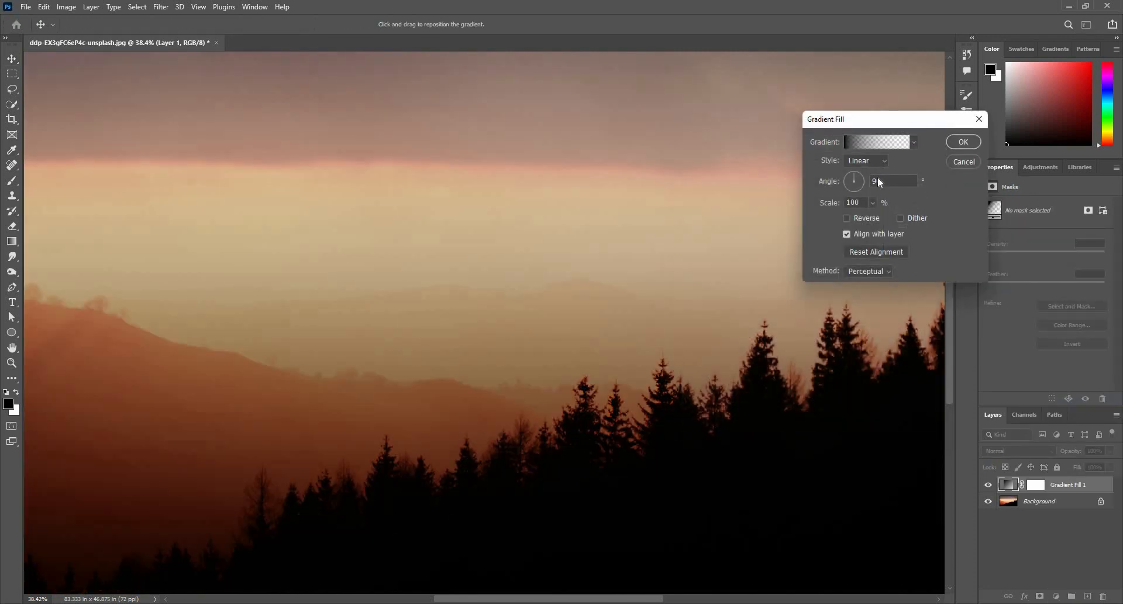
click(880, 162)
click(879, 182)
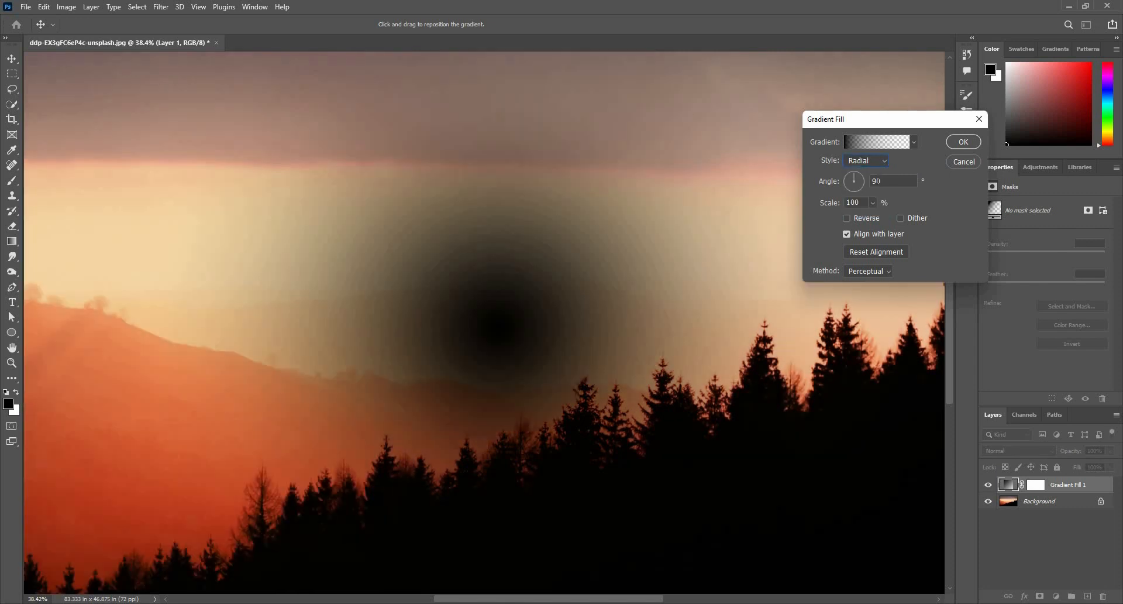
click(952, 145)
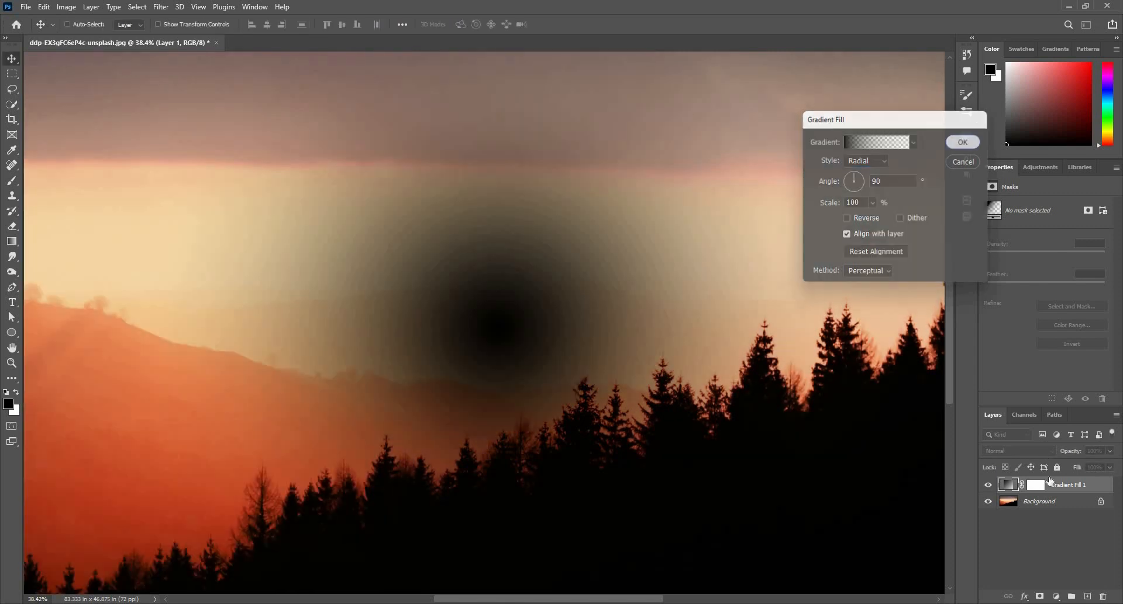
Try the Dissolve blending mode on the gradient fill layer, inspect it up close, and return the mode to Normal
click(1002, 448)
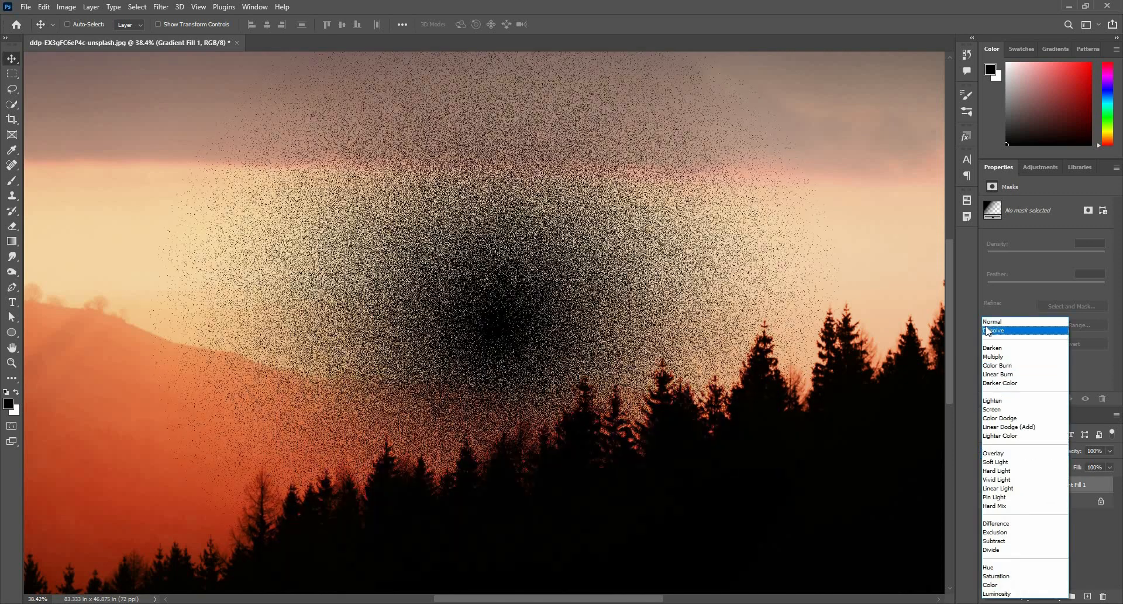
click(987, 331)
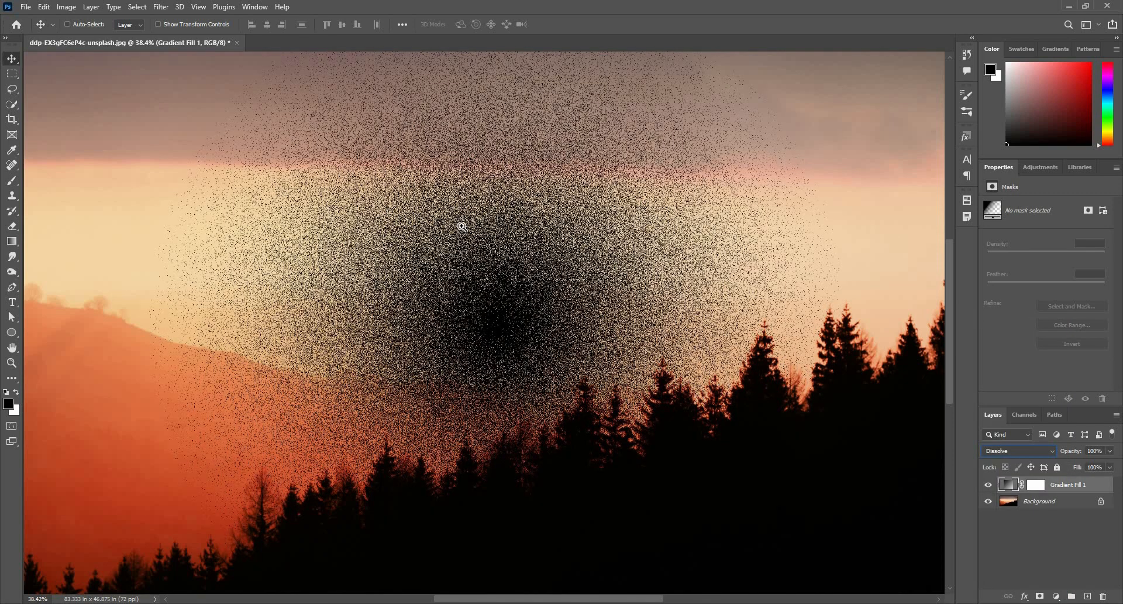
drag(462, 226, 478, 288)
click(1001, 450)
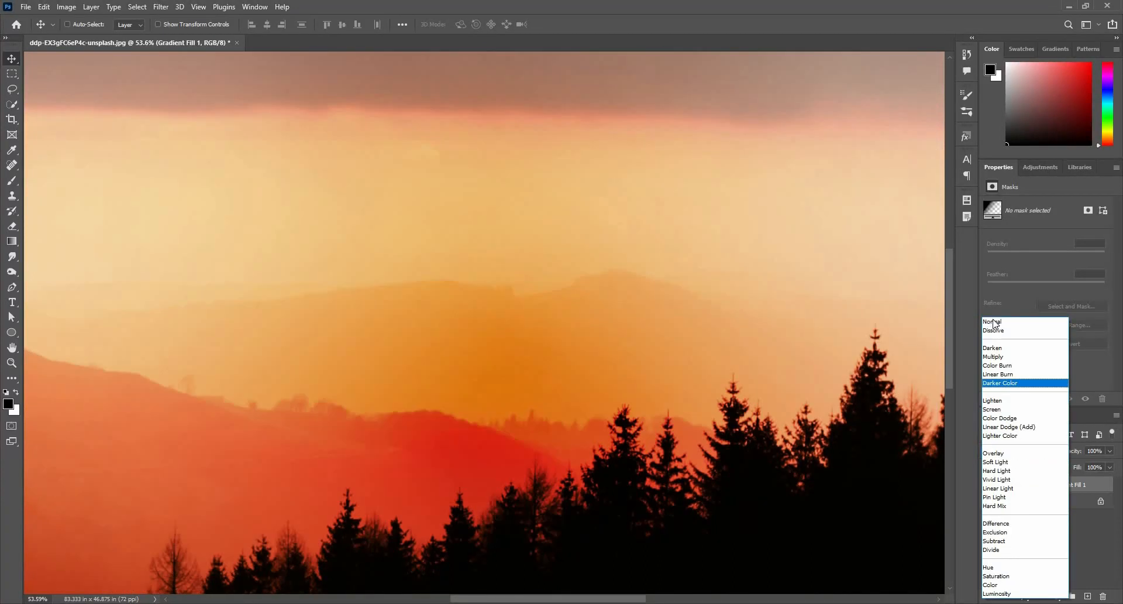
click(1001, 321)
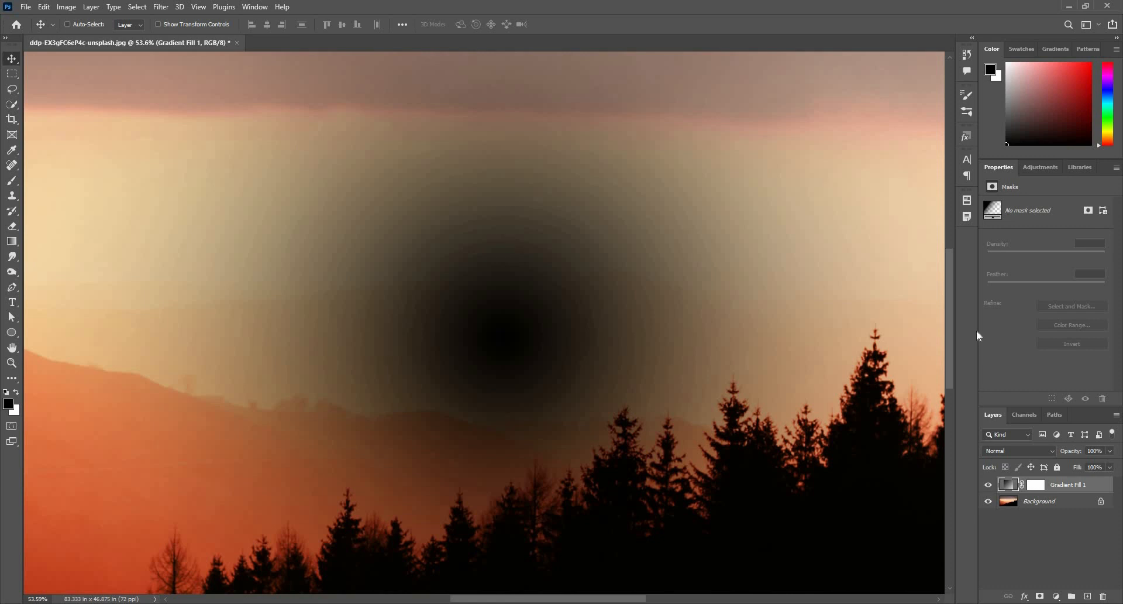
Set the gradient fill layer's blending mode to Dissolve
click(1019, 451)
click(996, 331)
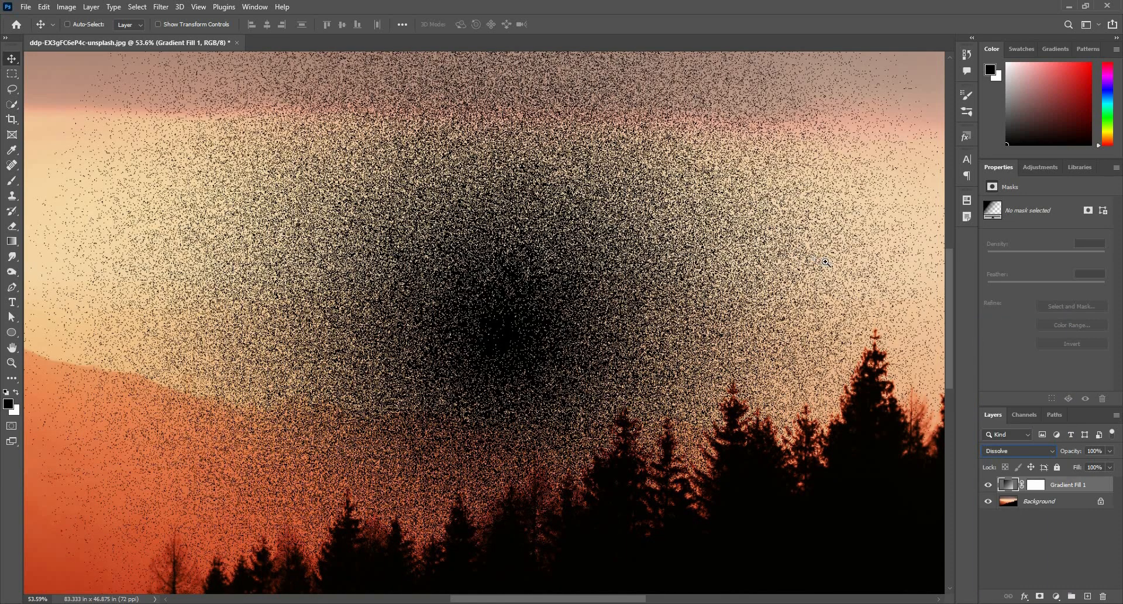
Examine the Dissolve grain of the radial gradient up close, from its dark center out to its transparent edges
drag(800, 382, 822, 389)
drag(634, 361, 506, 520)
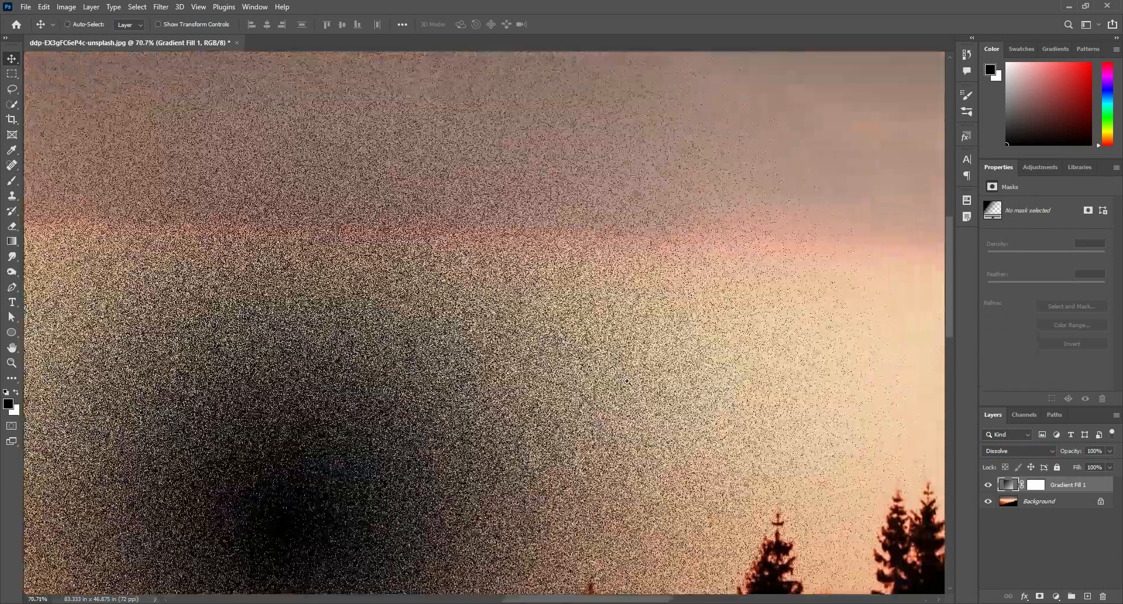
drag(629, 229, 632, 299)
scroll(633, 299, up, 3)
drag(457, 515, 515, 405)
scroll(477, 284, up, 2)
scroll(515, 404, down, 4)
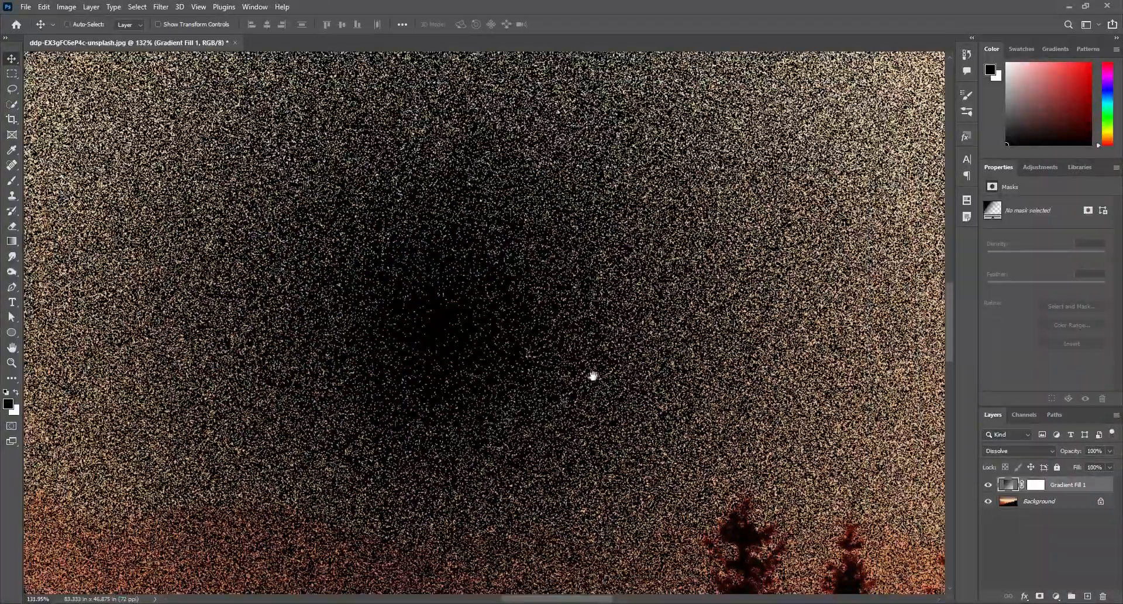
scroll(596, 371, down, 4)
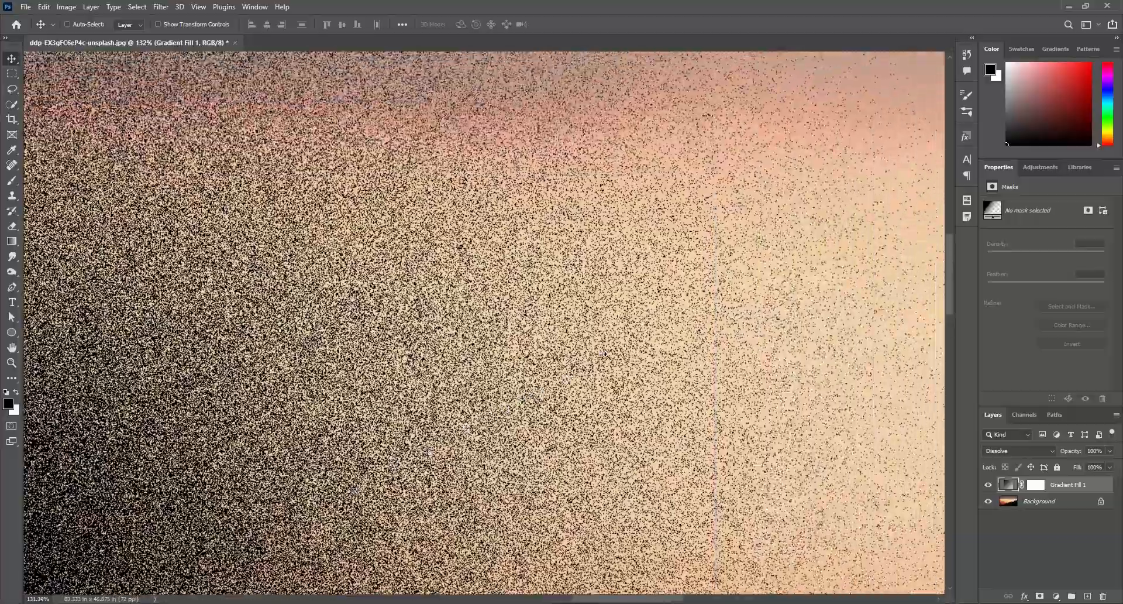
scroll(606, 338, down, 3)
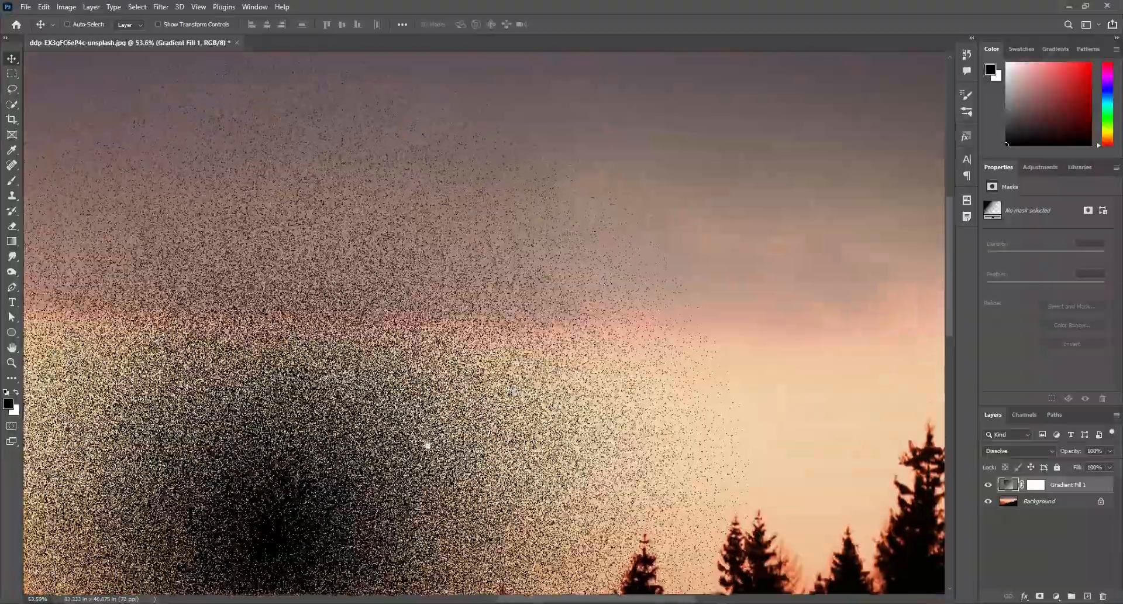
drag(332, 500, 549, 310)
scroll(571, 321, down, 3)
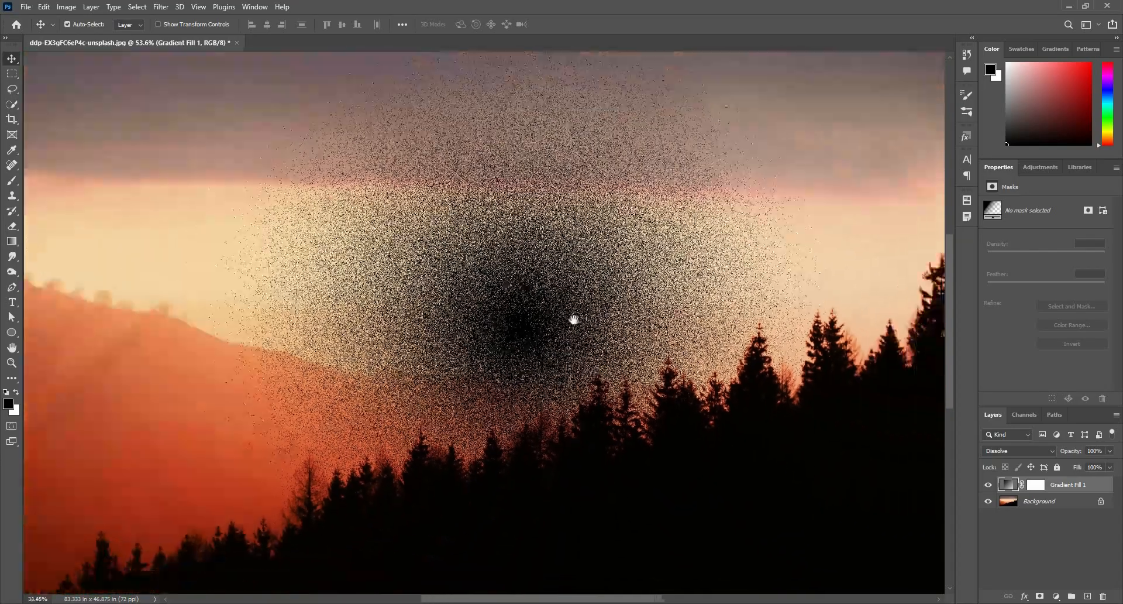
scroll(544, 337, up, 2)
scroll(525, 345, up, 2)
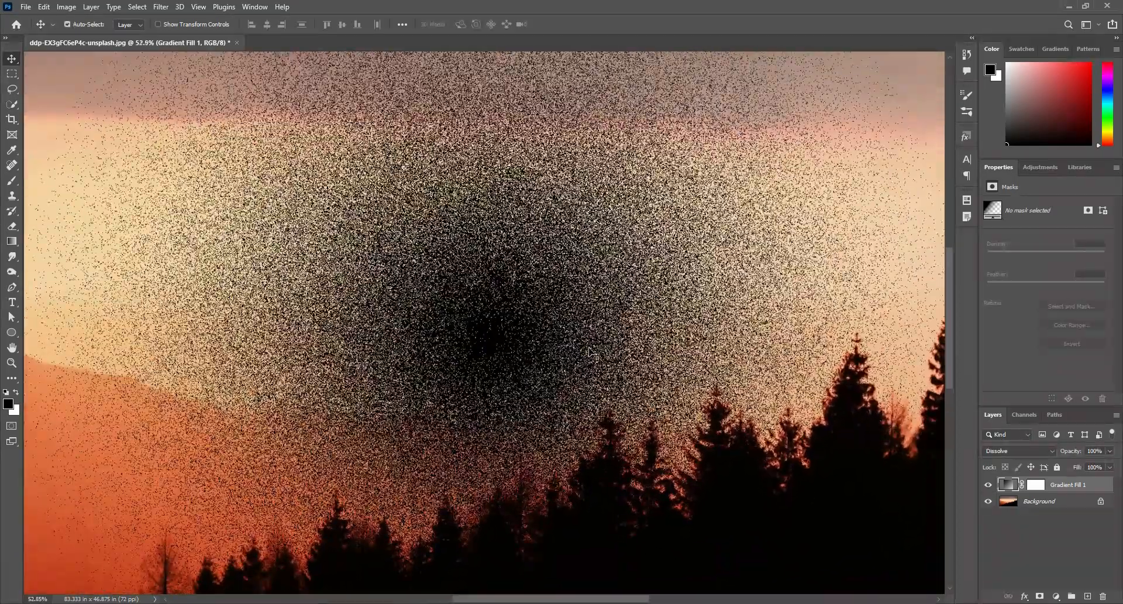
scroll(591, 351, down, 2)
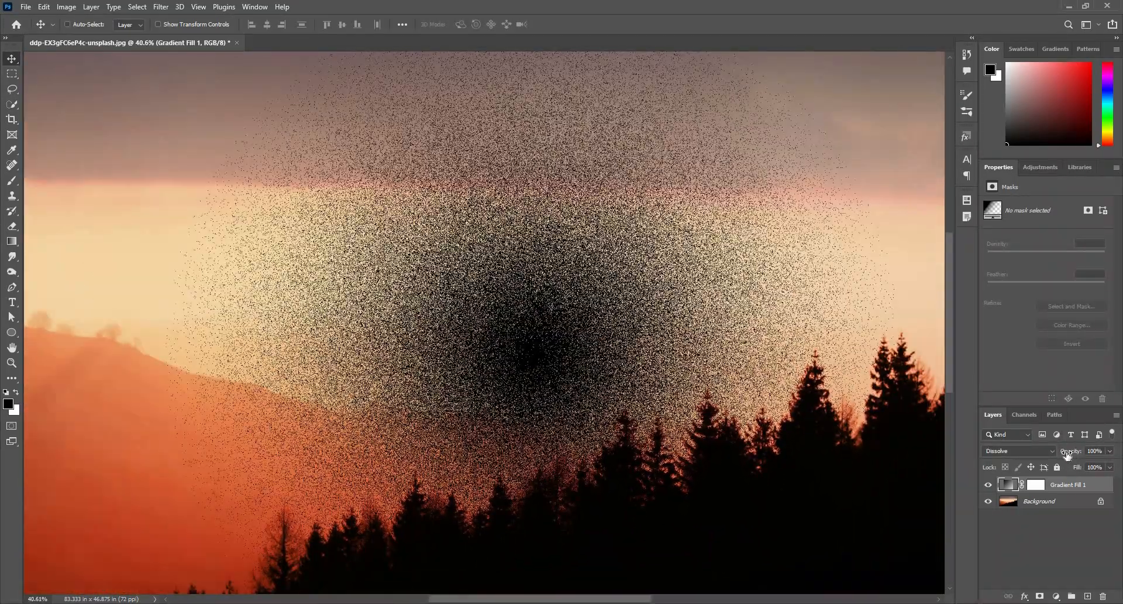
Lower the gradient fill layer's opacity to 30% and fit the whole image in view
drag(1067, 455, 1018, 444)
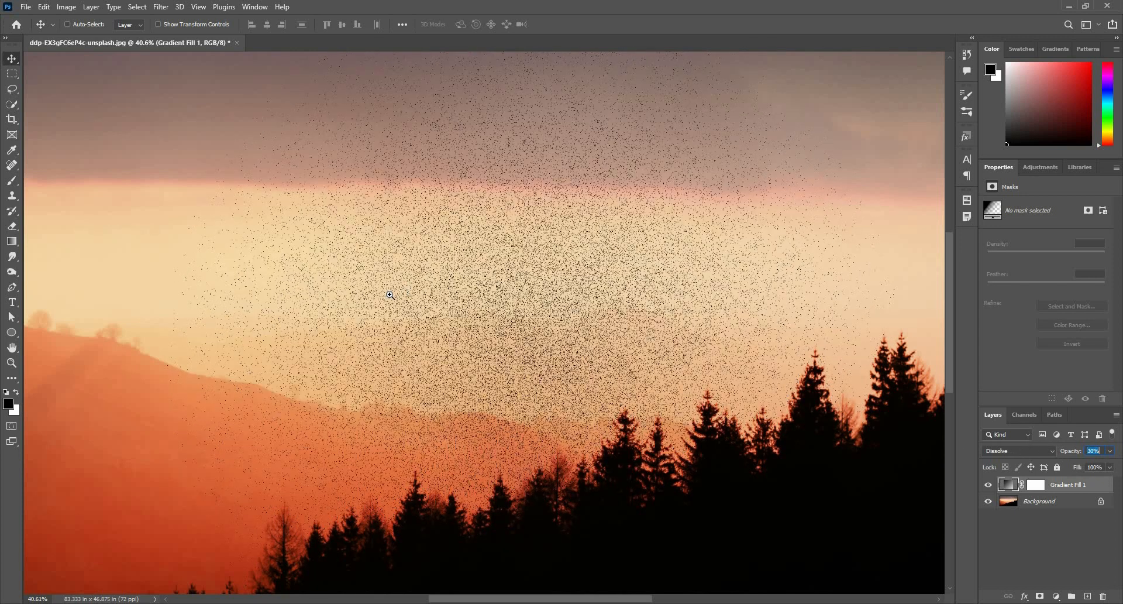
drag(389, 295, 349, 297)
key(ctrl+0)
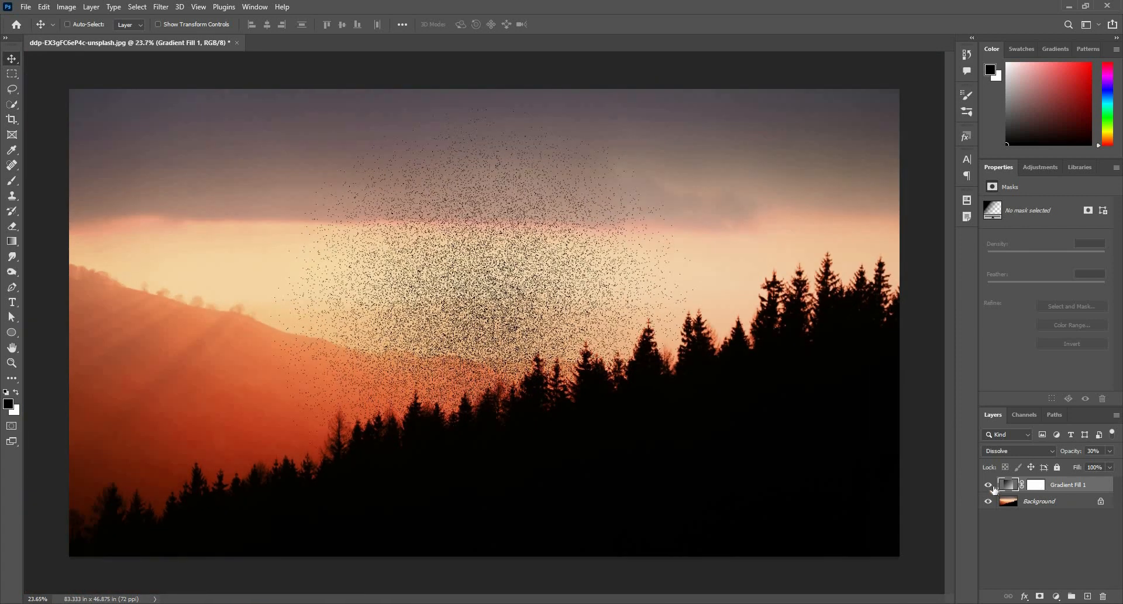
Toggle the gradient fill layer's visibility to compare it with the photo, and delete the layer
click(993, 487)
click(993, 487)
key(Delete)
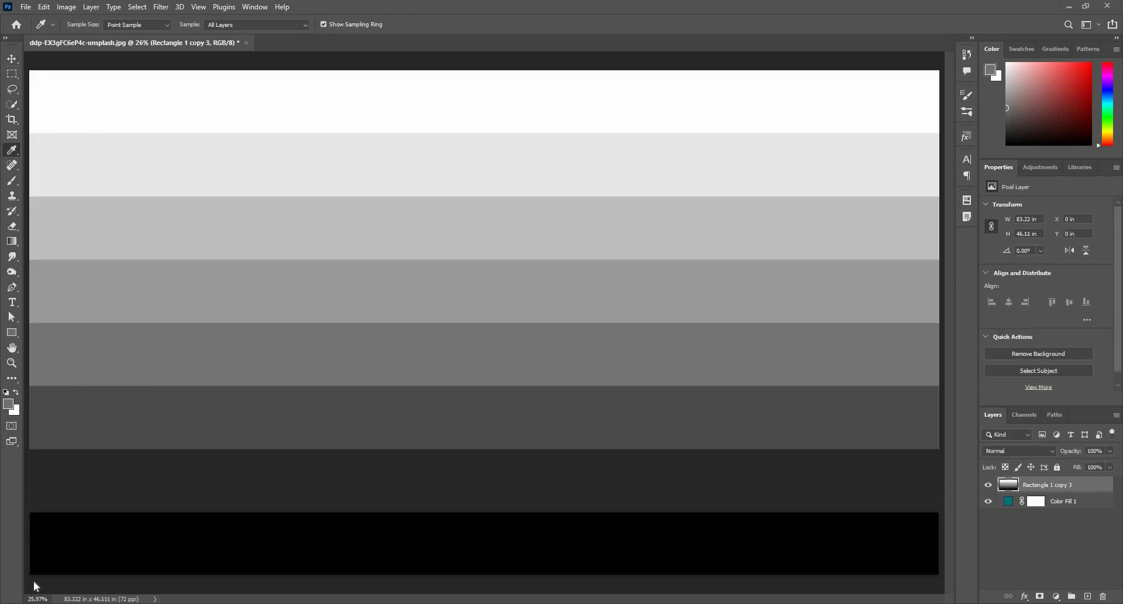
Compare the grey stripes layer with the teal fill, try the Darken blending mode on it, and restore Normal
click(988, 486)
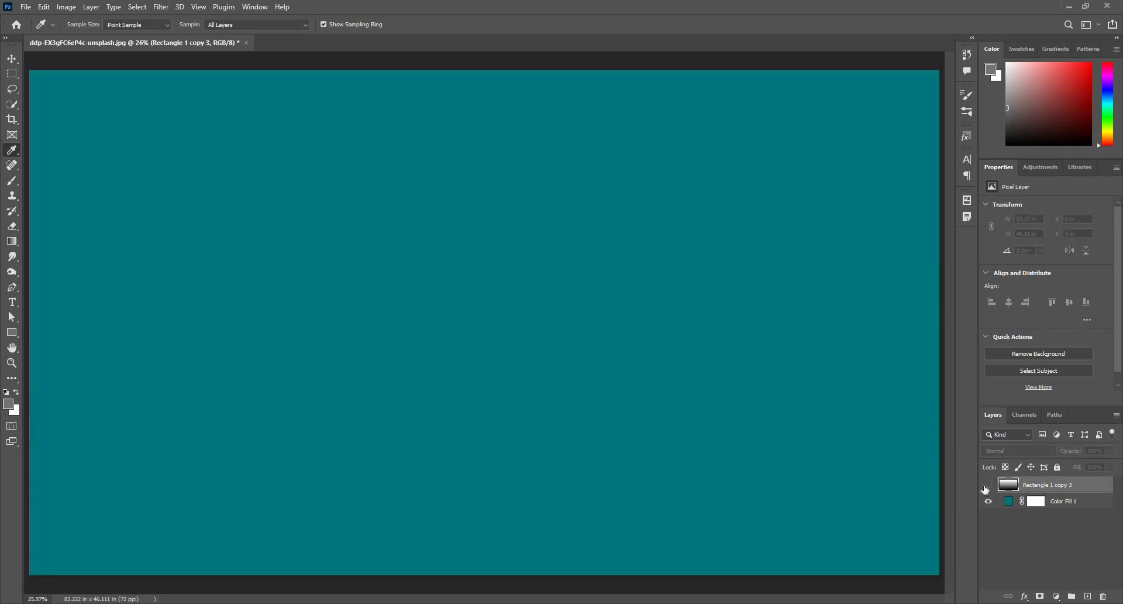
click(988, 485)
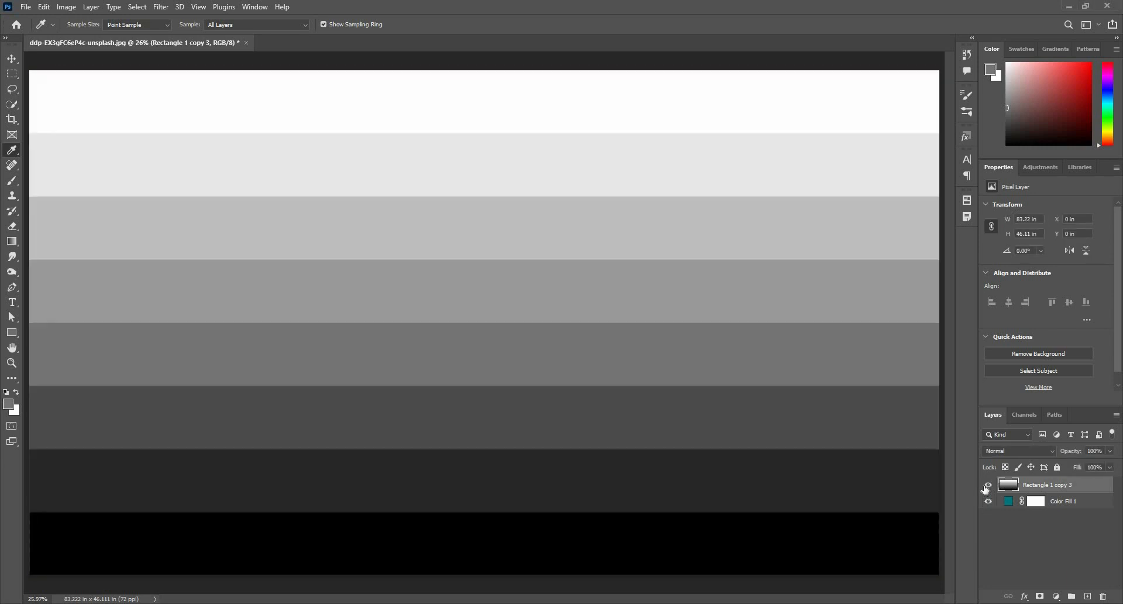
click(1013, 451)
click(1012, 348)
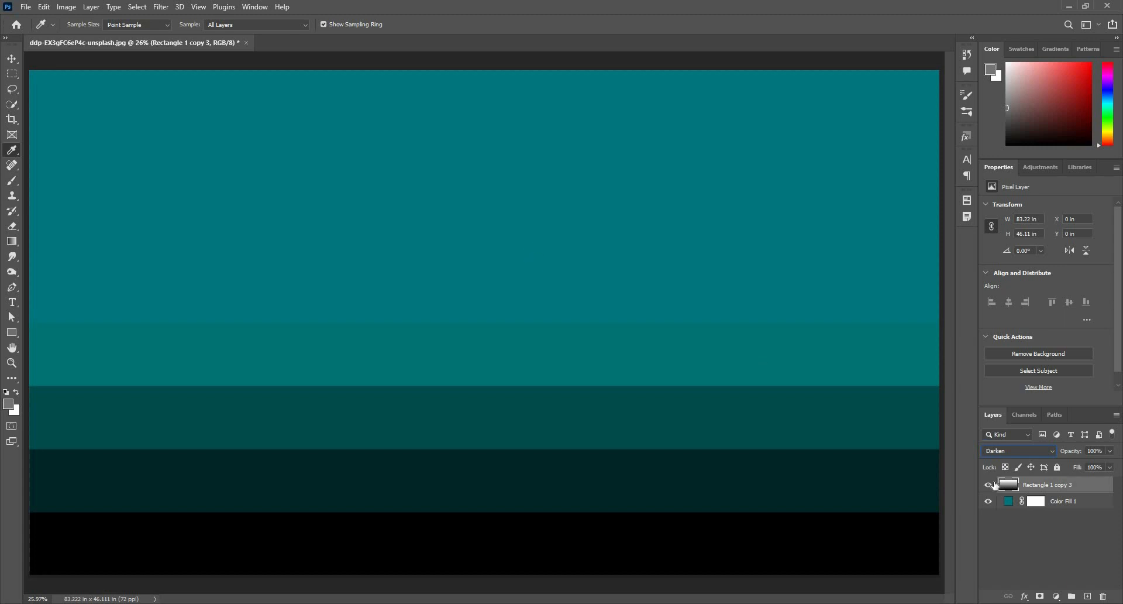
click(1004, 451)
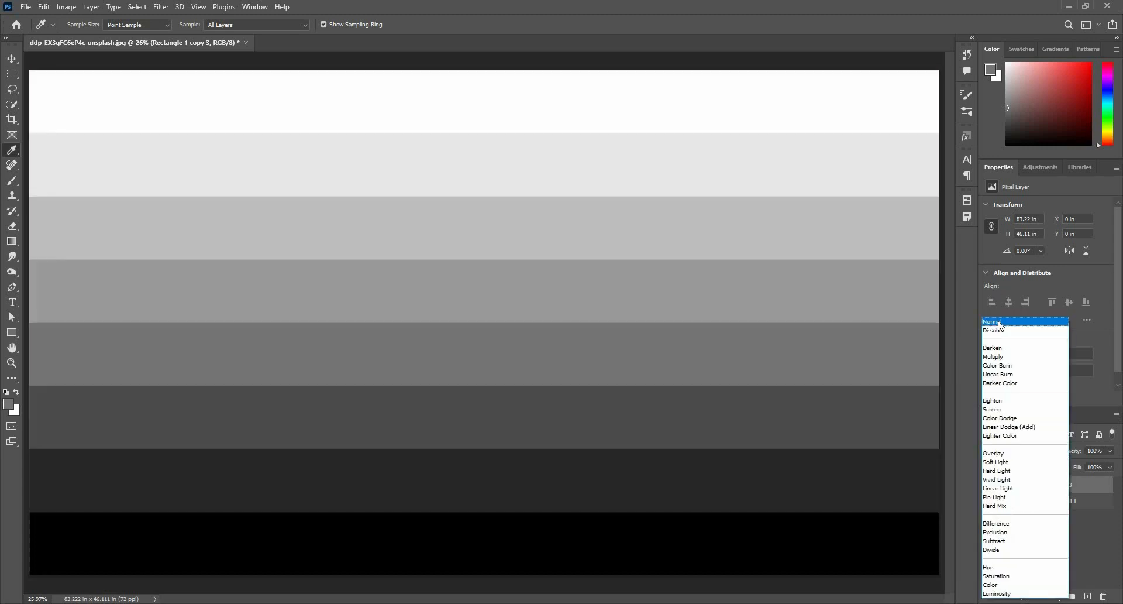
click(998, 321)
Hide the grey stripes layer and check the teal fill's brightness value in its color settings without changing it
click(988, 486)
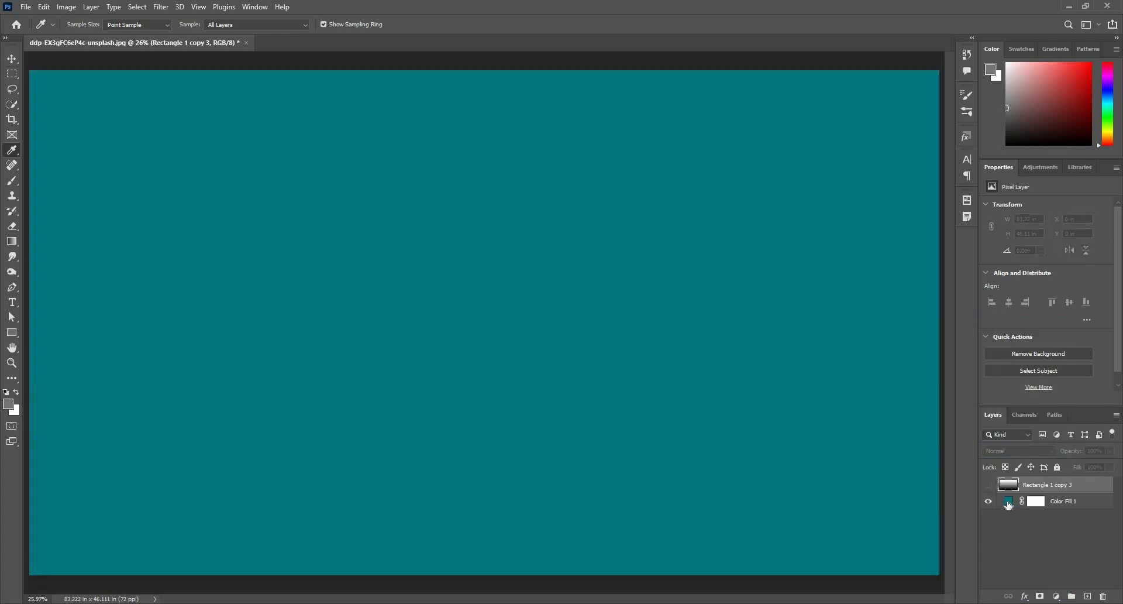
double_click(1008, 502)
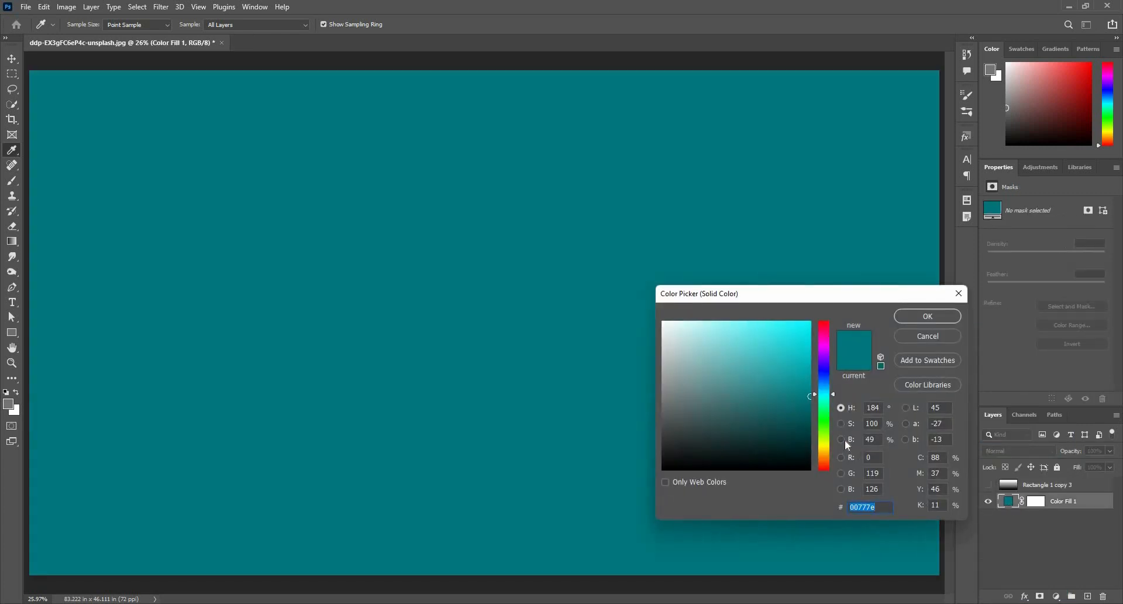
click(841, 439)
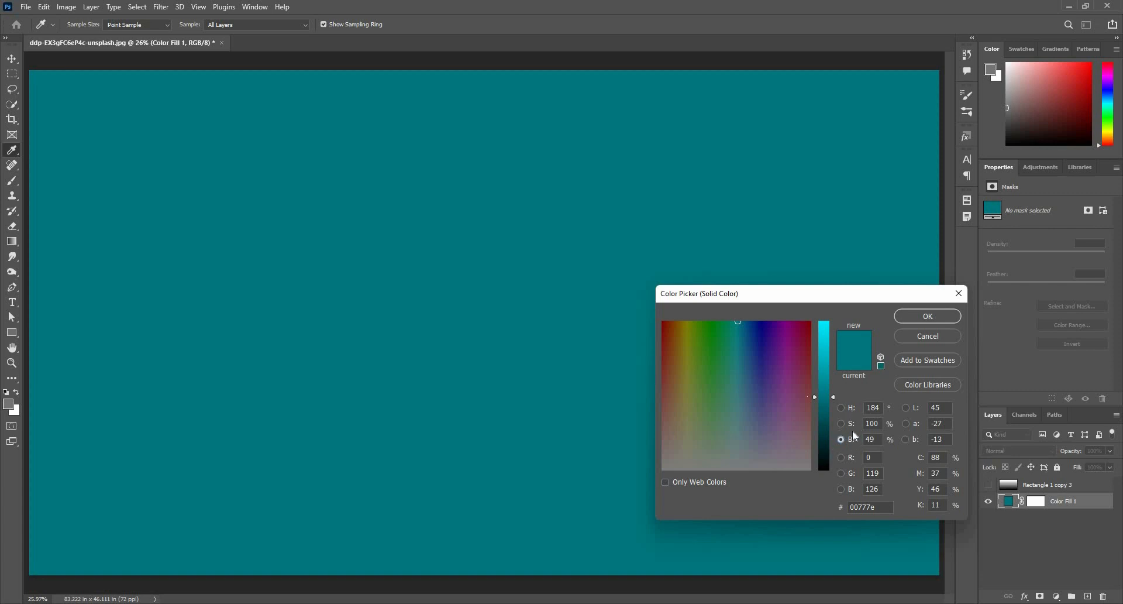
click(928, 336)
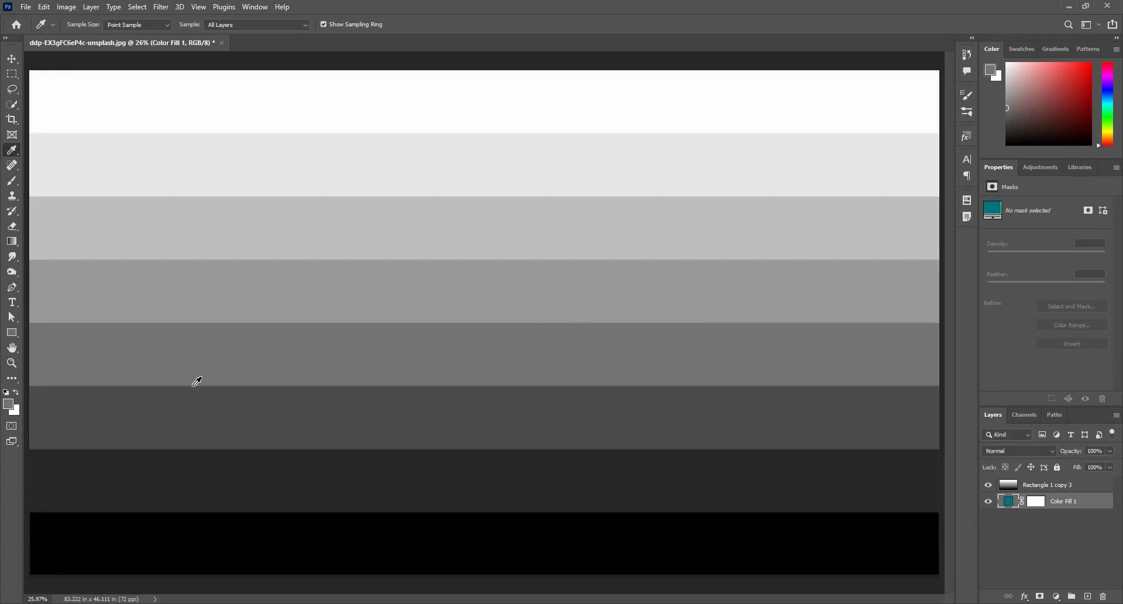
Check the brightness values of the fifth and fourth grey stripes from the top as foreground colors
click(9, 403)
click(868, 439)
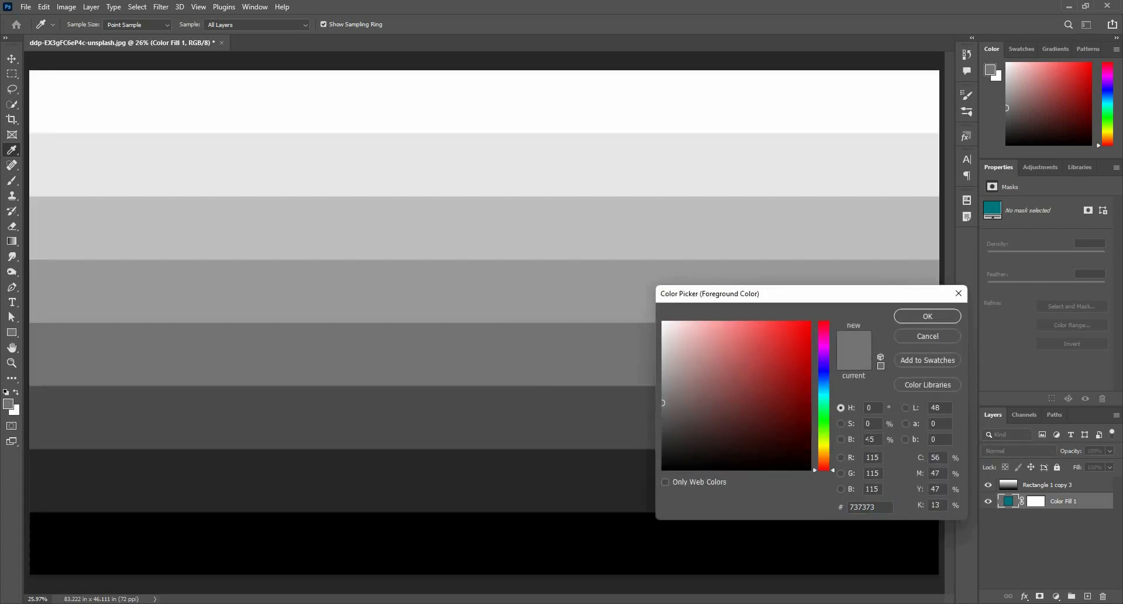
key(Return)
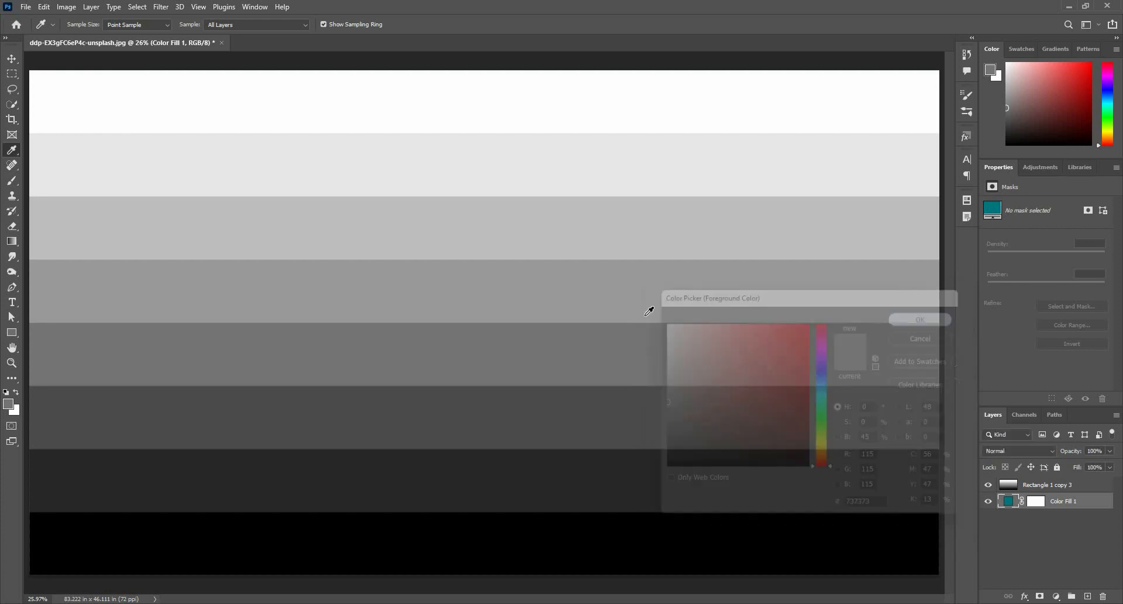
click(8, 404)
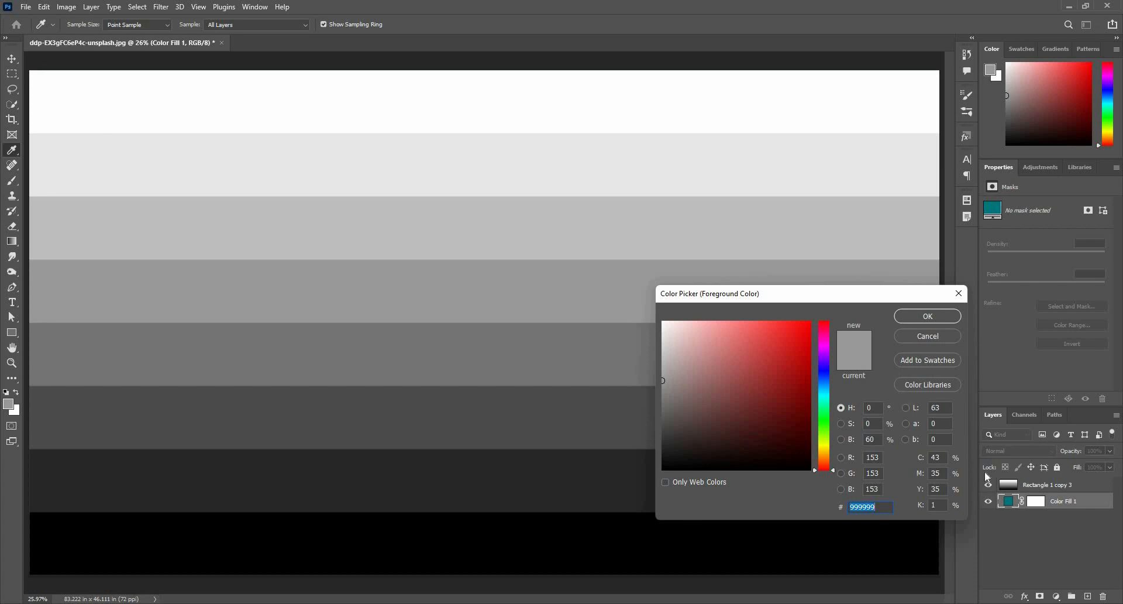
key(Return)
Recheck the teal fill's brightness value for comparison with the grey stripes, leaving its color as it is
double_click(1008, 501)
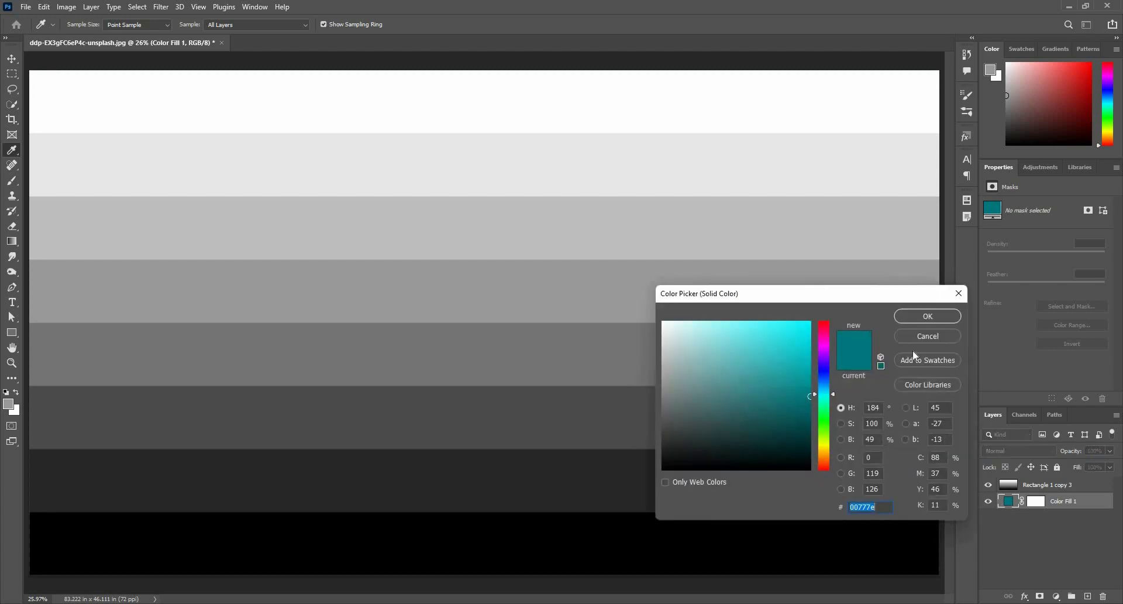
click(927, 316)
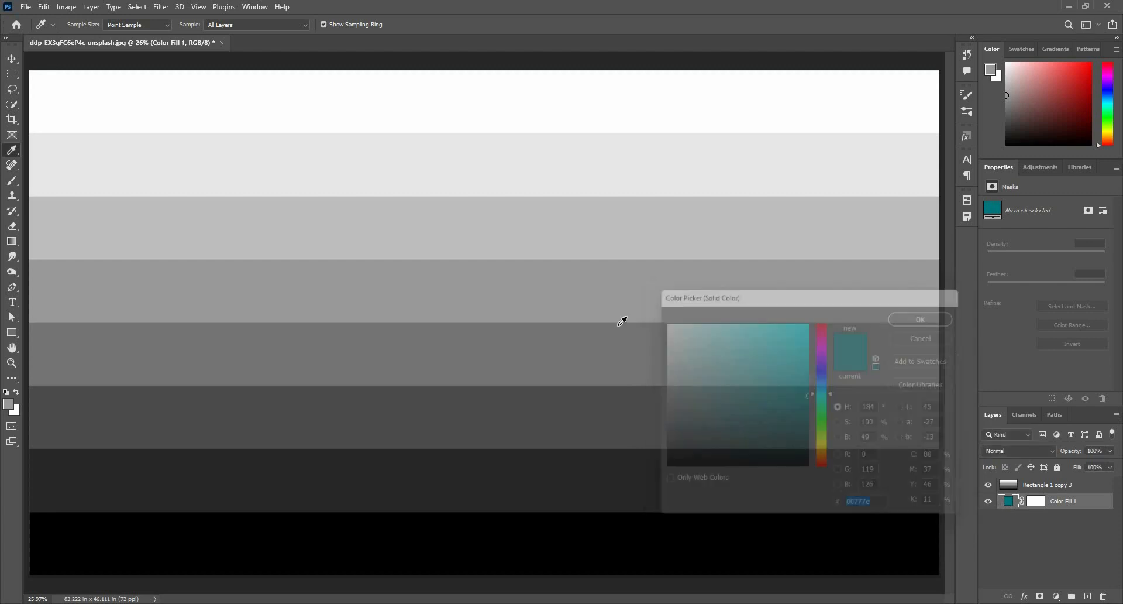
scroll(469, 417, down, 2)
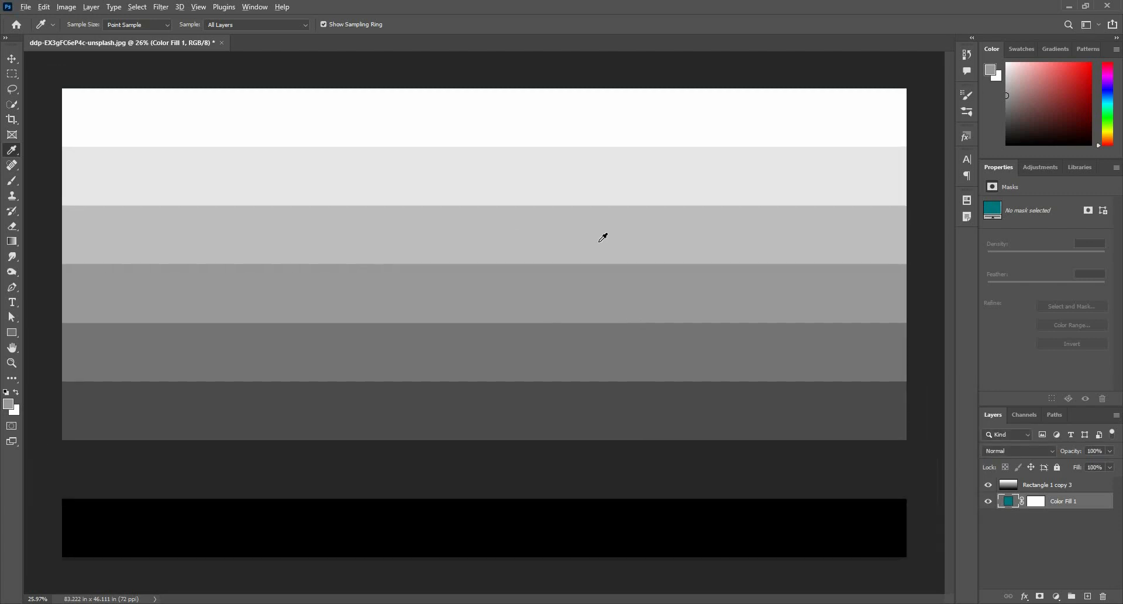
scroll(920, 465, up, 1)
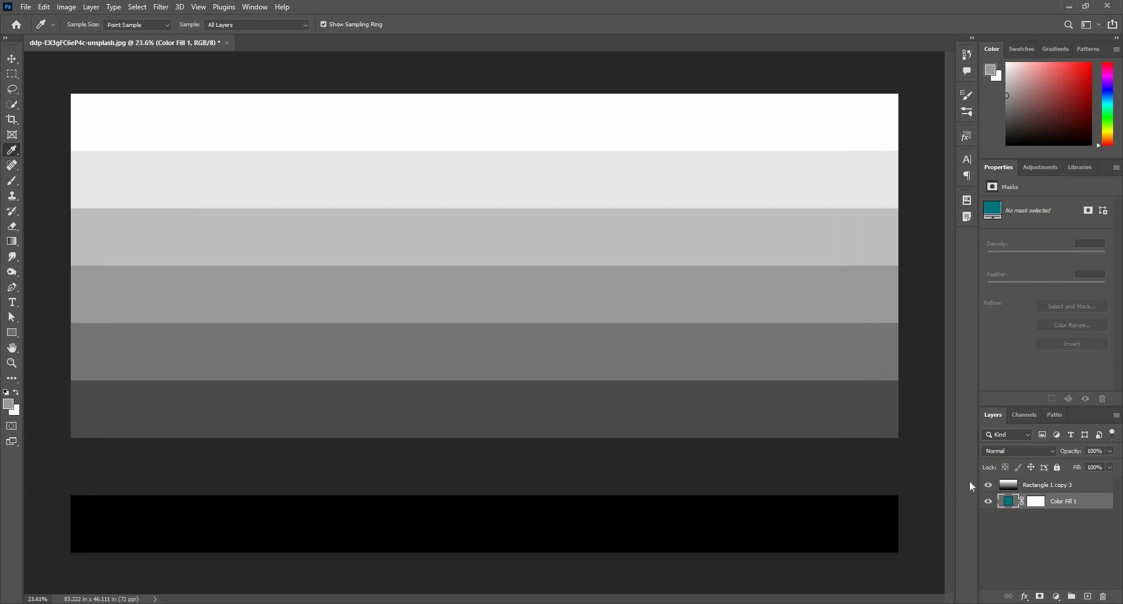
double_click(1009, 506)
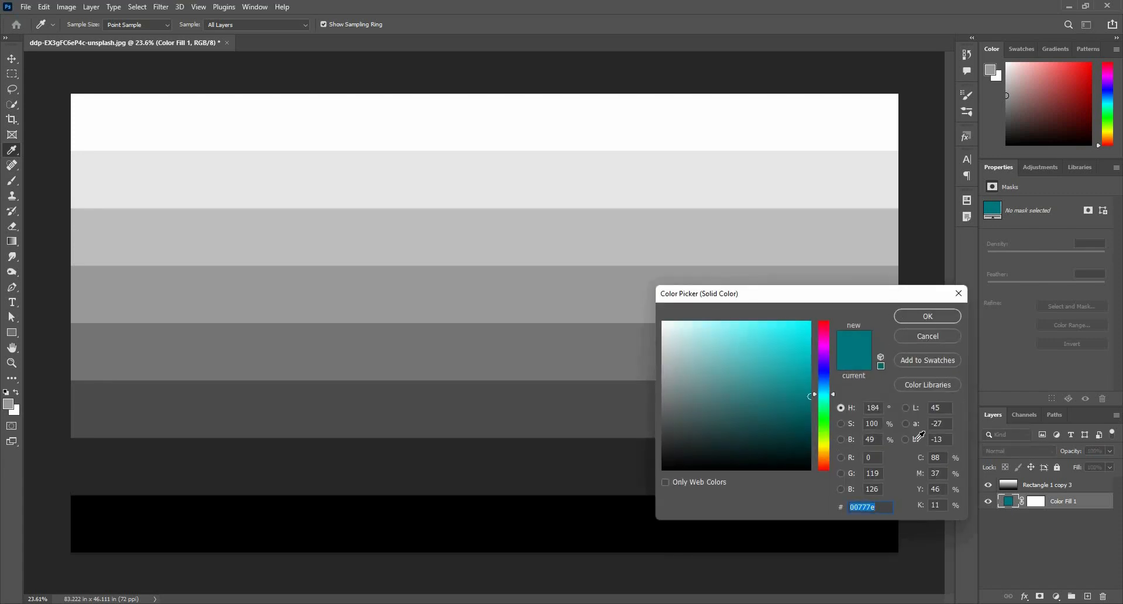
click(918, 316)
Sample several light and mid-grey stripes and check the brightness of the fifth stripe from the top
click(8, 404)
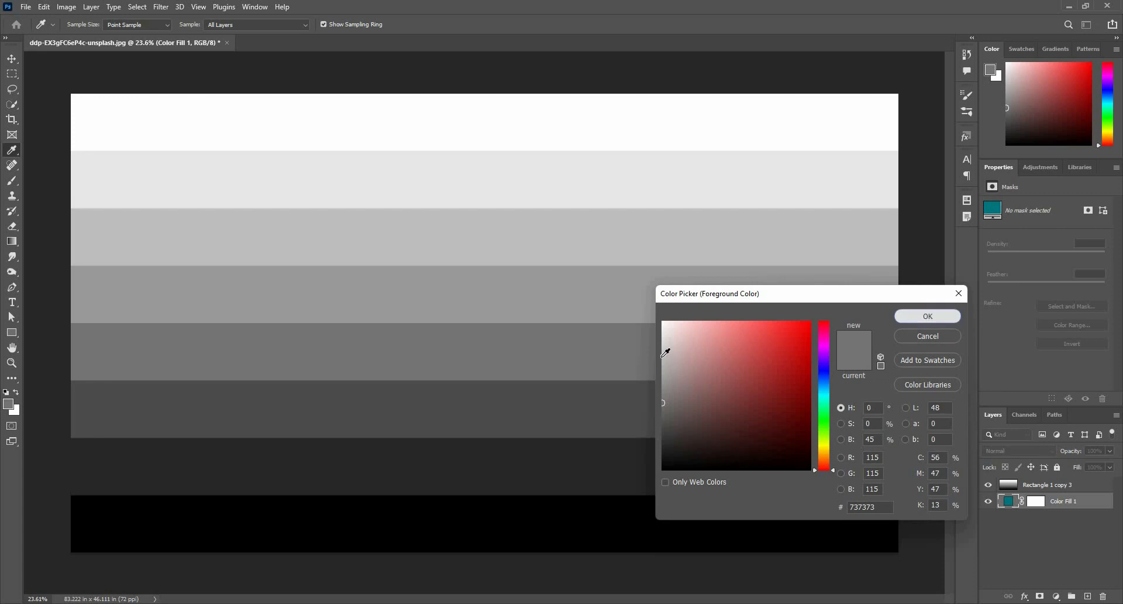
key(Return)
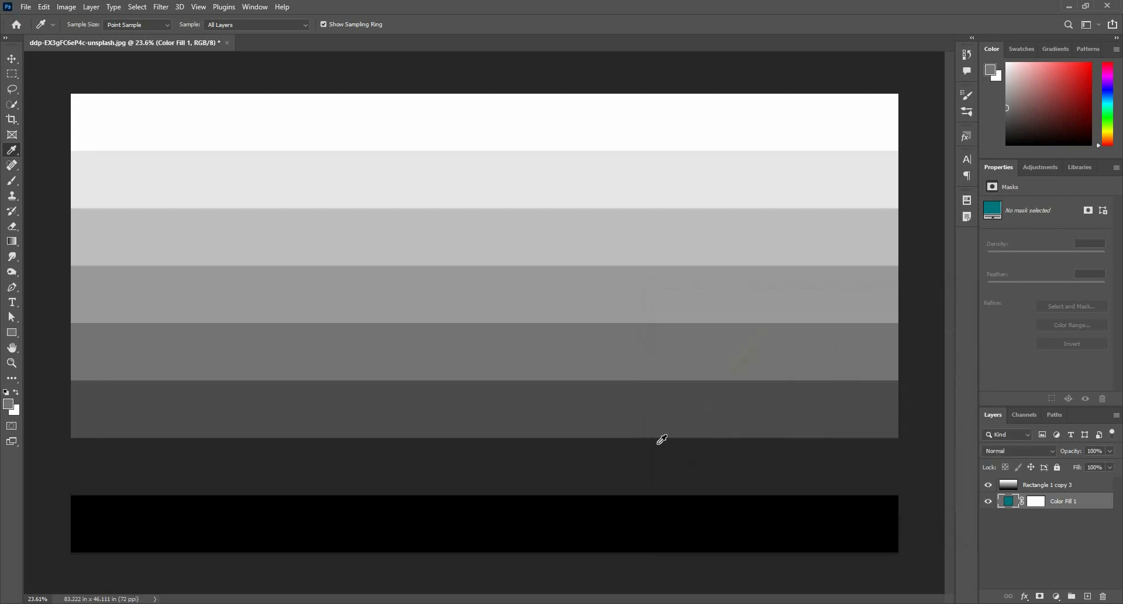
click(641, 292)
click(645, 181)
click(658, 127)
click(660, 378)
click(8, 403)
click(929, 316)
Add a text label reading "45" on the fifth grey stripe from the top and color it black
click(12, 287)
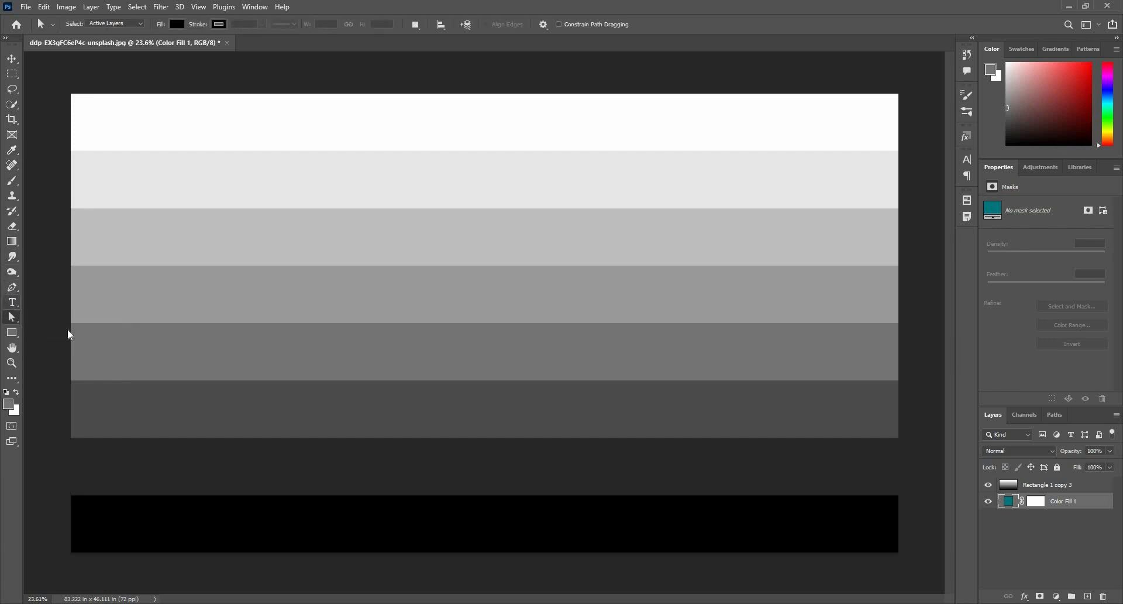
click(12, 302)
click(432, 354)
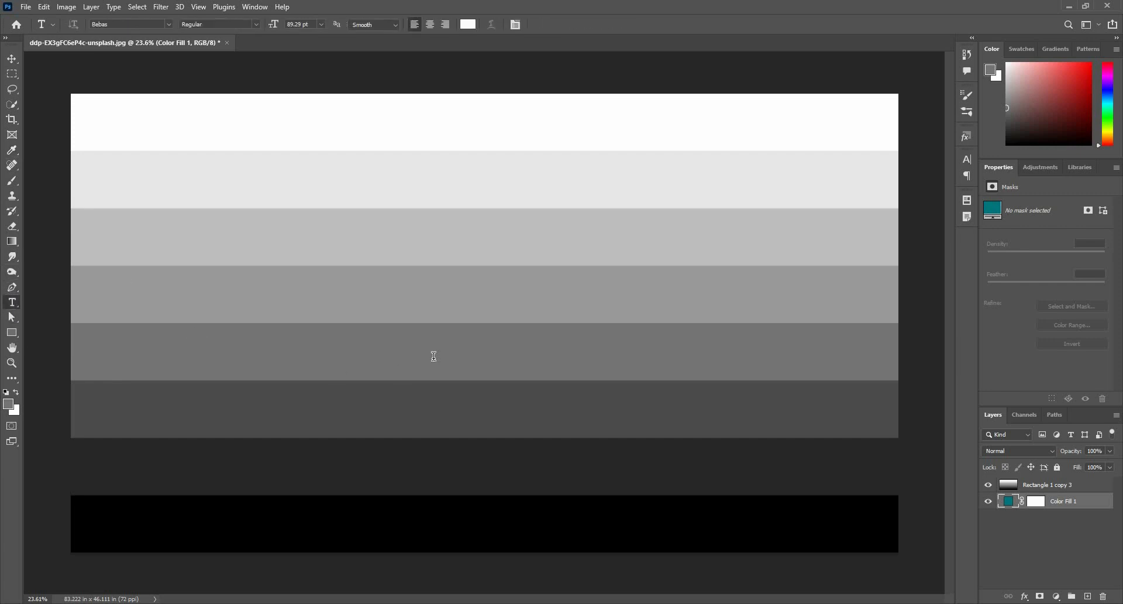
click(433, 355)
key(BackSpace)
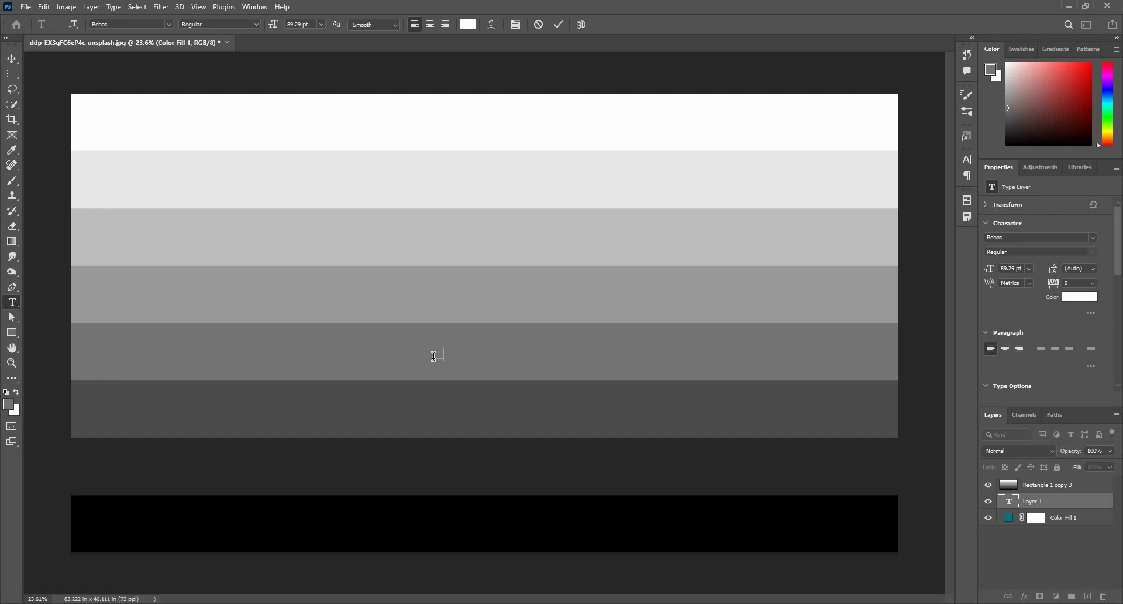
key(ctrl+Return)
key(d)
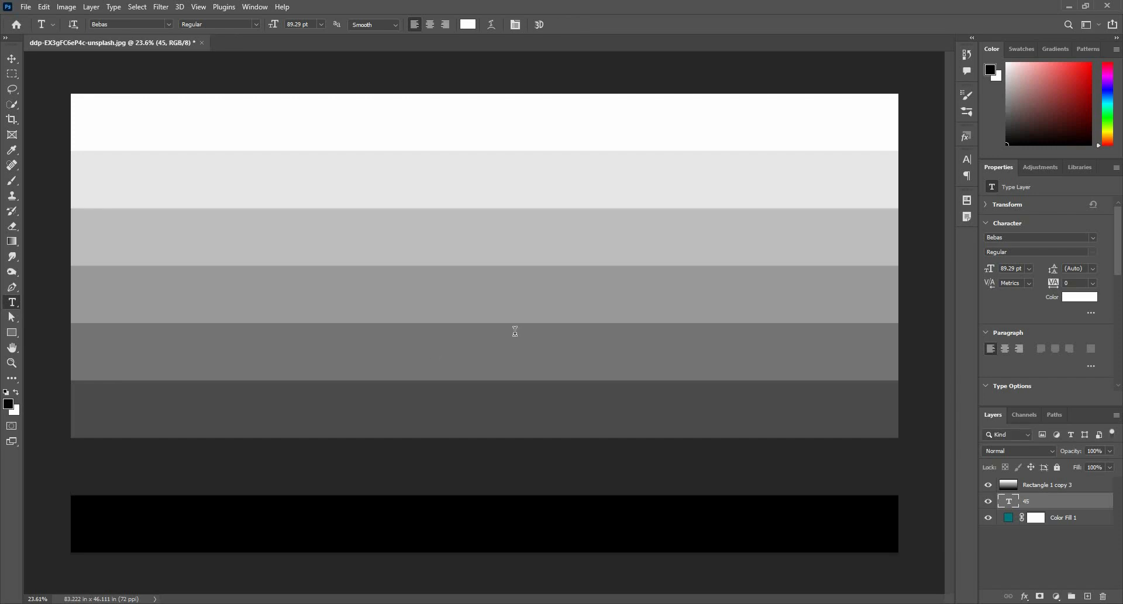
key(alt+BackSpace)
Try a 215 pt size for the "45" label and move its layer above the grey stripes layer
drag(273, 24, 349, 24)
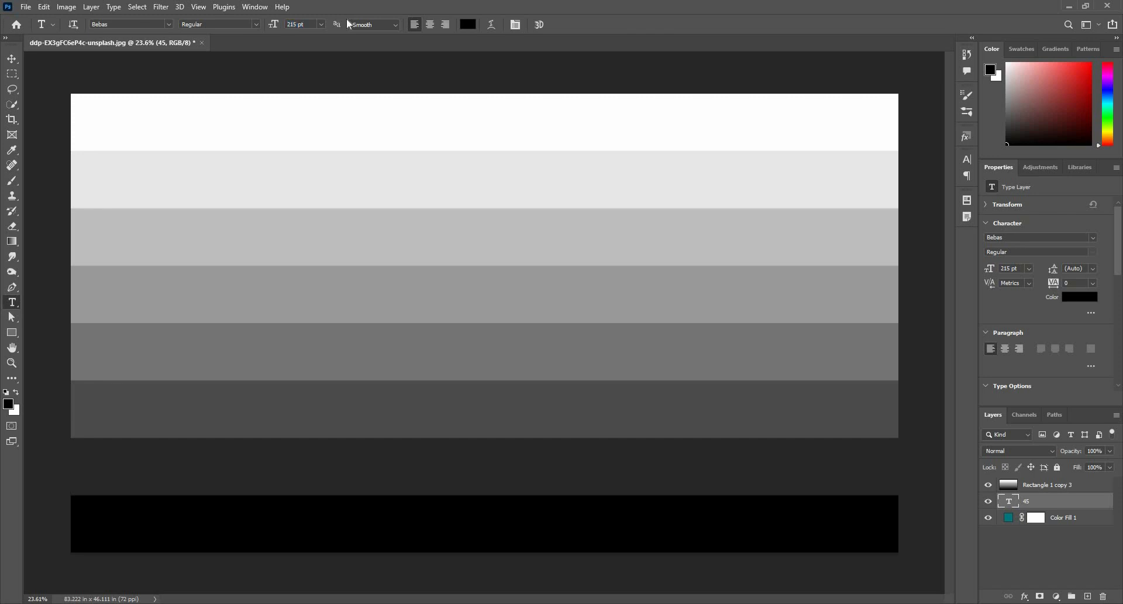
drag(1056, 502, 984, 476)
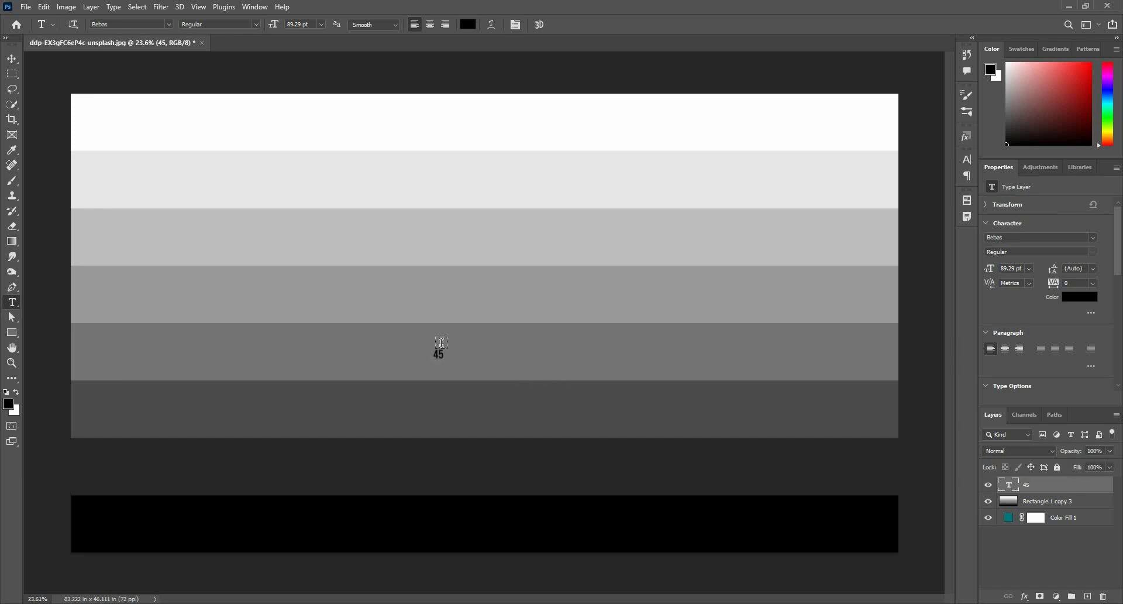
Duplicate the "45" label onto the fourth grey stripe from the top and change the copy's text to "60"
key(v)
drag(440, 351, 440, 298)
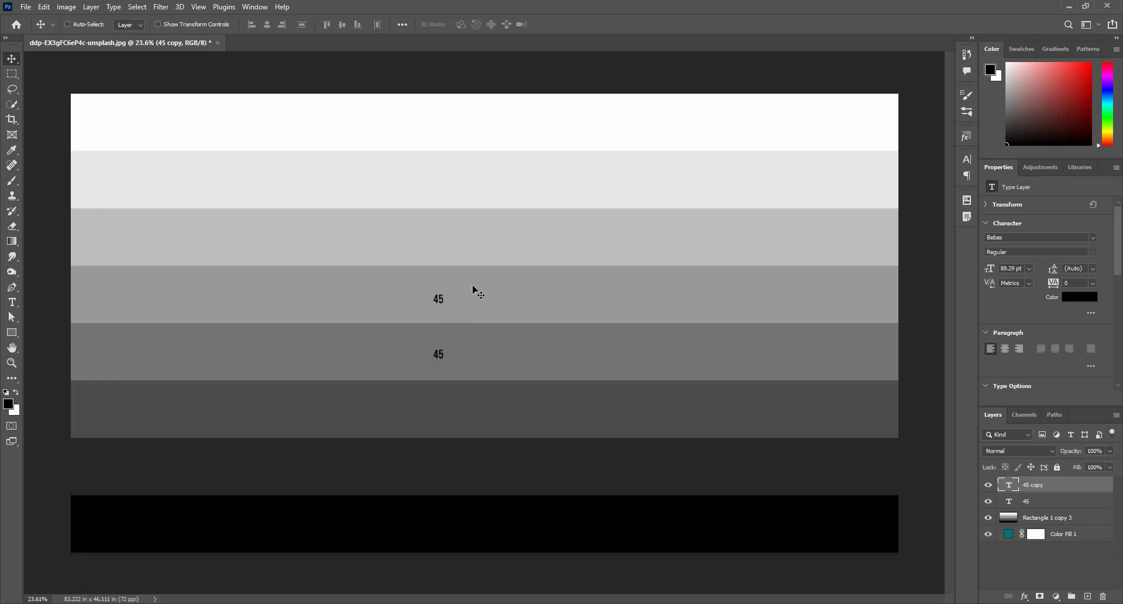
key(t)
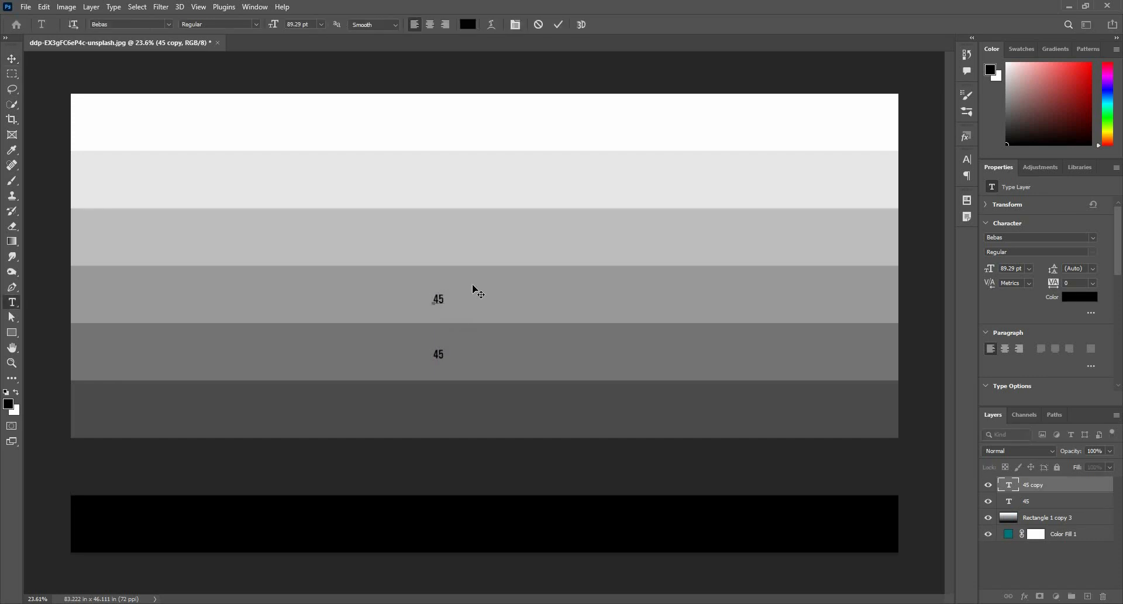
key(BackSpace)
key(BackSpace)
text(60)
key(ctrl+Return)
Set the grey stripes layer's blending mode to Darken over the teal fill
click(1072, 524)
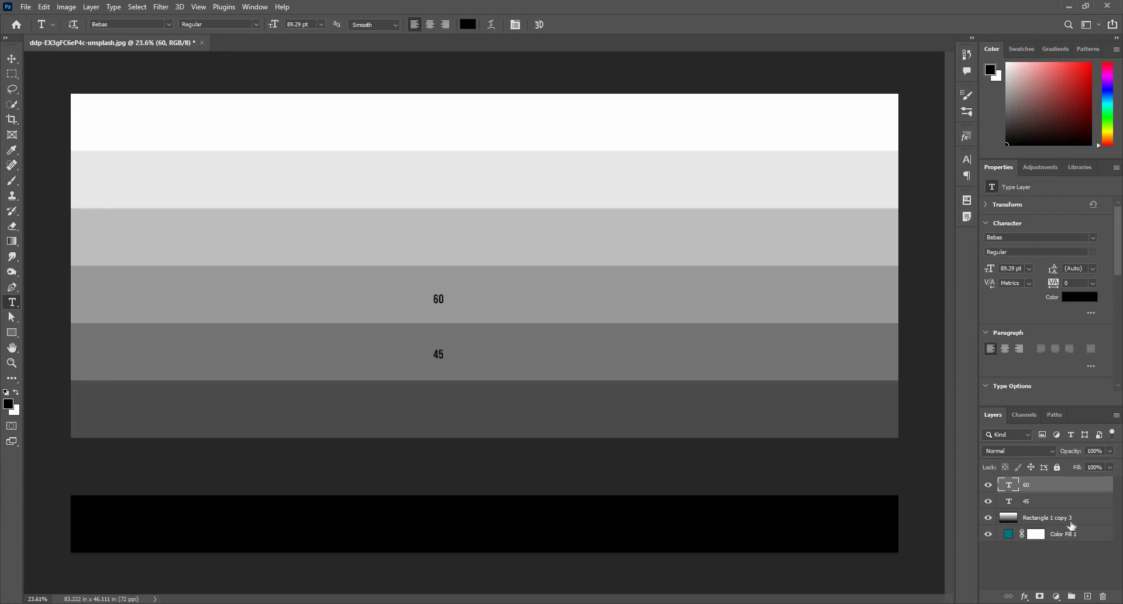
click(1023, 451)
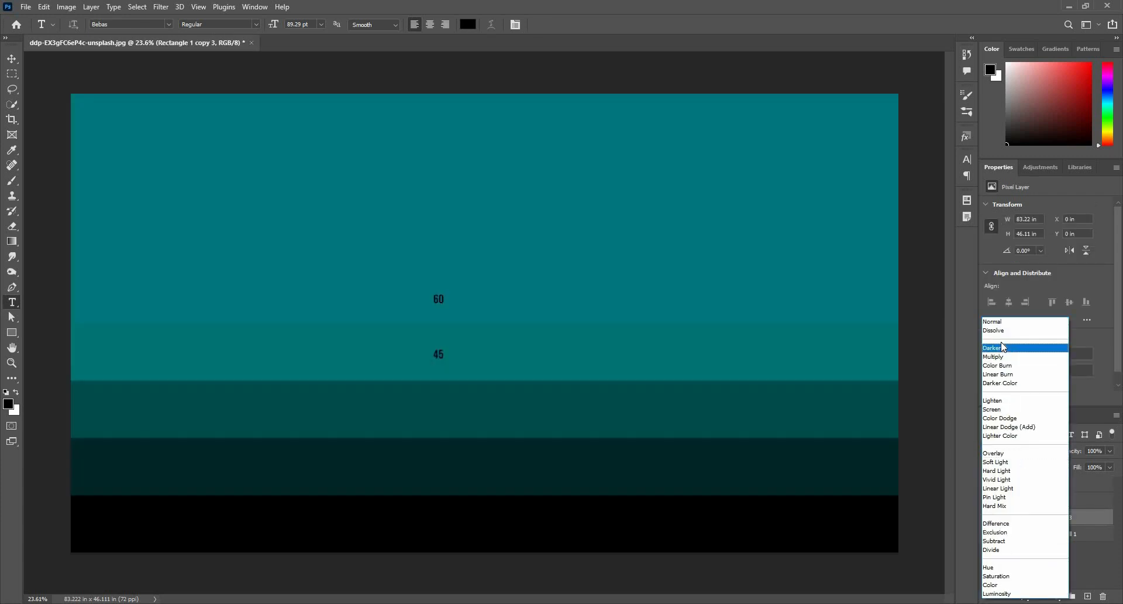
click(998, 347)
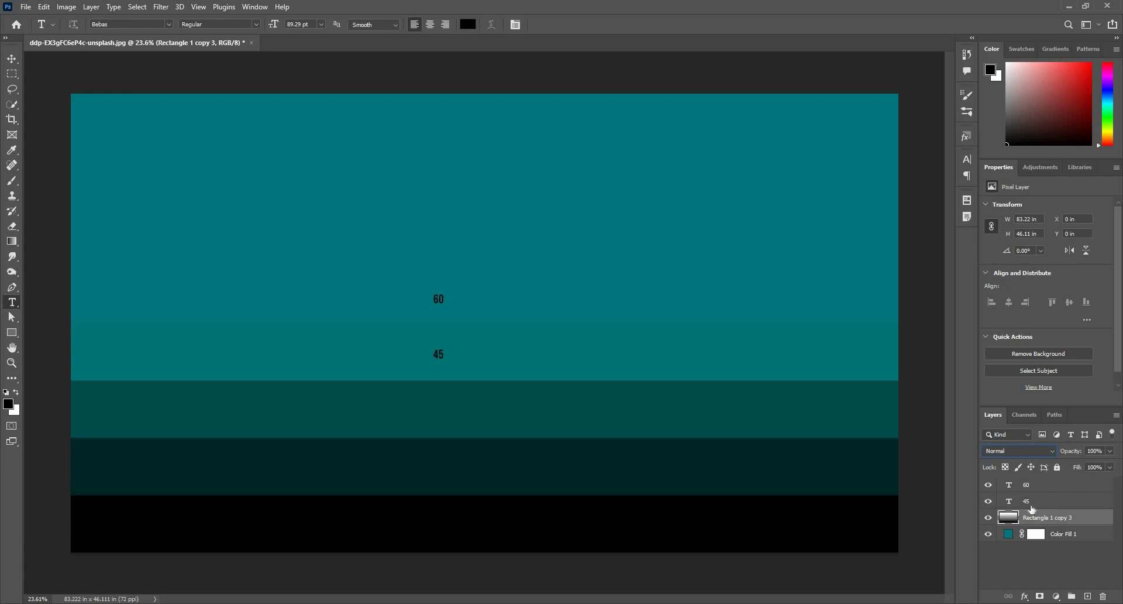
Compare the label, stripes and teal fill layers by selecting them and toggling the "60" label's visibility
click(1031, 504)
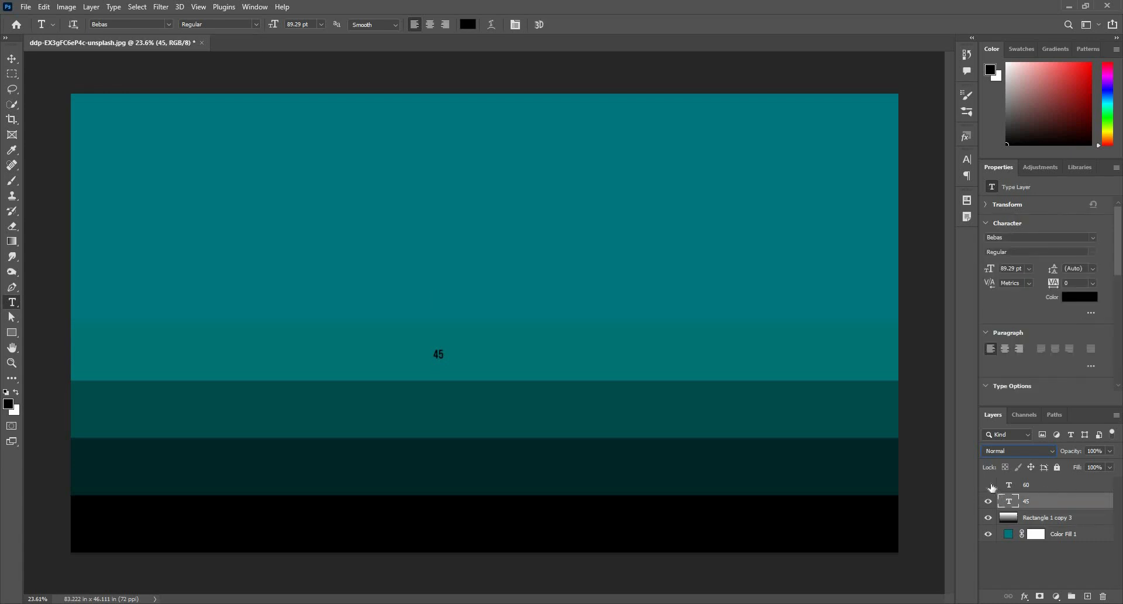
click(988, 485)
click(1055, 490)
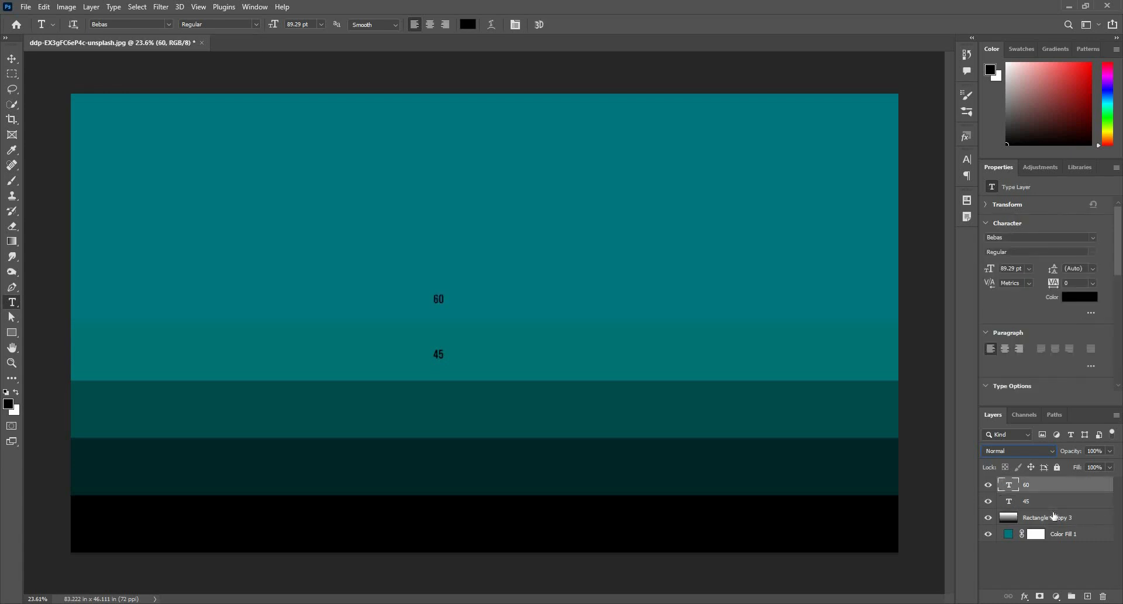
shift+click(1055, 516)
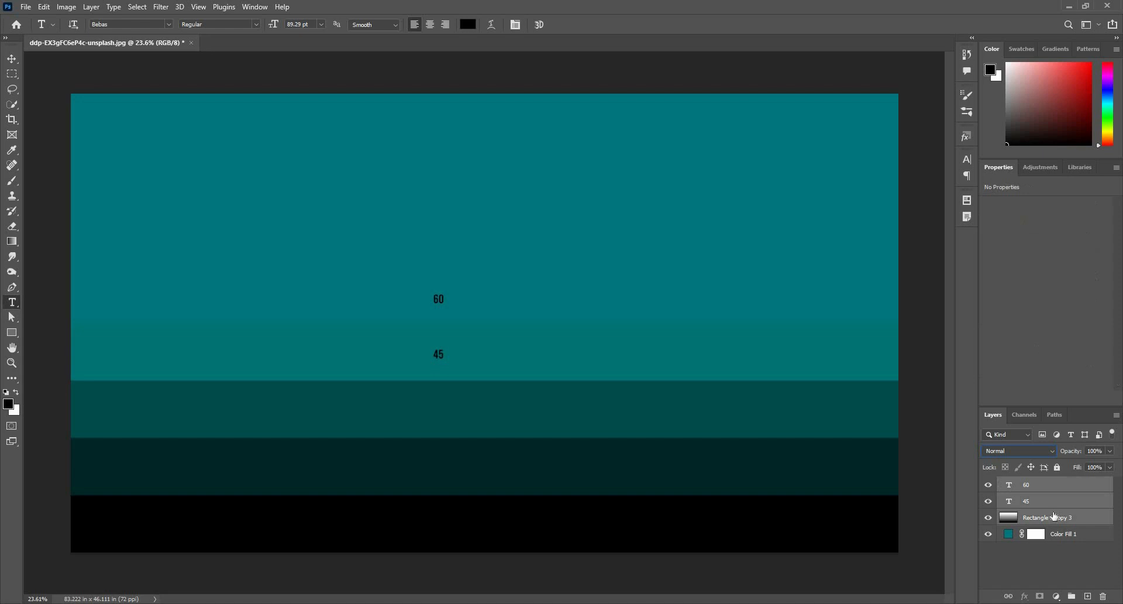
click(1073, 535)
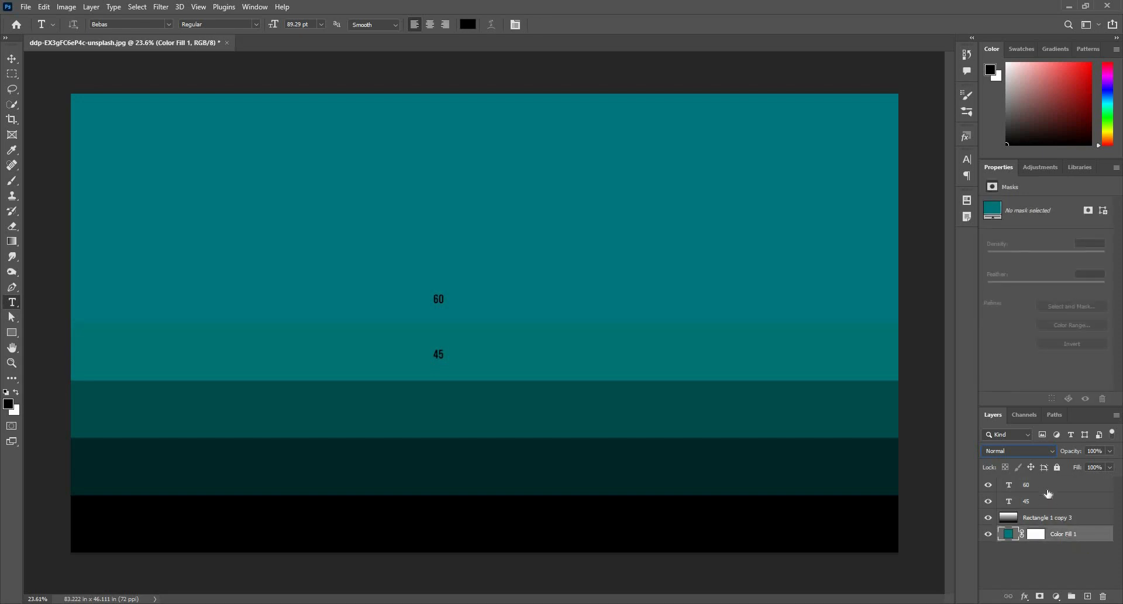
Delete the "60" and "45" text layers and return the grey stripes layer's blending mode to Normal
click(1048, 490)
shift+click(1048, 504)
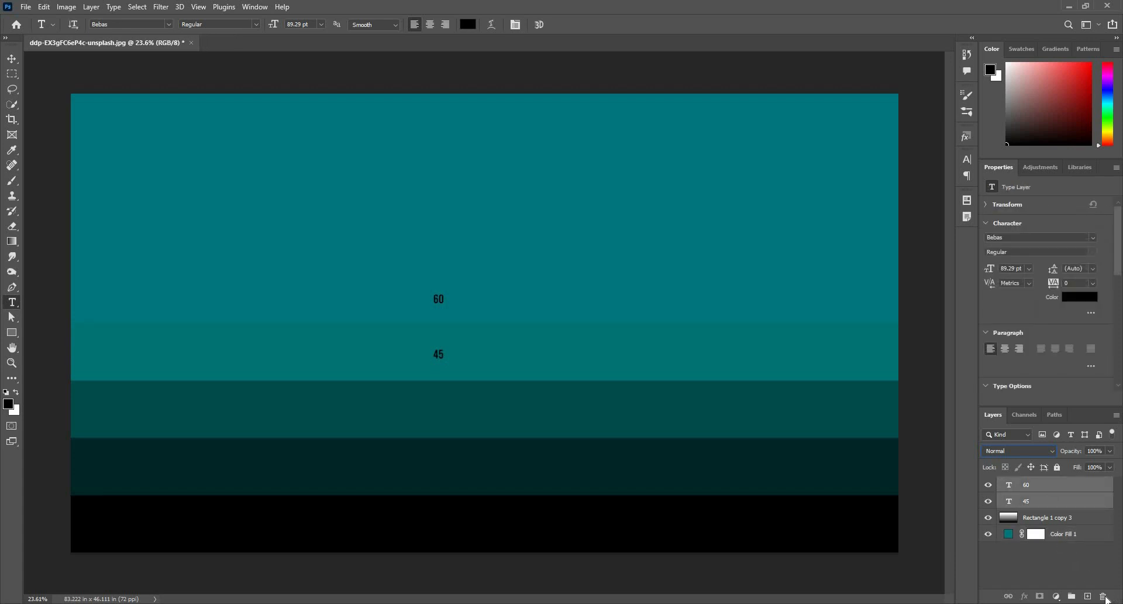
key(Delete)
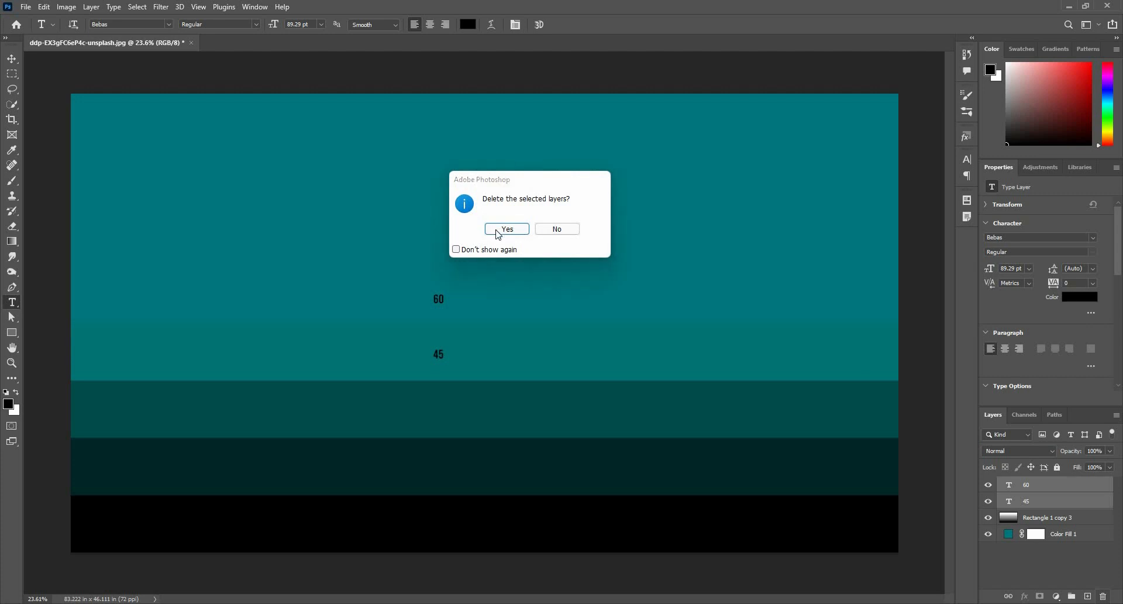
click(498, 232)
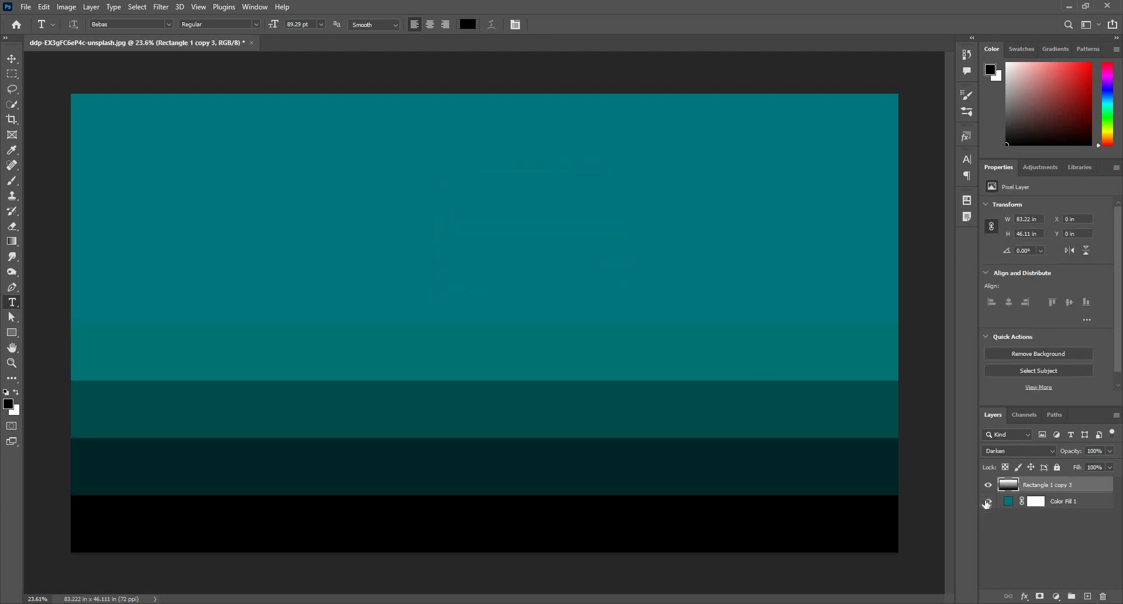
click(1019, 450)
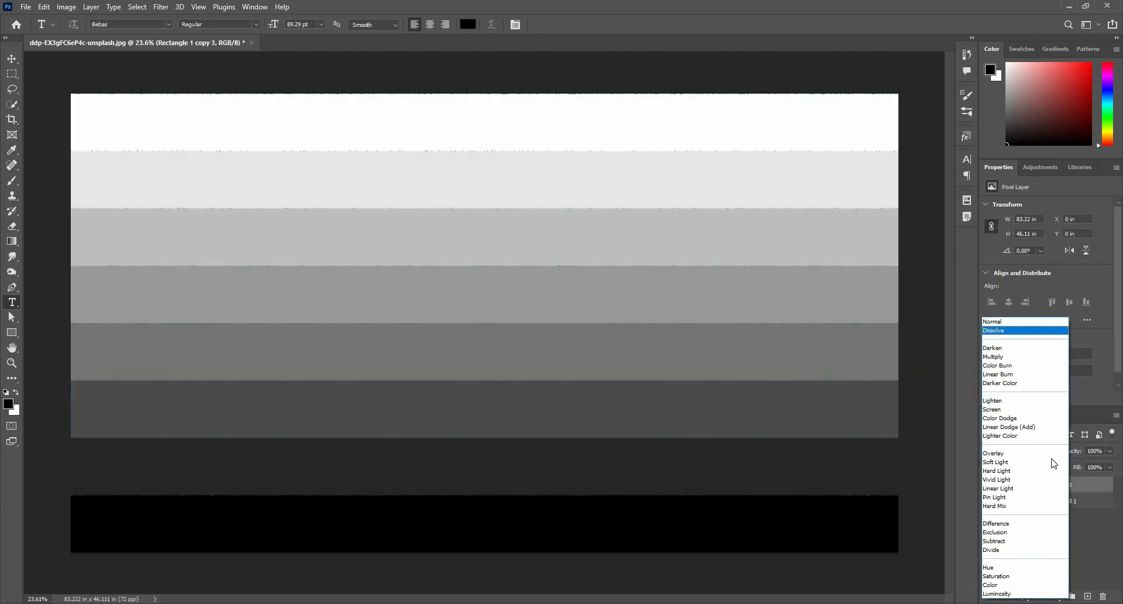
key(Escape)
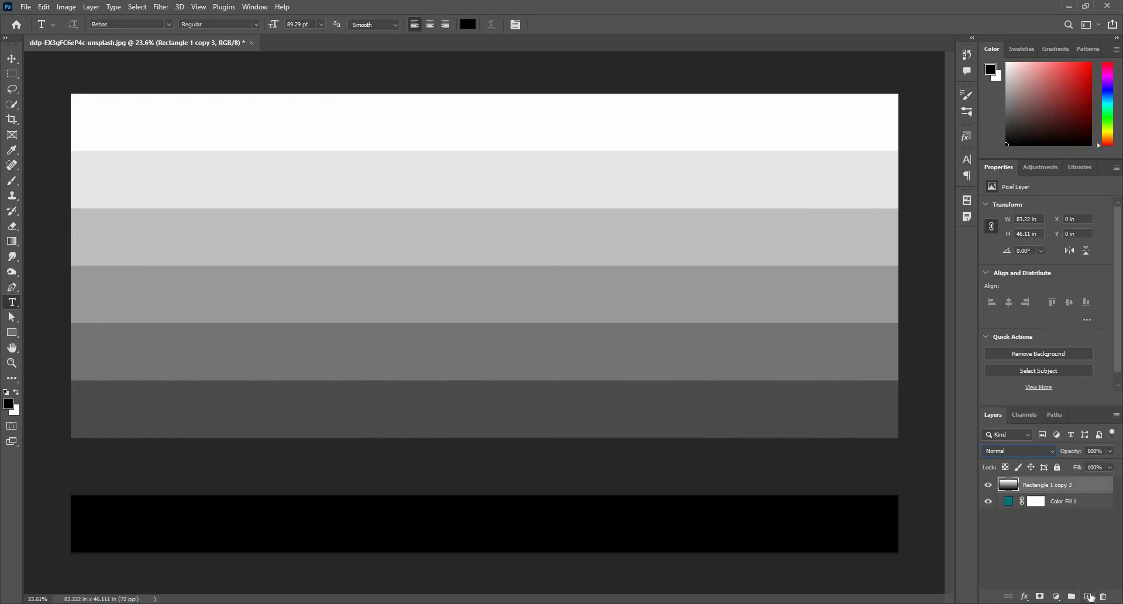
On a new layer, paint a circle about 14 in wide over the stripes using the fifth stripe's grey
click(1087, 596)
key(b)
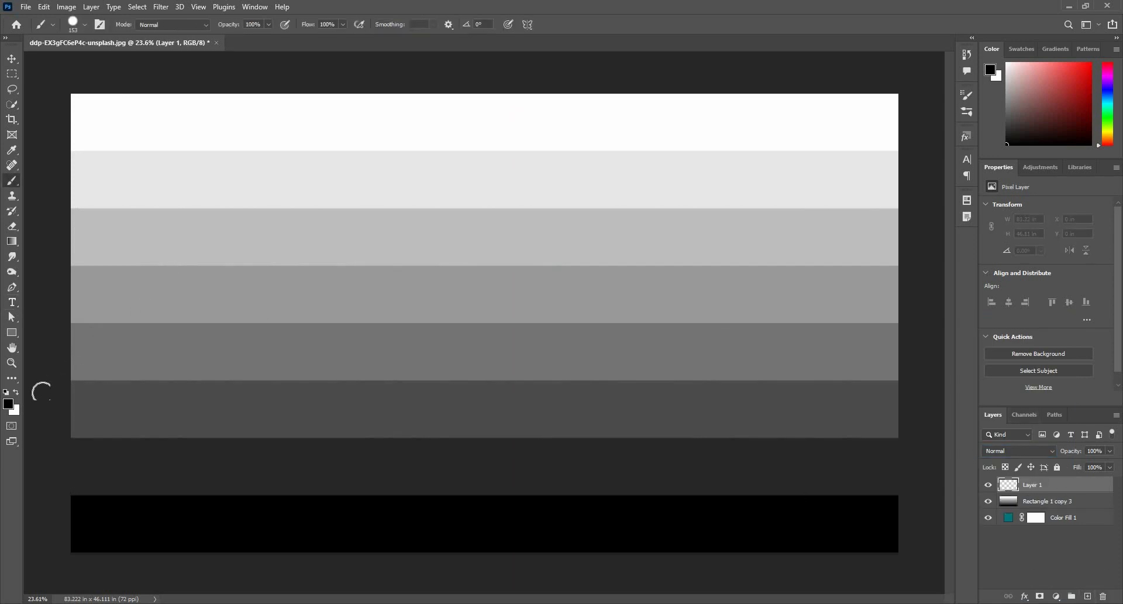
alt+click(512, 330)
mouse_move(512, 280)
mouse_down()
mouse_move(530, 279)
mouse_move(528, 257)
mouse_up()
click(476, 256)
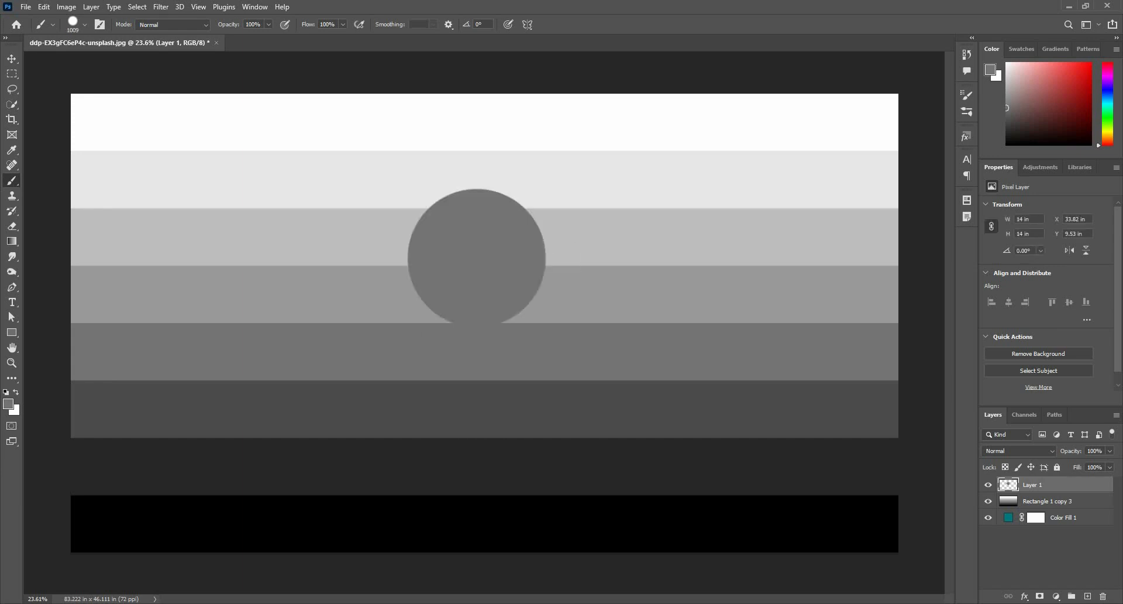
On another new layer, paint a dab about 7.7 in wide inside the circle in the fourth stripe's grey and set the layer to Darken
click(1088, 597)
drag(611, 330, 579, 330)
alt+click(620, 290)
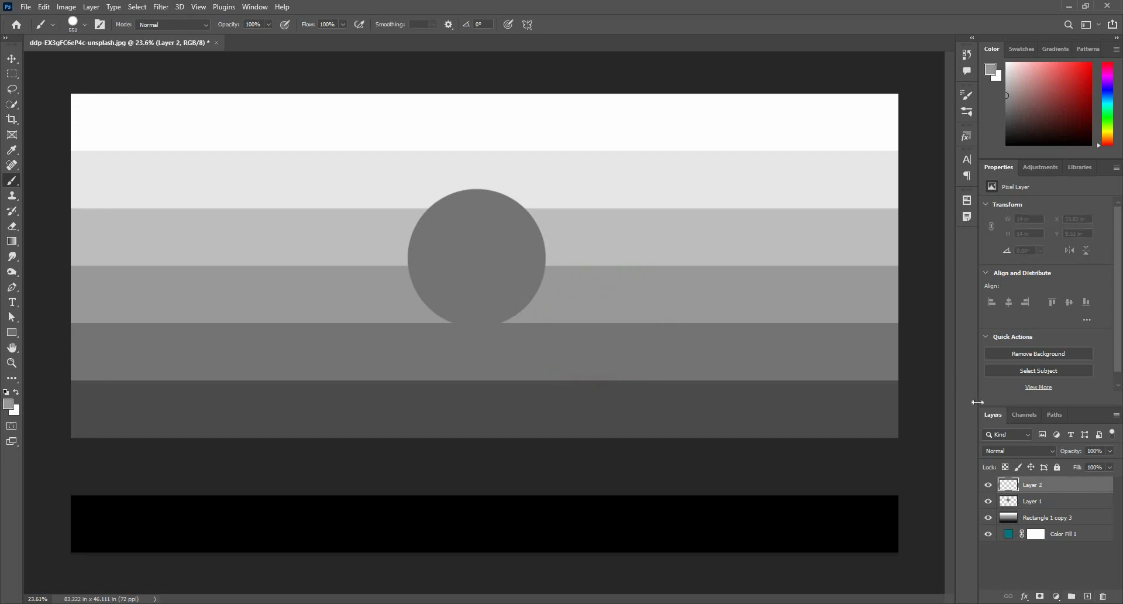
click(1008, 450)
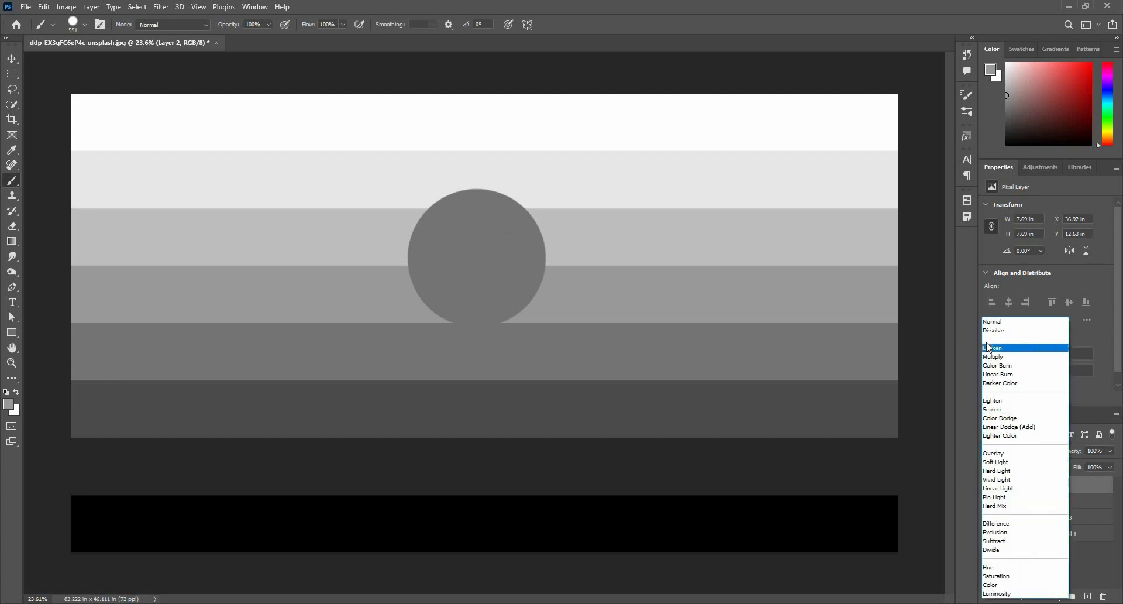
click(990, 348)
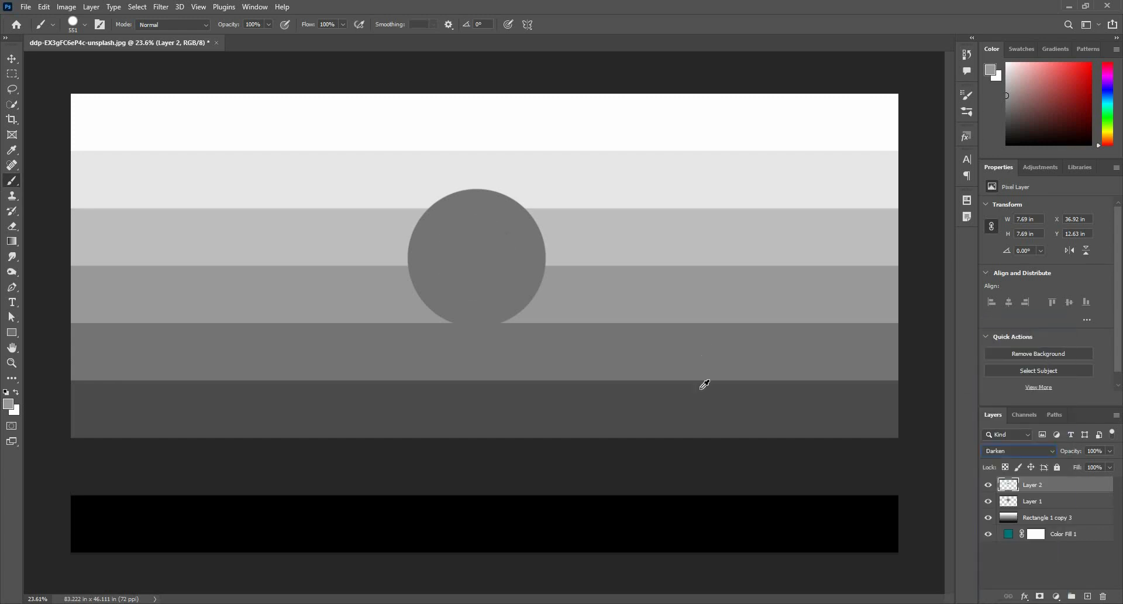
Paint a dab of the sixth stripe's dark grey inside the circle and cover it with the fifth stripe's grey
alt+click(696, 408)
click(478, 259)
alt+click(665, 351)
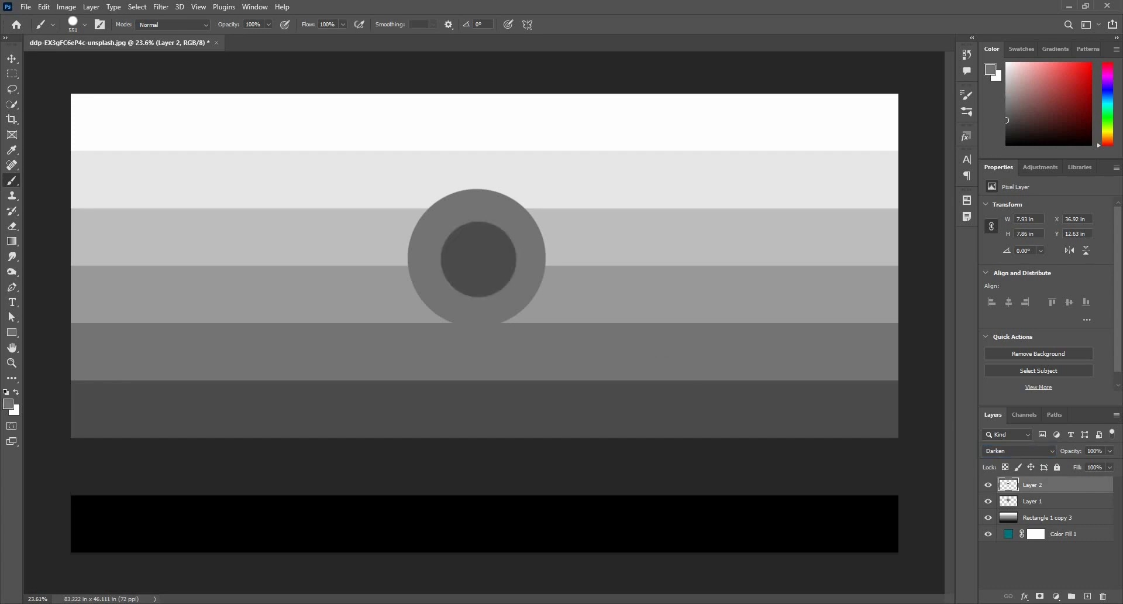
click(485, 262)
click(472, 253)
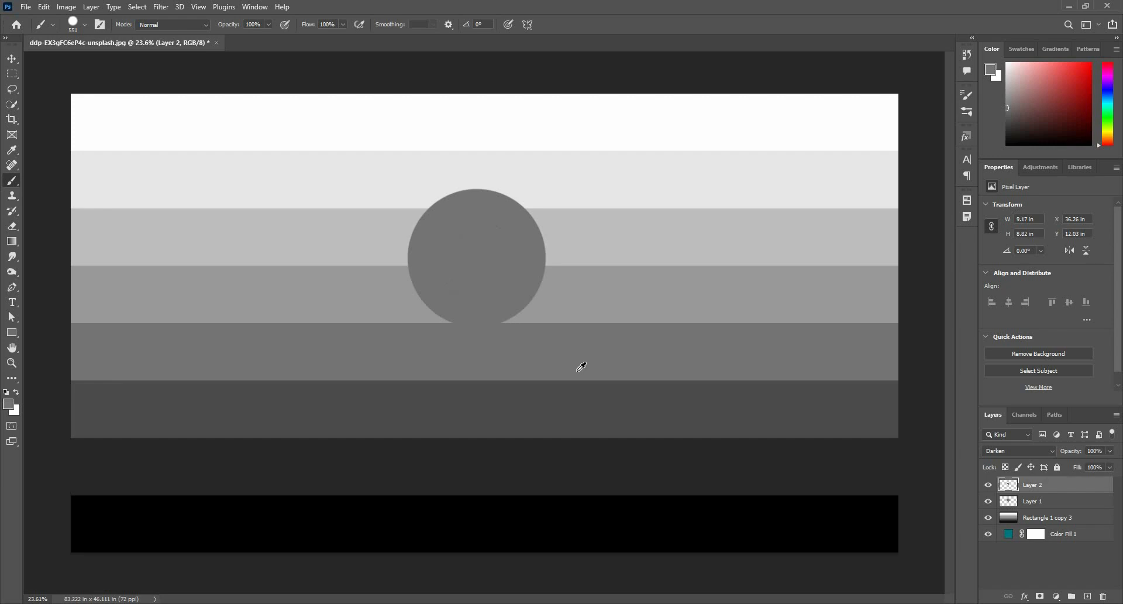
Set the foreground grey's brightness to 46% and brush it over the circle on the Darken layer
click(7, 403)
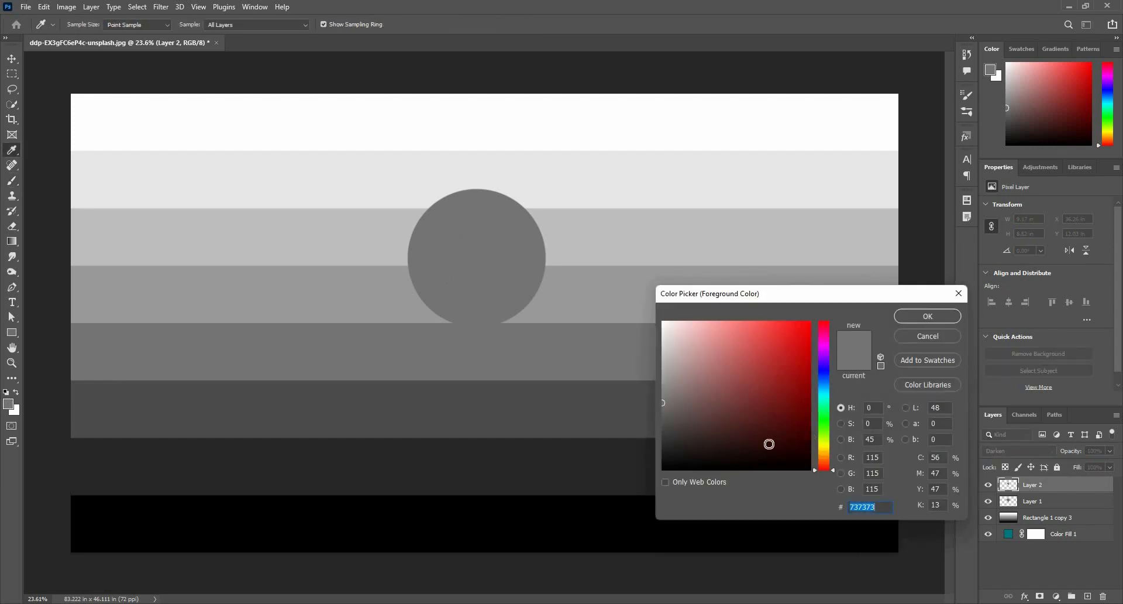
double_click(867, 439)
text(45)
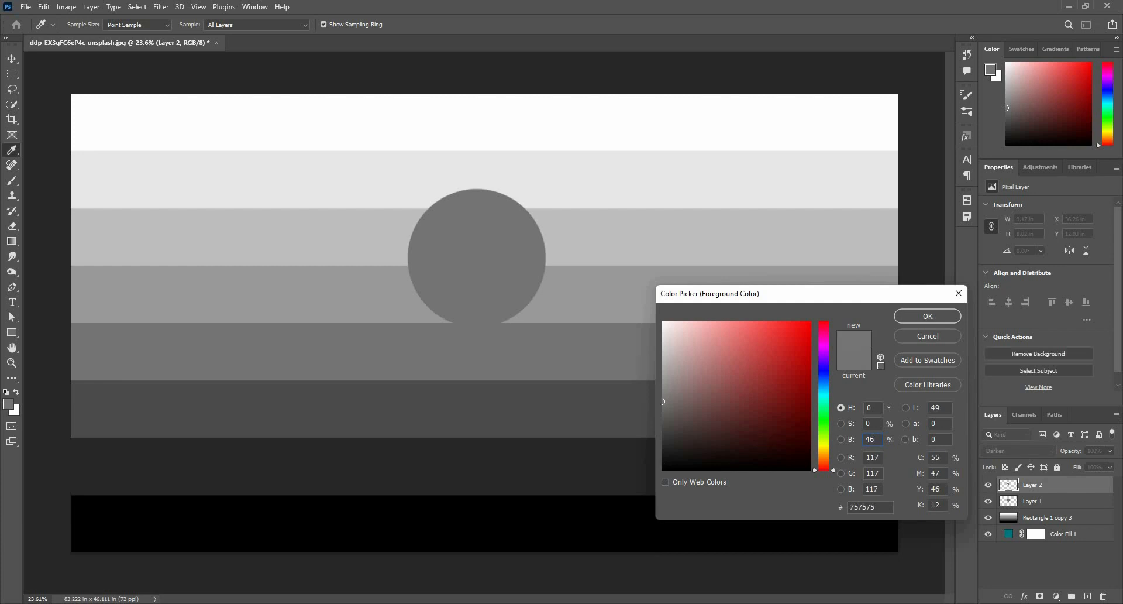
key(Return)
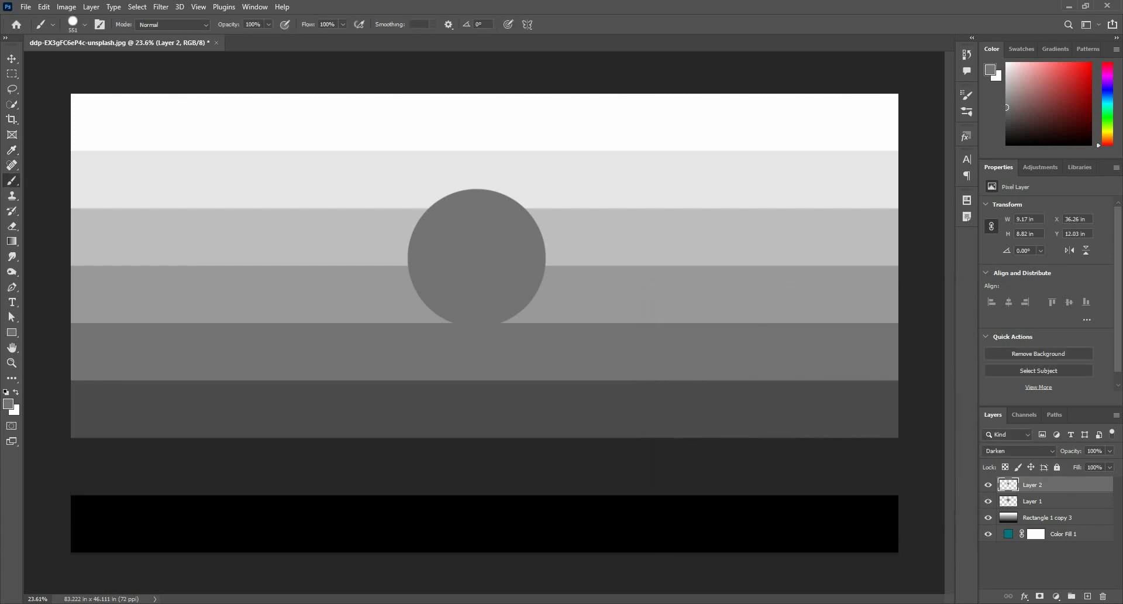
Lower the foreground grey's brightness slightly and paint the darker grey inside the circle on the Darken layer
click(16, 403)
click(848, 440)
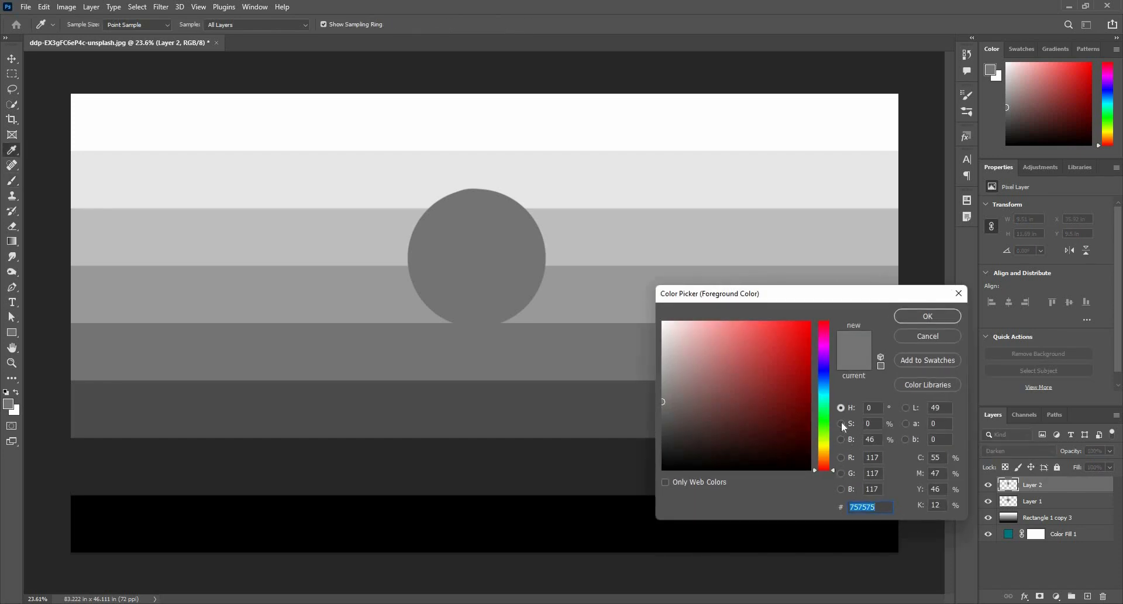
drag(834, 408, 835, 412)
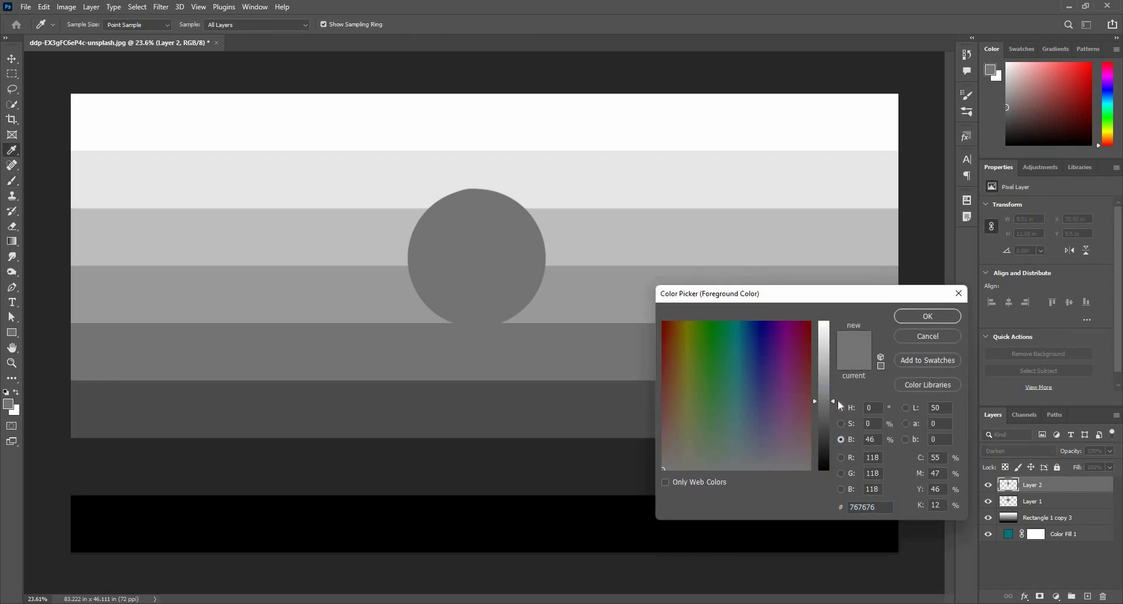
click(928, 316)
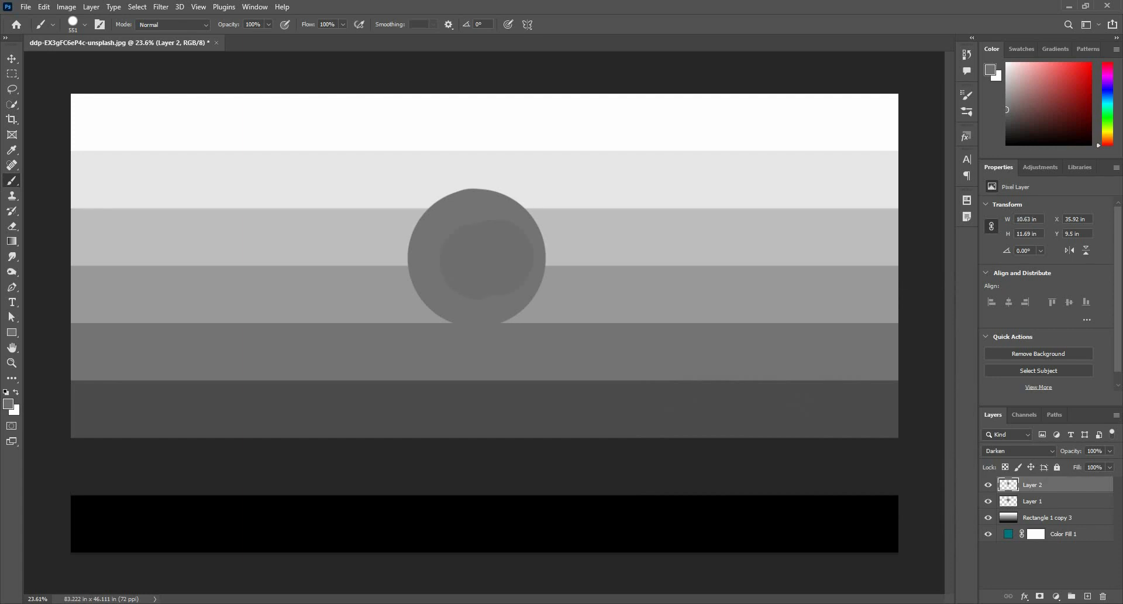
mouse_move(468, 249)
mouse_down()
mouse_move(499, 329)
mouse_move(437, 330)
mouse_up()
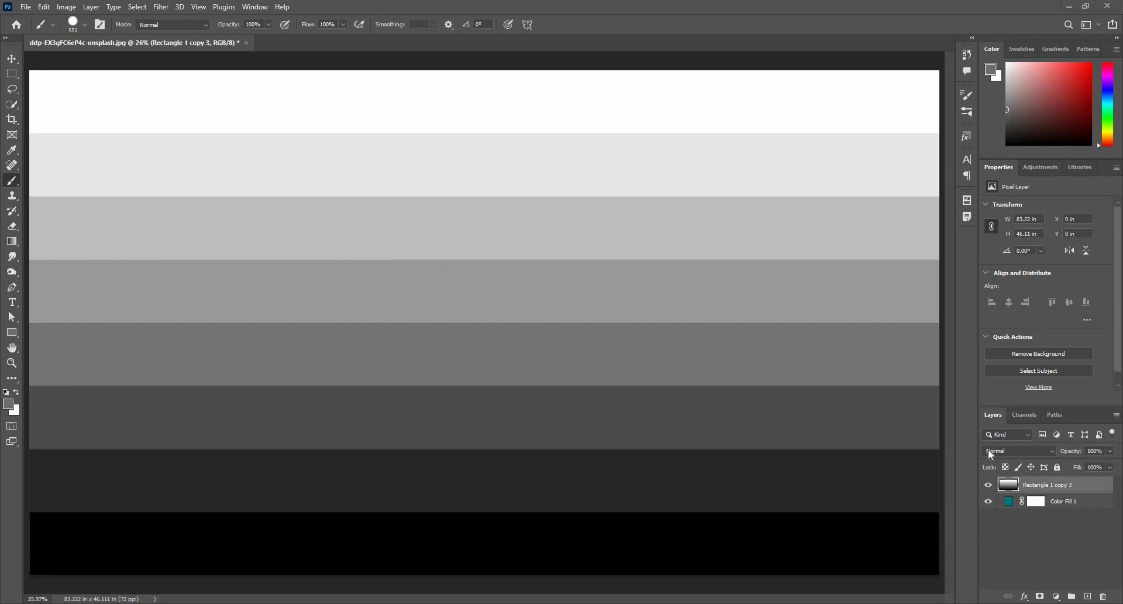
Set the grey stripes layer's blending mode to Multiply over the teal fill
ctrl+click(1039, 484)
click(1048, 484)
click(1037, 453)
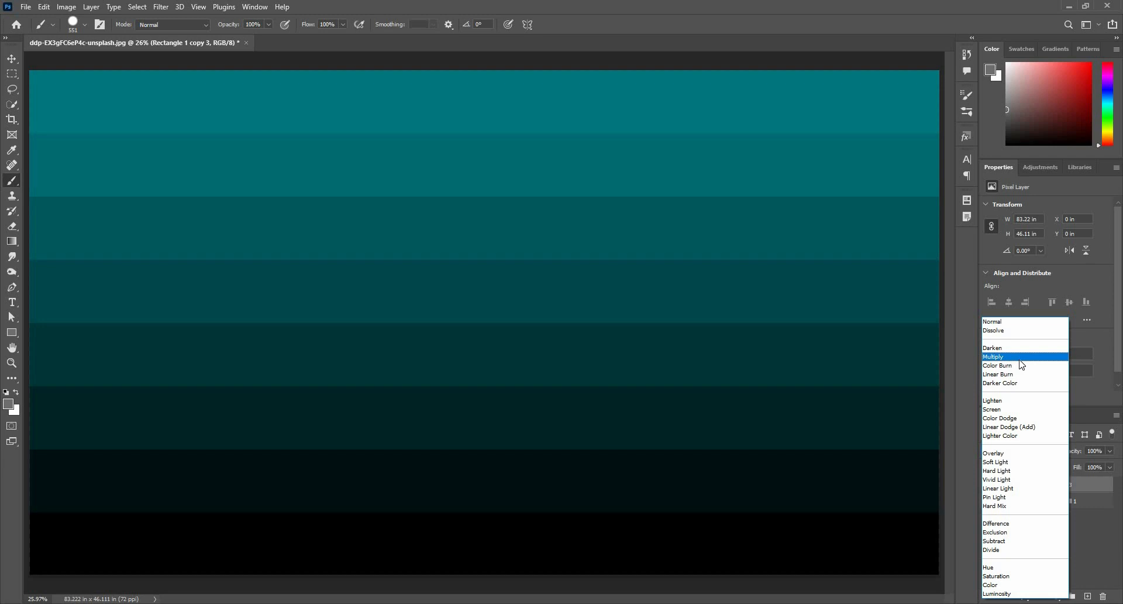
click(1019, 358)
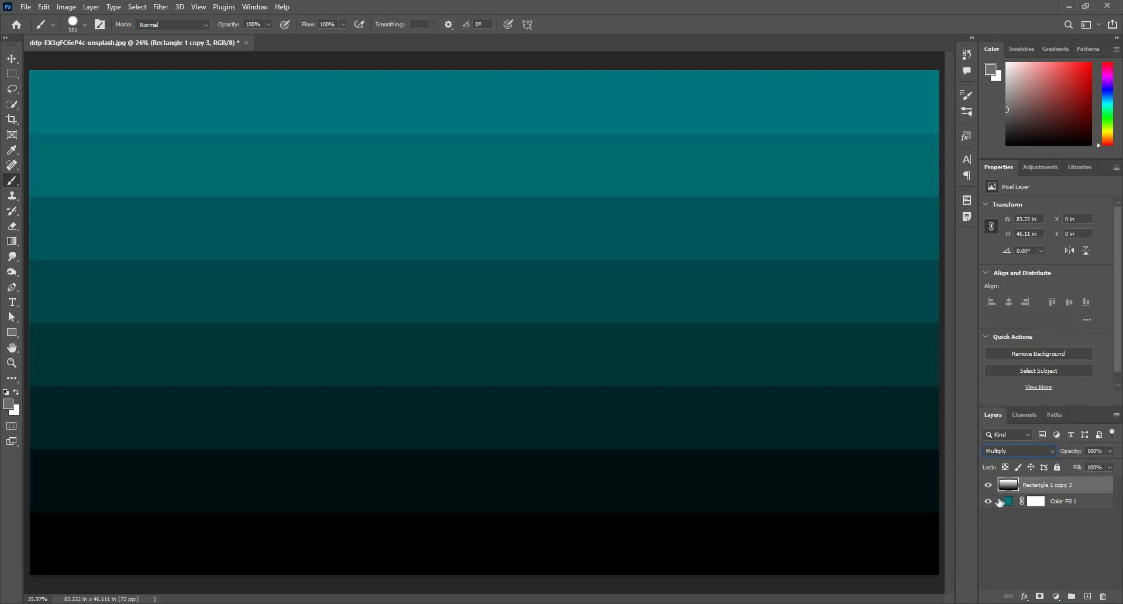
Add a text label reading "0" on the lowest black stripe, color it white and enlarge it to 181 pt
drag(516, 529, 462, 540)
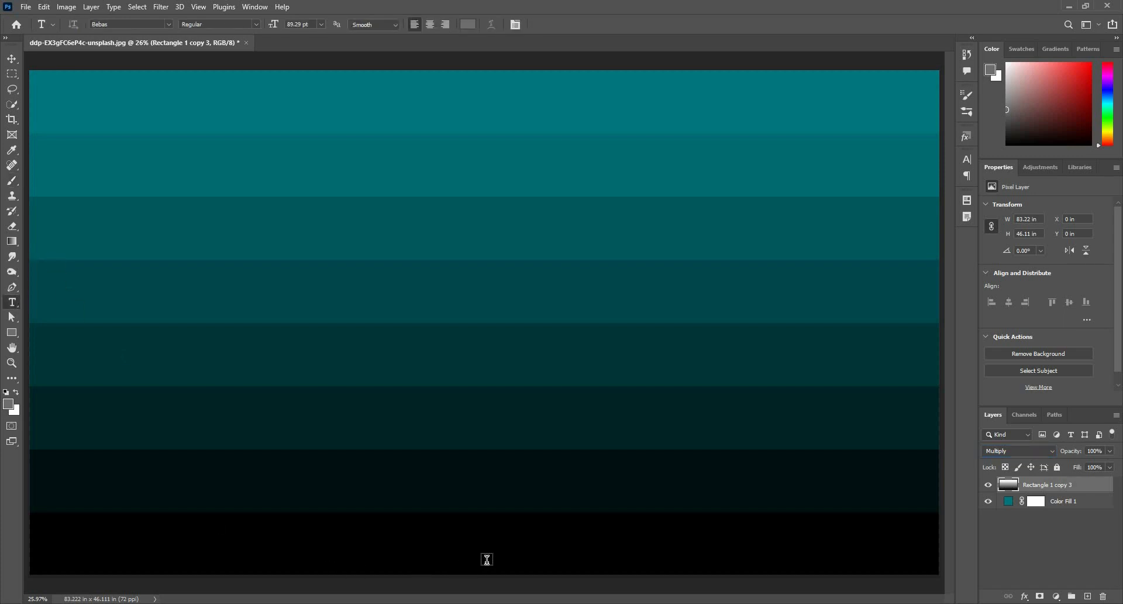
click(599, 547)
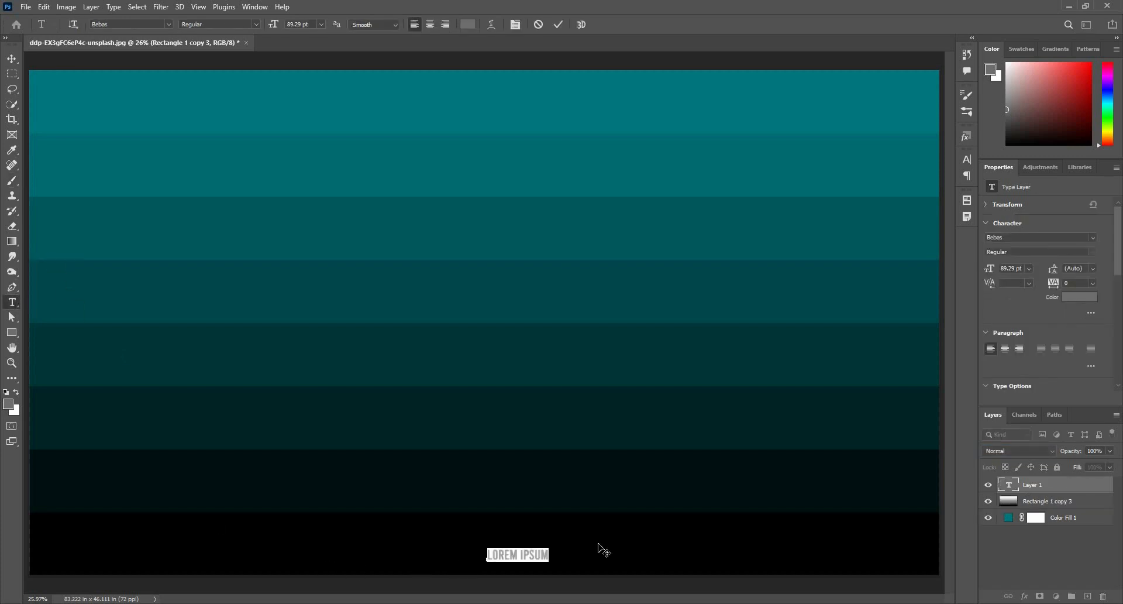
text(0)
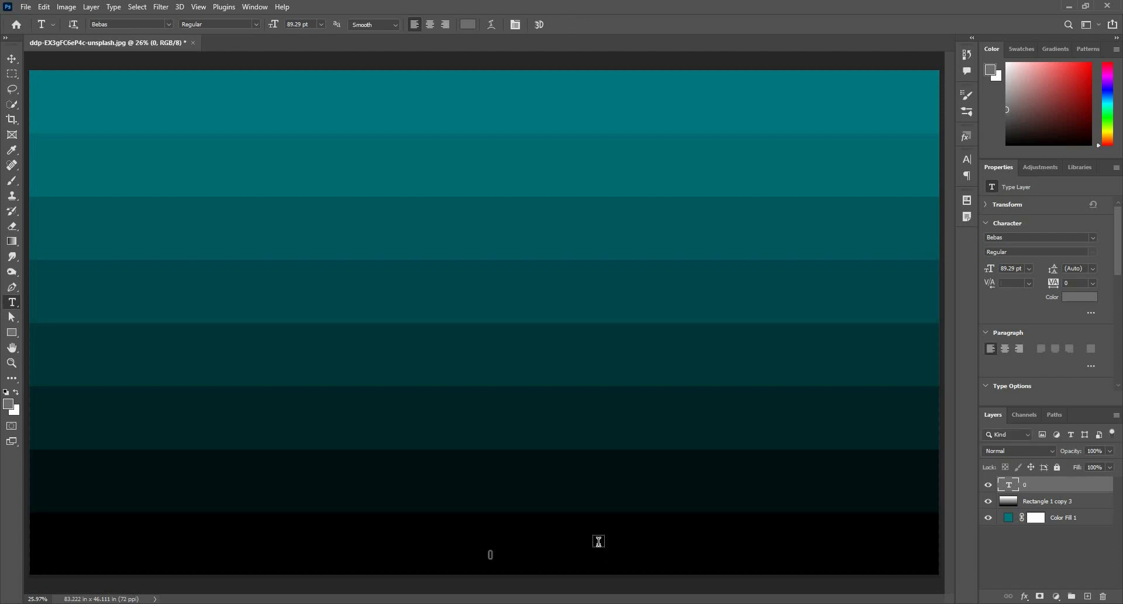
key(ctrl+BackSpace)
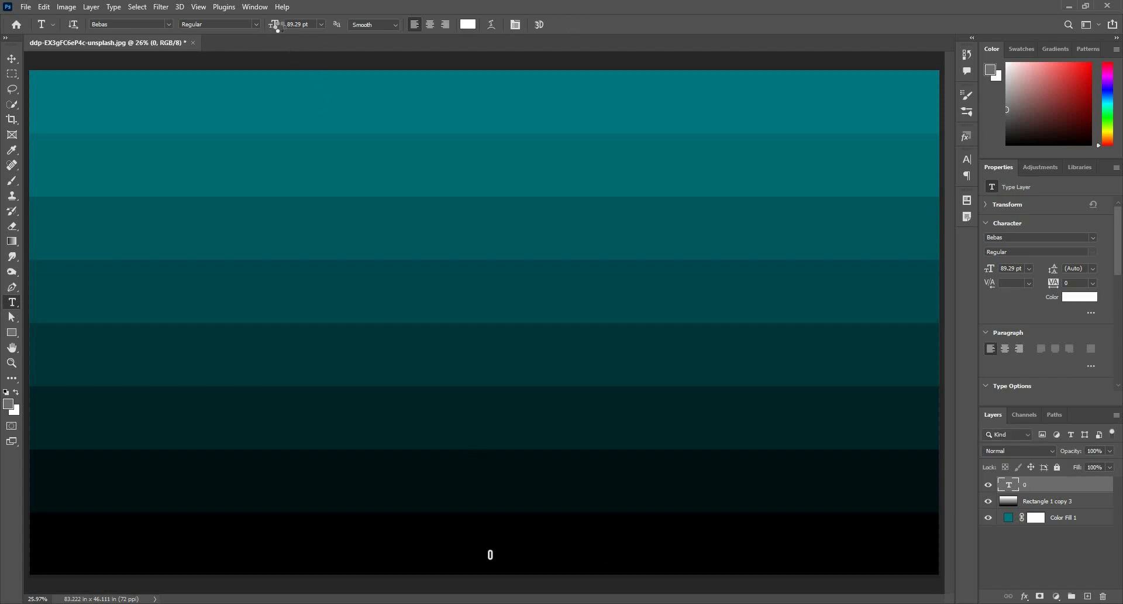
drag(281, 26, 328, 60)
Duplicate the "0" label onto the topmost teal stripe and change the copy's text to "1"
key(v)
drag(493, 551, 507, 117)
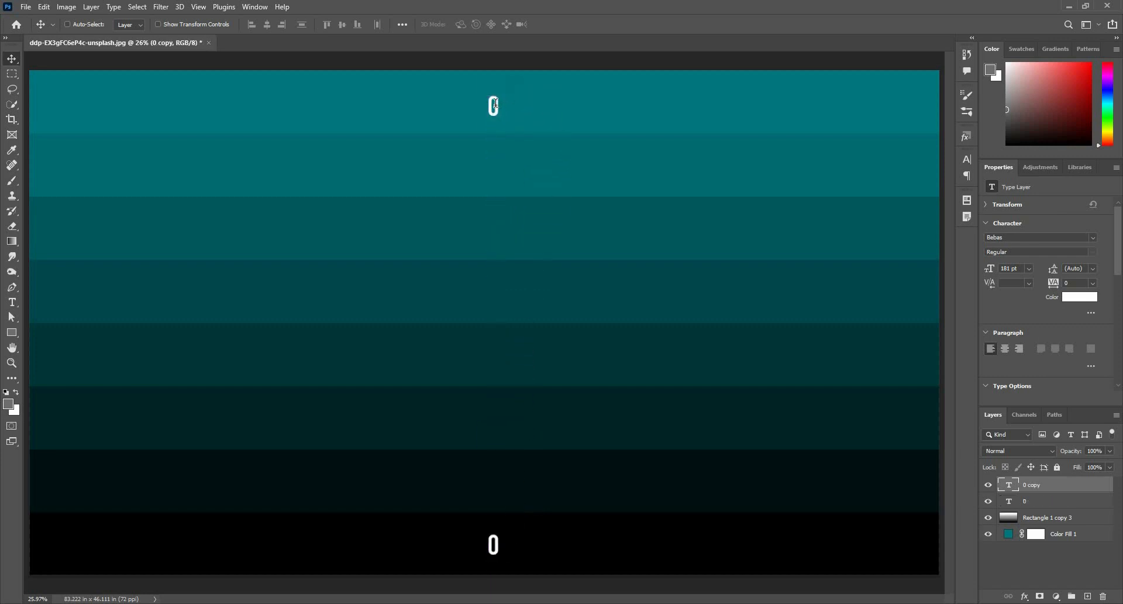
key(t)
click(493, 102)
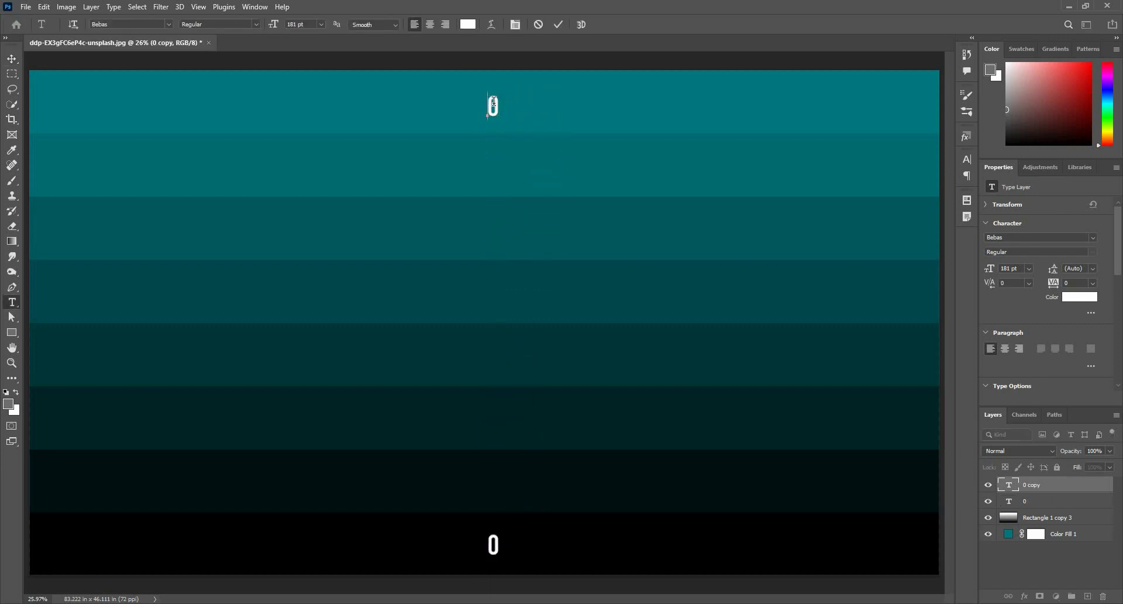
key(Delete)
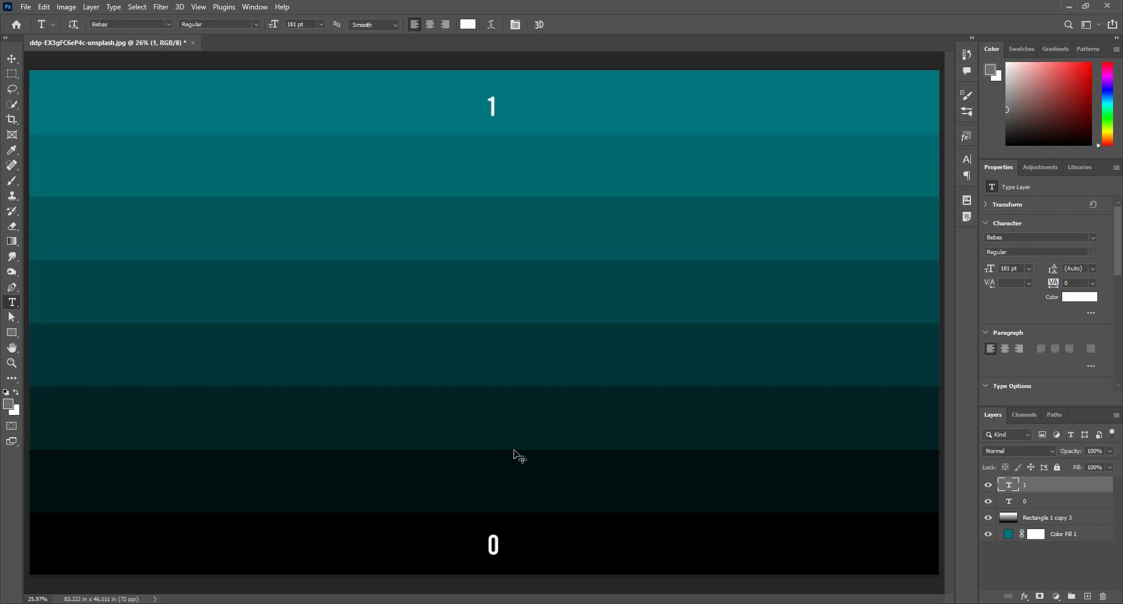
key(Escape)
key(v)
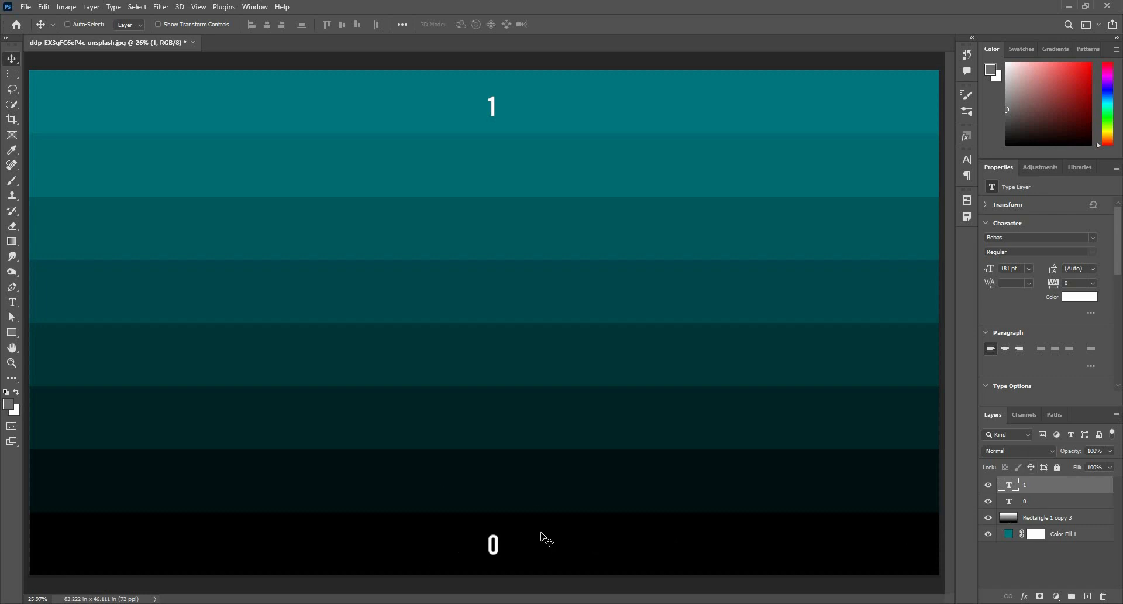
Reselect Multiply as the blending mode of the Rectangle 1 copy 3 stripes layer
shift+click(1034, 519)
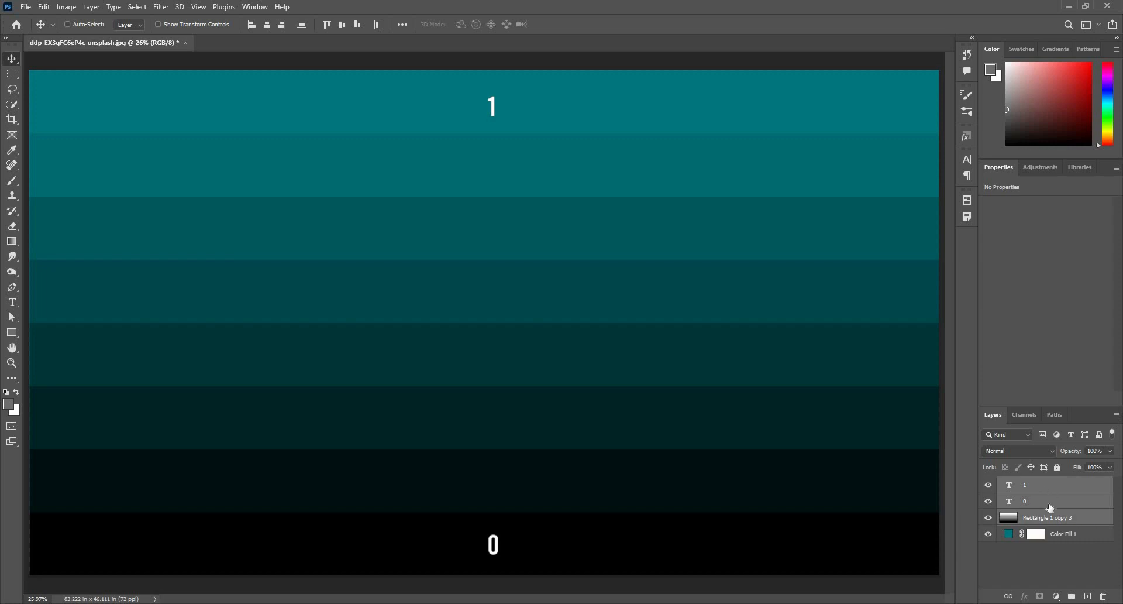
click(1049, 491)
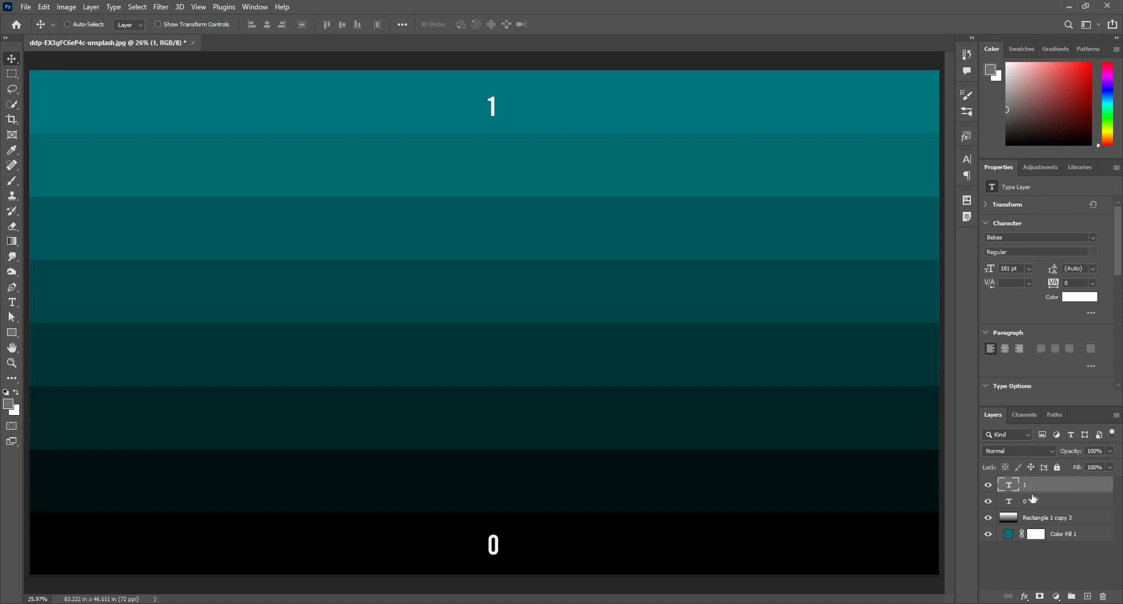
click(1040, 517)
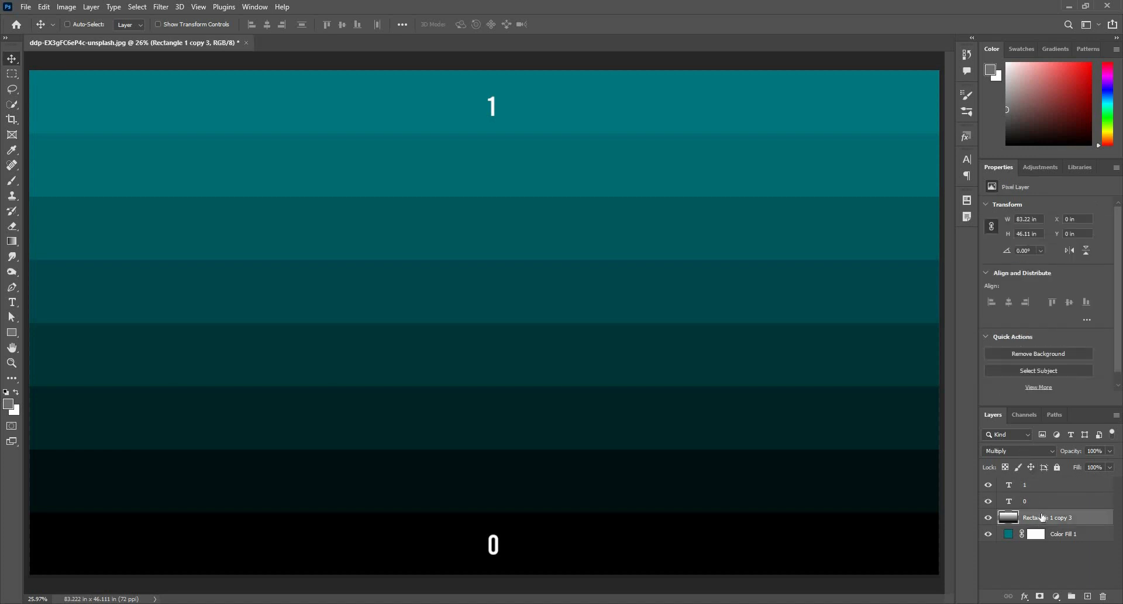
click(1036, 452)
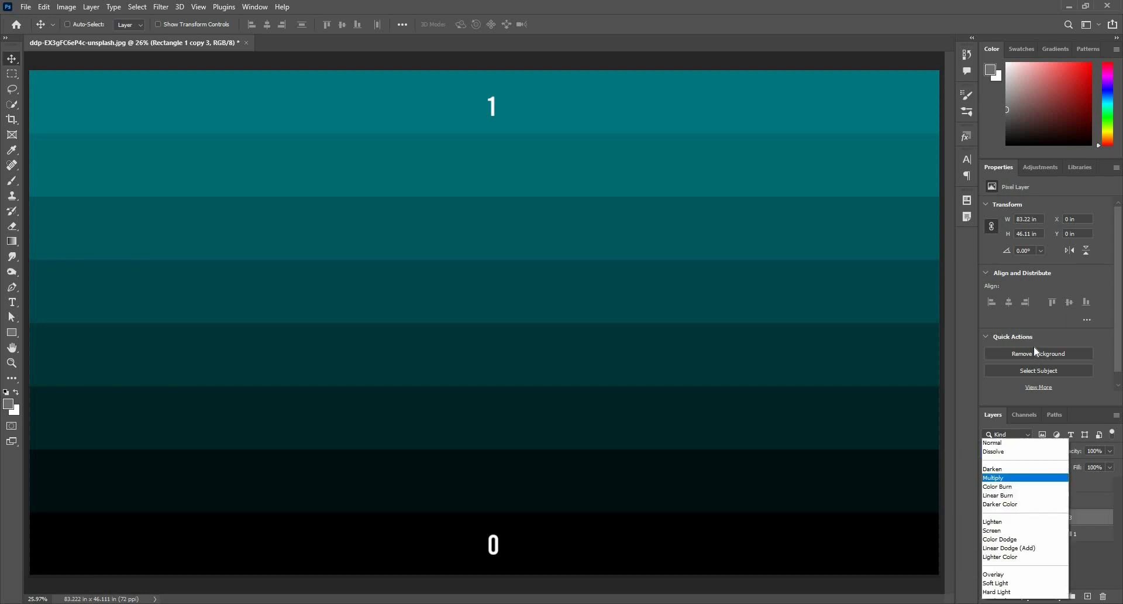
click(1015, 348)
click(1034, 453)
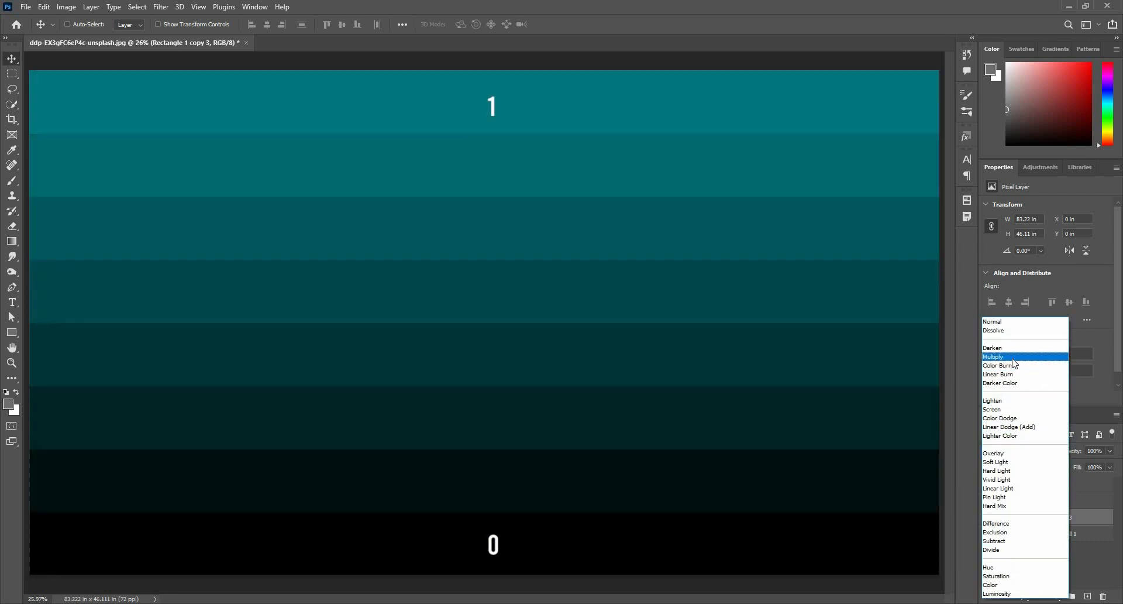
click(1014, 356)
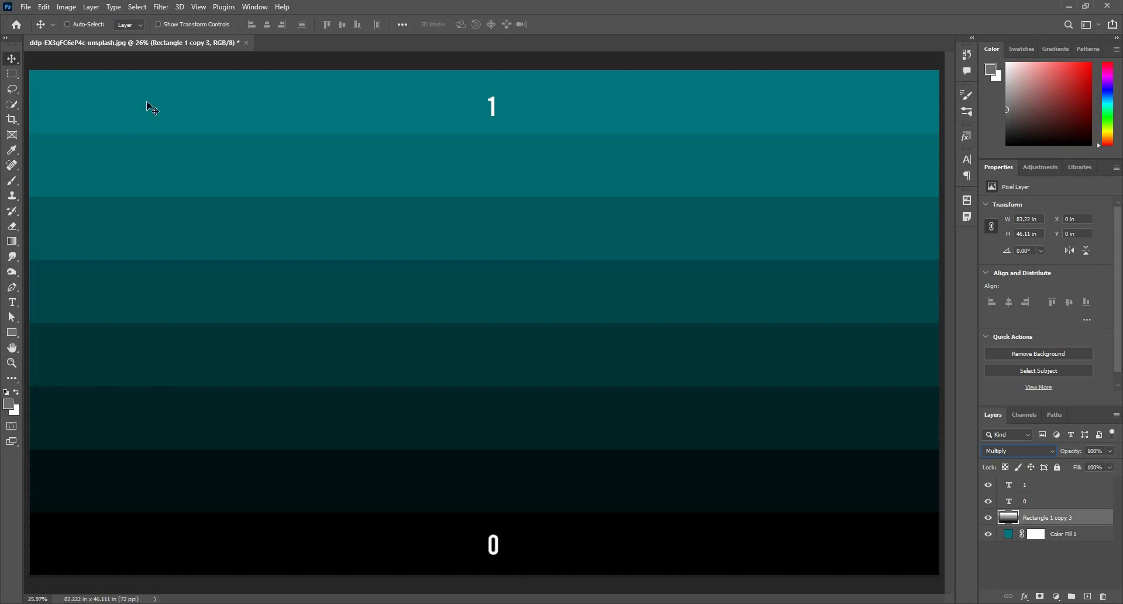
click(26, 6)
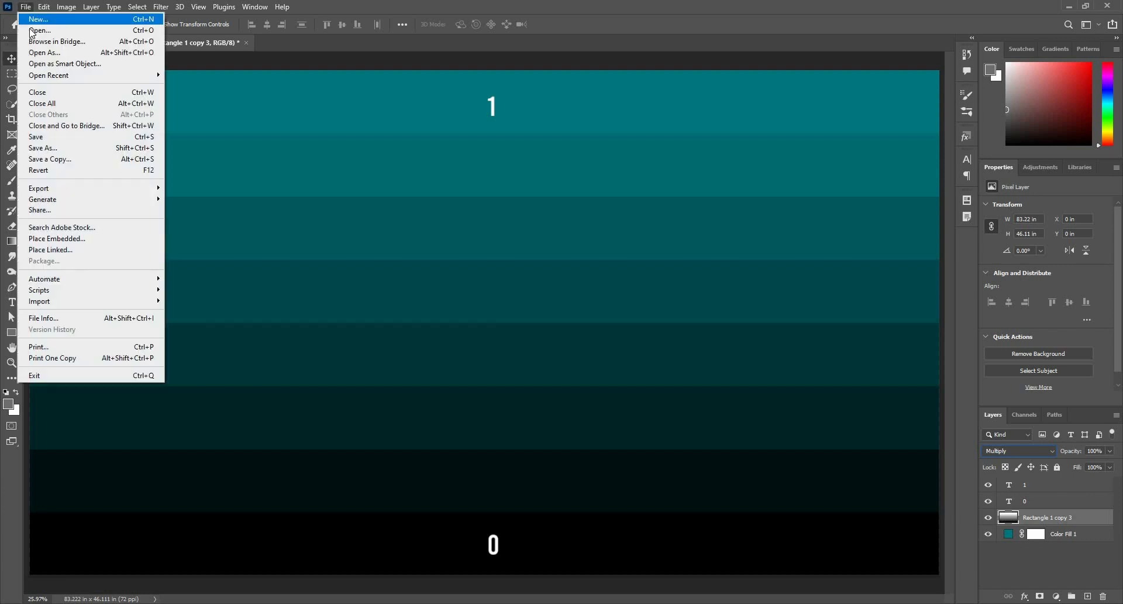
click(32, 32)
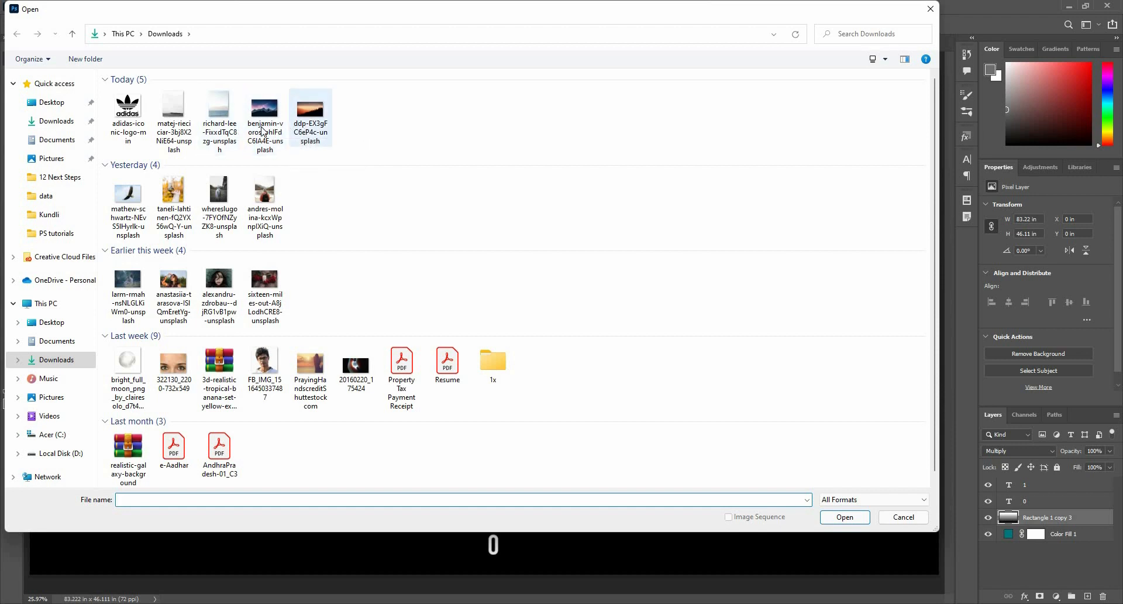
click(298, 131)
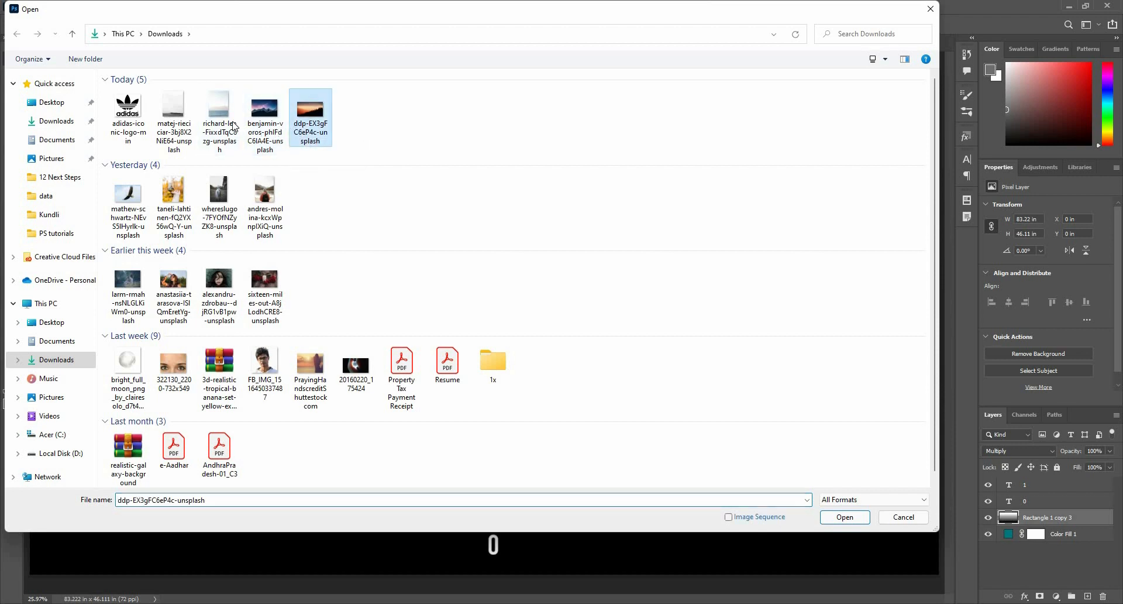
click(234, 126)
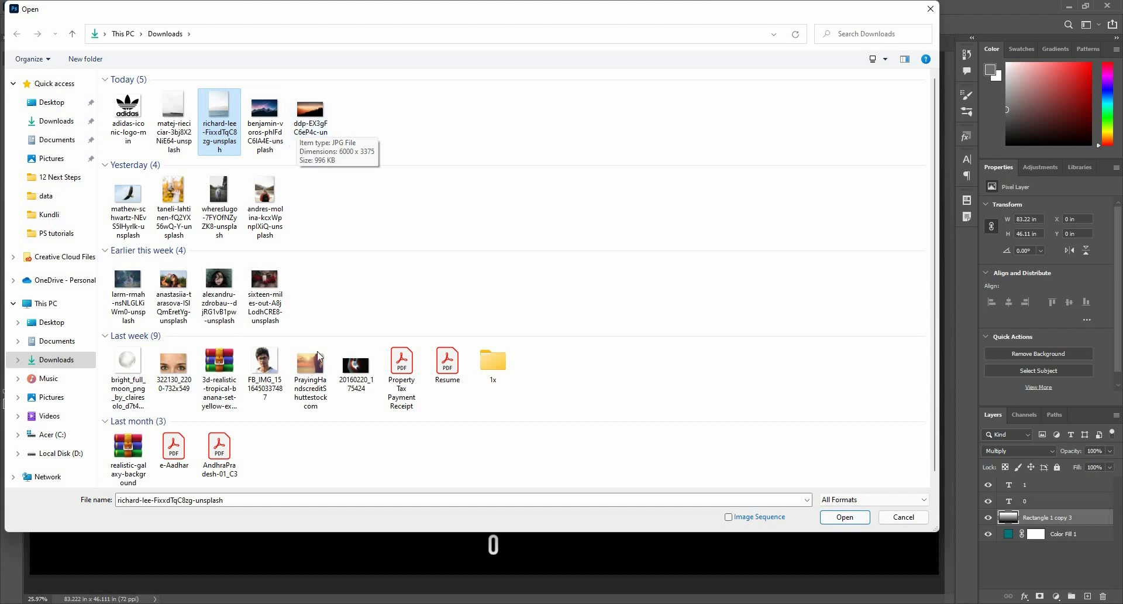
click(322, 145)
double_click(322, 145)
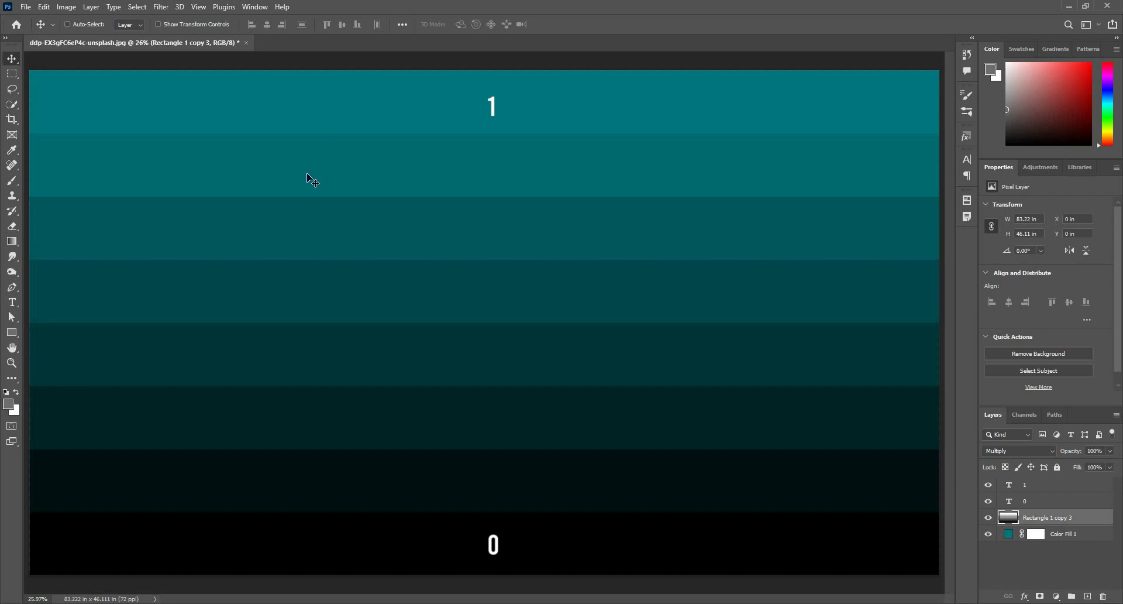
click(26, 7)
click(42, 30)
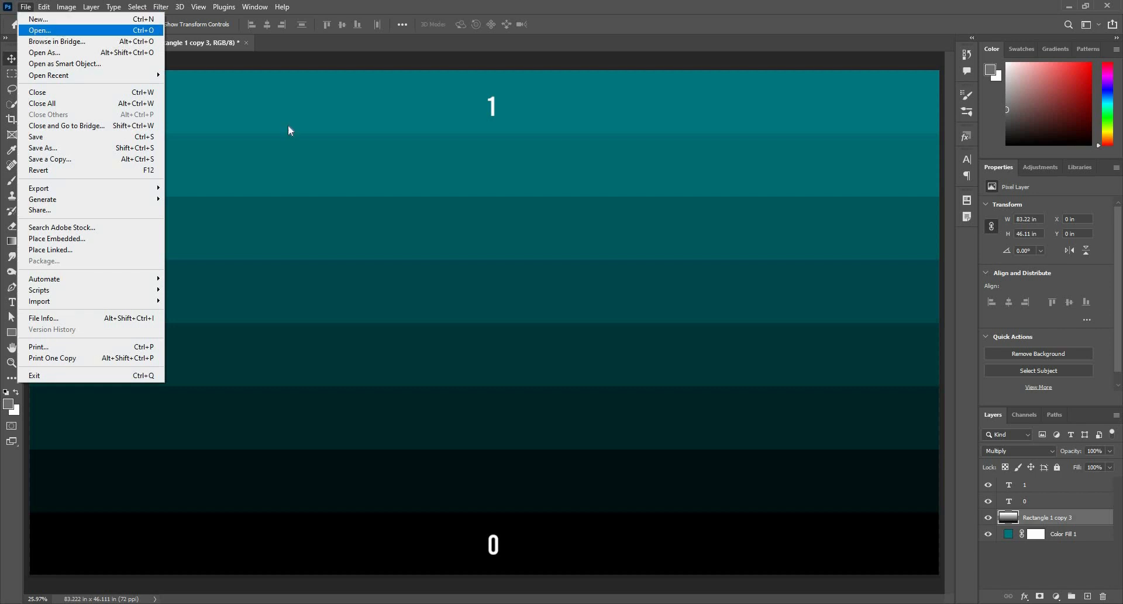
double_click(300, 122)
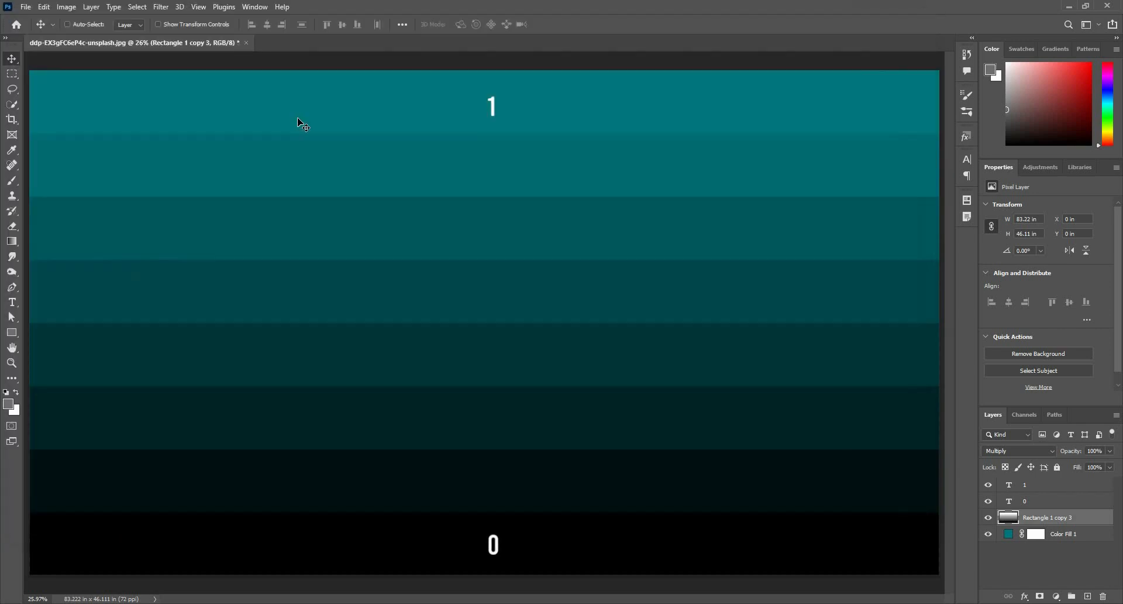
Open the photo of snowy mountains under a starry sky from the Downloads folder
click(26, 7)
click(42, 29)
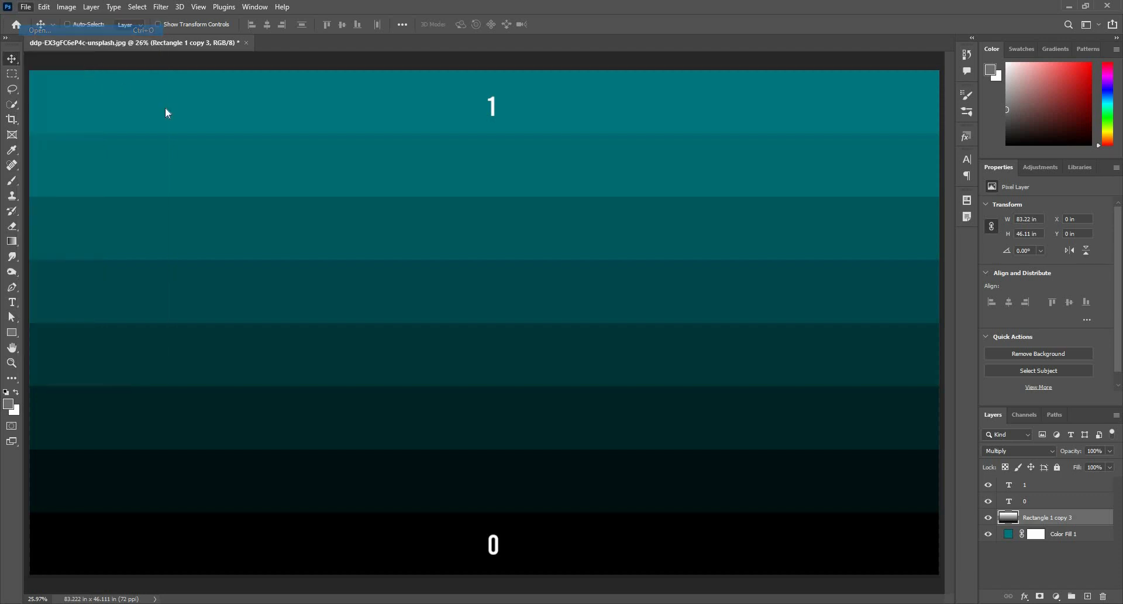
double_click(277, 128)
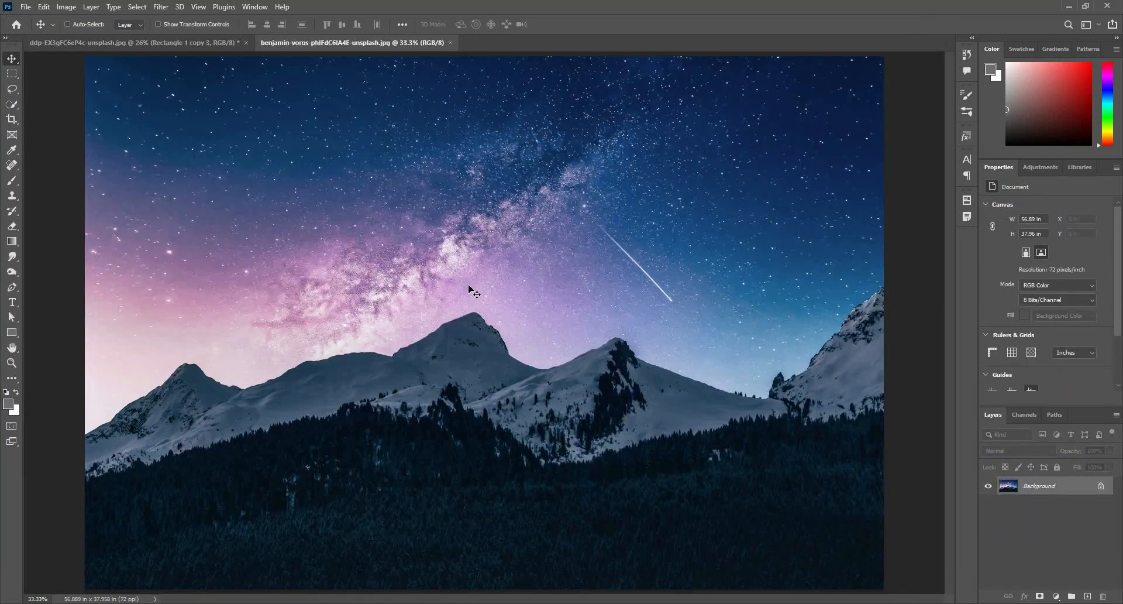
Open the black-and-white bird photo and the seascape bird photo together from Downloads and look through the open images
click(35, 11)
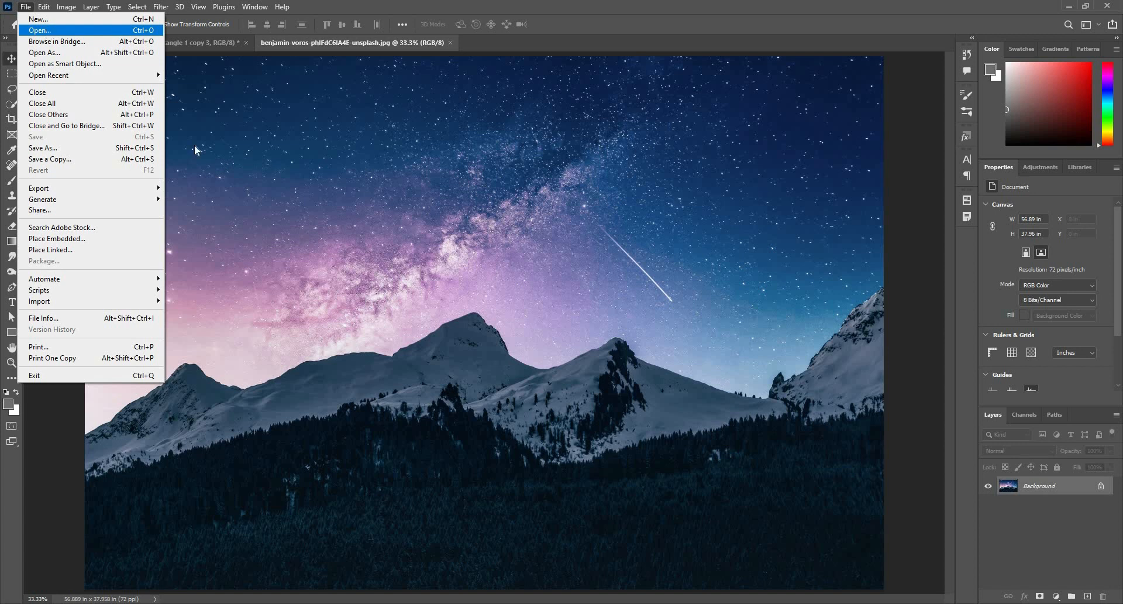
key(Return)
click(182, 125)
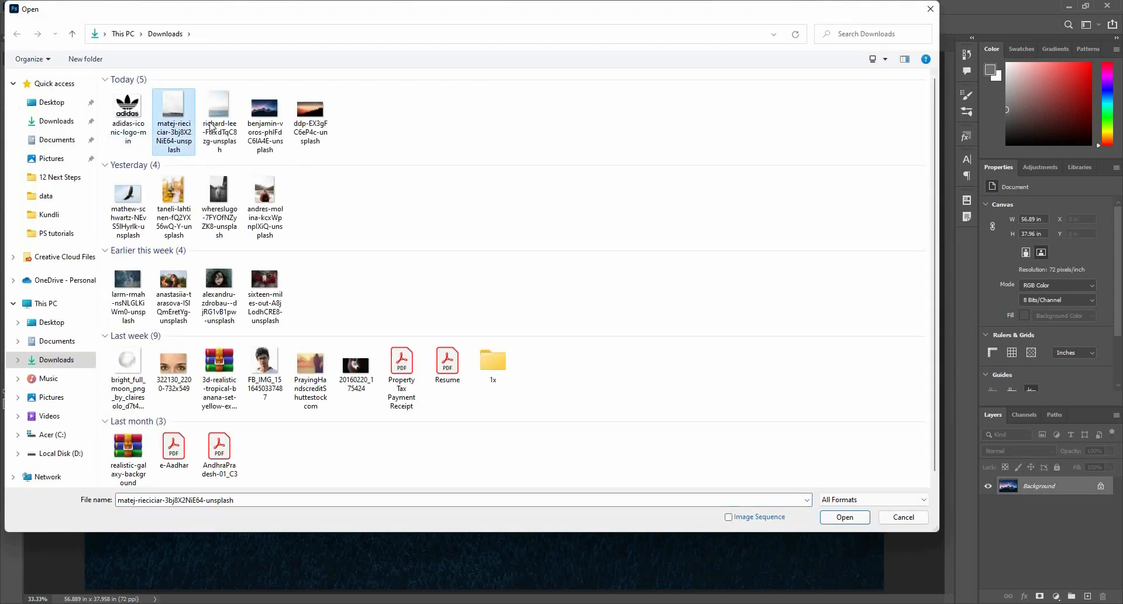
ctrl+click(220, 123)
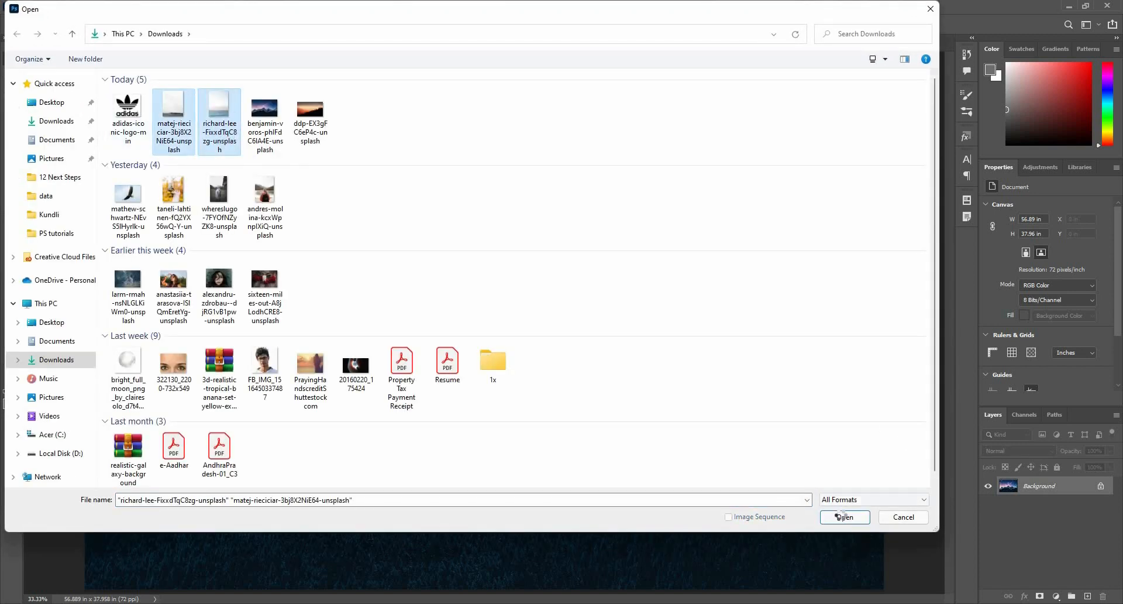
click(843, 516)
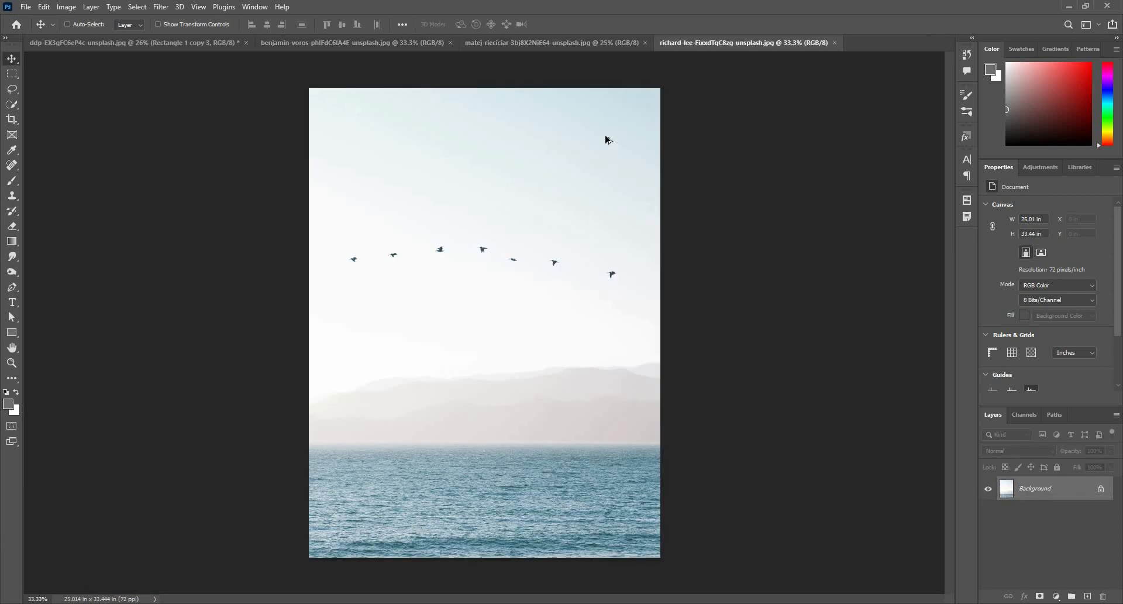
click(544, 46)
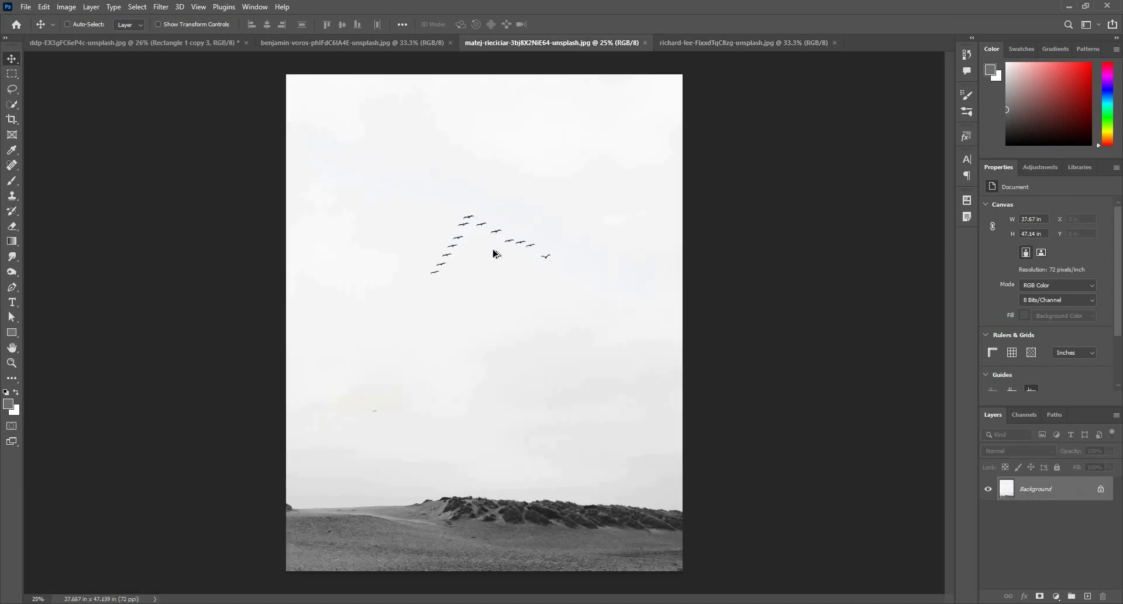
scroll(483, 229, up, 3)
click(679, 38)
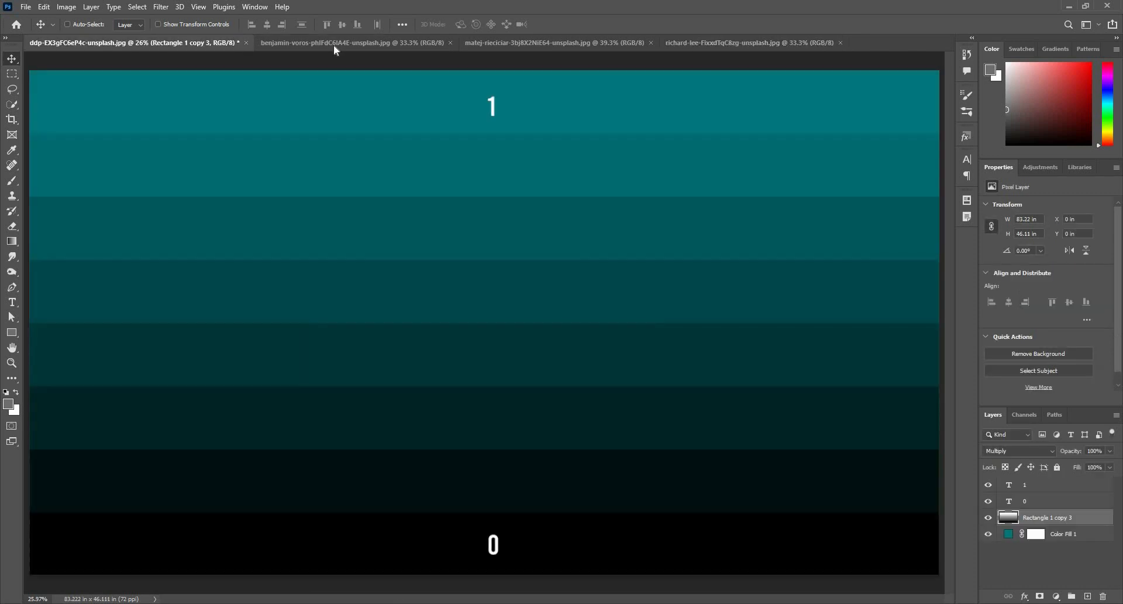
click(333, 45)
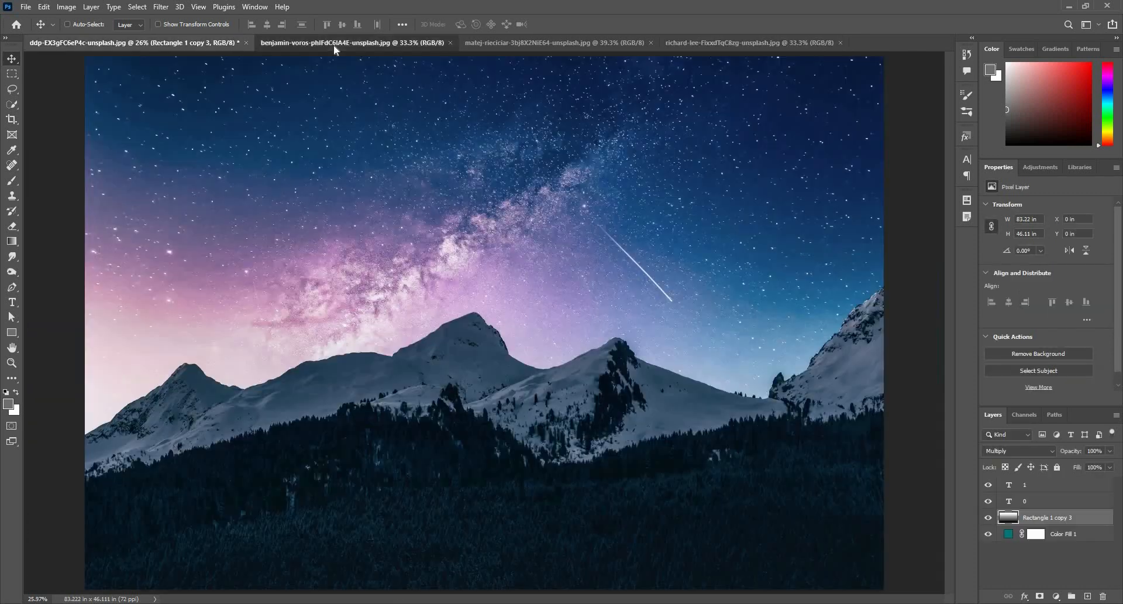
Lasso loosely around the line of seven birds in the seascape photo and copy the selection to a new layer
click(678, 44)
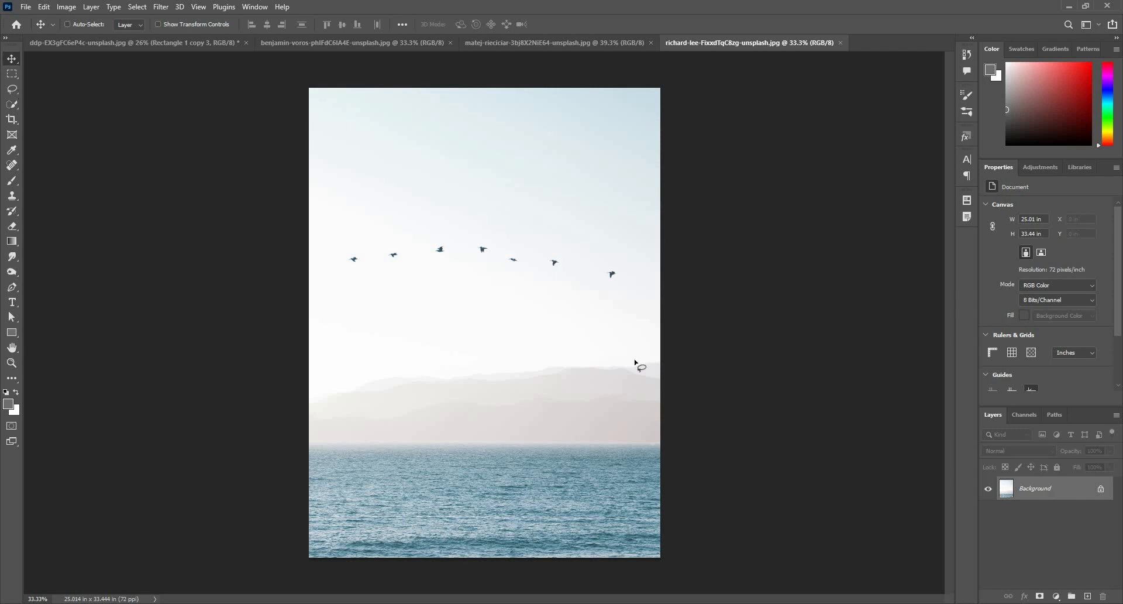
key(l)
mouse_move(633, 263)
mouse_down()
mouse_move(460, 198)
mouse_move(341, 237)
mouse_move(331, 262)
mouse_move(386, 288)
mouse_move(587, 298)
mouse_move(637, 295)
mouse_move(643, 271)
mouse_up()
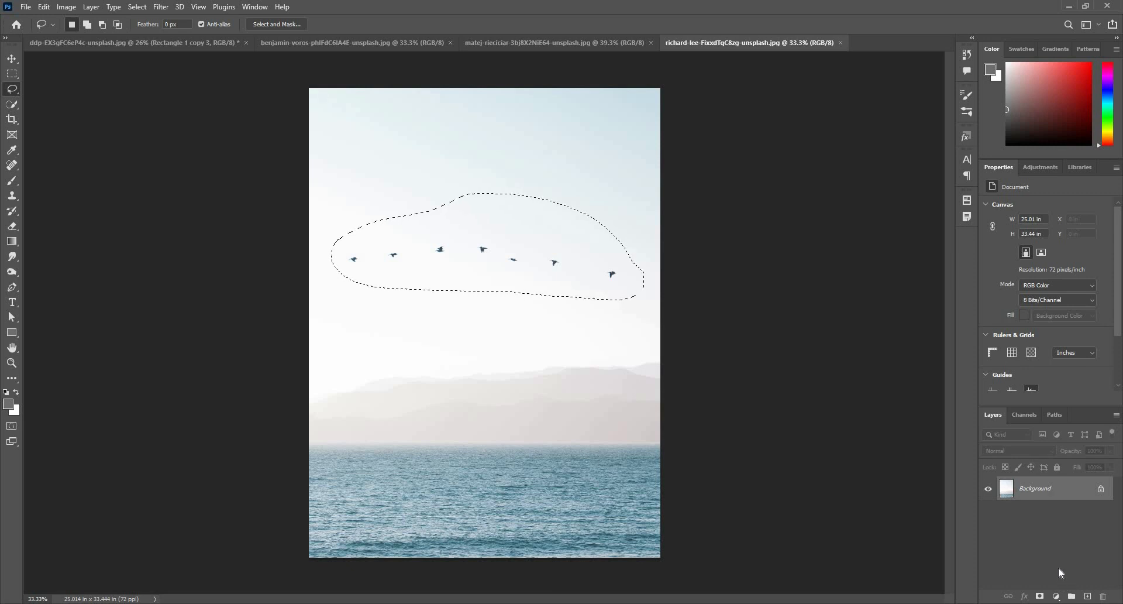
key(ctrl+j)
key(v)
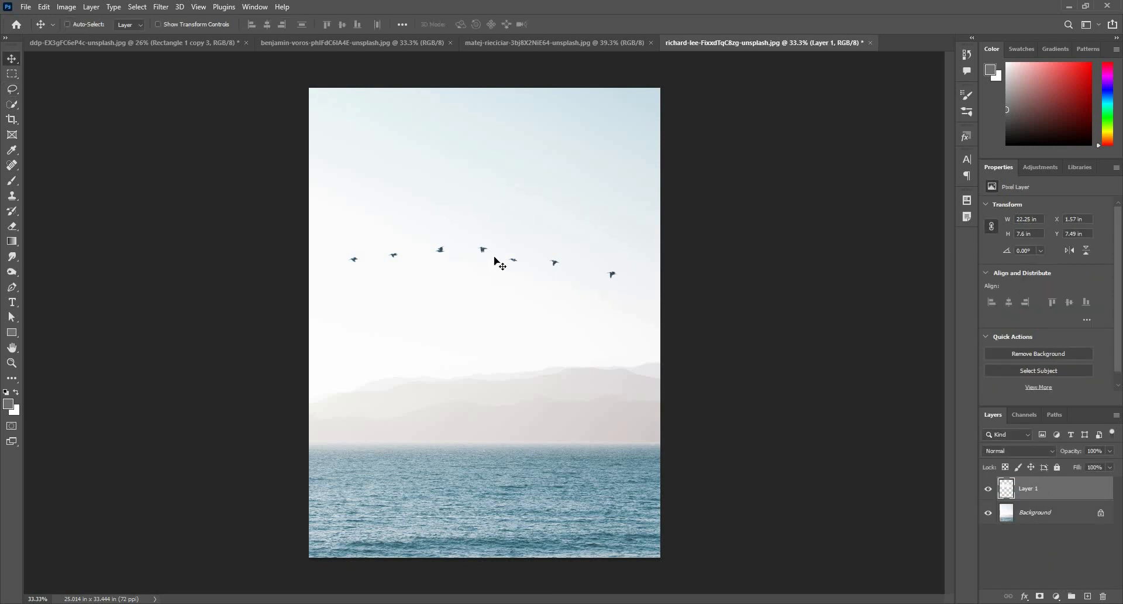
Bring the bird cutout into the starry mountain photo, place it over the left part of the sky and set its blending mode to Multiply
drag(480, 231, 420, 206)
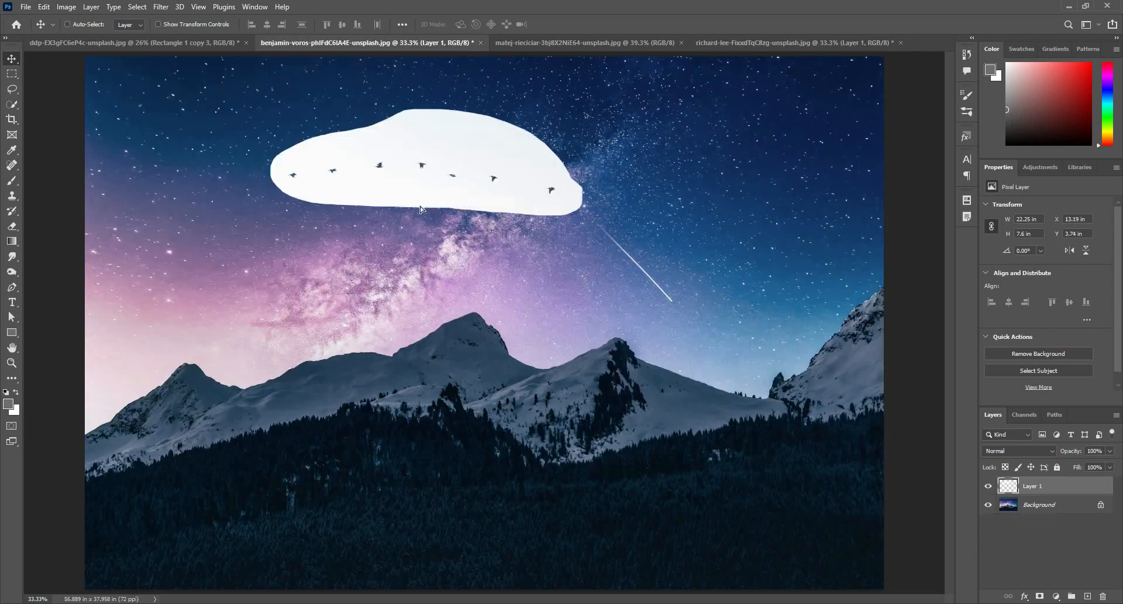
drag(457, 168, 350, 222)
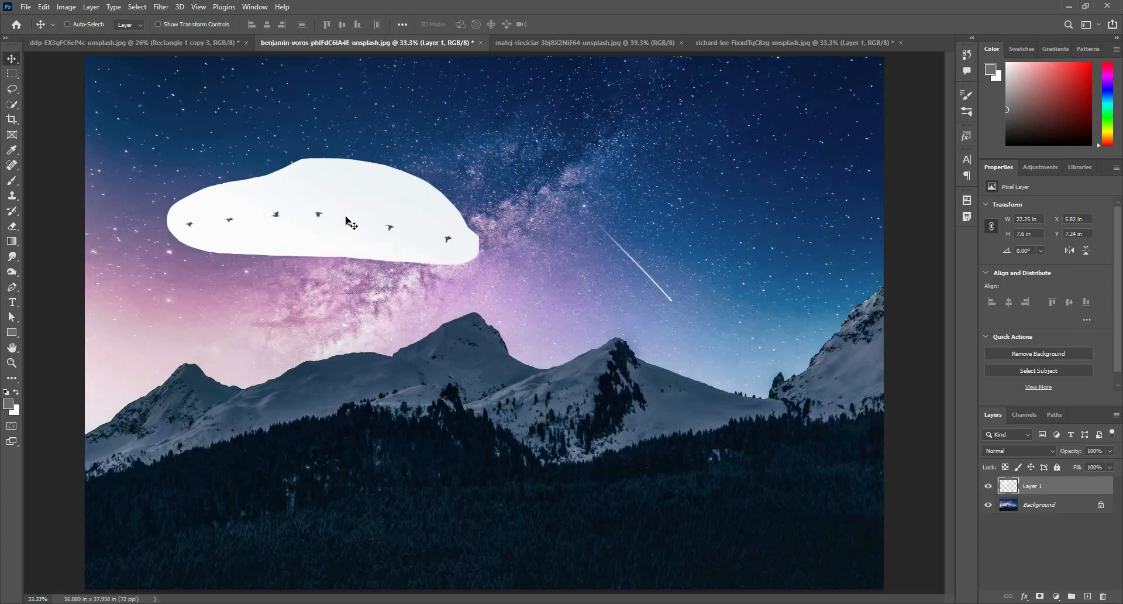
click(994, 451)
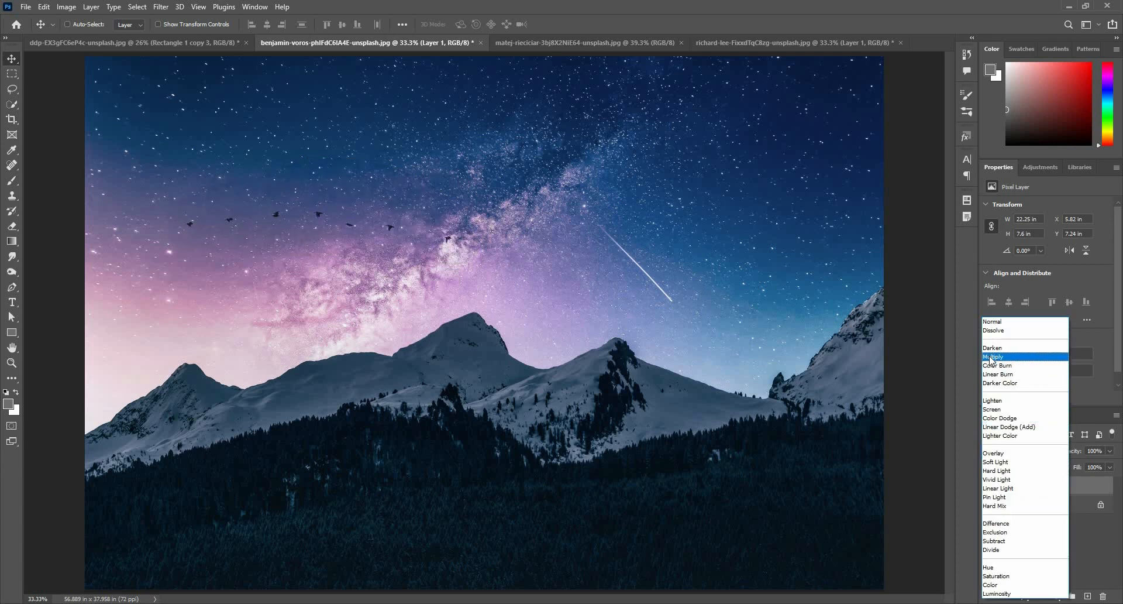
click(991, 358)
Move the blended birds about 3.2 in left and 6 in down over the pink part of the sky
scroll(269, 231, up, 5)
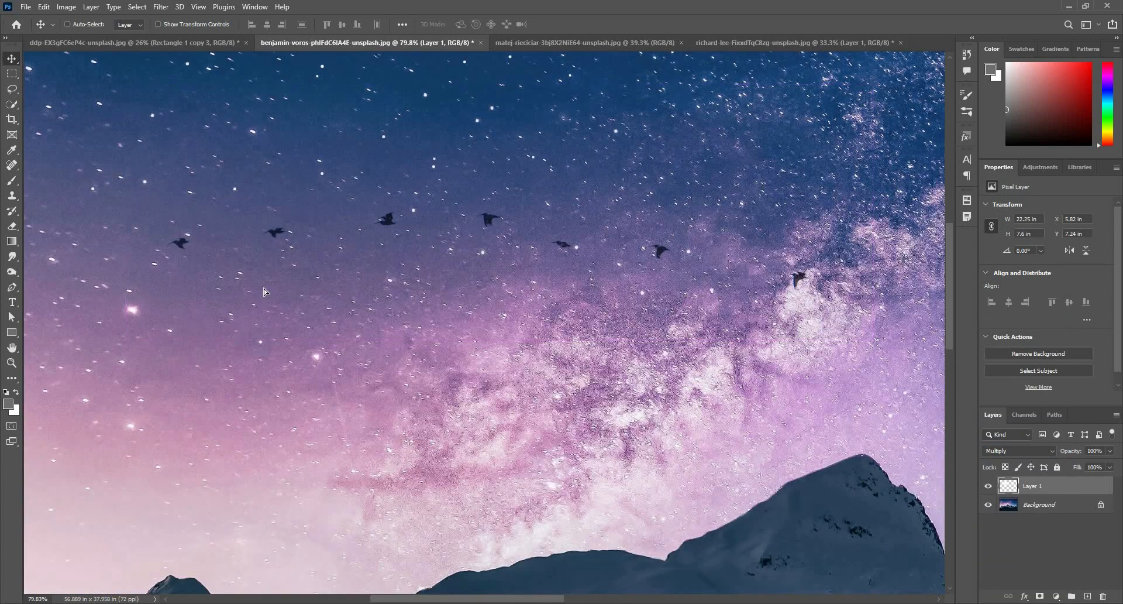
drag(328, 220, 244, 399)
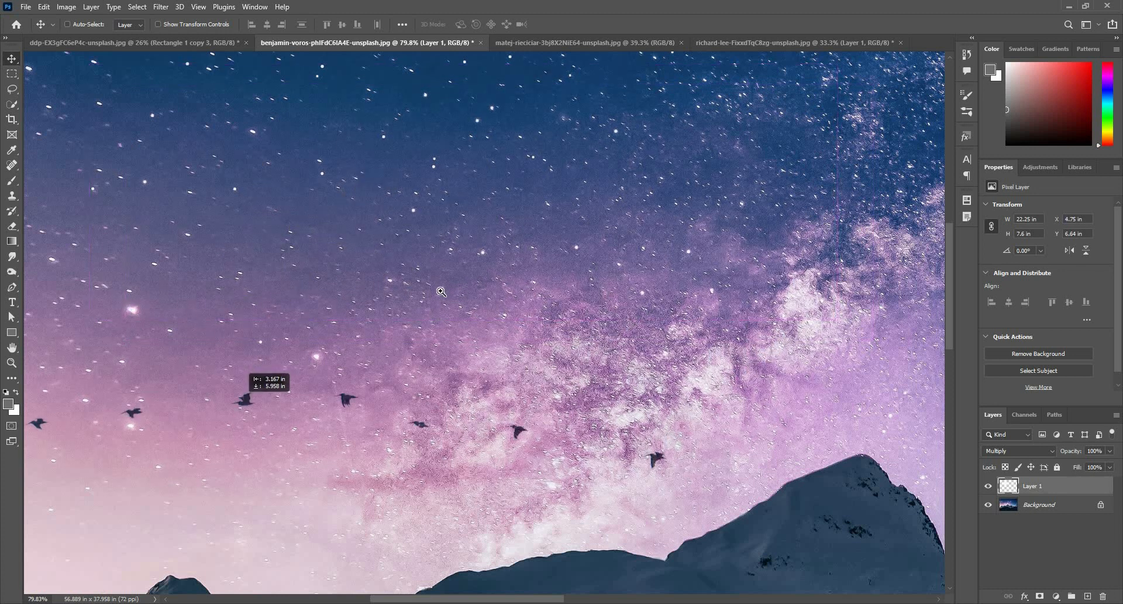
scroll(434, 231, up, 6)
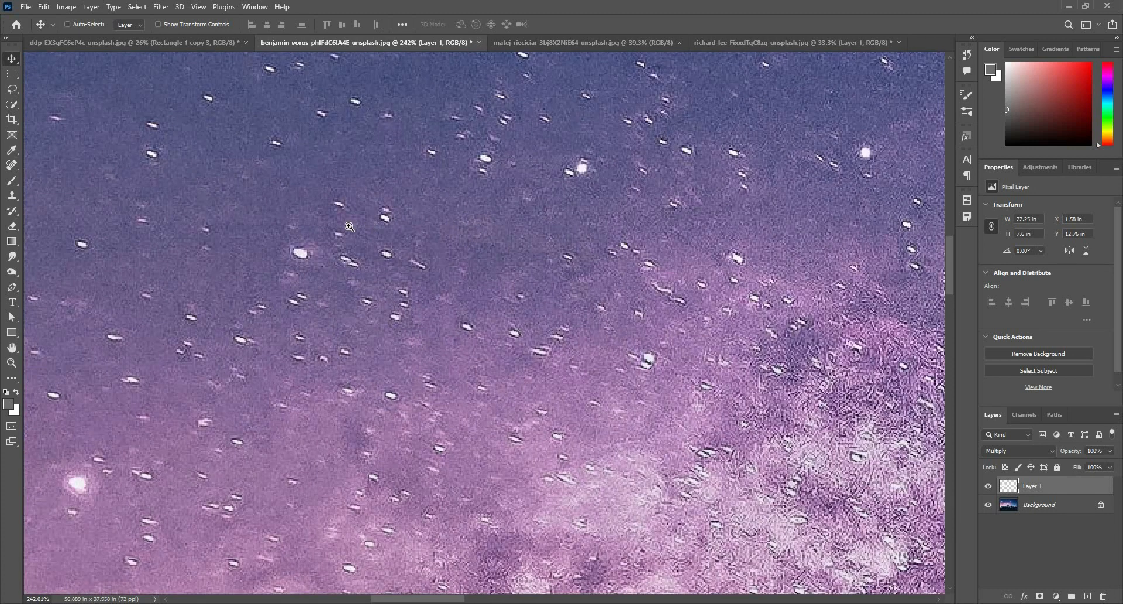
Move the blended birds about 0.6 in right and 2.1 in up in the starry sky
scroll(350, 226, down, 7)
scroll(378, 293, up, 1)
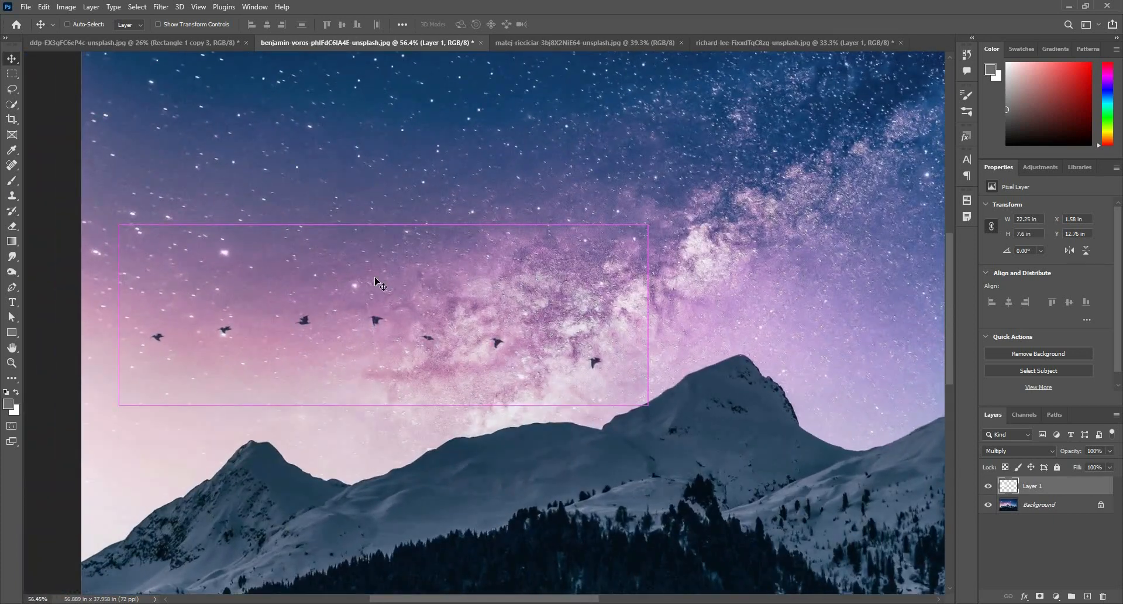
drag(378, 284, 391, 234)
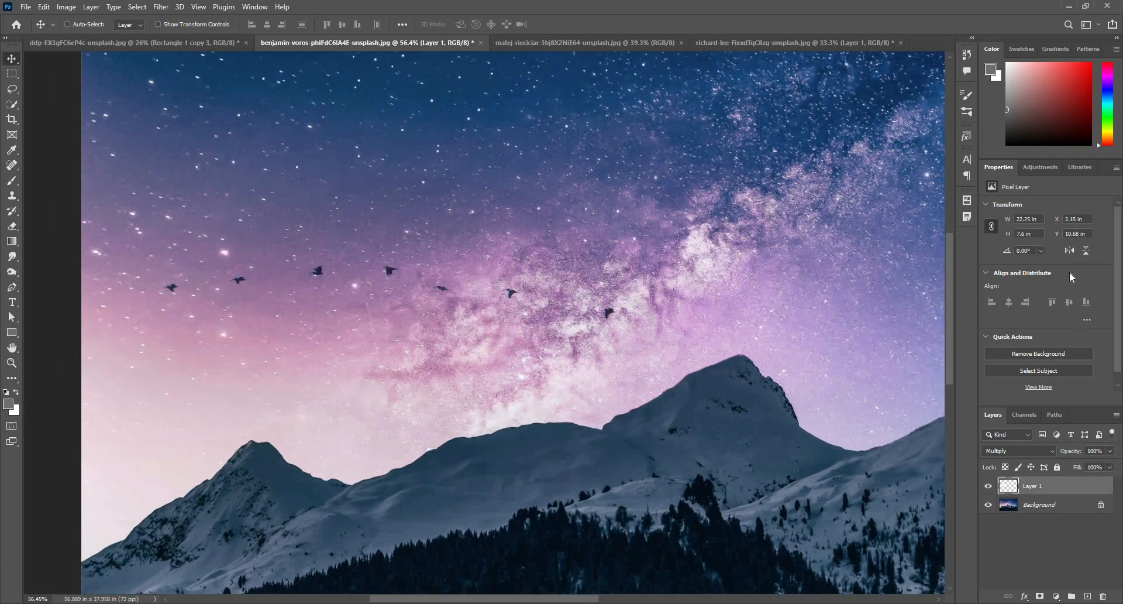
Darken the birds with Levels using input black 147 and white 228, and shift them about 0.6 in left and 1.9 in down
key(ctrl+l)
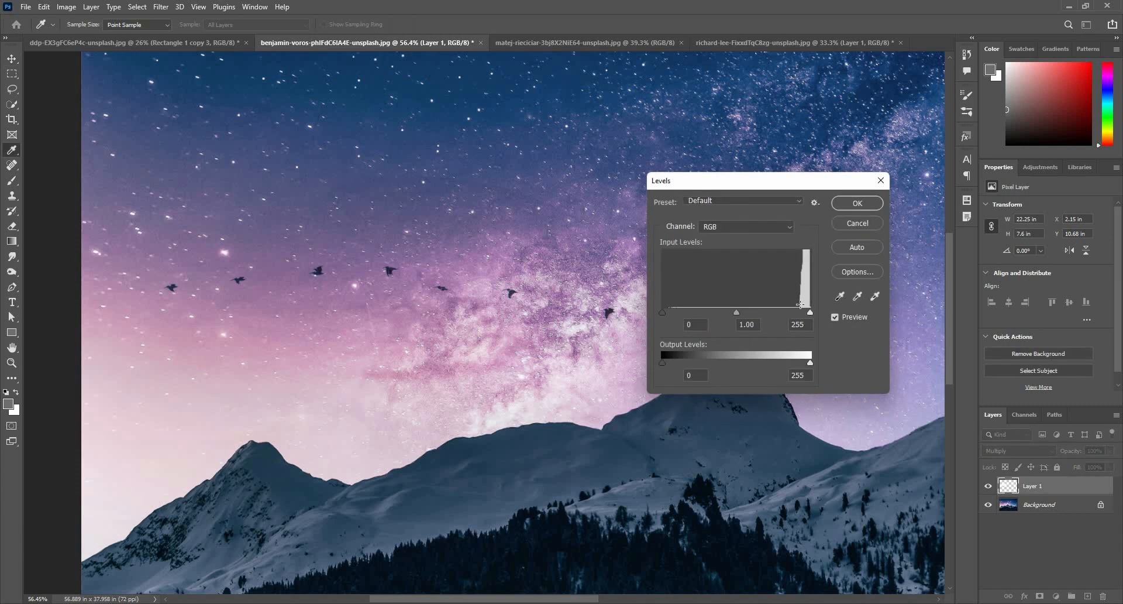
drag(810, 312, 795, 313)
mouse_move(693, 315)
mouse_down()
mouse_move(684, 314)
mouse_move(760, 307)
mouse_up()
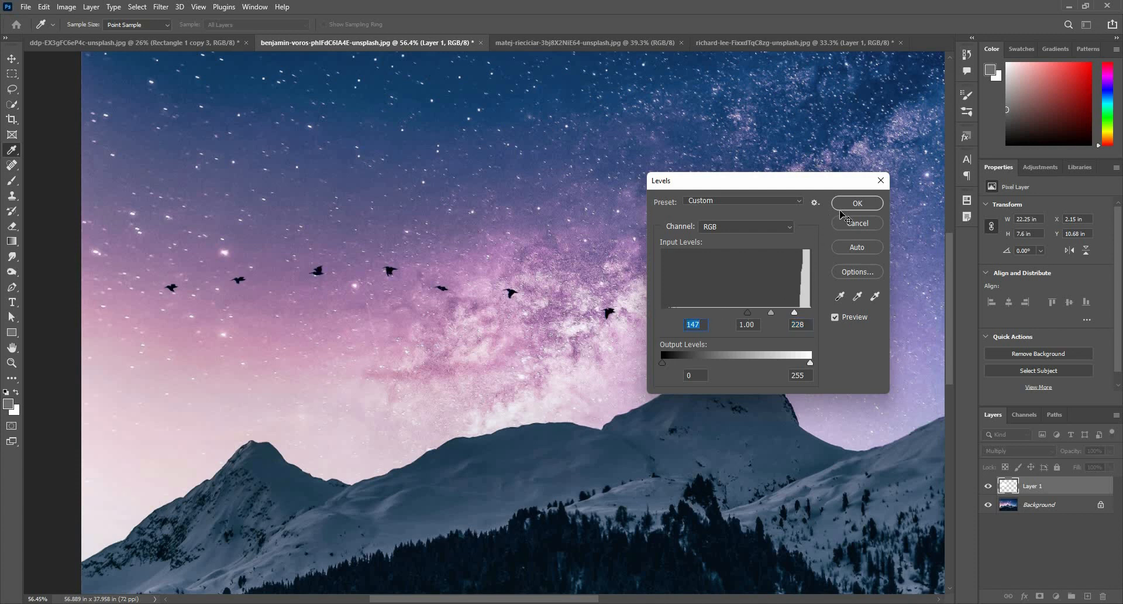
click(845, 206)
drag(667, 294, 573, 353)
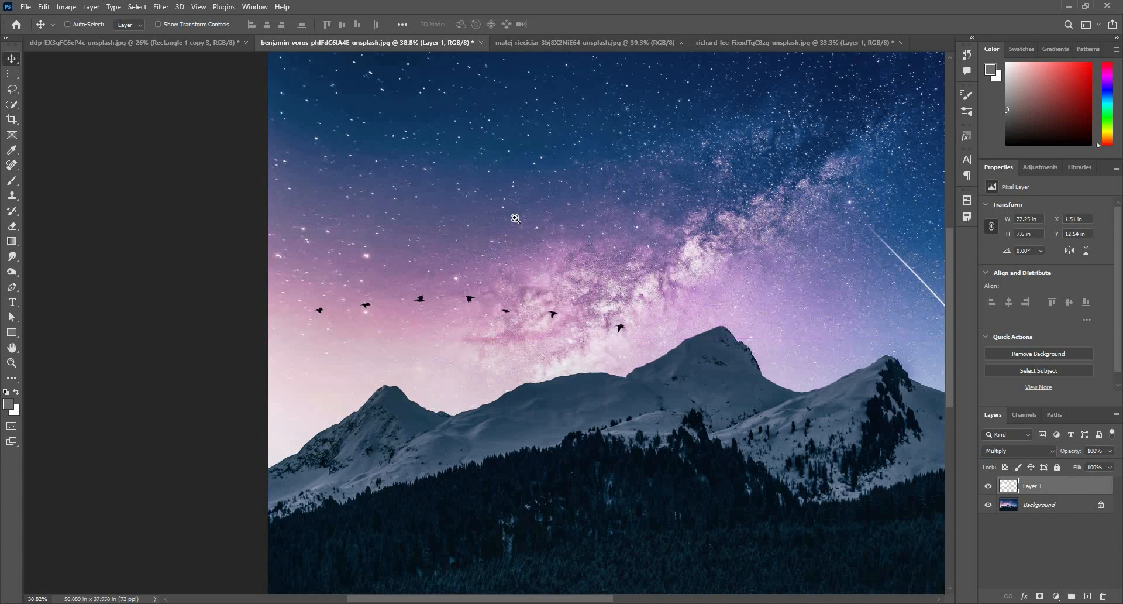
key(ctrl+0)
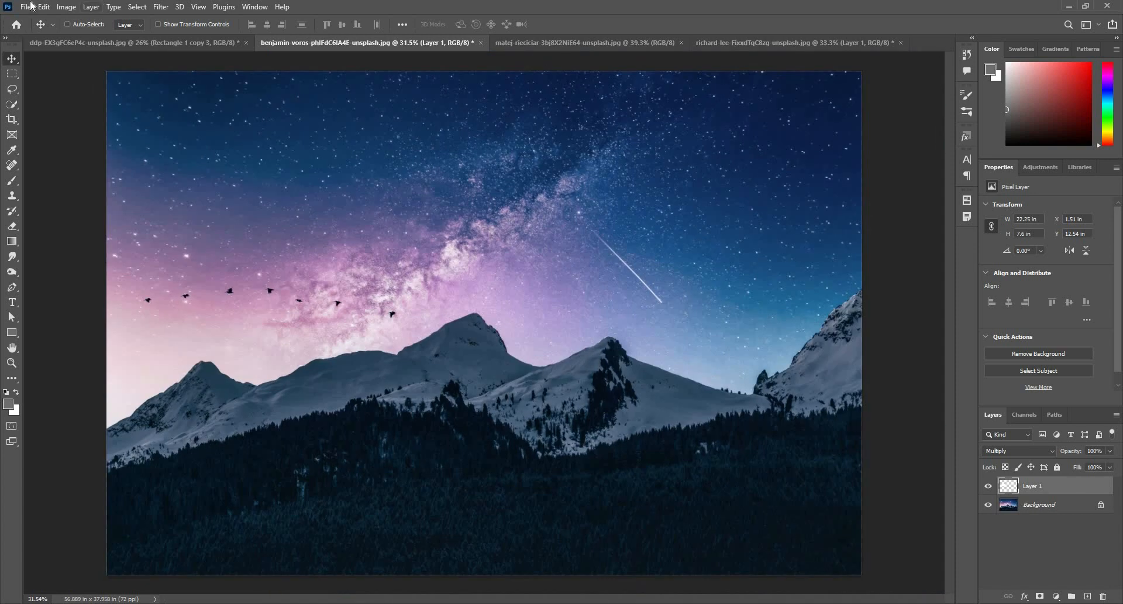
Open the adidas-iconic-logo-min image from Downloads and unlock its background layer
click(32, 6)
click(44, 31)
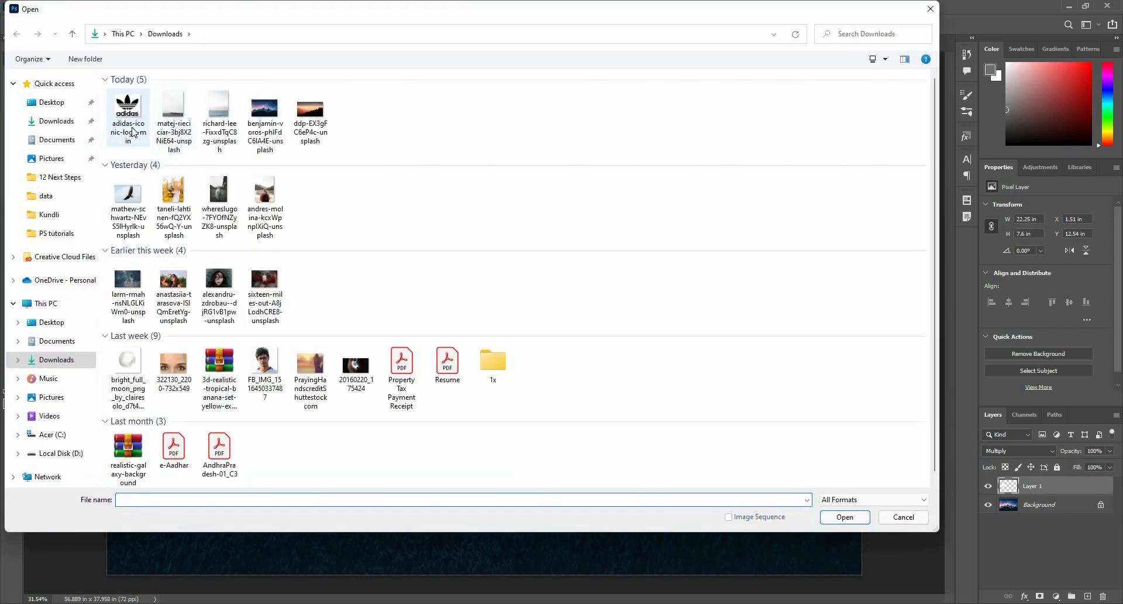
click(127, 117)
click(845, 516)
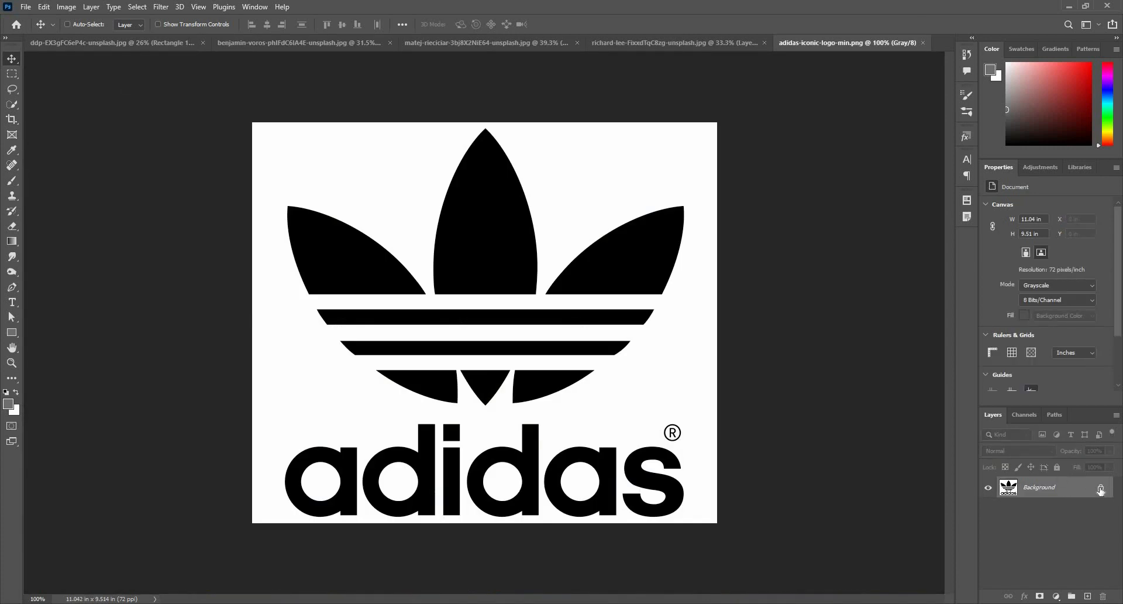
click(1100, 489)
Bring the logo into the lower-right corner of the seascape bird photo and set its blending mode to Multiply
drag(597, 297, 514, 478)
drag(570, 498, 639, 516)
click(992, 451)
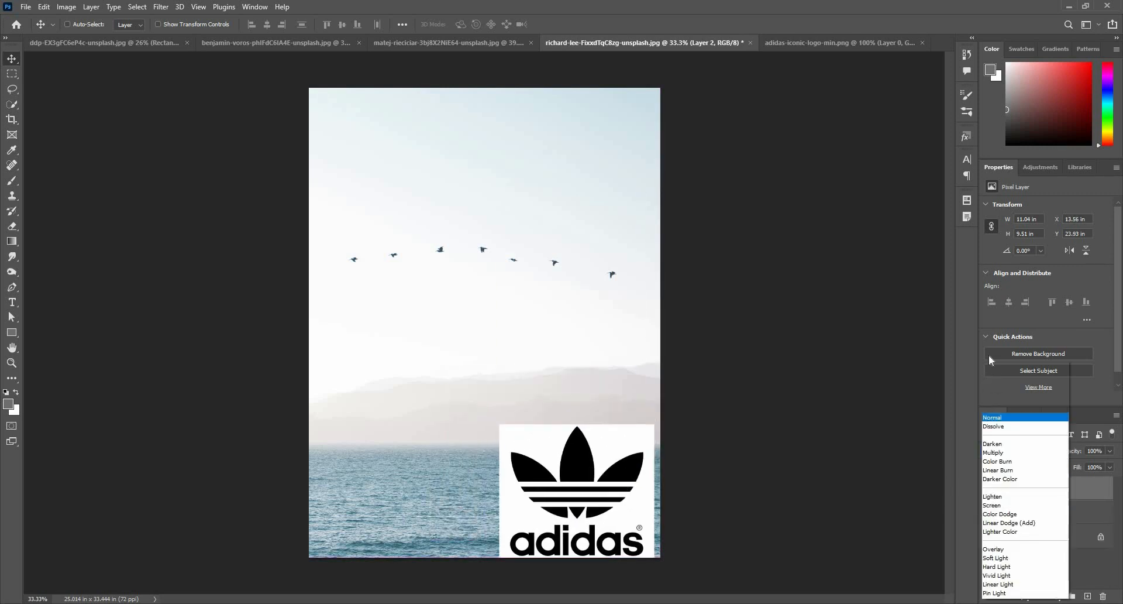
key(Return)
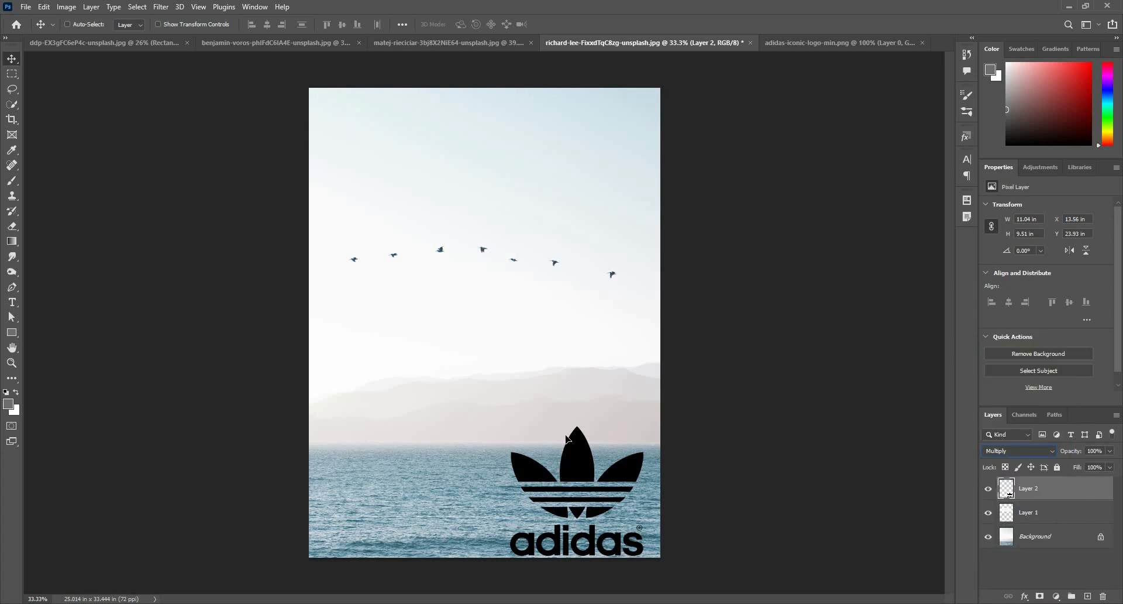
Scale the logo to 34.61% and place it on the water near the photo's lower-right corner
drag(545, 486, 544, 465)
scroll(588, 436, up, 3)
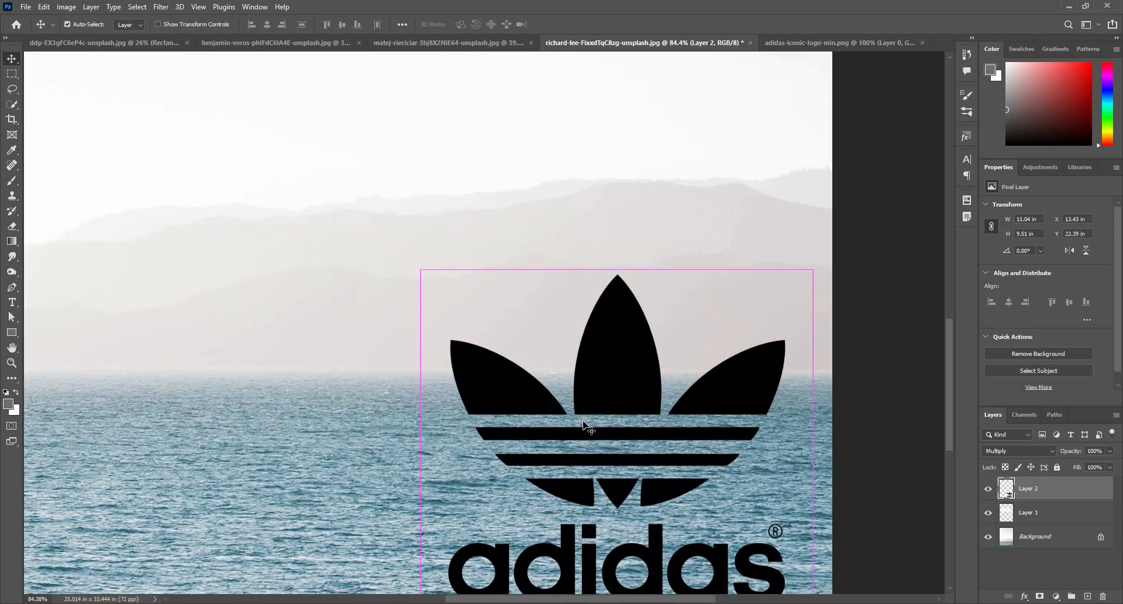
key(ctrl+t)
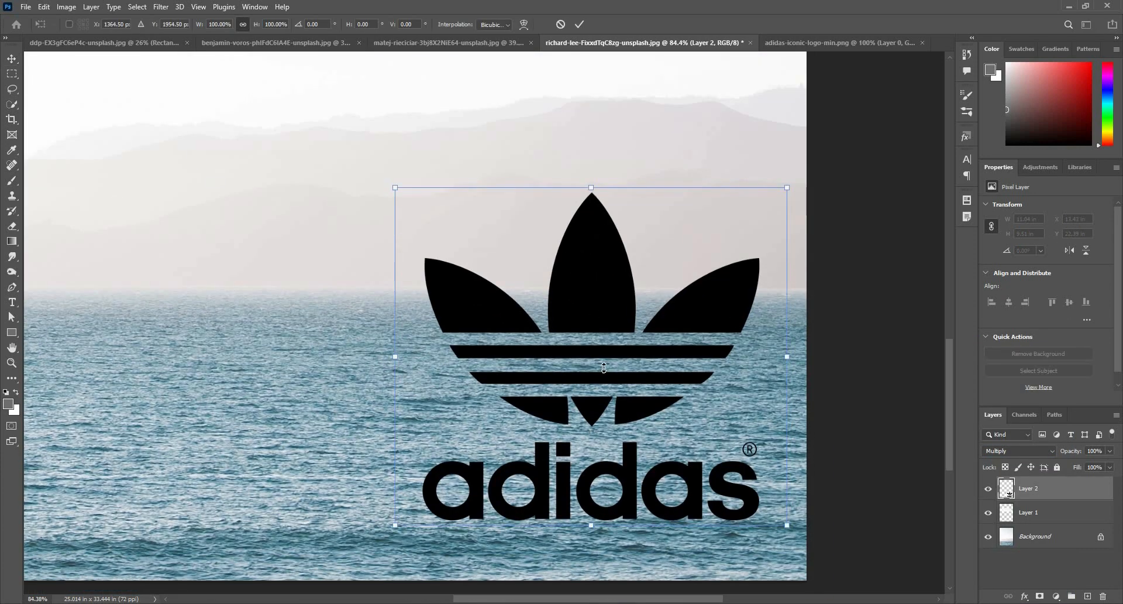
drag(593, 187, 591, 408)
drag(623, 447, 739, 480)
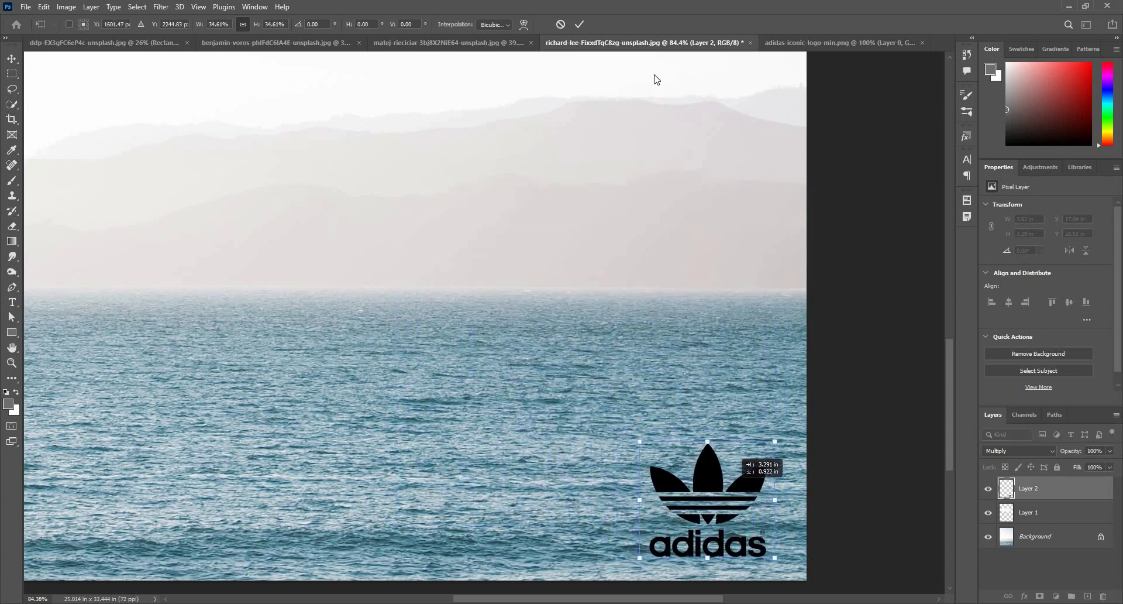
click(579, 24)
drag(475, 368, 455, 366)
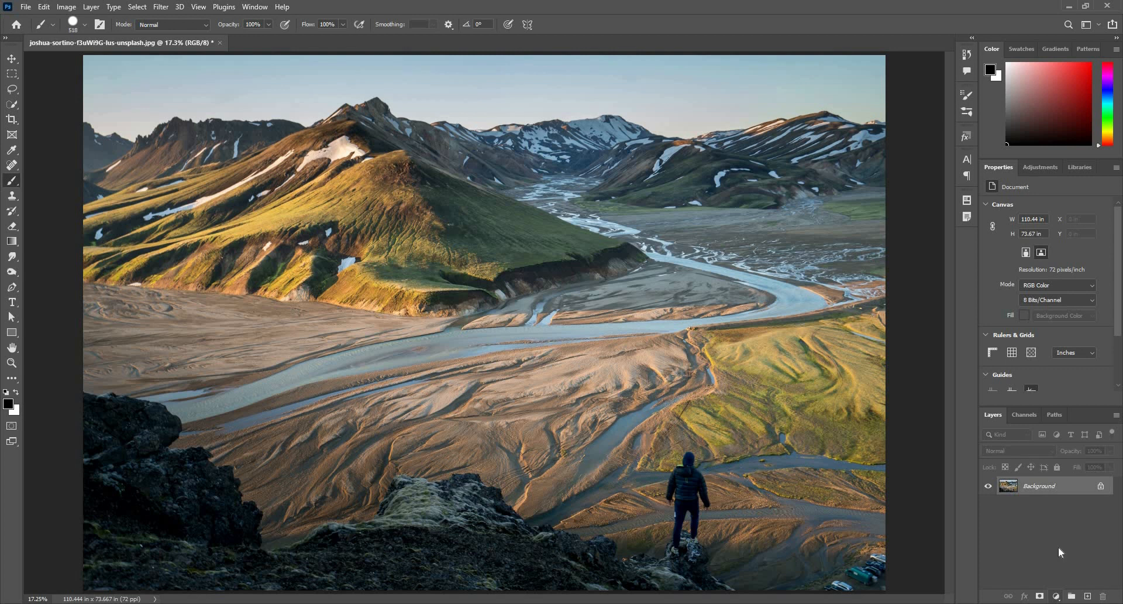
Add an orange ffb629 Solid Color fill layer above the landscape photo and set its blending mode to Color Burn
click(1056, 596)
click(1044, 384)
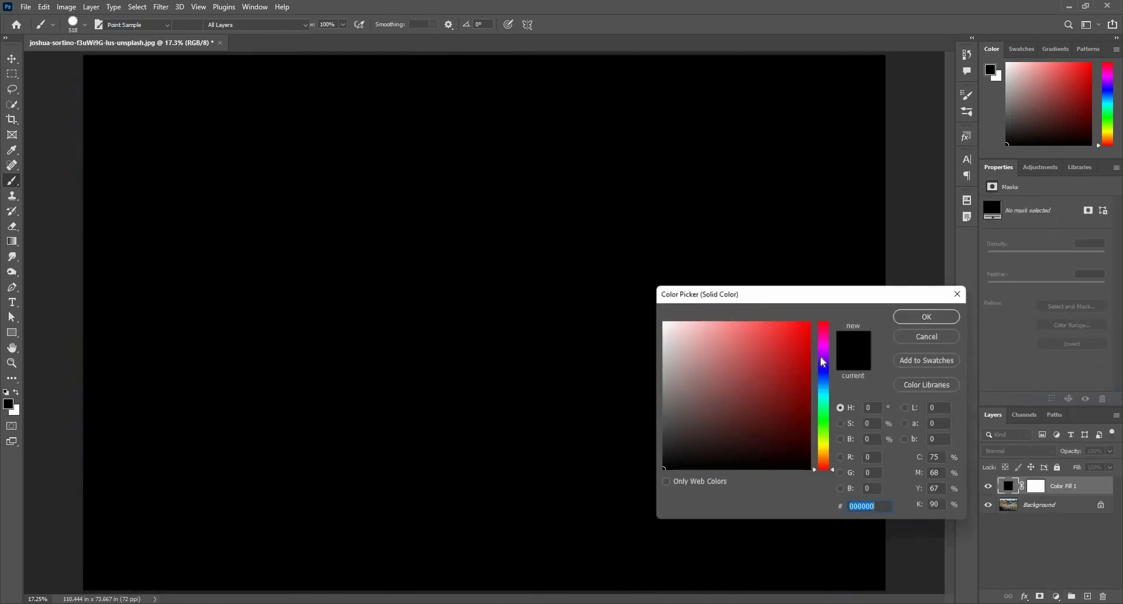
drag(823, 361, 834, 449)
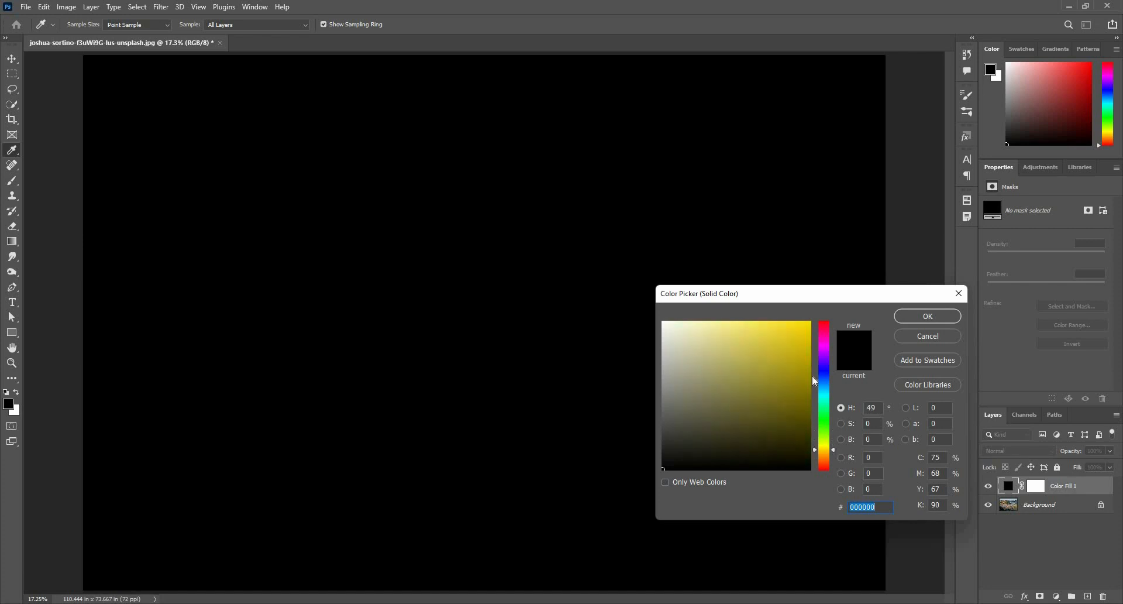
click(787, 322)
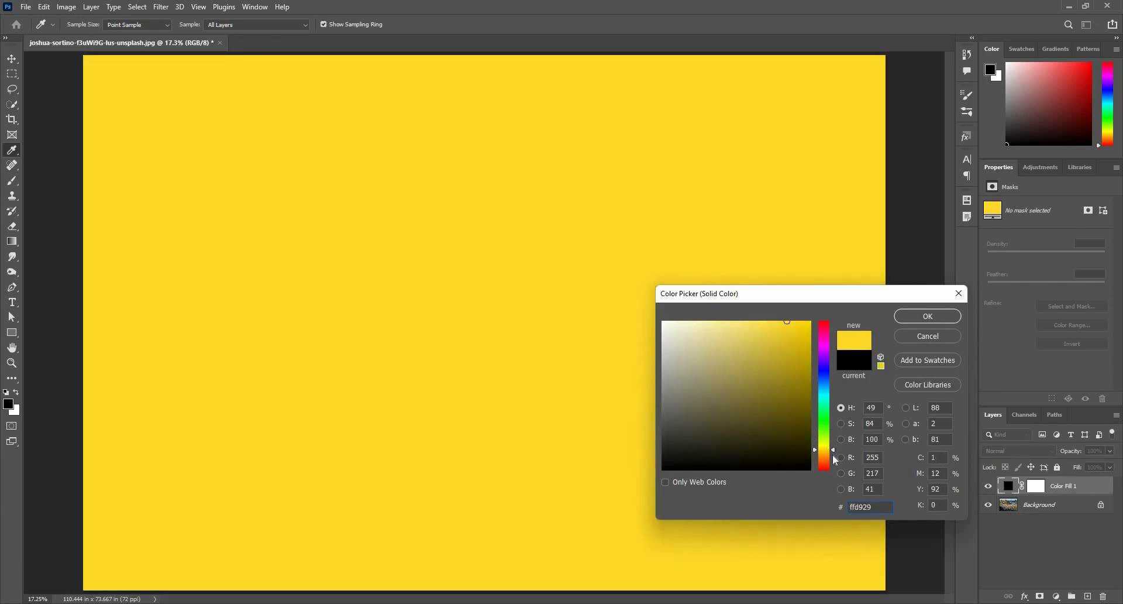
click(833, 454)
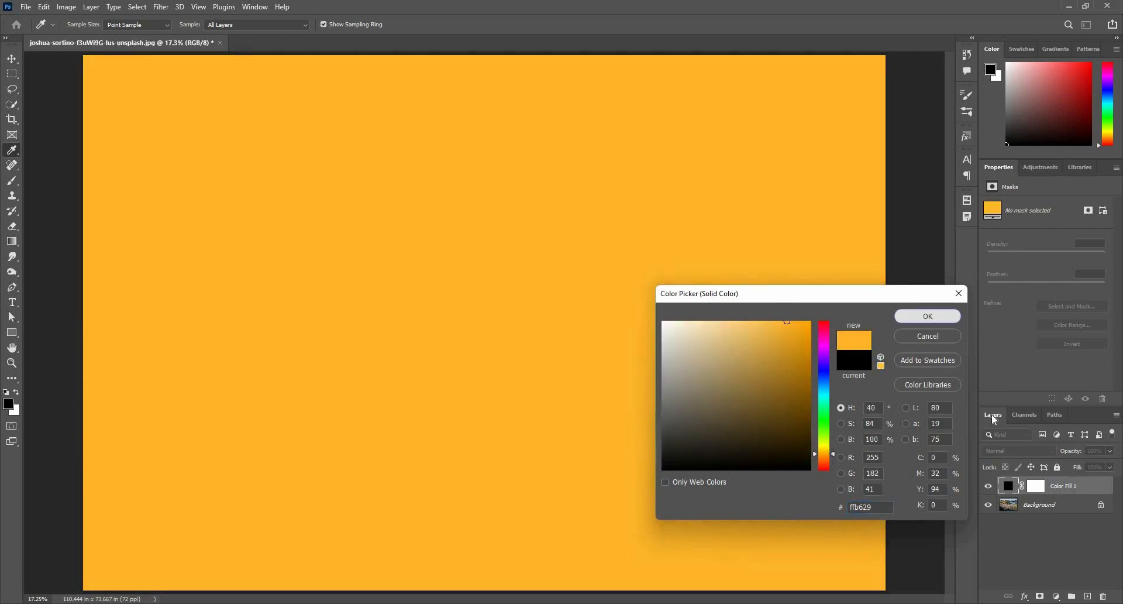
key(Return)
click(994, 453)
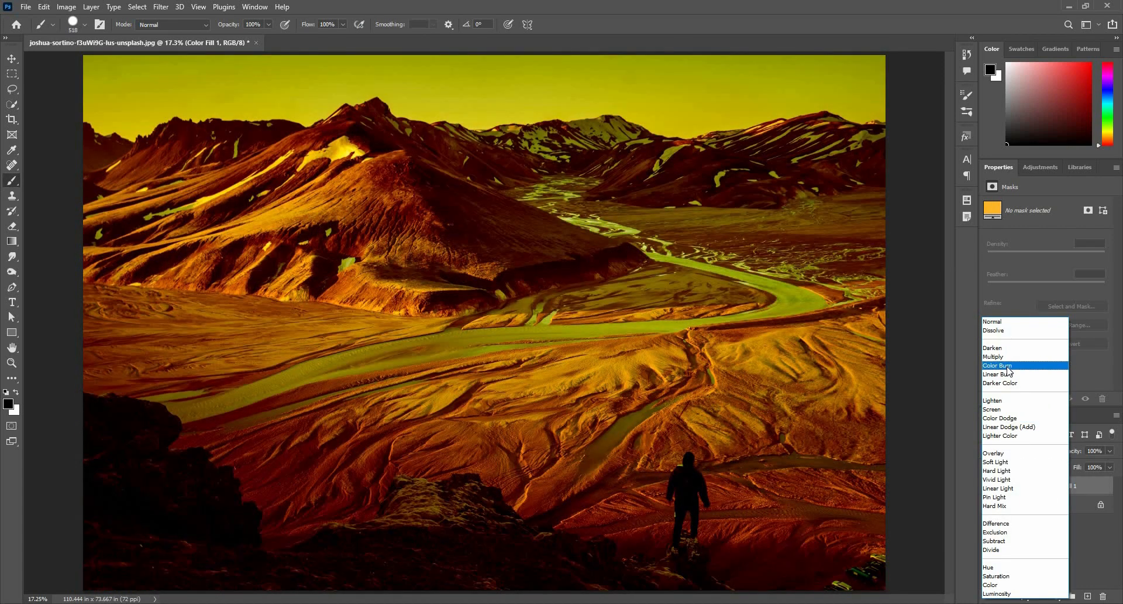
click(1007, 370)
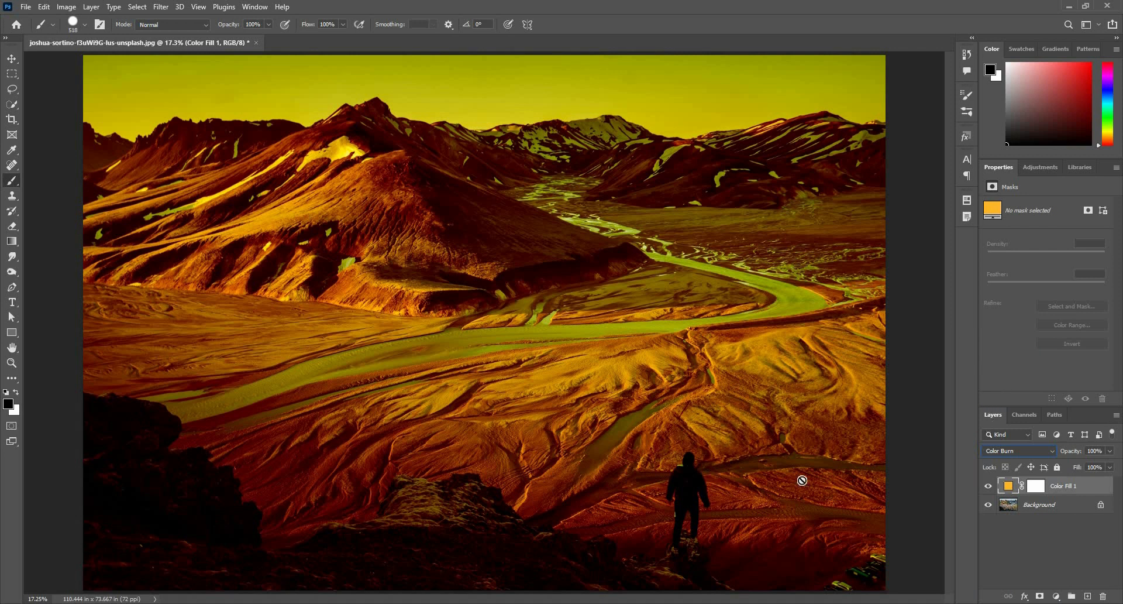
Hide and show the color fill layer repeatedly to compare the Color Burn effect with the original landscape
click(989, 486)
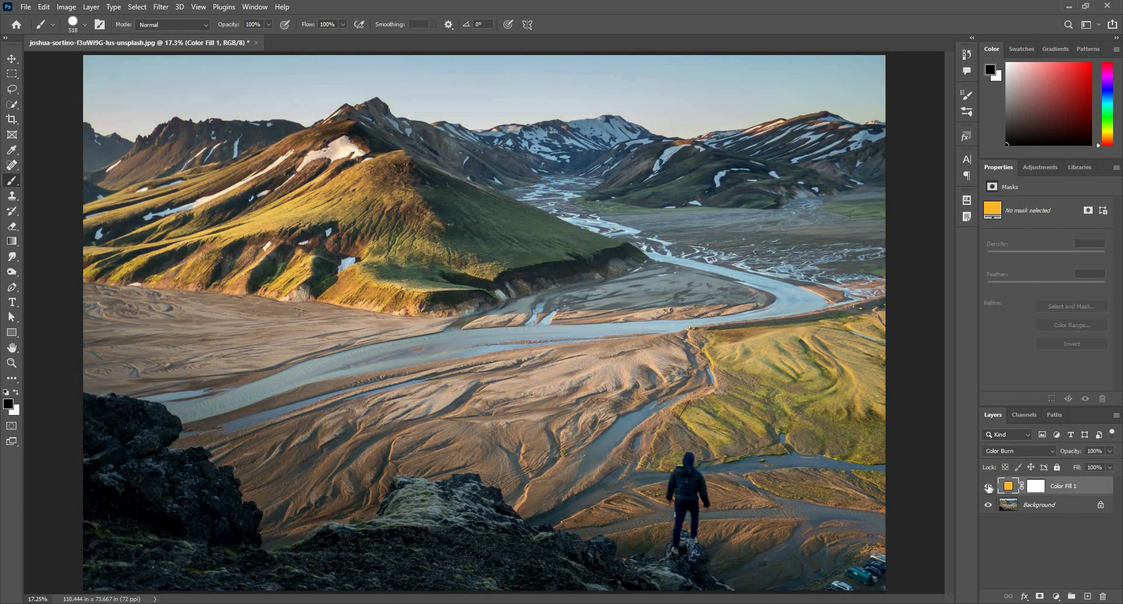
click(988, 487)
click(989, 487)
click(989, 487)
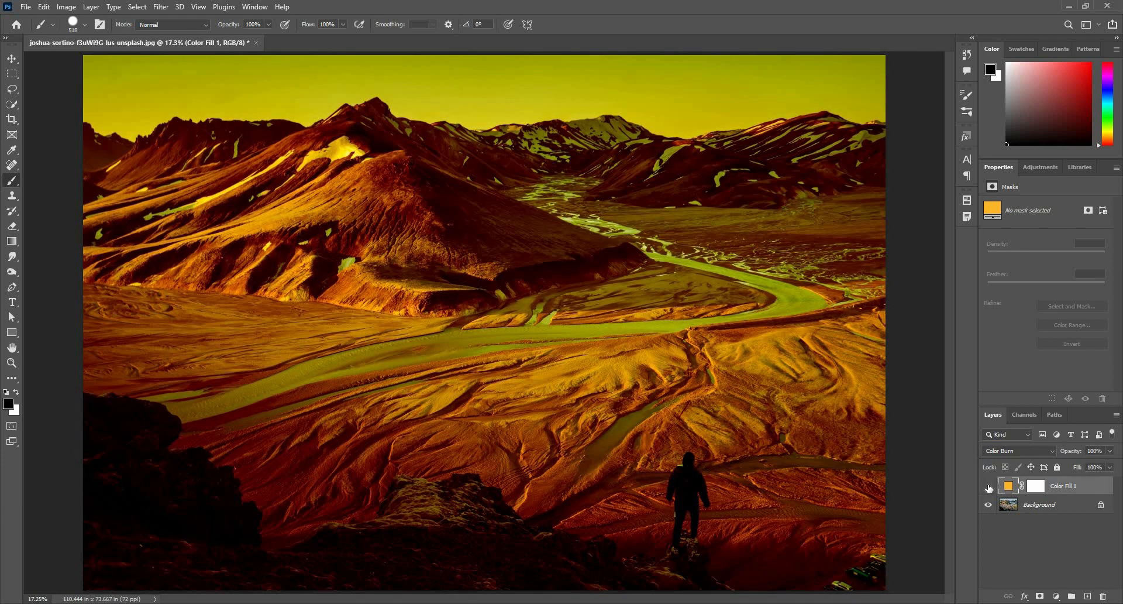
click(989, 487)
click(989, 487)
click(989, 487)
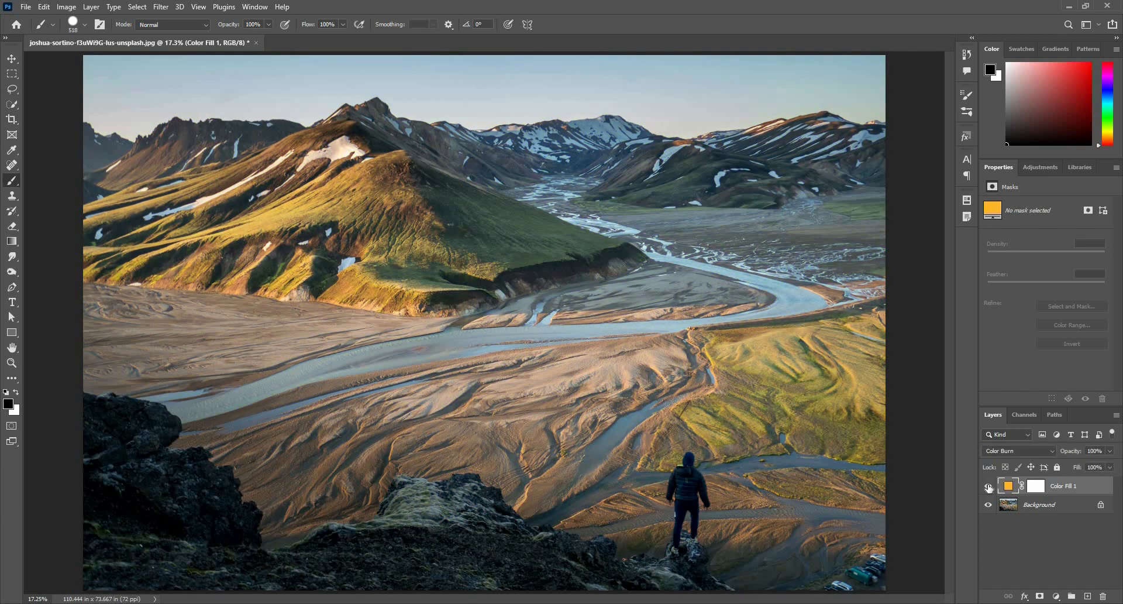
click(988, 486)
Try the color fill layer at 29% opacity against the original photo, and restore its opacity to 100%
drag(1071, 451, 1037, 456)
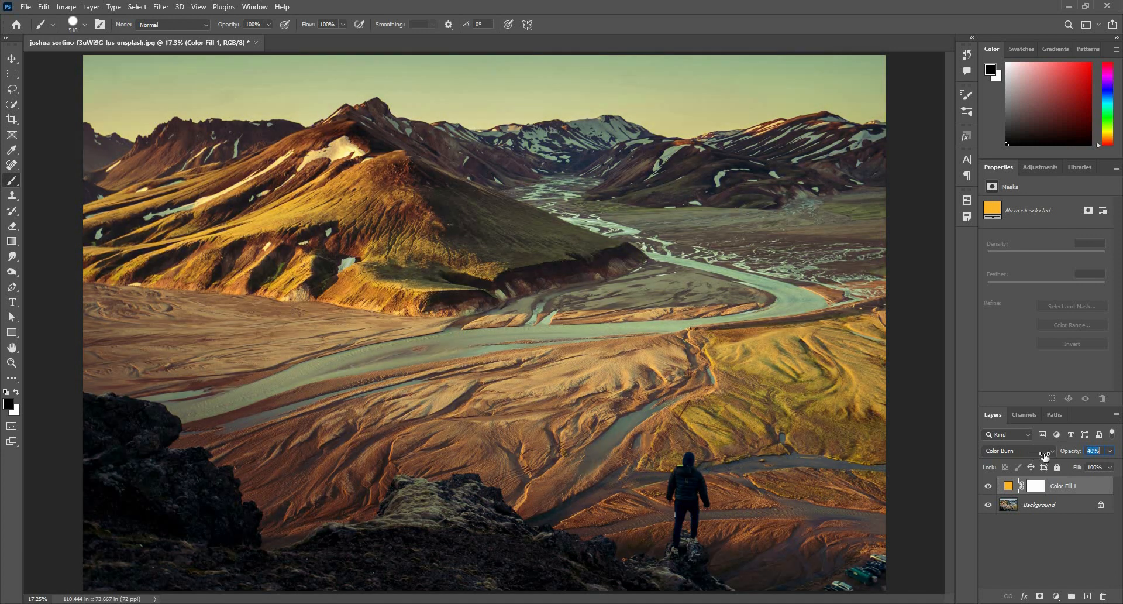
text(55)
key(Return)
drag(1033, 455, 1030, 458)
click(989, 487)
click(989, 486)
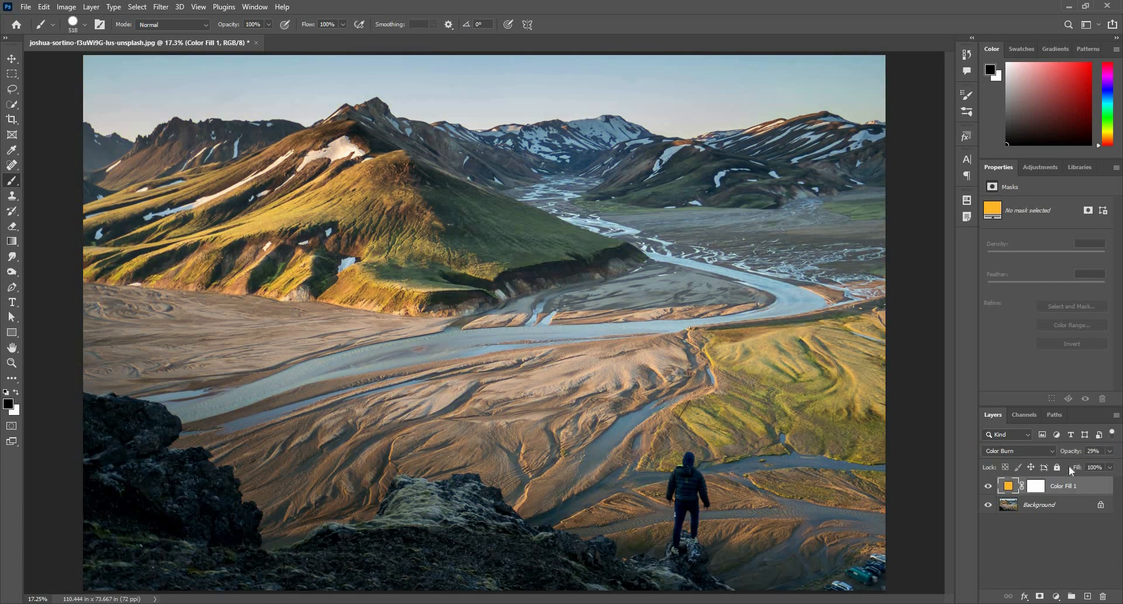
drag(1075, 453, 1120, 461)
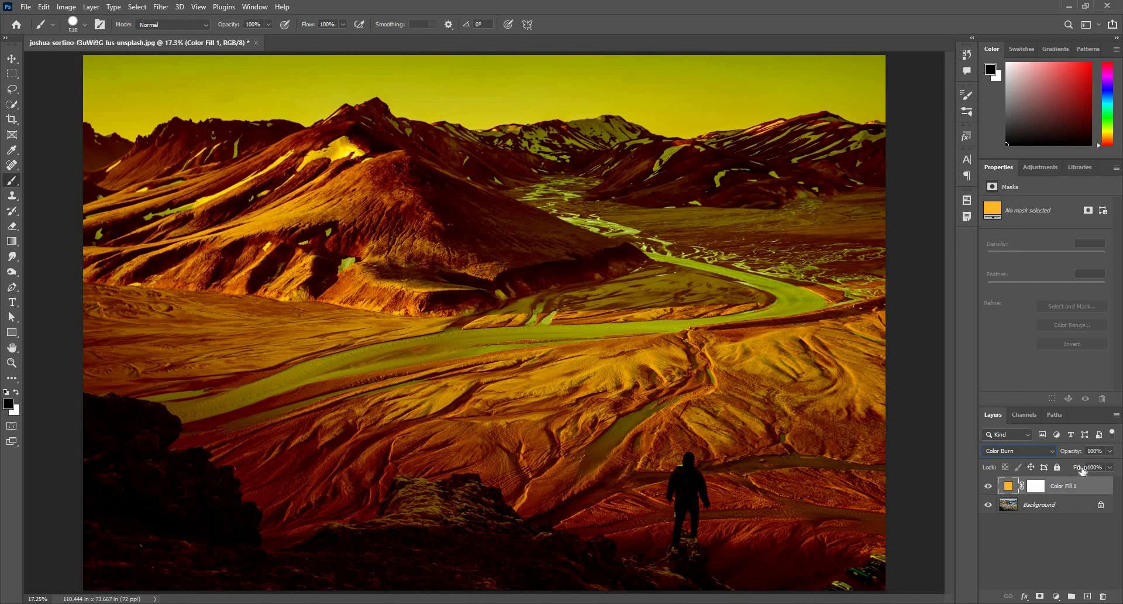
Lower the color fill layer's Fill to 29% and compare the photo with the layer hidden and shown
drag(1069, 470, 1051, 470)
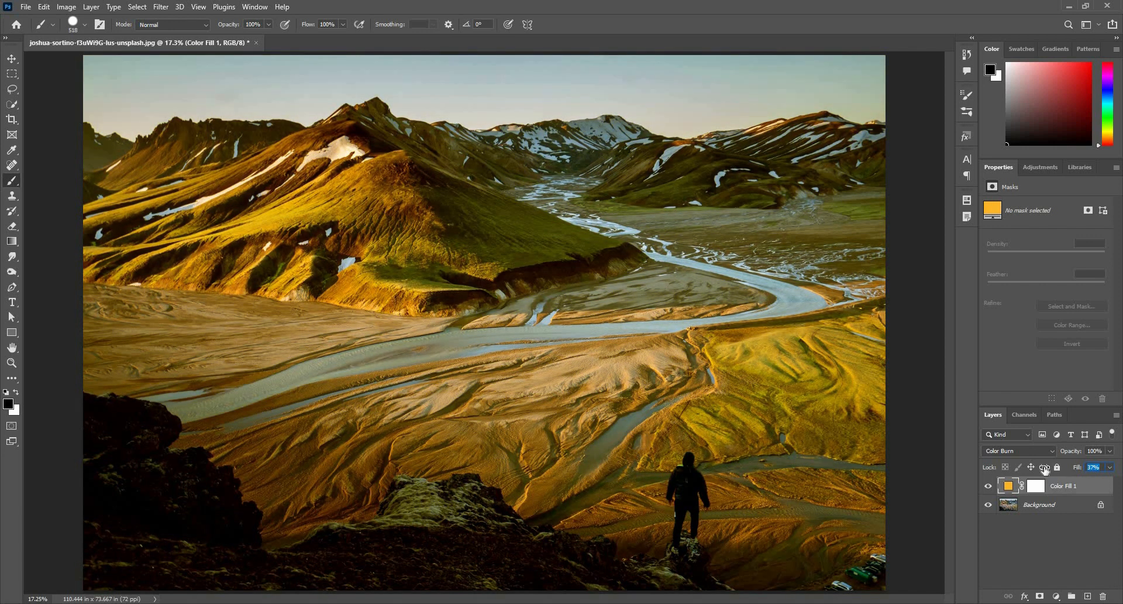
drag(1039, 469, 1034, 468)
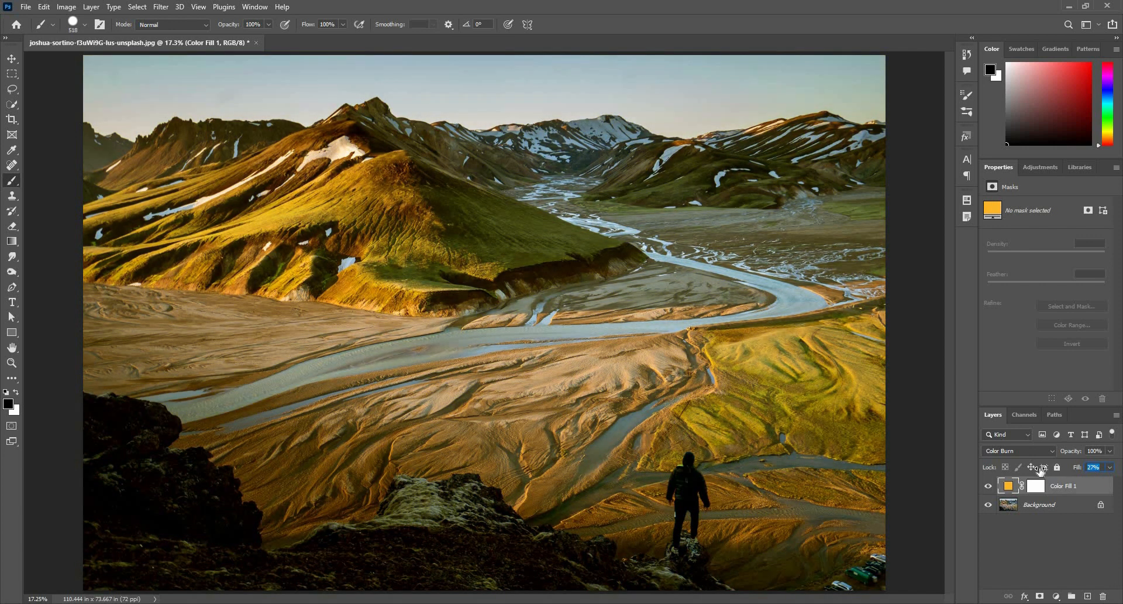
click(994, 487)
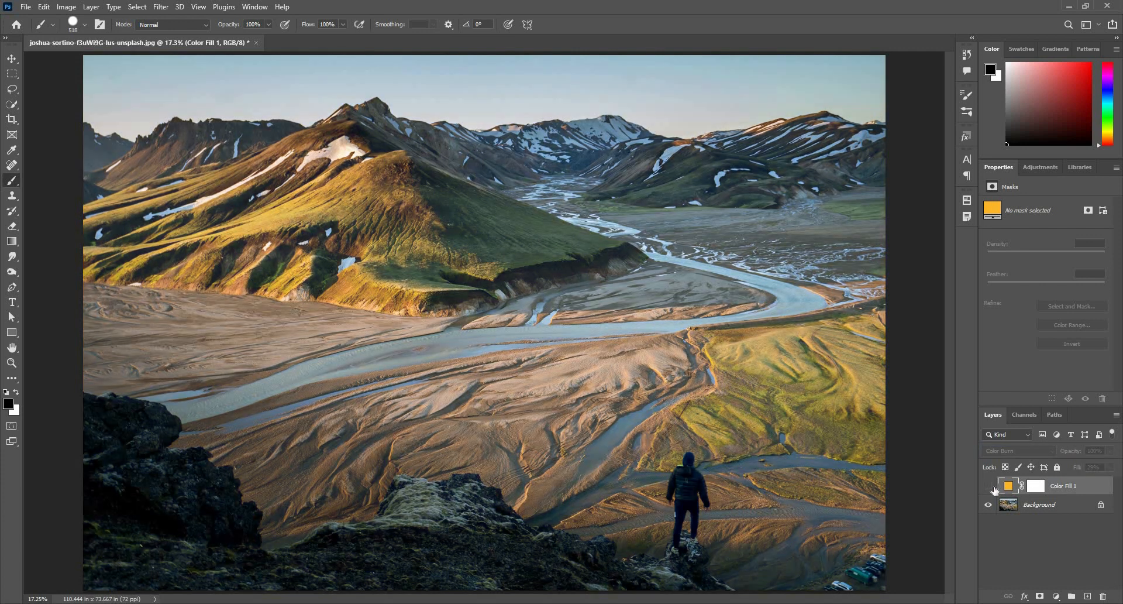
click(994, 487)
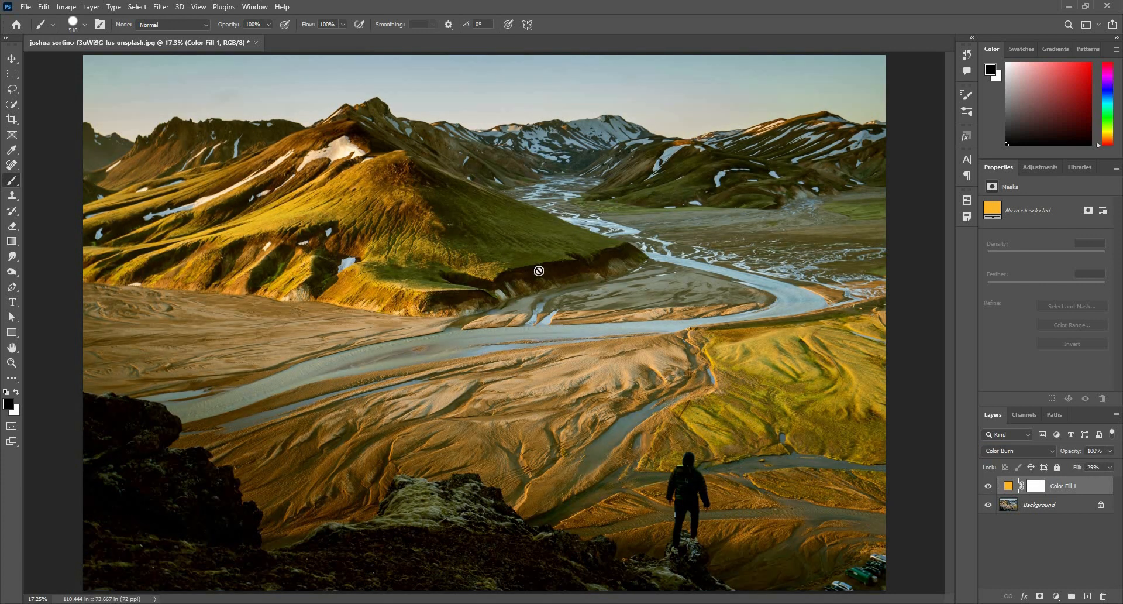
Set the color fill layer's Fill to 40%, keeping its opacity at 100%
drag(1077, 469, 1118, 475)
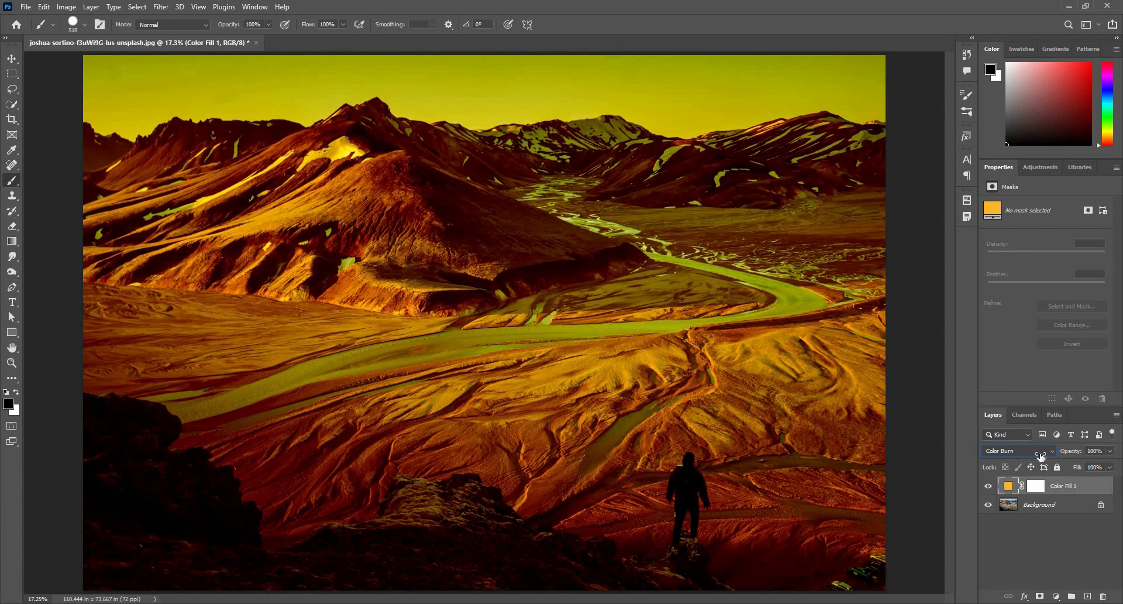
mouse_move(1042, 455)
mouse_down()
mouse_move(1015, 455)
mouse_move(1075, 471)
mouse_move(1033, 483)
mouse_move(1049, 483)
mouse_up()
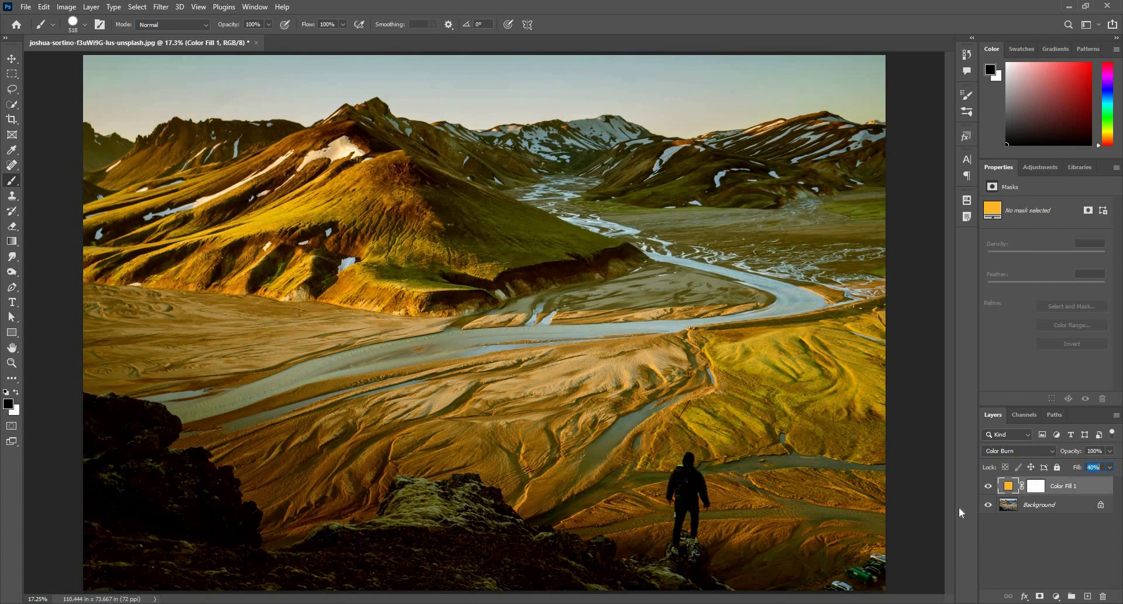
Add a new layer beneath the color fill and paint a black dot with a white dot below it near the photo's center
click(1085, 596)
drag(1083, 488, 1023, 513)
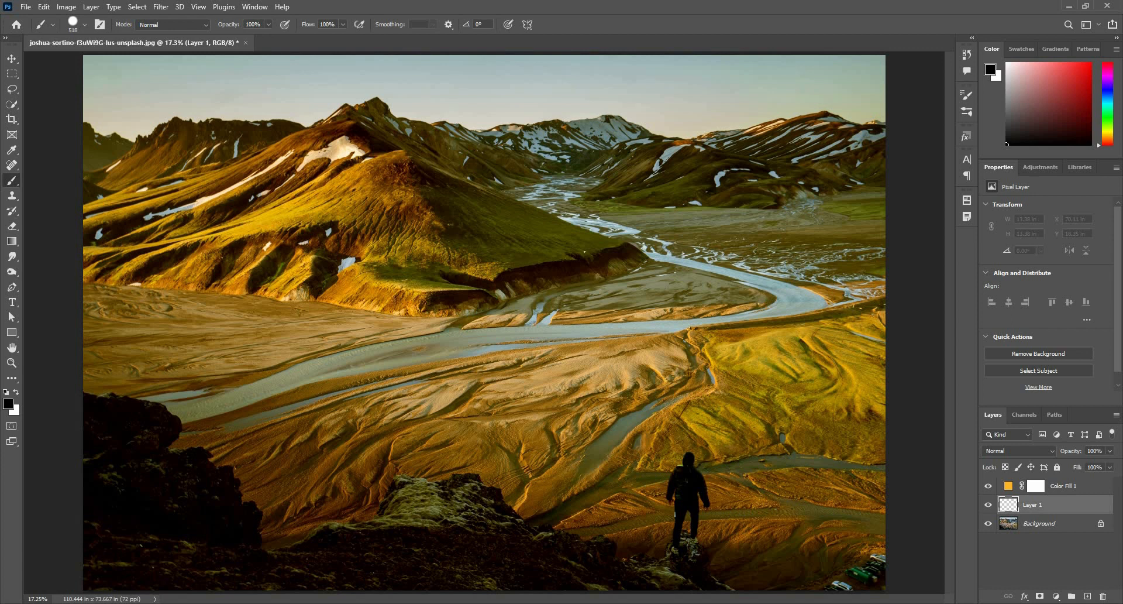
click(605, 268)
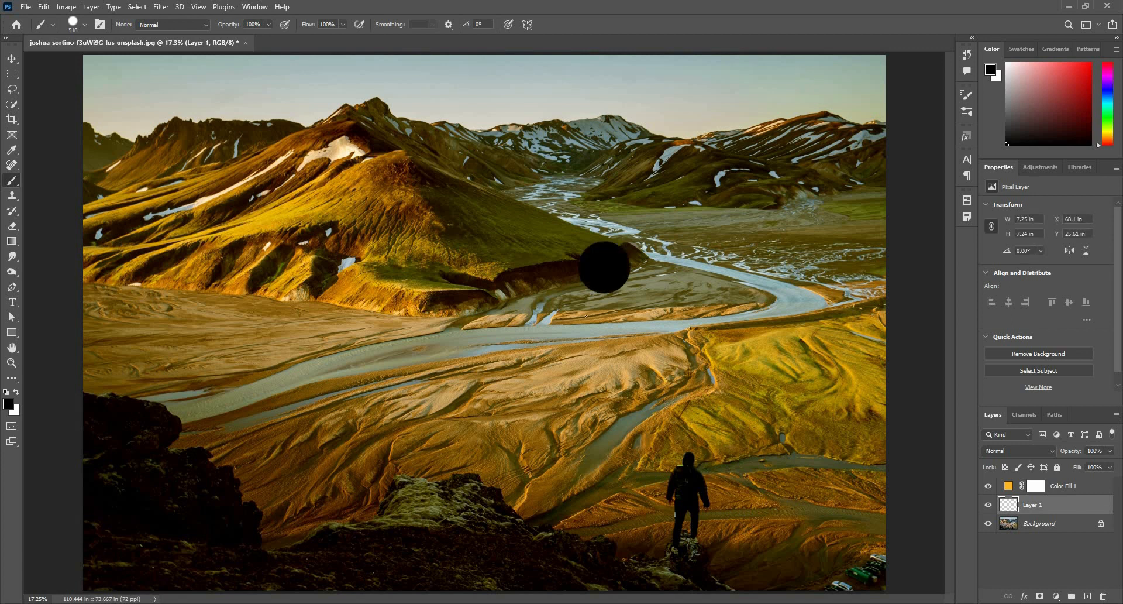
key(x)
click(604, 335)
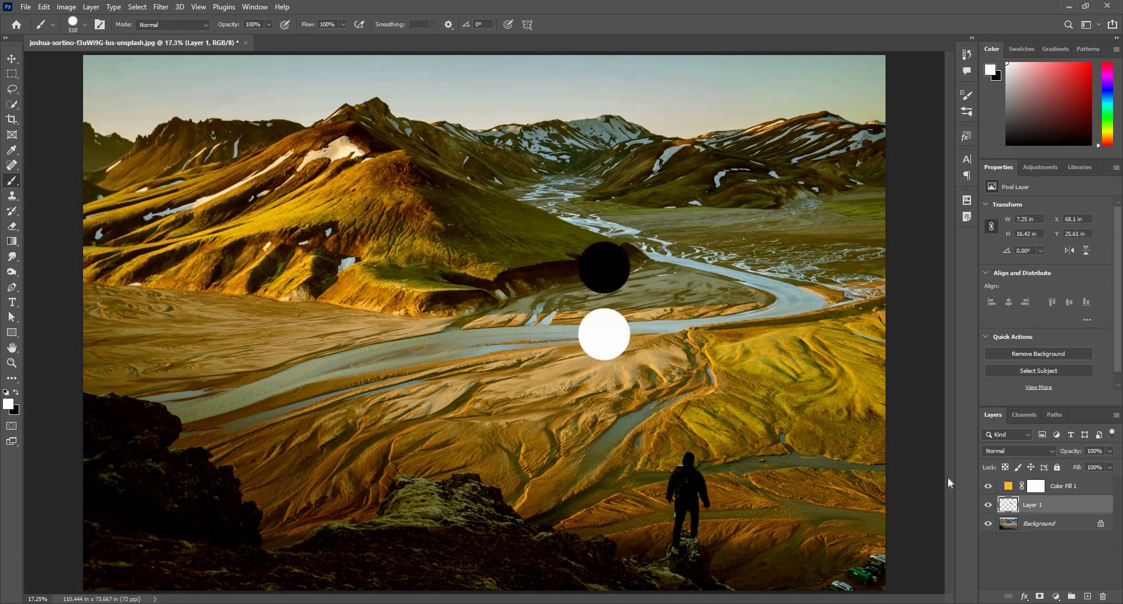
Try the Multiply blend mode on the color fill layer over the two dots, and return the layer to Color Burn
click(989, 485)
click(988, 485)
click(1013, 451)
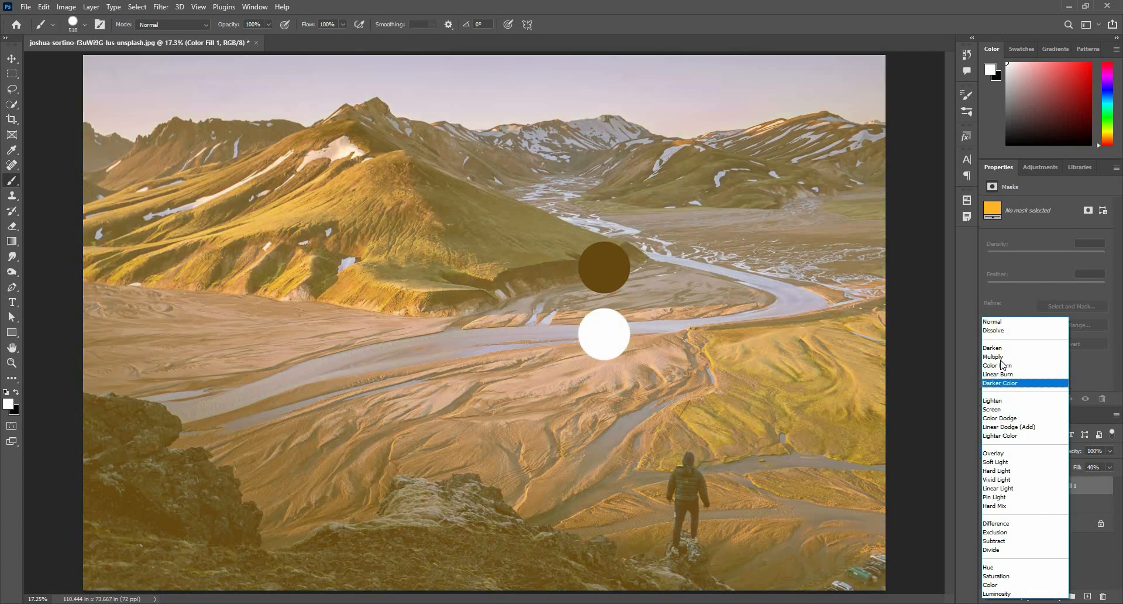
click(998, 357)
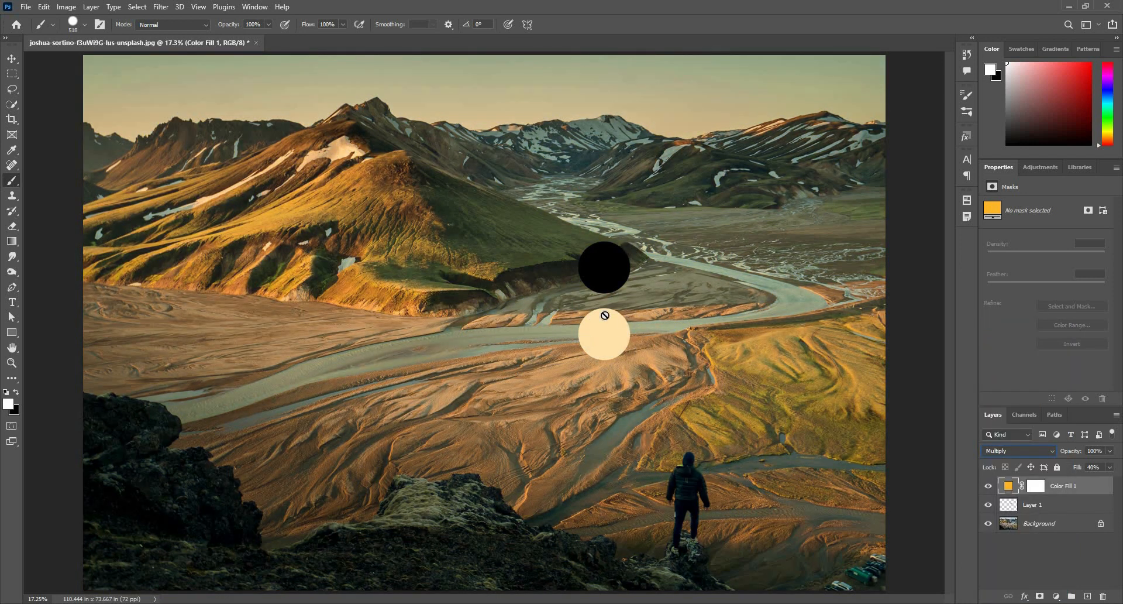
click(1007, 447)
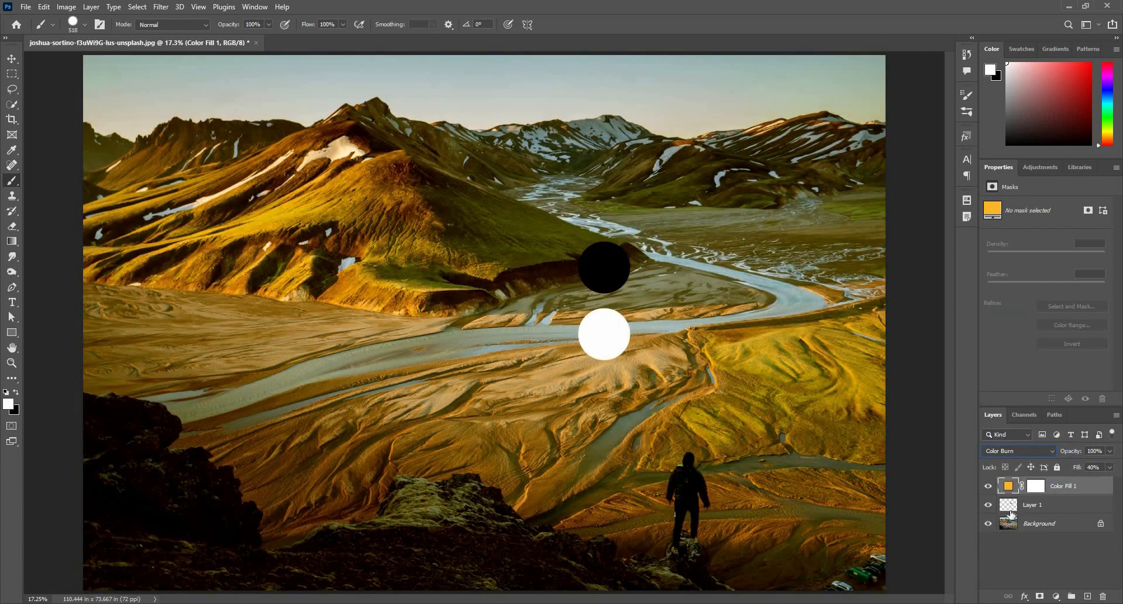
Delete the layer holding the black and white dots
click(1010, 514)
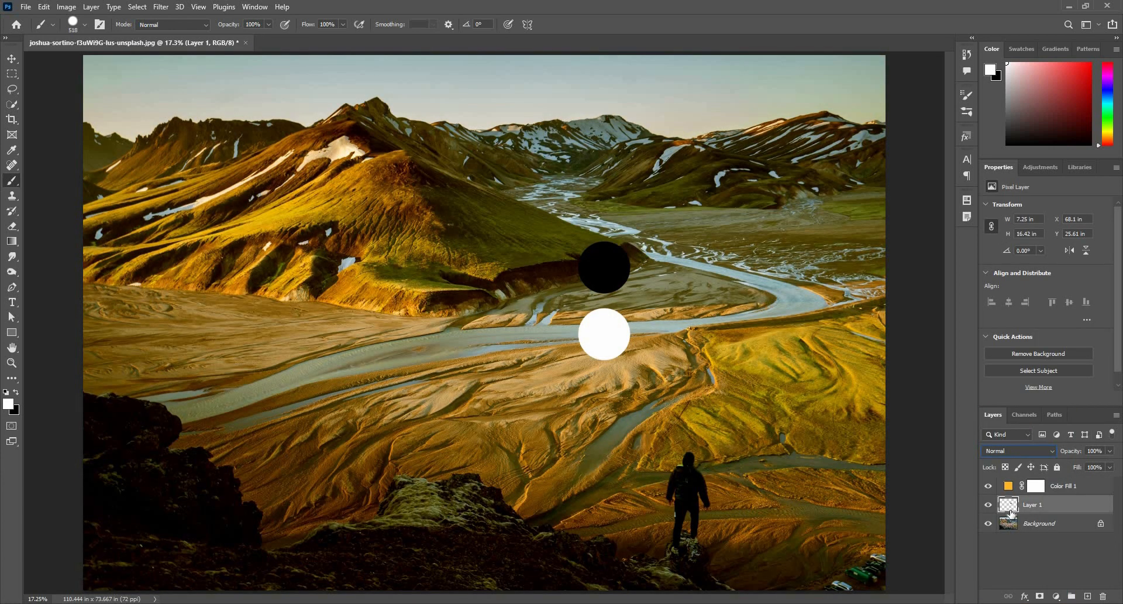
click(1103, 596)
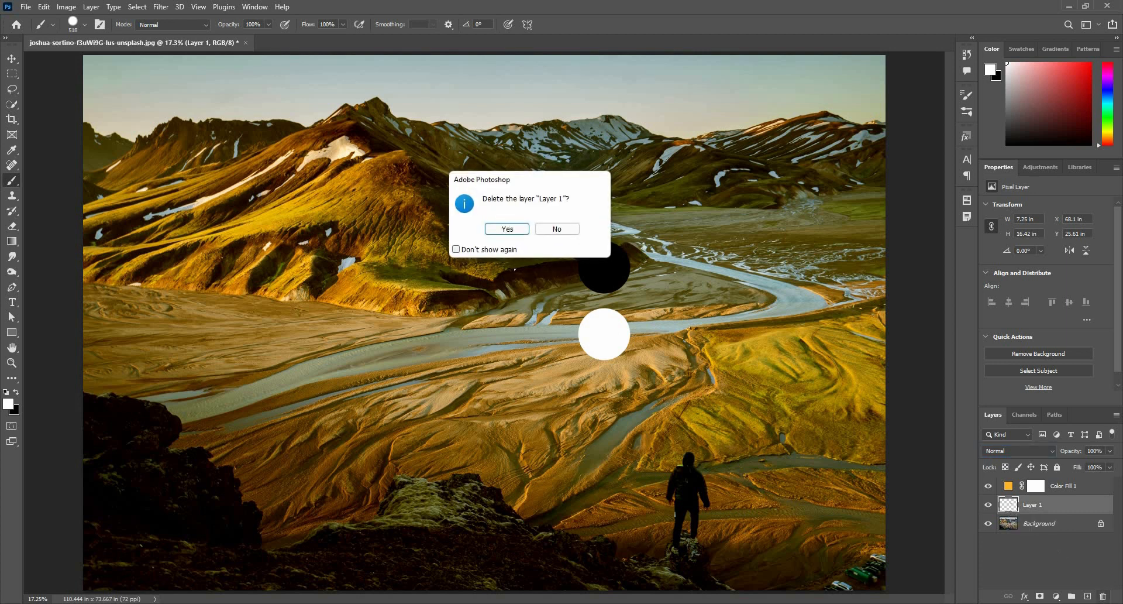
click(512, 230)
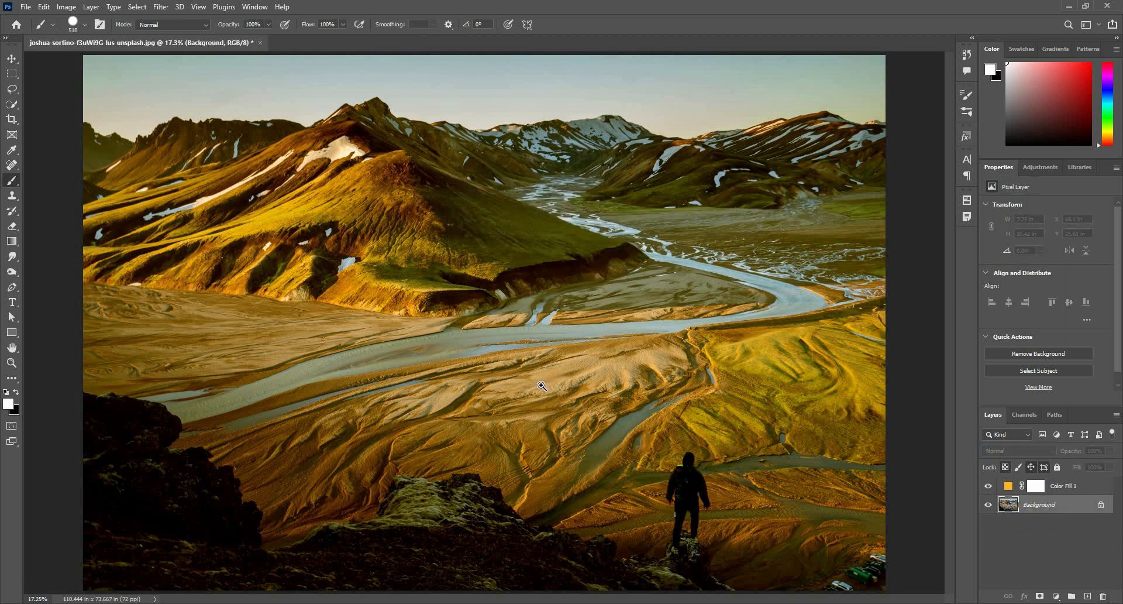
Compare the landscape photo with the color fill layer hidden and shown
scroll(536, 385, down, 1)
scroll(498, 334, up, 1)
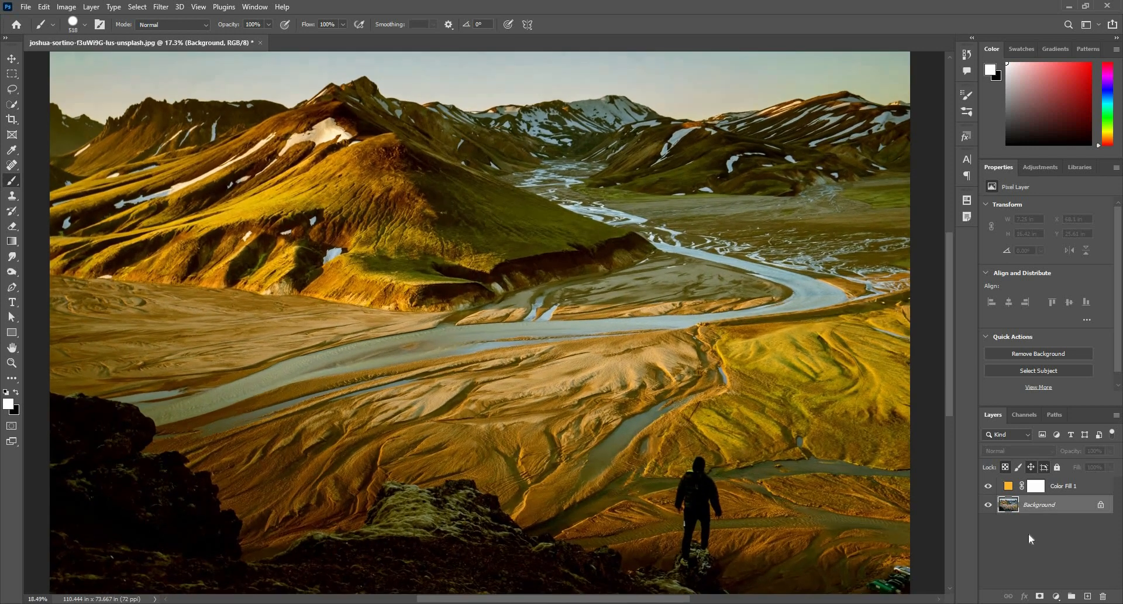
click(989, 485)
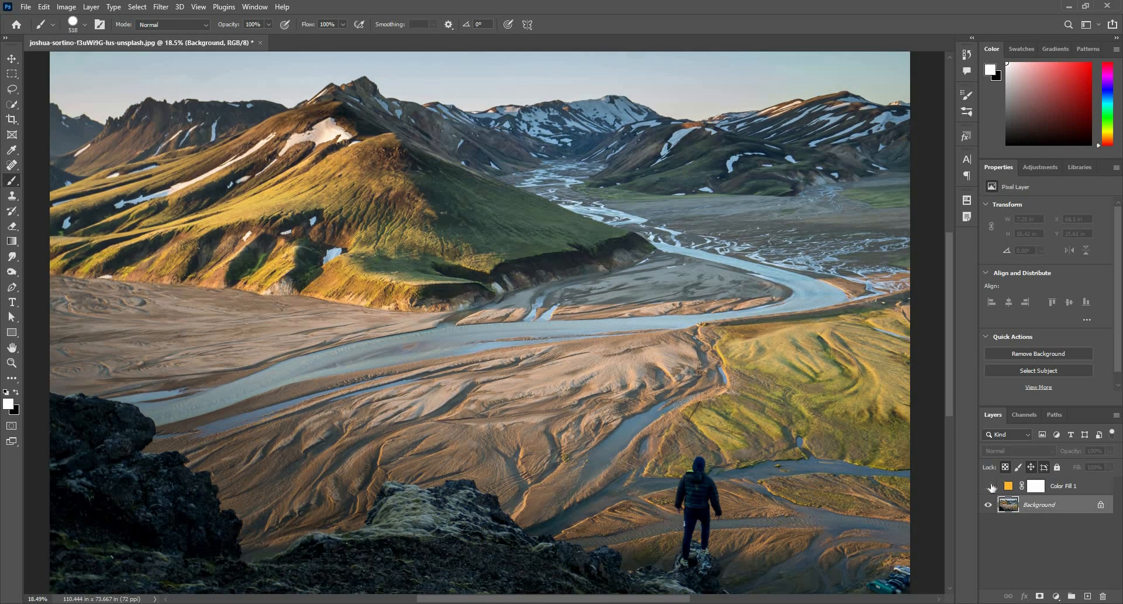
click(988, 486)
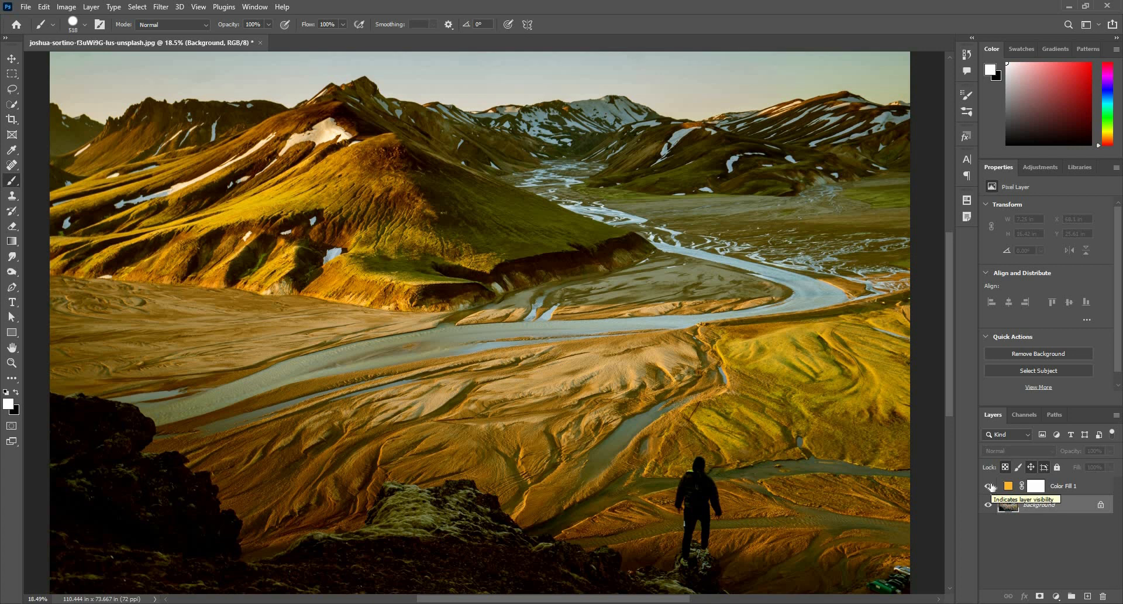
Change the color fill layer's blend mode to Linear Burn
click(1035, 486)
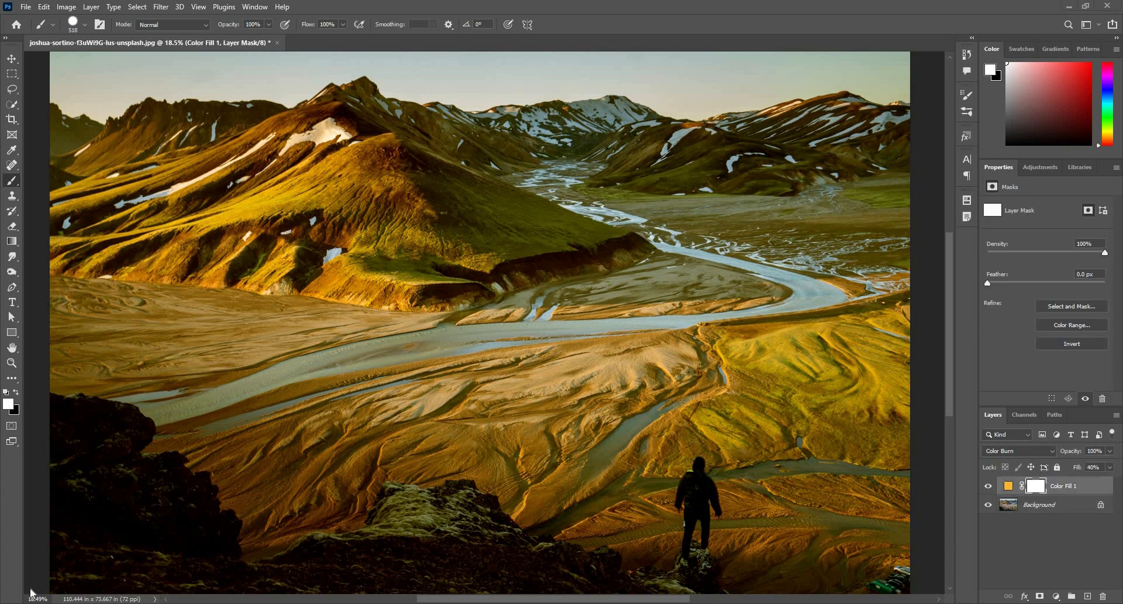
click(1048, 452)
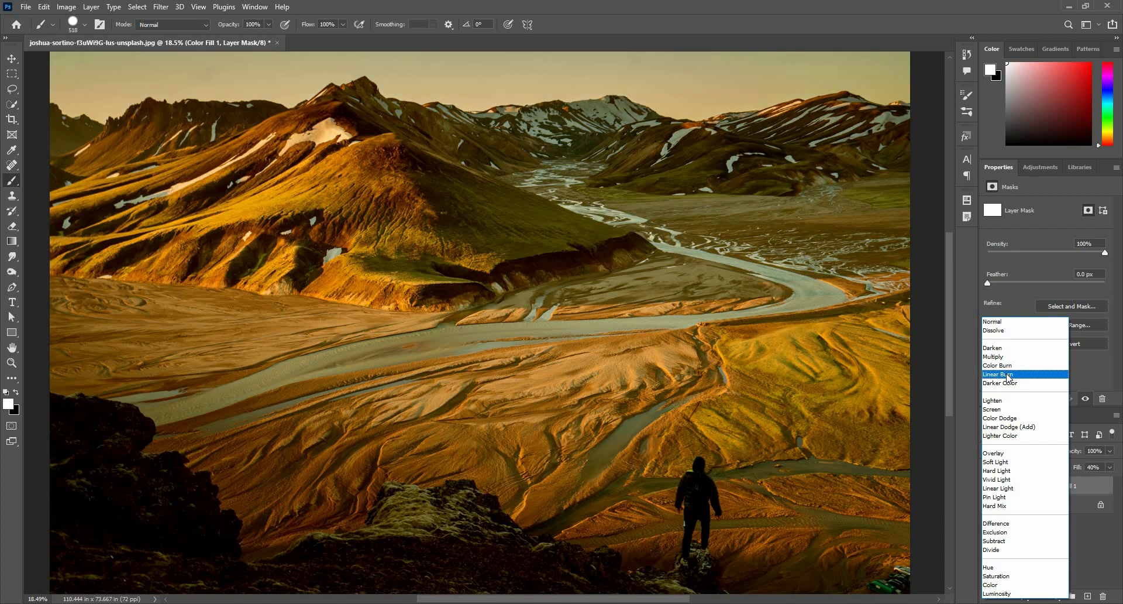
click(1008, 376)
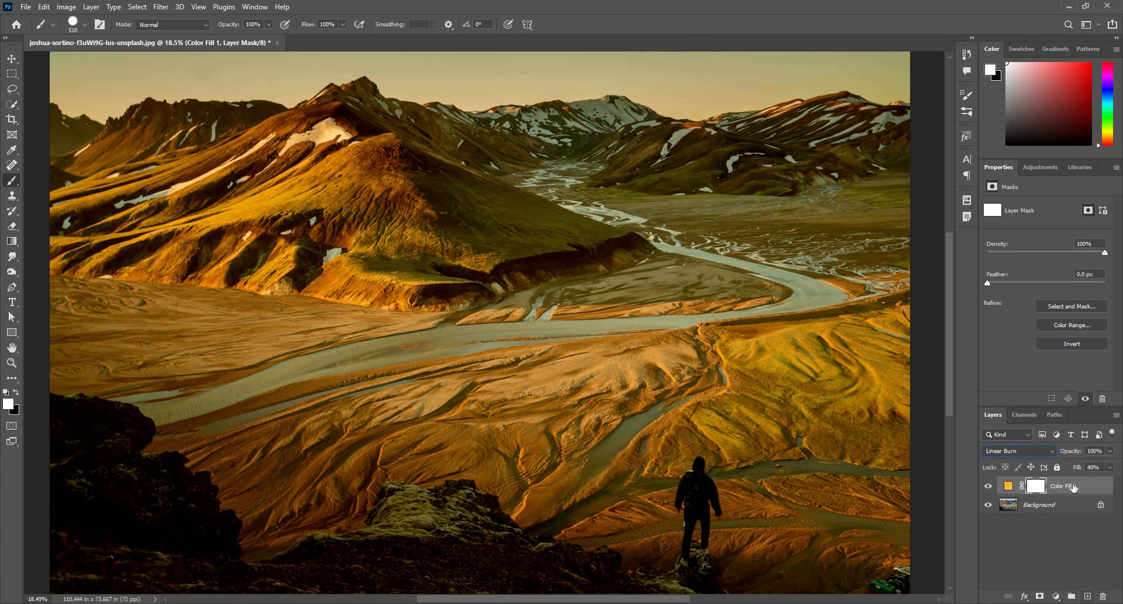
Add a new layer beneath the color fill and paint a white dot with a black dot below it near the river bend
click(1088, 596)
drag(1074, 487, 1070, 510)
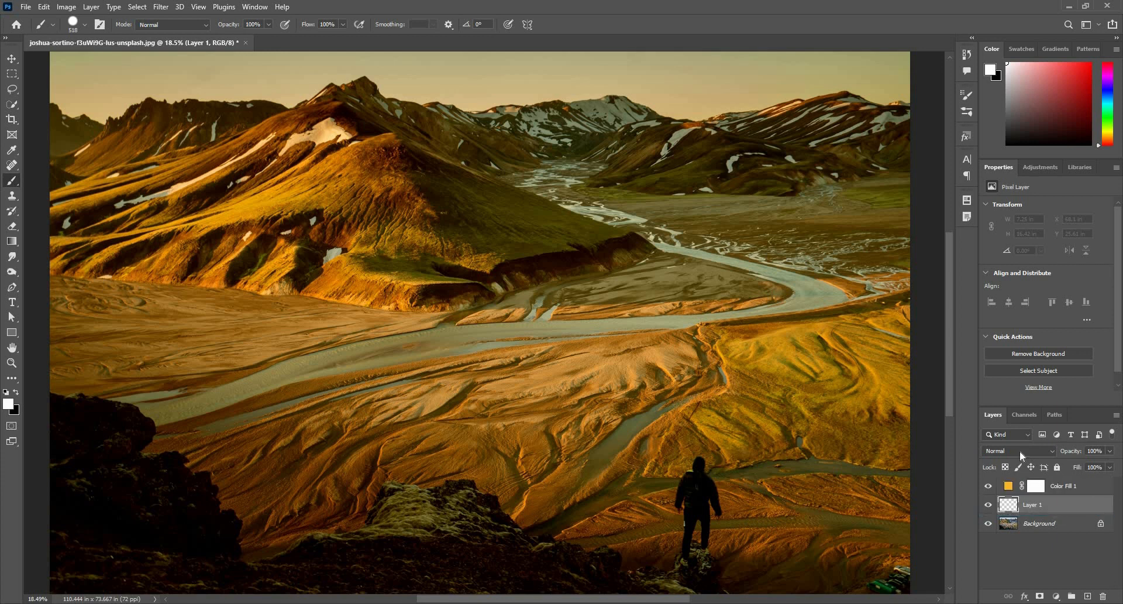
click(1020, 450)
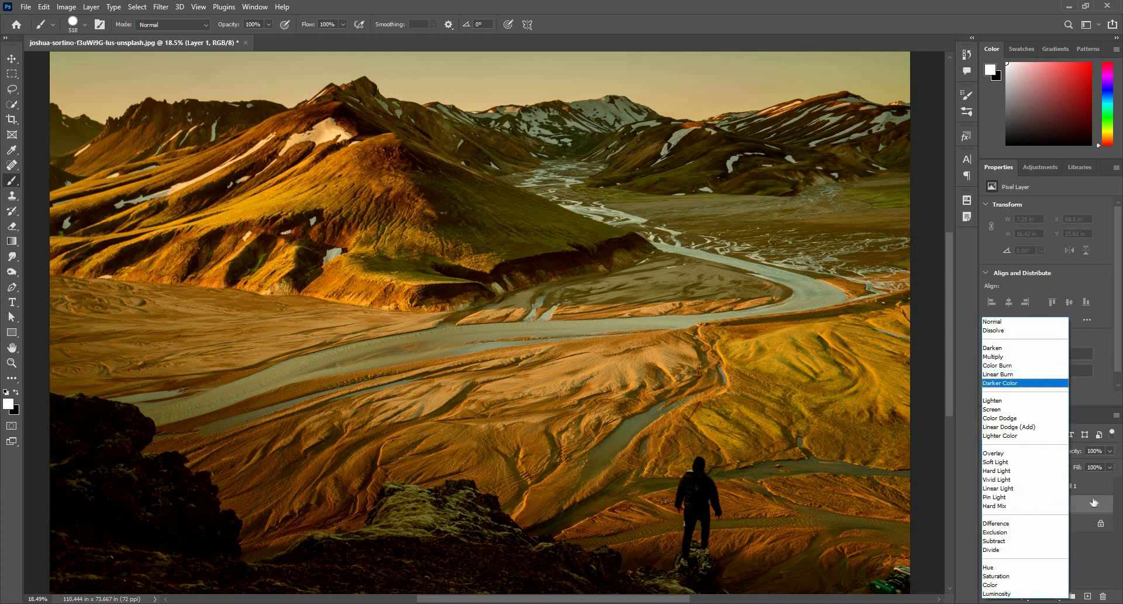
click(1093, 498)
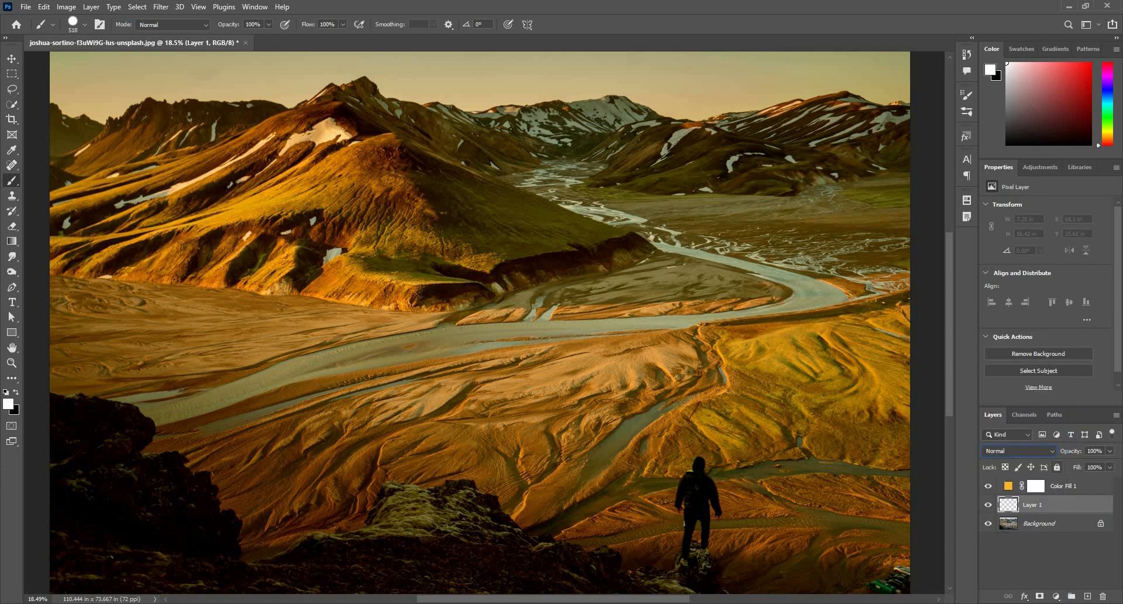
click(715, 237)
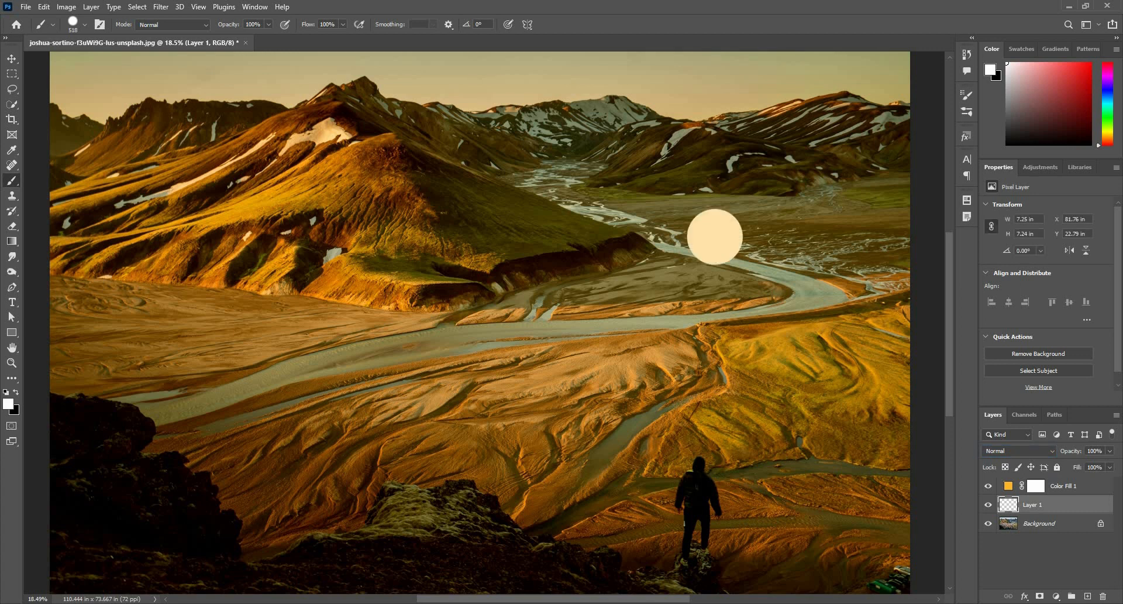
key(x)
click(715, 309)
Switch the color fill layer to Color Burn to compare its effect on the white and black dots
click(1007, 487)
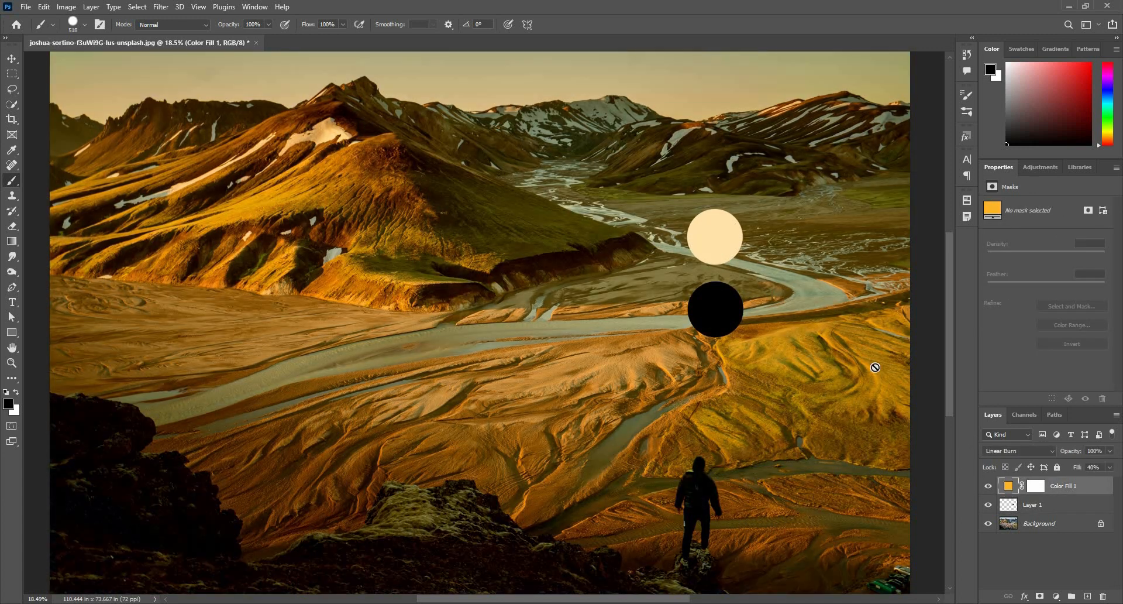
click(1016, 452)
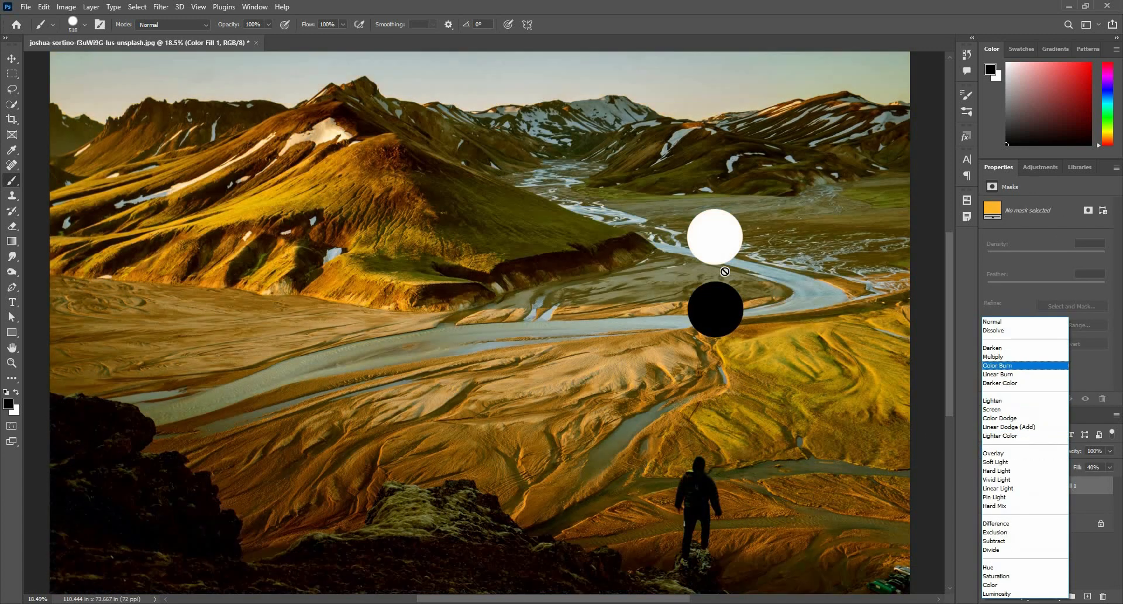
click(1001, 367)
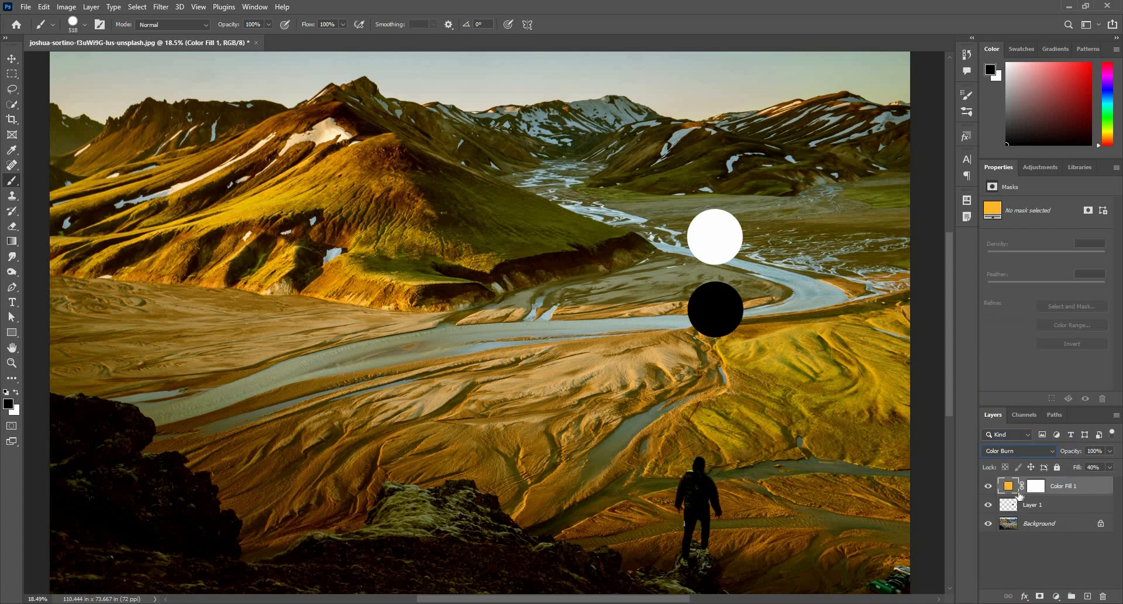
Delete the layer with the white and black dots painted by the river bend
click(1021, 505)
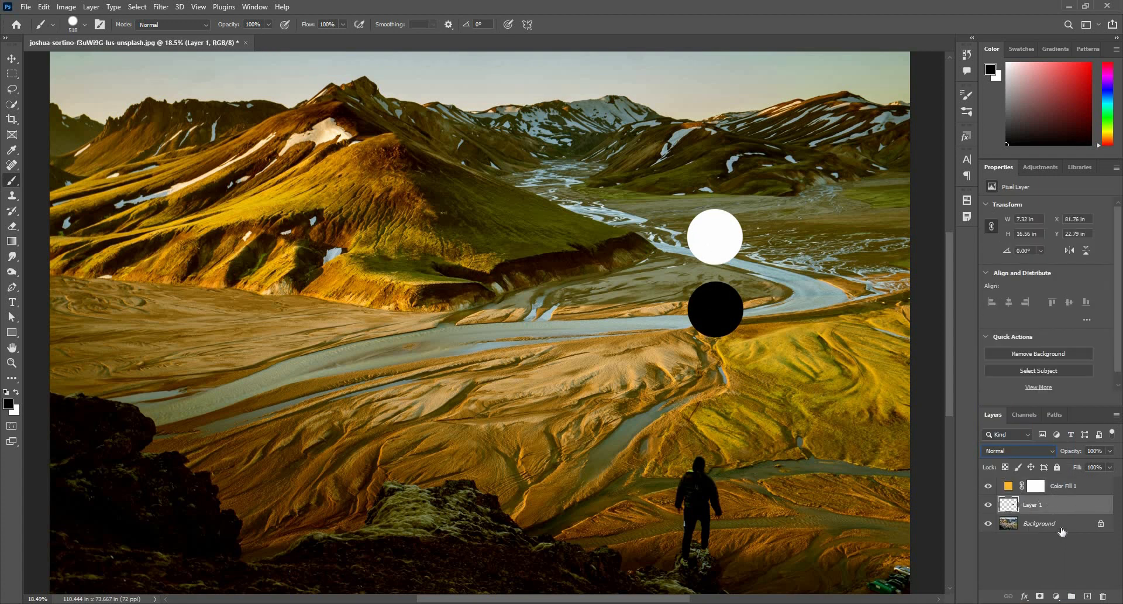
click(1103, 596)
key(Return)
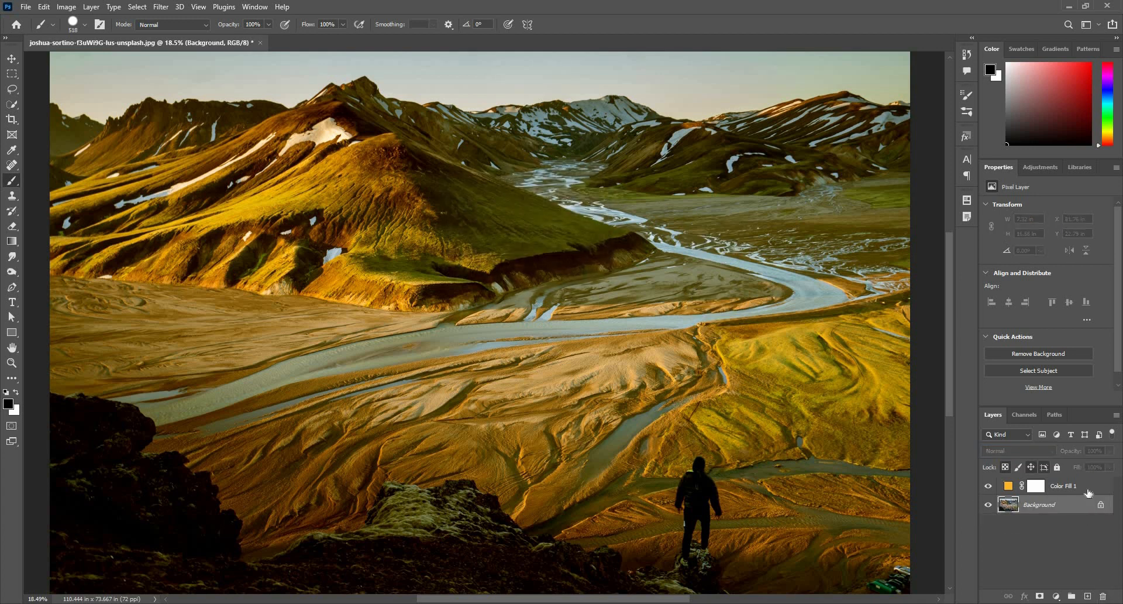
Set the color fill layer's blend mode back to Linear Burn
click(1082, 486)
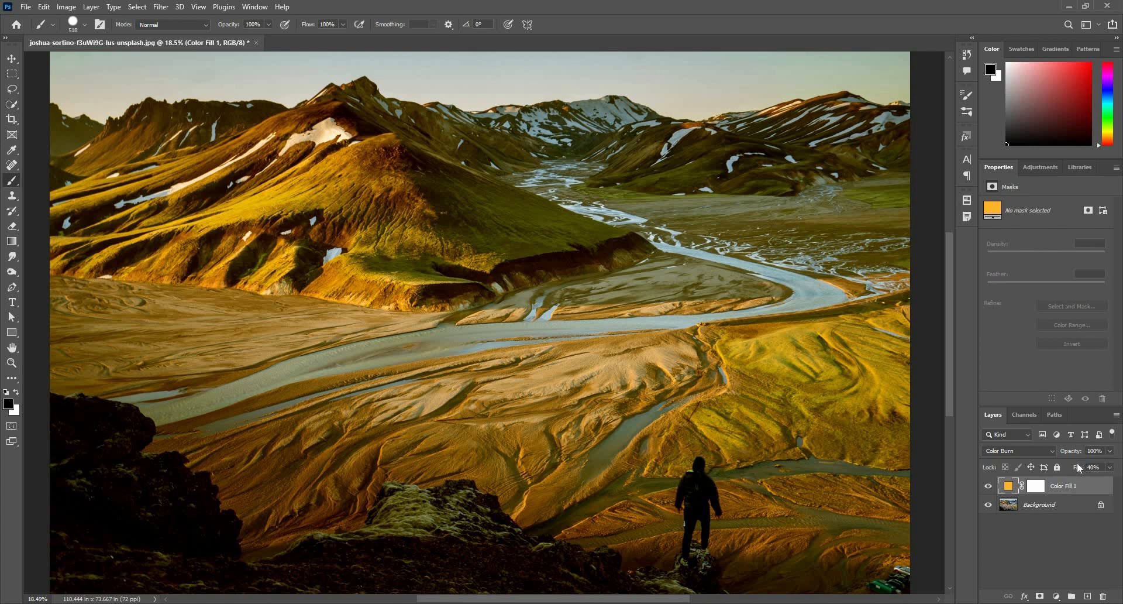
click(1050, 451)
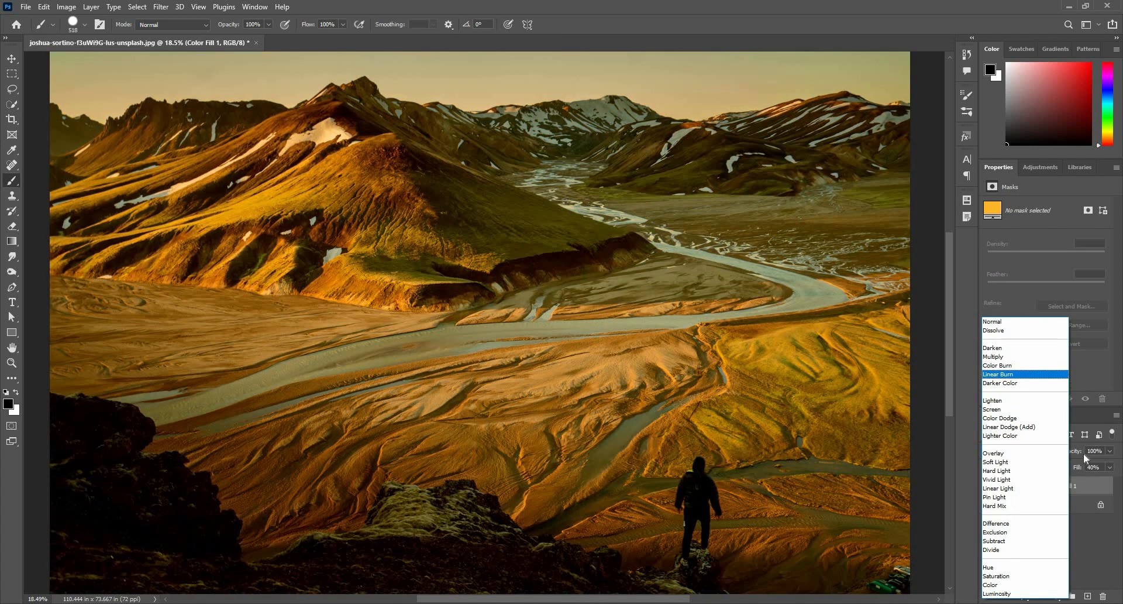
click(1001, 373)
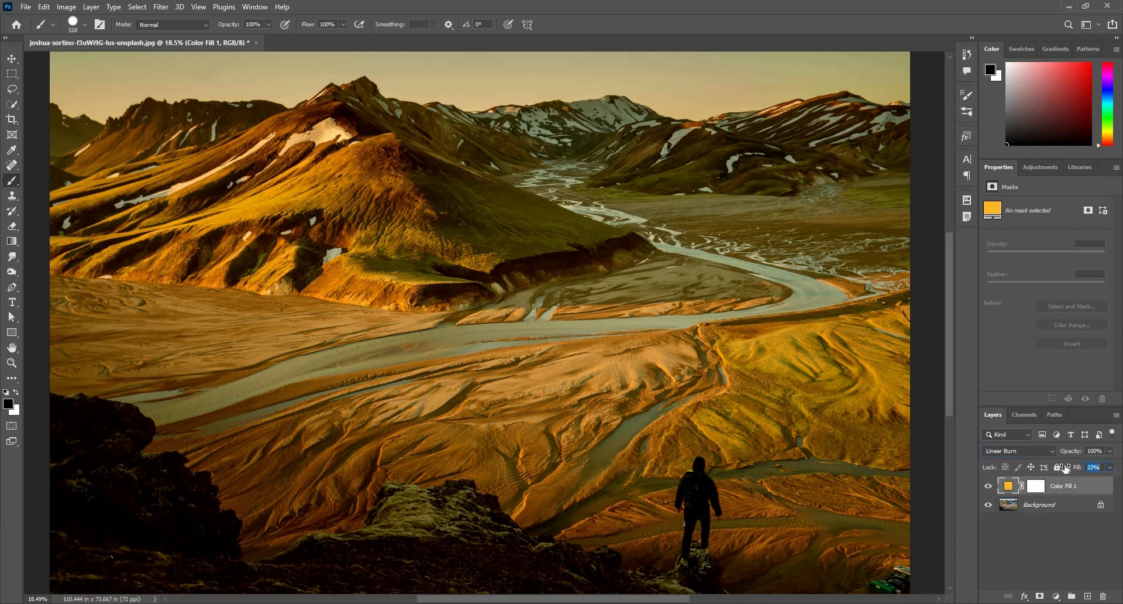
Lower the color fill layer's Fill to 22% and compare the photo with the layer hidden and shown
drag(1066, 468, 1065, 472)
click(981, 469)
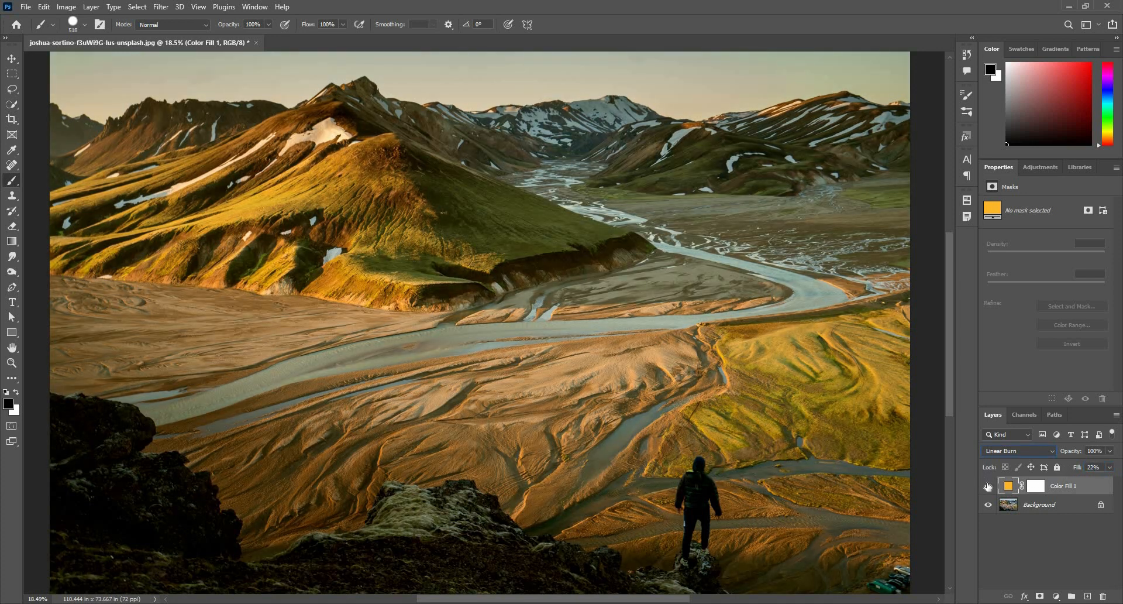
click(988, 486)
click(987, 486)
Try the color fill layer's Fill at 100%, and settle it at 25%
drag(1060, 454, 1065, 454)
drag(1121, 455, 1120, 504)
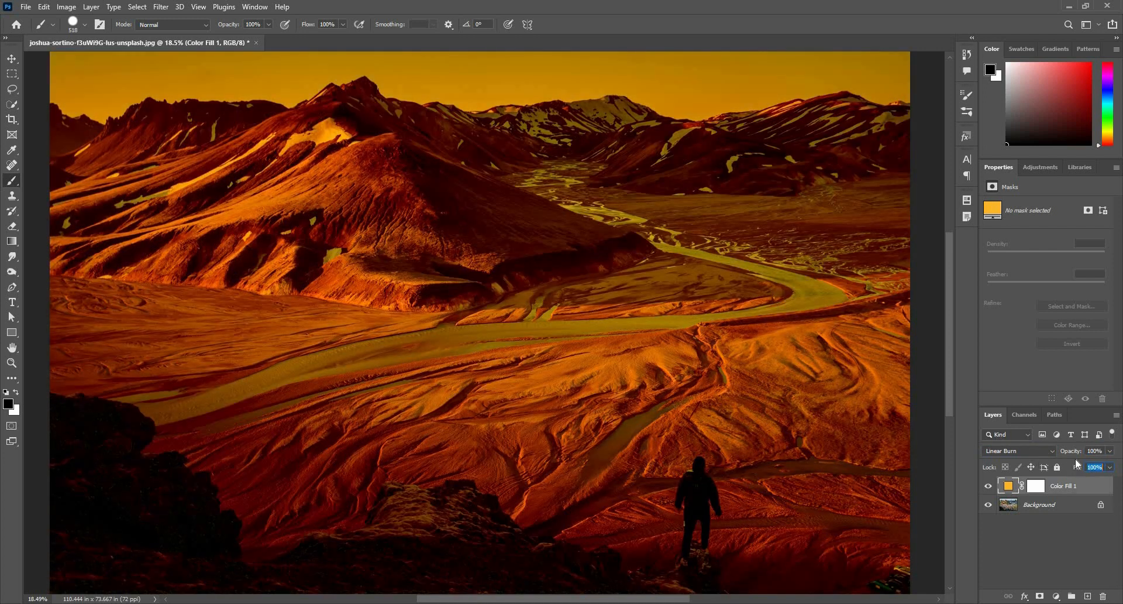
drag(1075, 451, 1030, 467)
text(15)
key(Return)
click(989, 487)
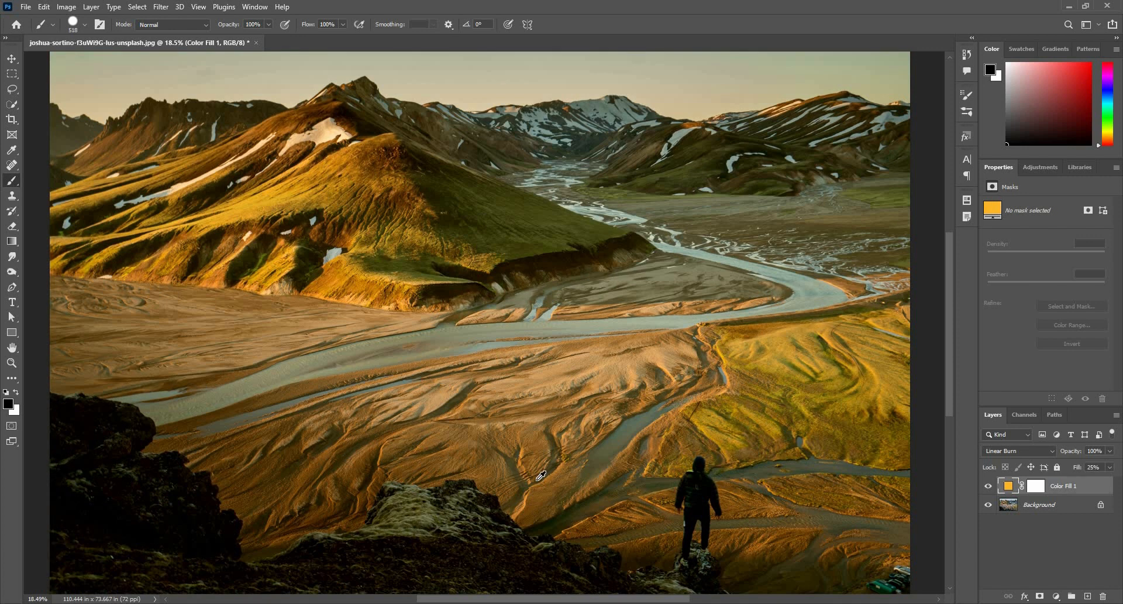
scroll(535, 481, down, 1)
scroll(535, 481, up, 1)
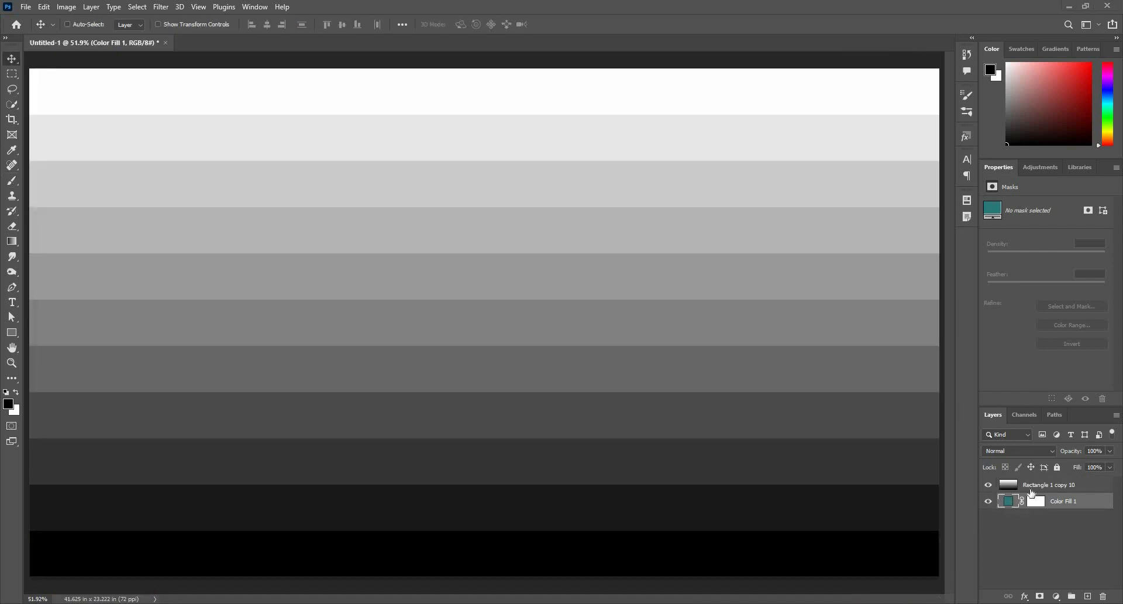
Set the grayscale stripes layer above the teal color fill to the Darker Color blend mode
click(1034, 487)
click(1021, 451)
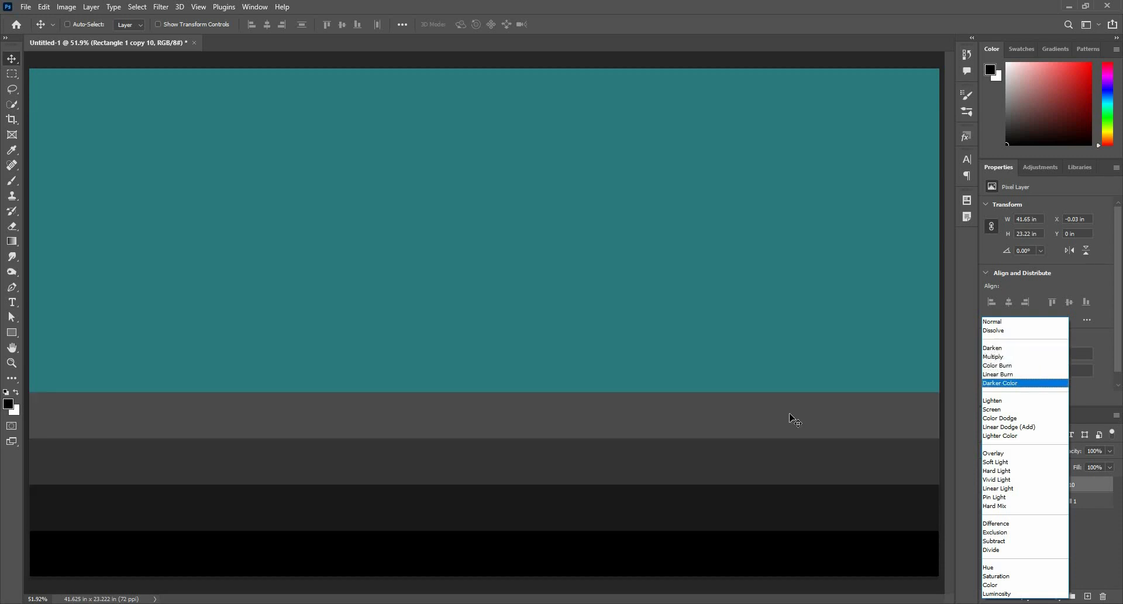
click(758, 503)
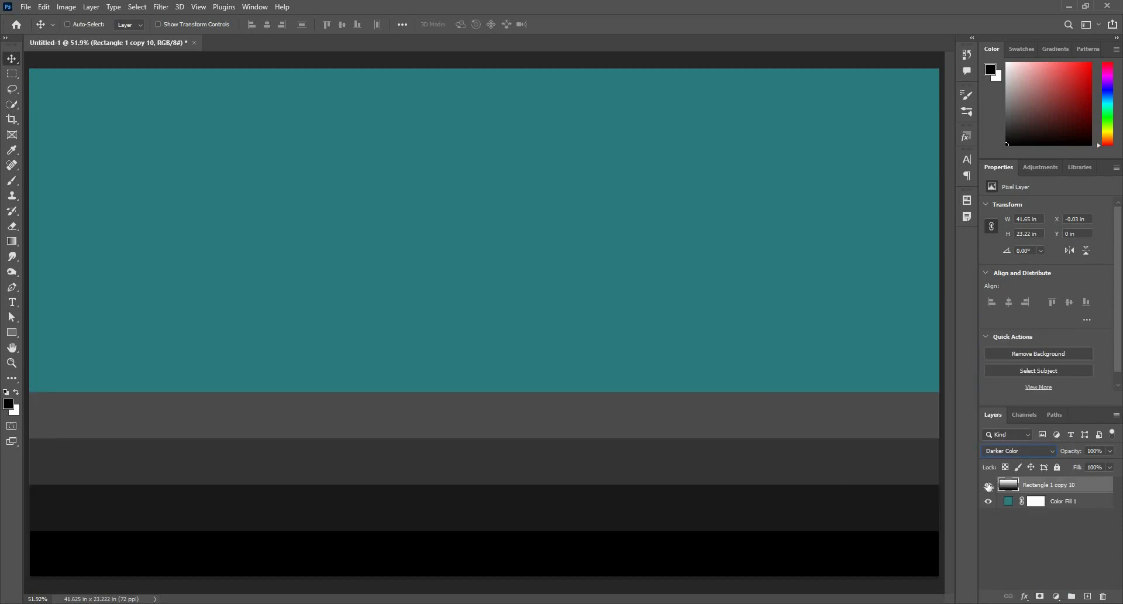
click(992, 451)
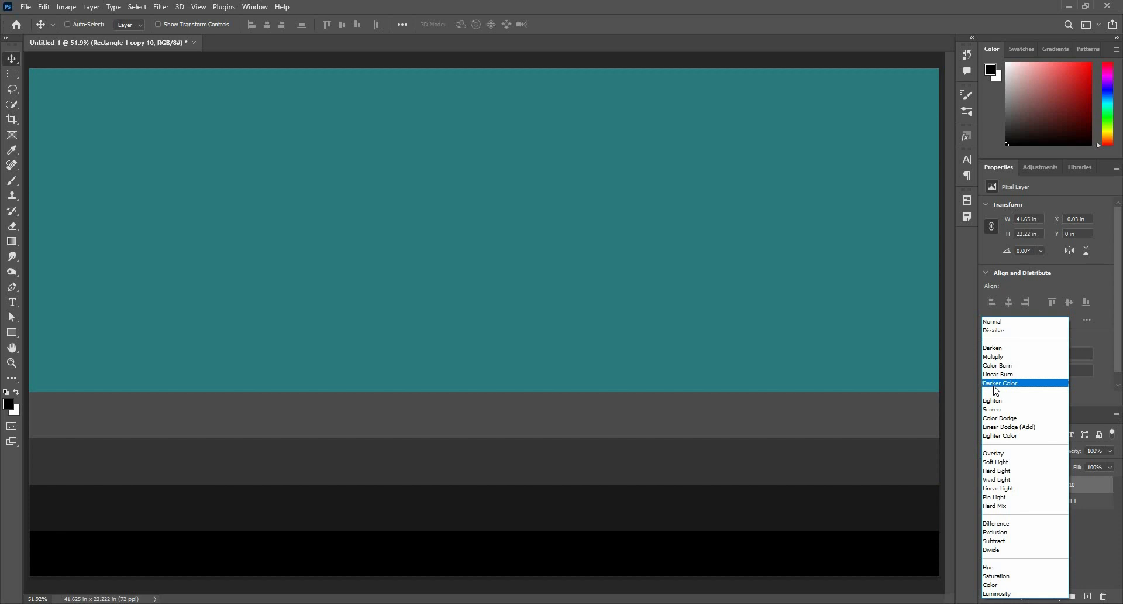
click(996, 384)
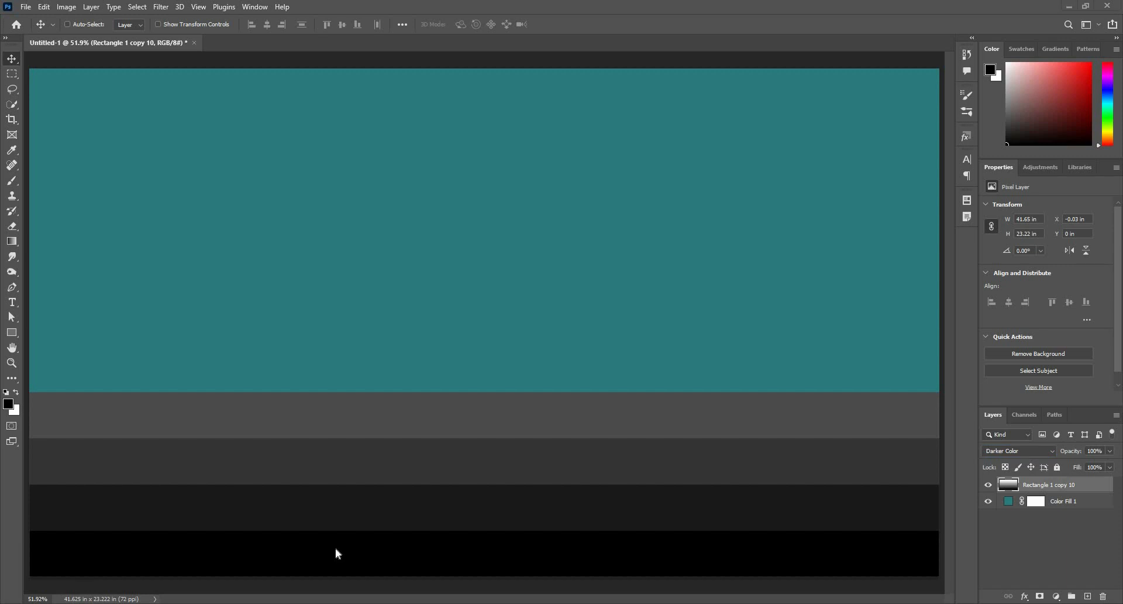
Preview the Screen blend mode on the grayscale stripes layer over the teal fill
click(1050, 454)
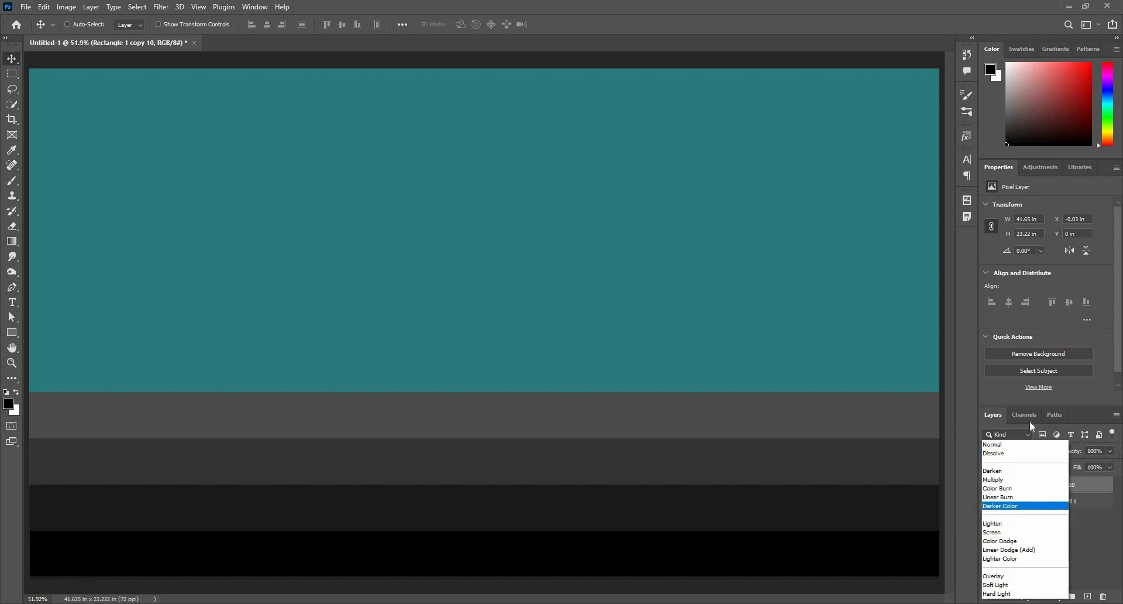
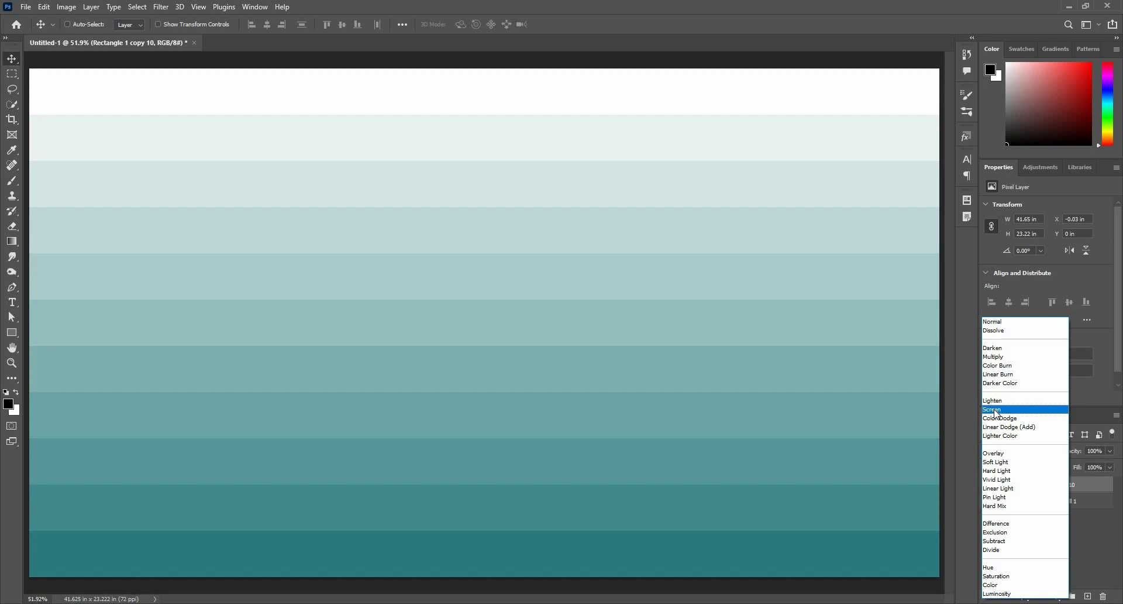
click(978, 455)
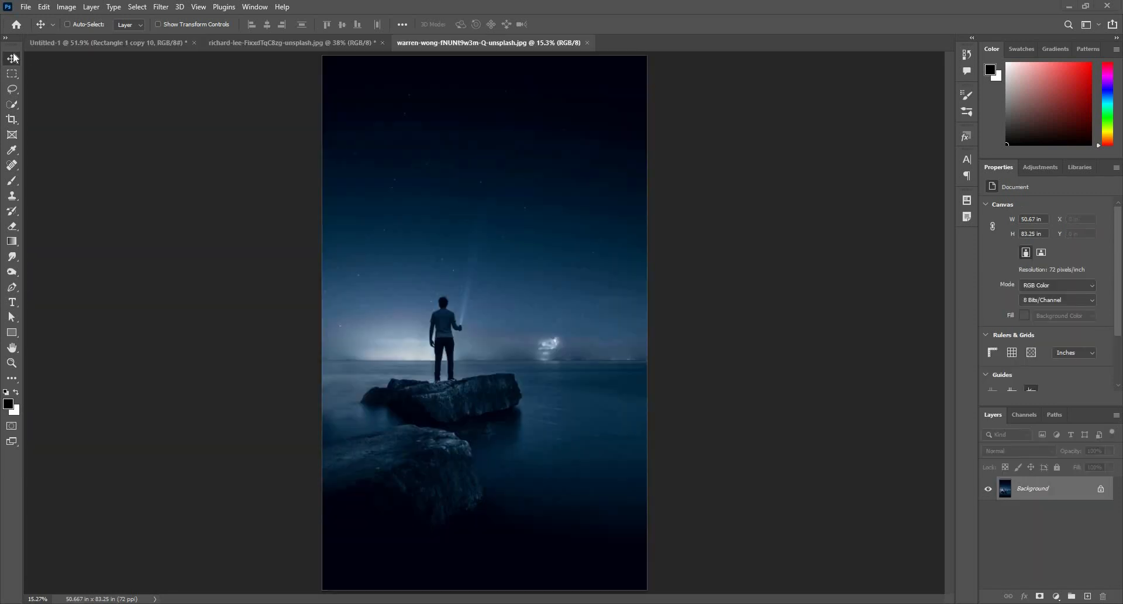
Place the Castor-by-Espenak star image from Downloads as an embedded object in the night seascape document
key(alt+f)
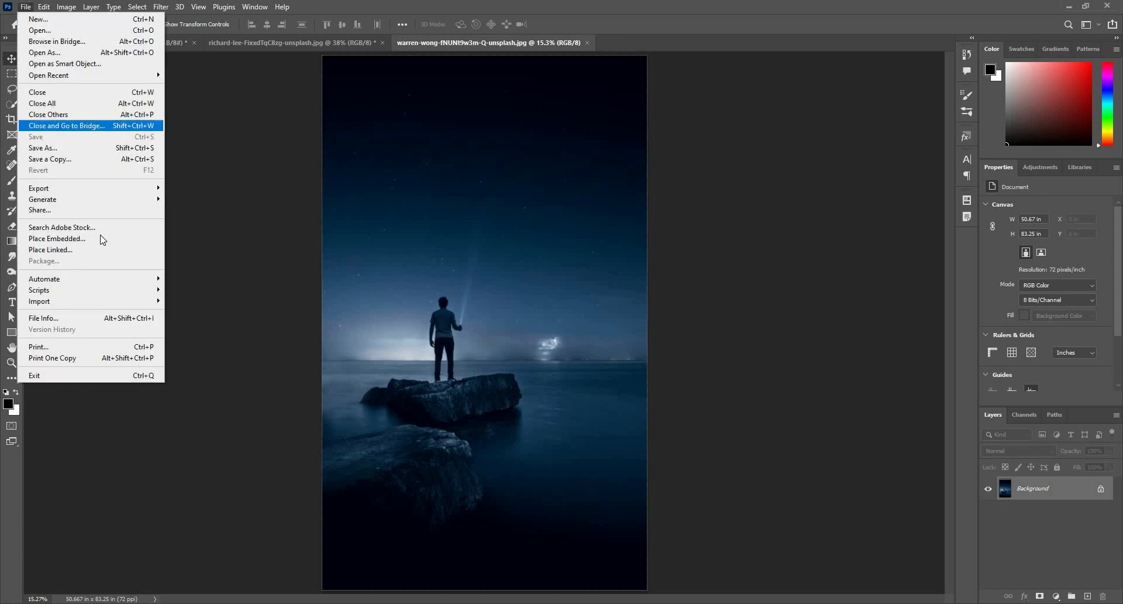
click(100, 235)
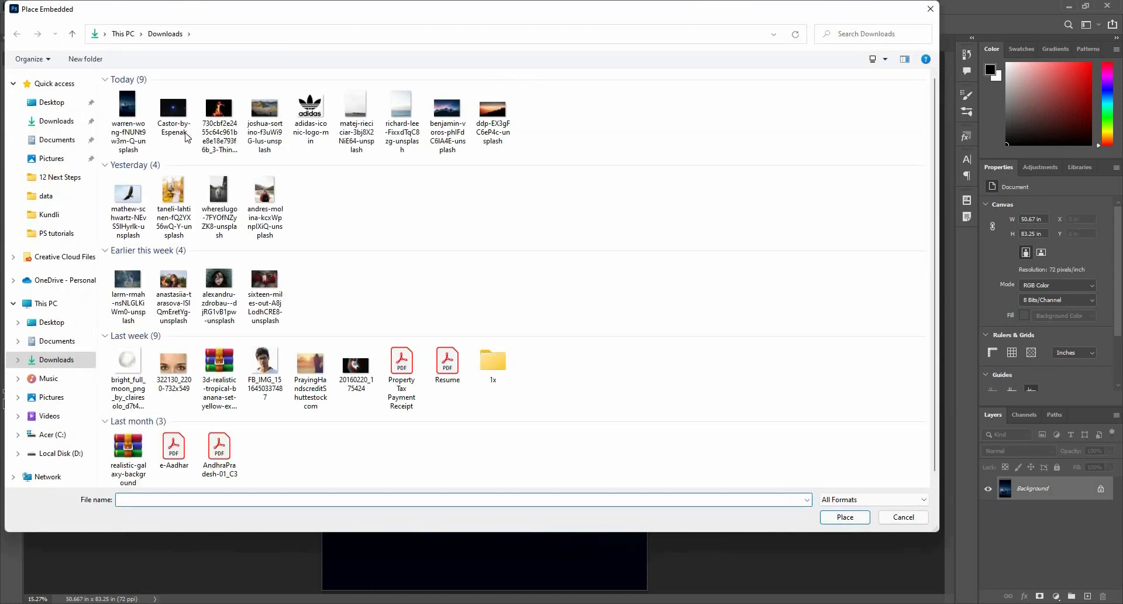
click(173, 114)
click(852, 518)
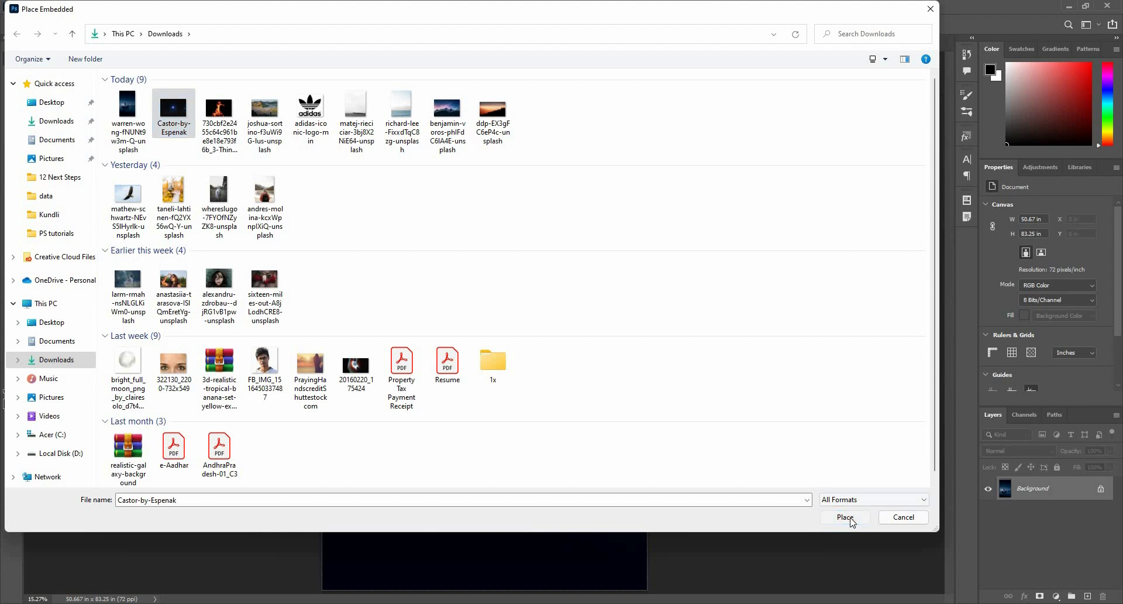
Rotate the placed star image 90°, enlarge it to about 518%, and position it over the sky above the man
drag(374, 239, 282, 159)
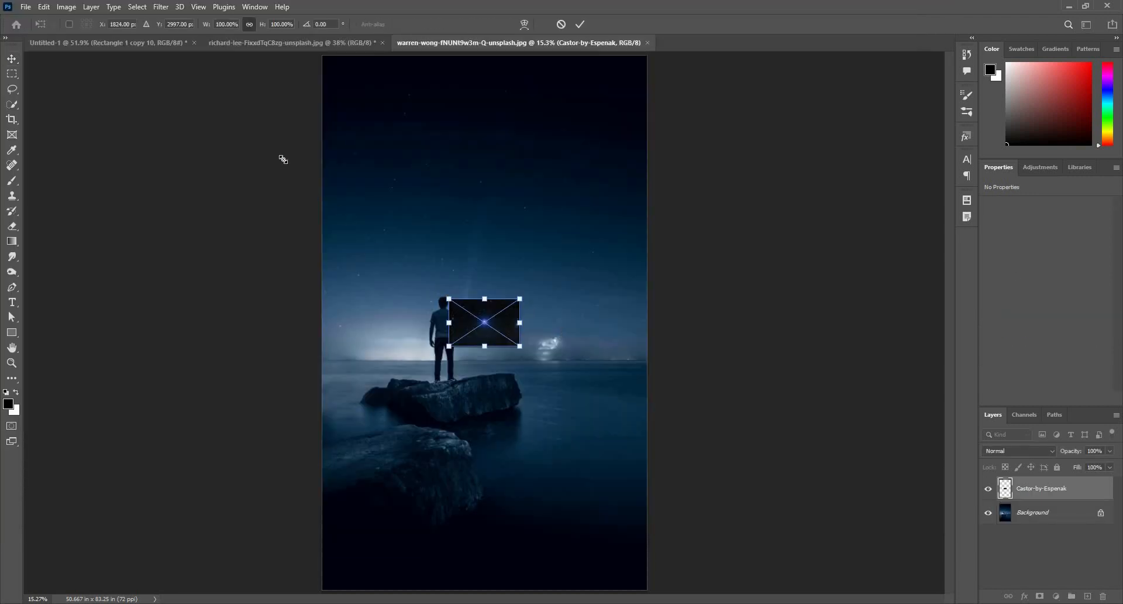
drag(561, 207, 472, 399)
drag(438, 212, 443, 111)
drag(486, 284, 570, 211)
click(583, 24)
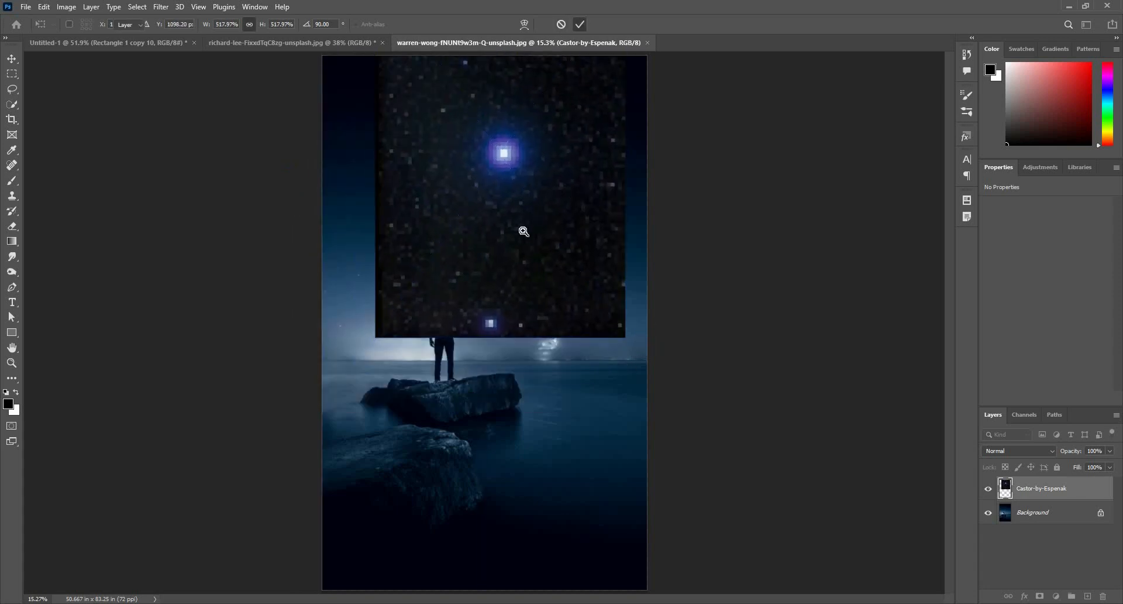
Set the Castor-by-Espenak star layer to the Screen blend mode
key(ctrl+minus)
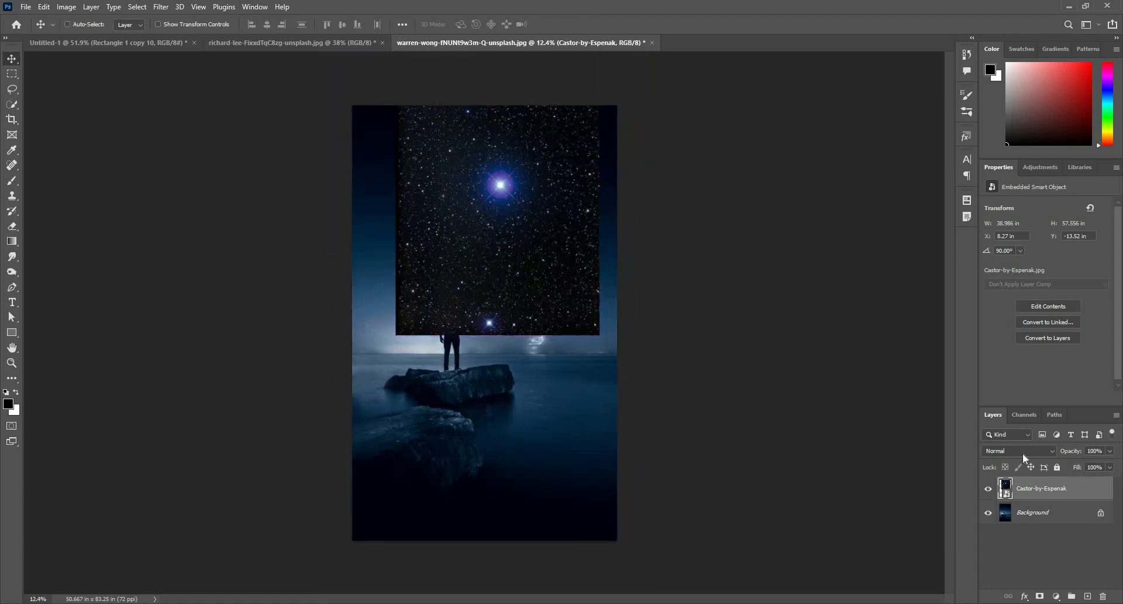
click(1018, 450)
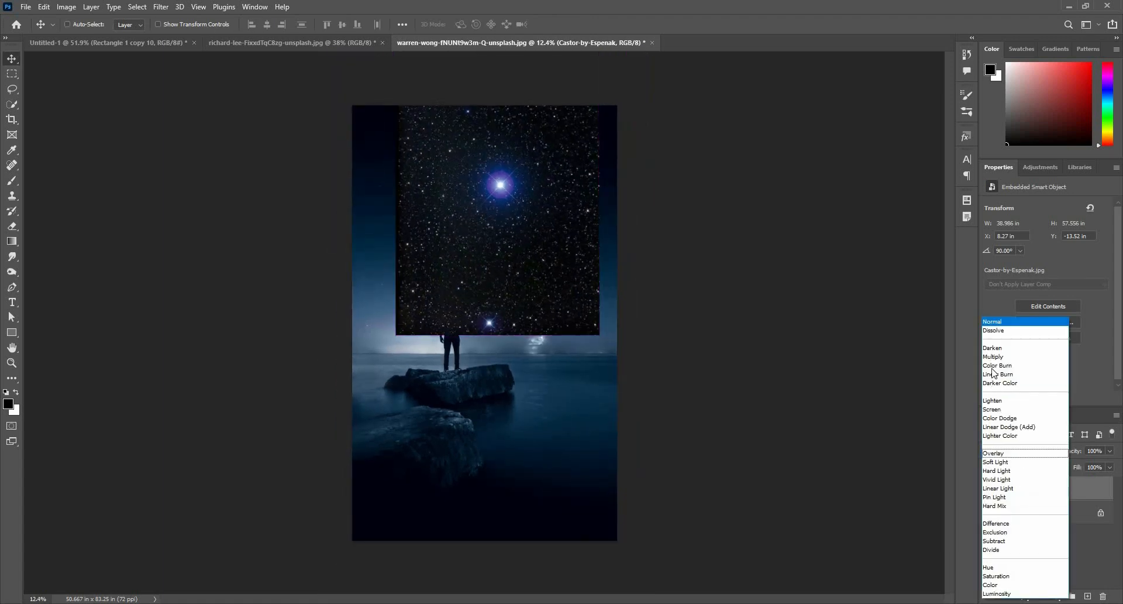
click(992, 411)
drag(489, 264, 451, 277)
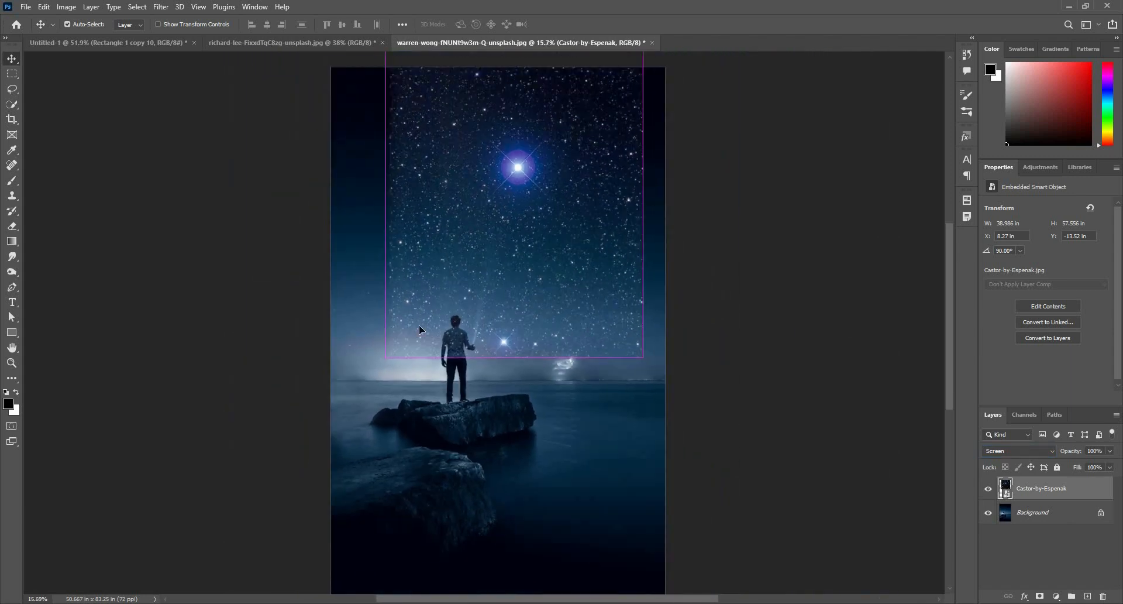
Enlarge the star layer to about 671% so it spans the full canvas width from the sky down past the man's rock
key(ctrl+t)
drag(348, 378, 298, 449)
drag(642, 162, 666, 176)
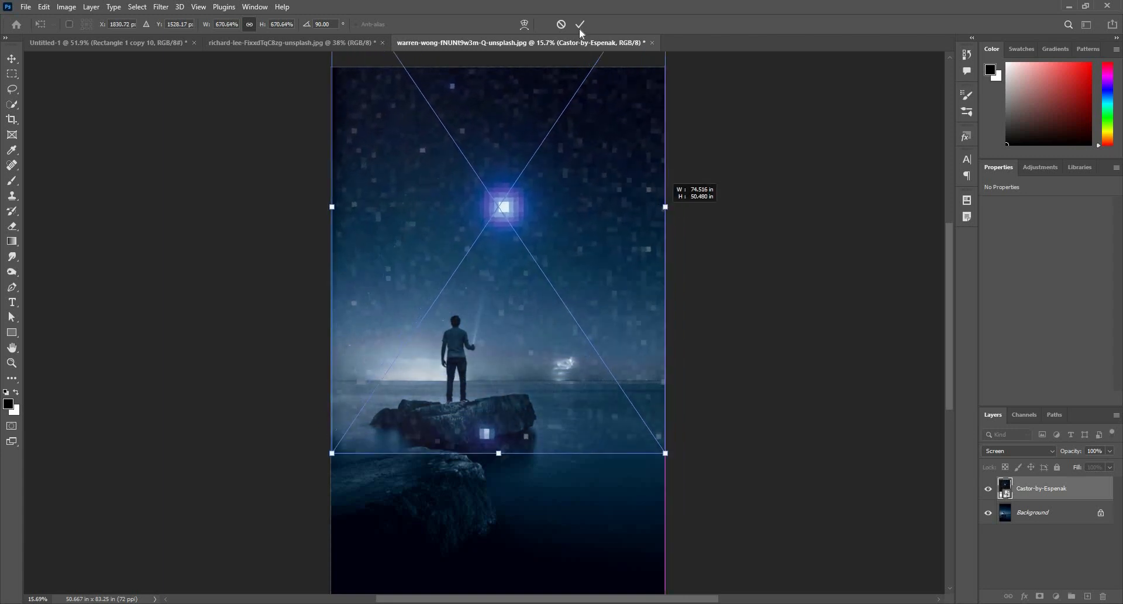
click(579, 24)
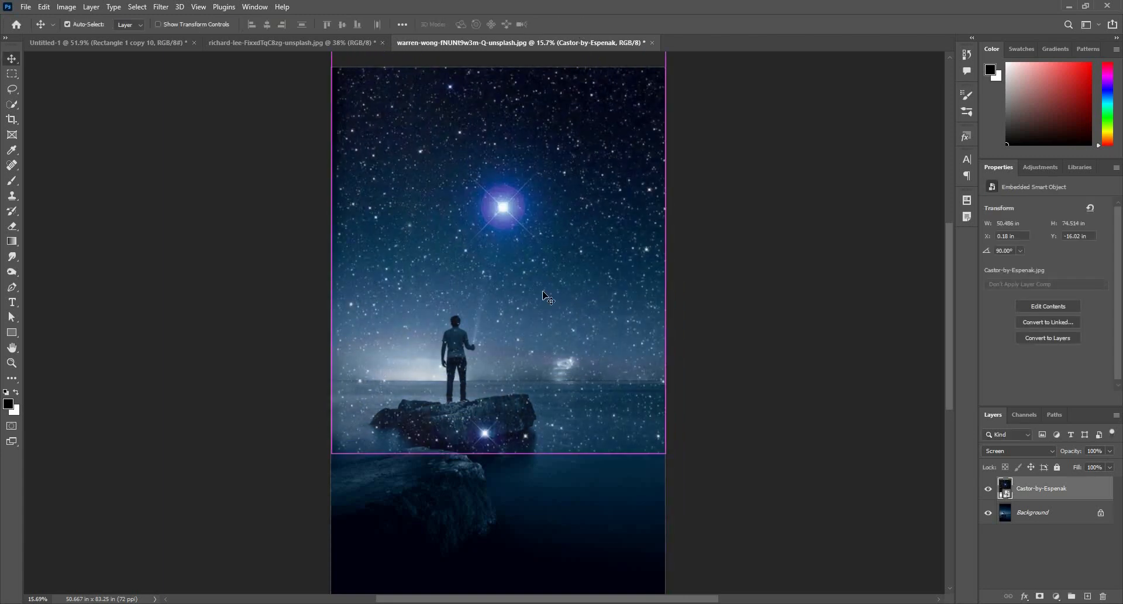
key(ctrl+0)
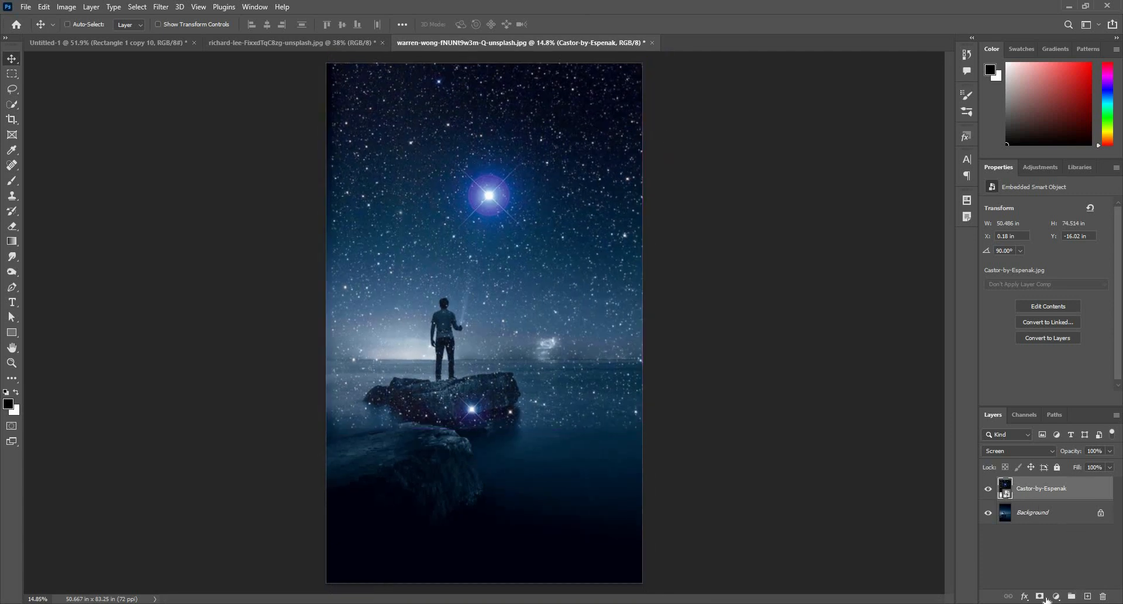
Add a layer mask to the star layer and paint it black with a soft 1164 px brush over the man, rocks and water
click(1040, 597)
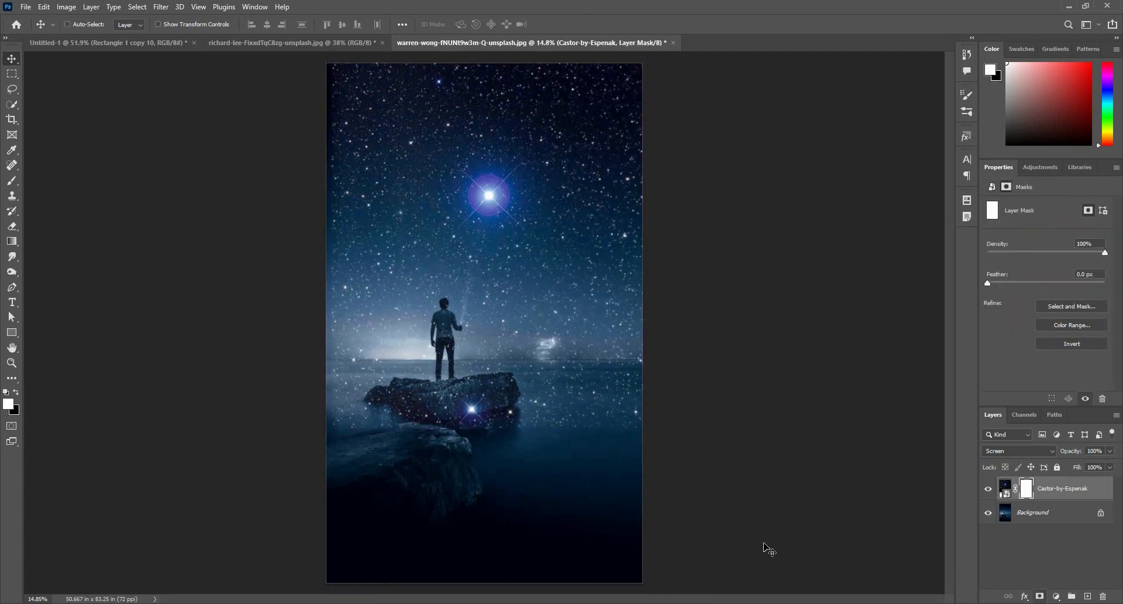
key(b)
drag(388, 477, 407, 247)
mouse_move(416, 483)
mouse_down()
mouse_move(406, 459)
mouse_move(446, 340)
mouse_up()
drag(404, 462, 404, 462)
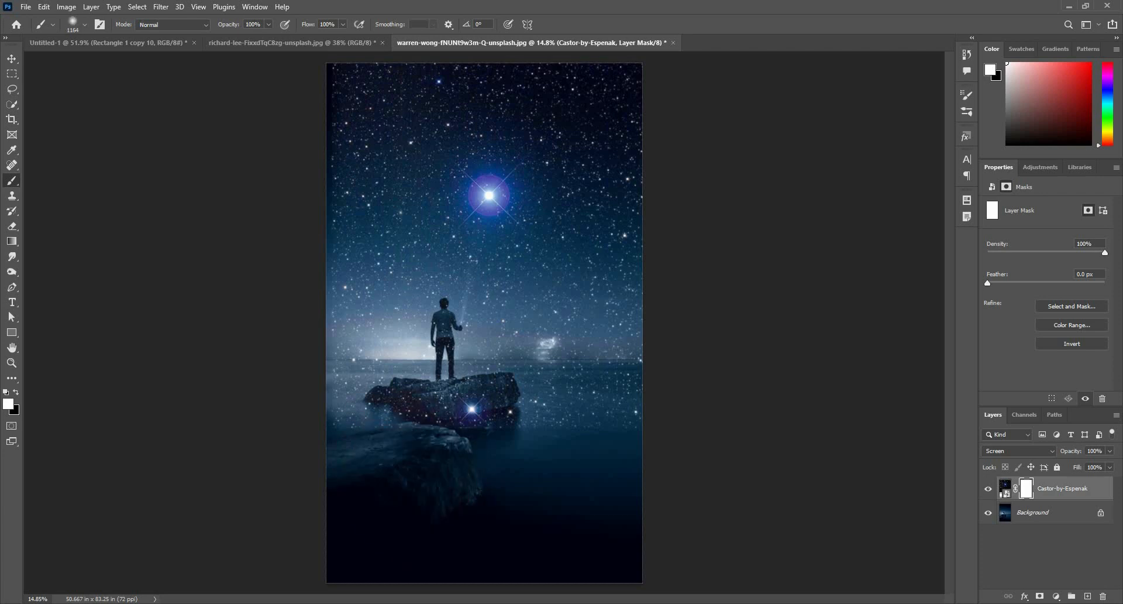
key(x)
mouse_move(410, 410)
mouse_down()
mouse_move(380, 439)
mouse_move(444, 440)
mouse_move(468, 395)
mouse_move(550, 409)
mouse_move(638, 359)
mouse_up()
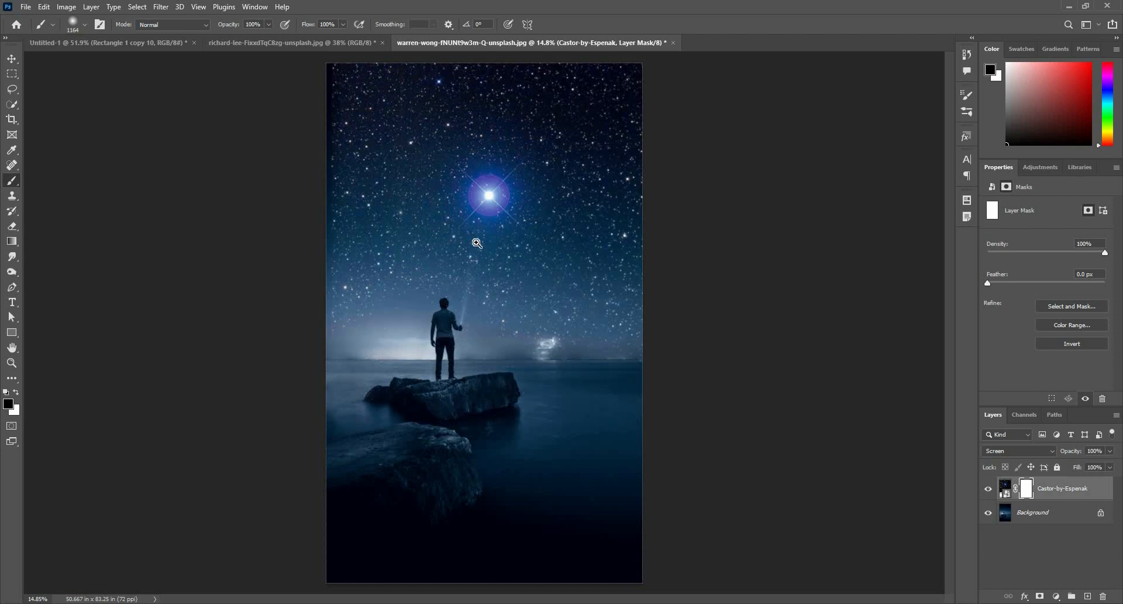
Lower the star layer's opacity to 67%
scroll(440, 243, up, 2)
key(ctrl+0)
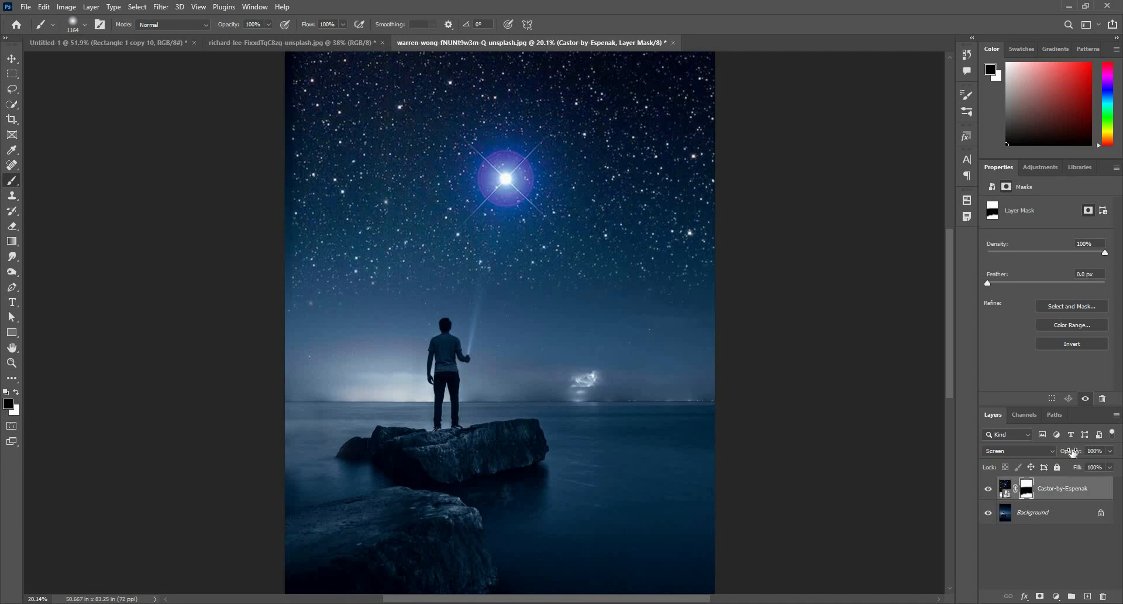
drag(1073, 452, 1056, 454)
drag(751, 446, 746, 547)
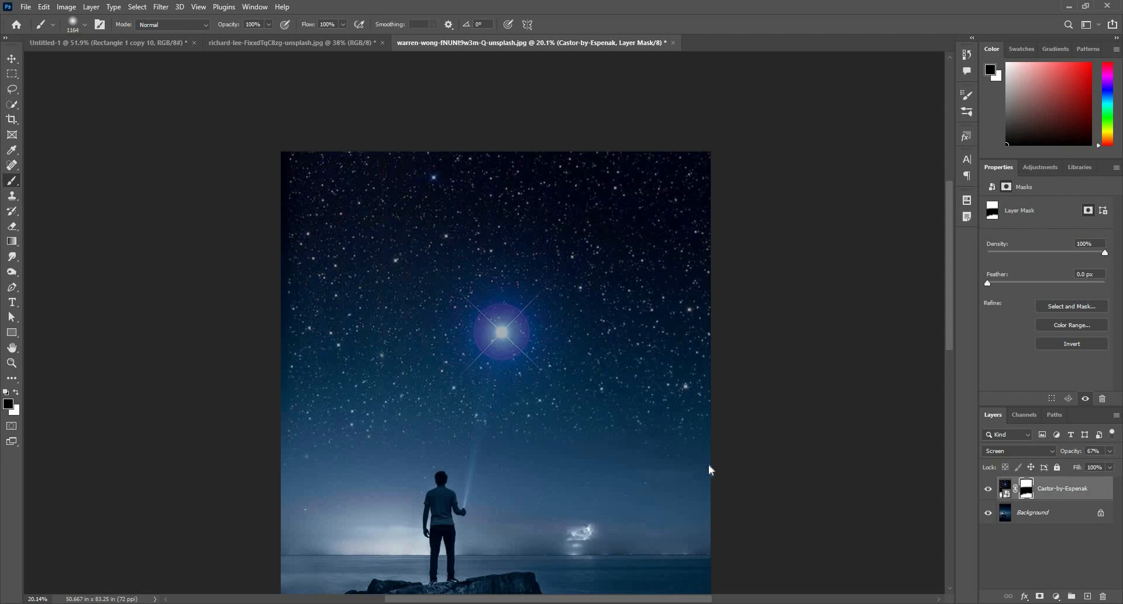
Fade the stars around the sky's edges by painting black on the star layer's mask with a large soft brush at 50% opacity
drag(706, 465, 751, 465)
drag(406, 252, 333, 252)
drag(390, 254, 421, 254)
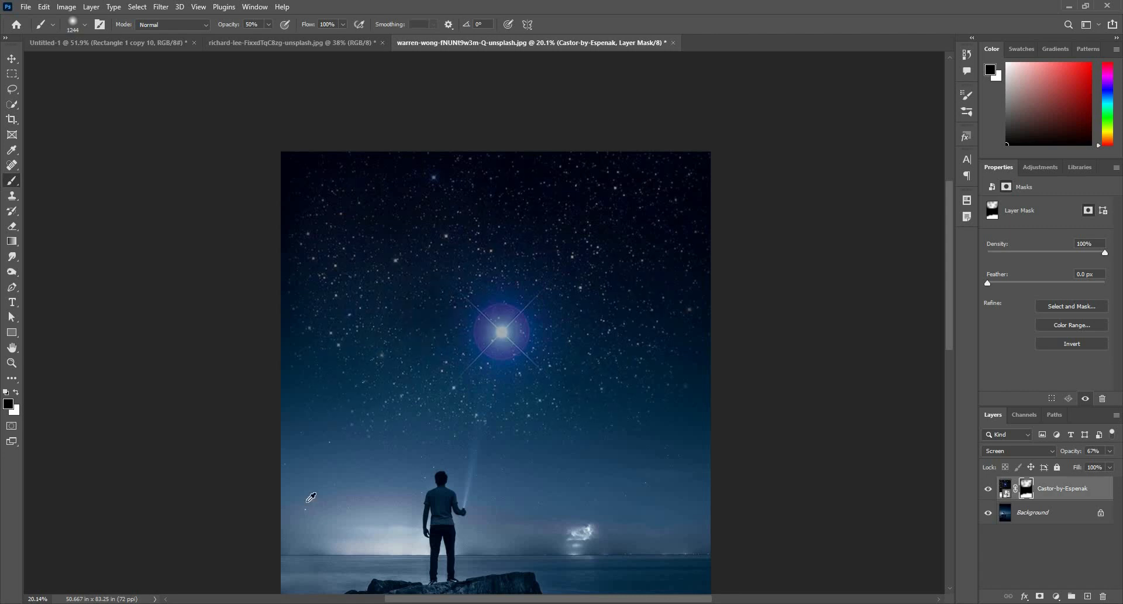
drag(306, 498, 345, 499)
drag(752, 325, 690, 326)
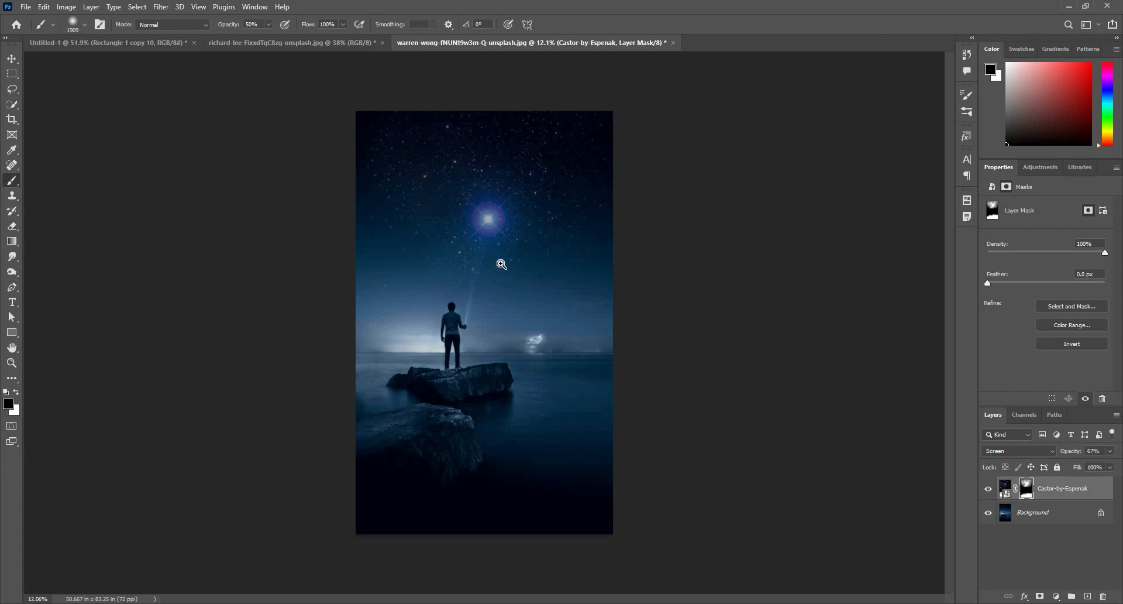
drag(501, 264, 494, 262)
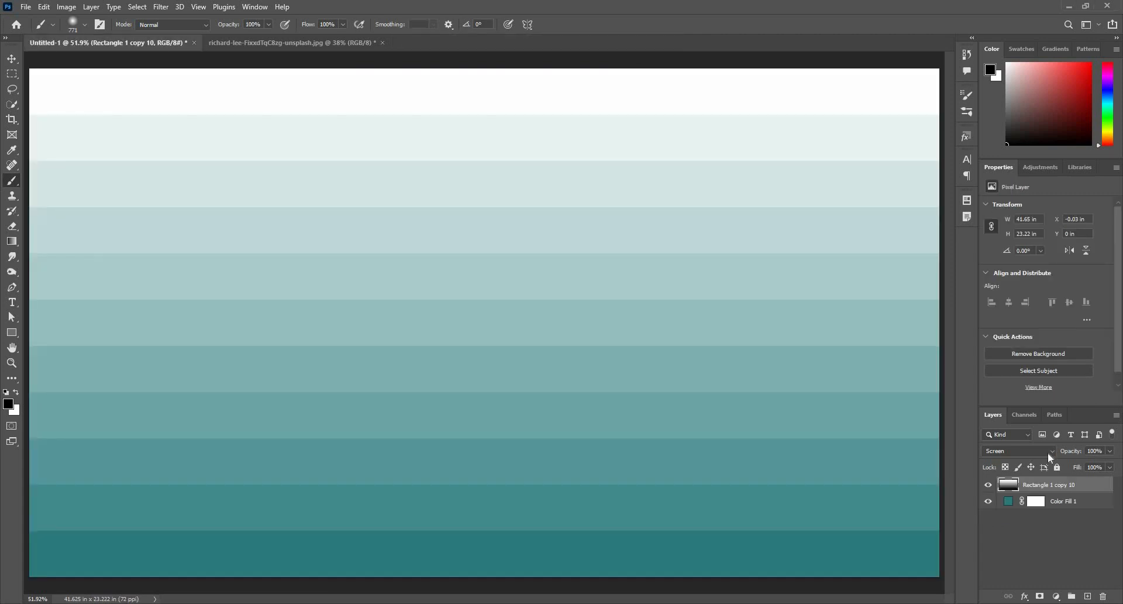
Preview other blend modes such as Soft Light on the grayscale stripes layer over the teal fill, keeping Screen
click(1048, 455)
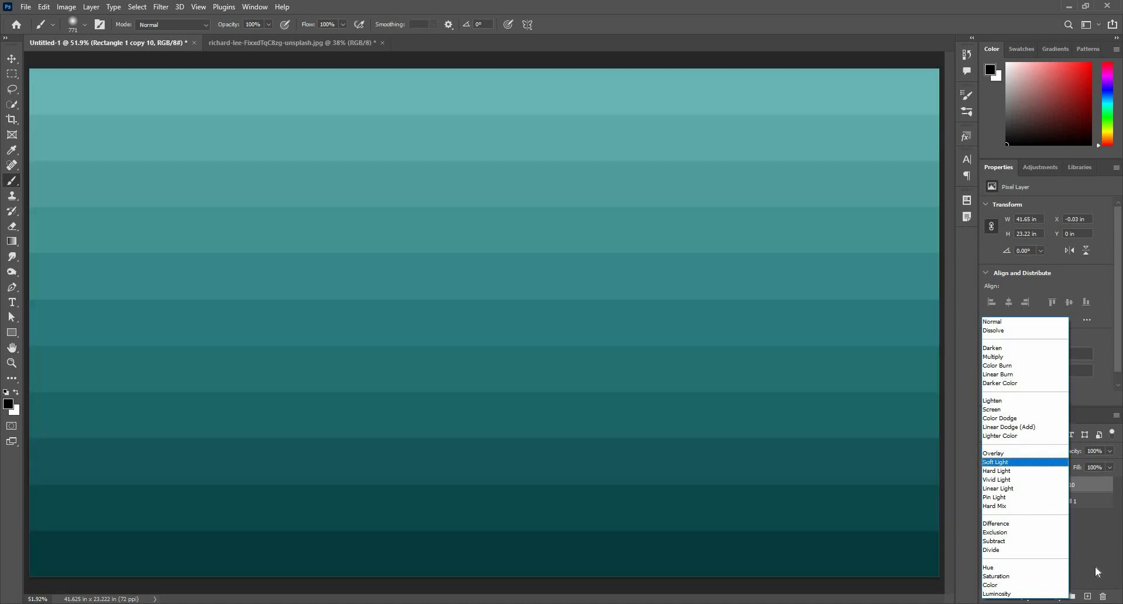
click(1096, 571)
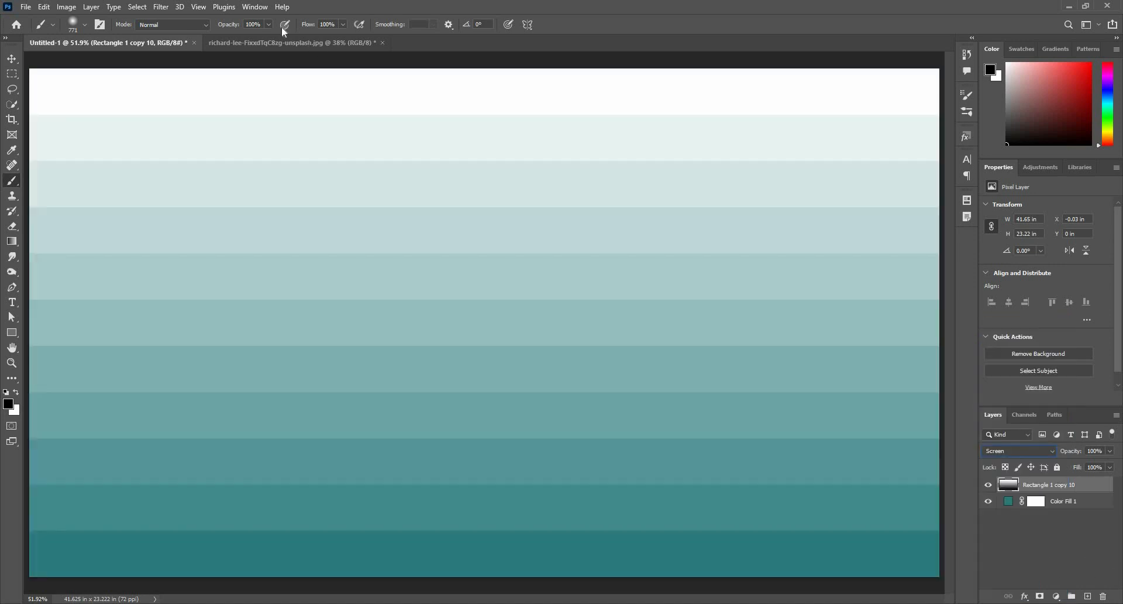
Start opening another image from the Downloads folder
click(25, 7)
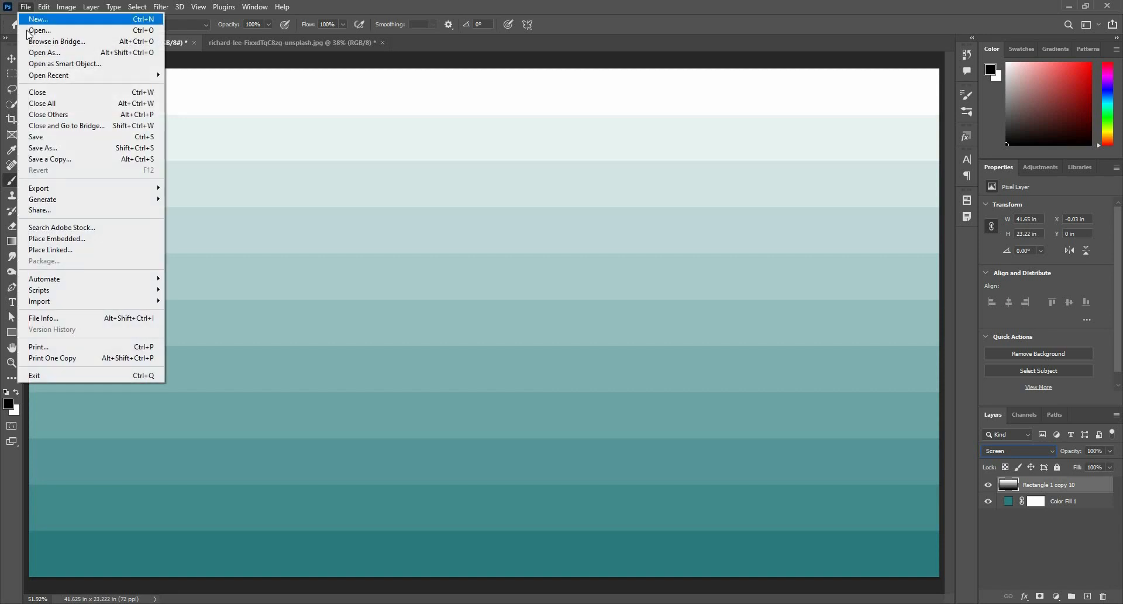
click(29, 30)
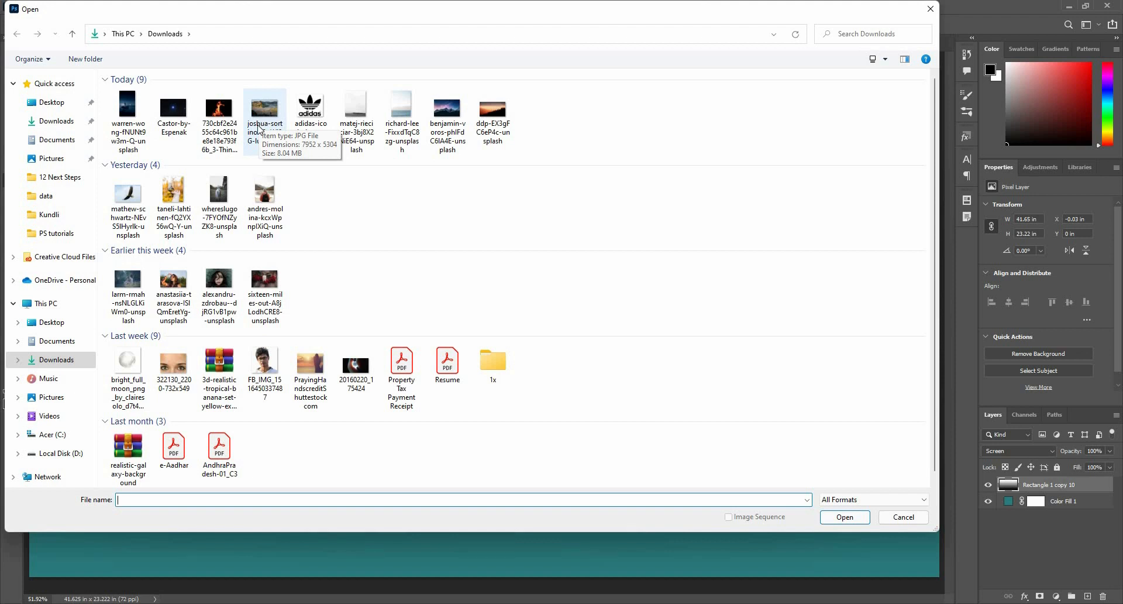
Open the river-valley landscape photo and add a cyan-blue (#2ebbd9) Solid Color fill layer above it
double_click(259, 128)
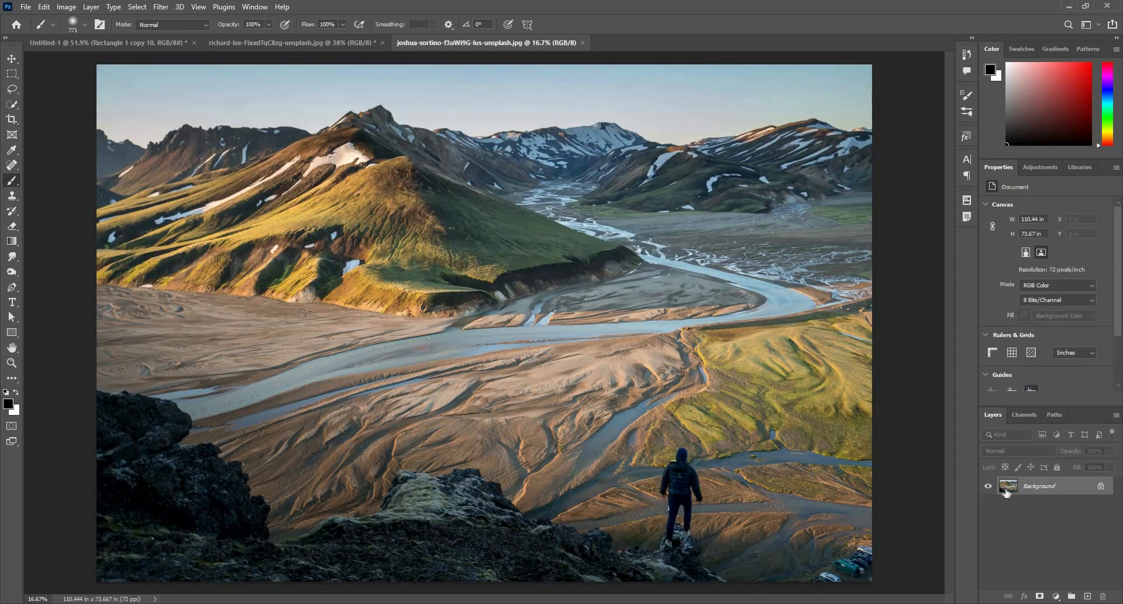
click(1056, 595)
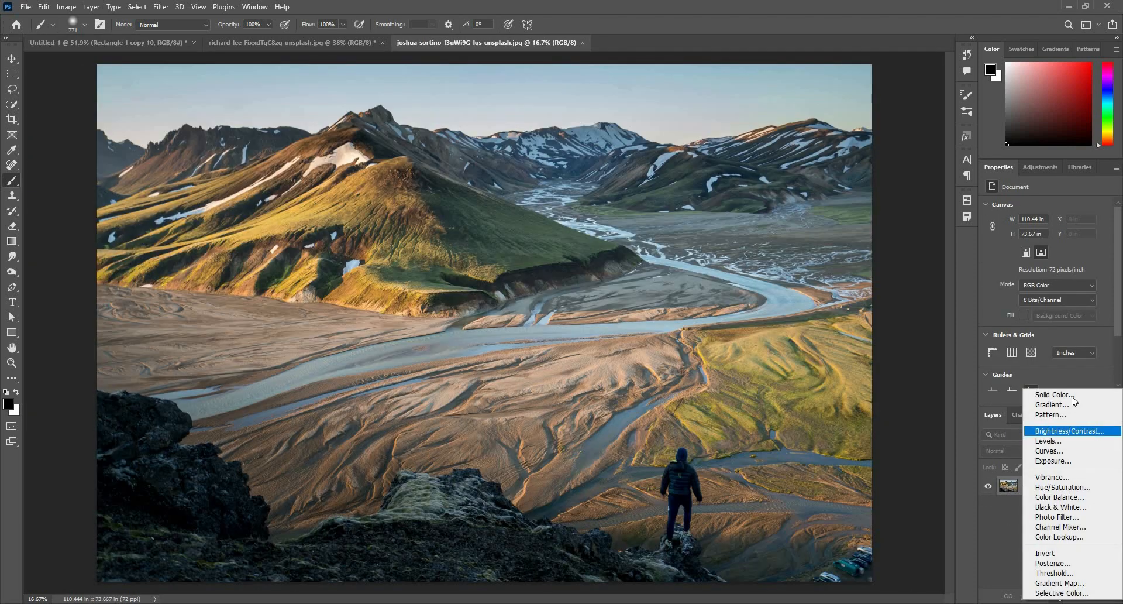
click(1047, 404)
click(842, 409)
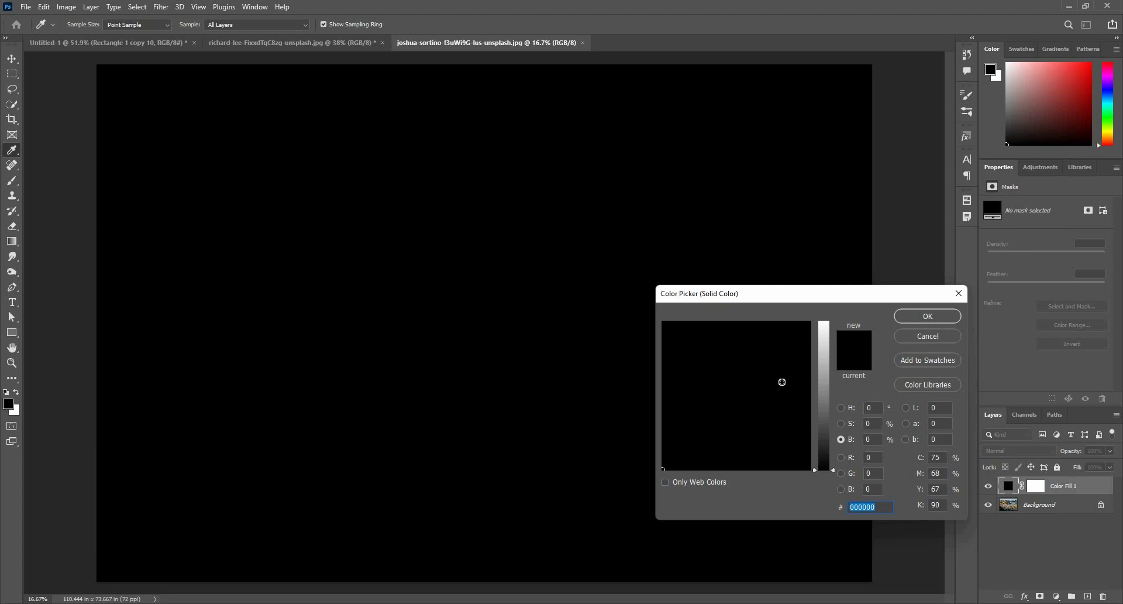
click(779, 351)
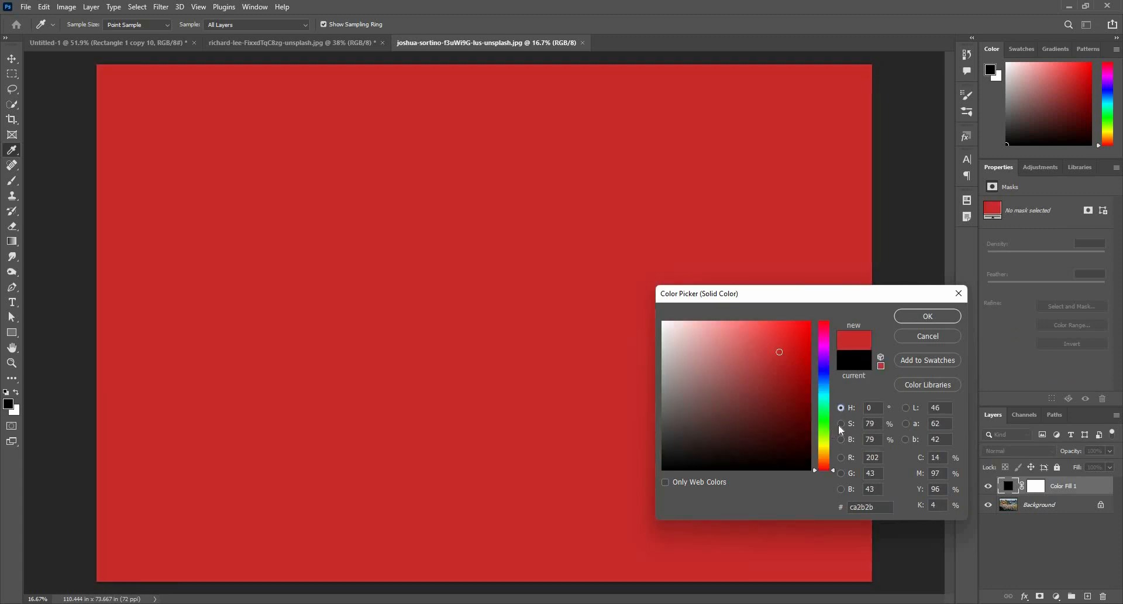
click(841, 423)
drag(709, 346, 743, 342)
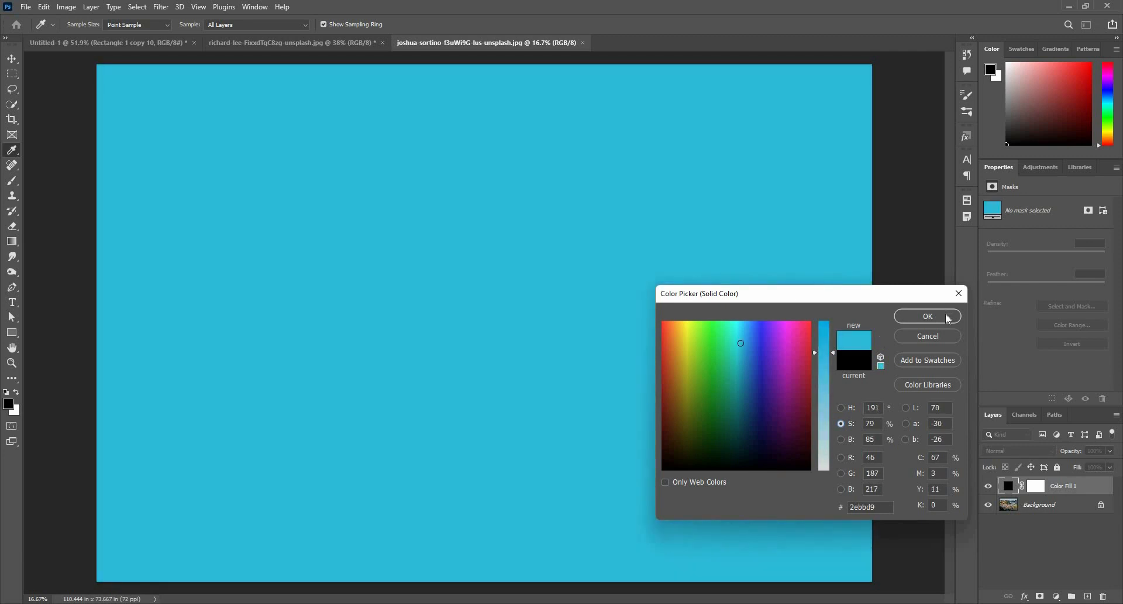
click(945, 314)
Set the color fill layer's blend mode to Color Dodge with 56% Fill and compare the image with it hidden and shown
key(b)
click(1010, 450)
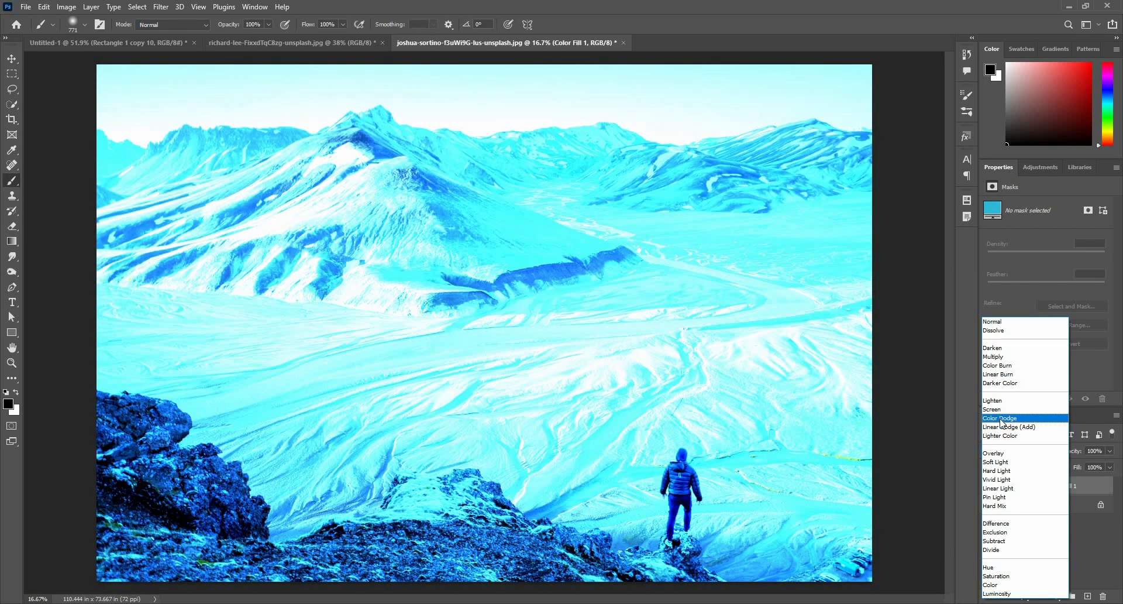
click(1074, 455)
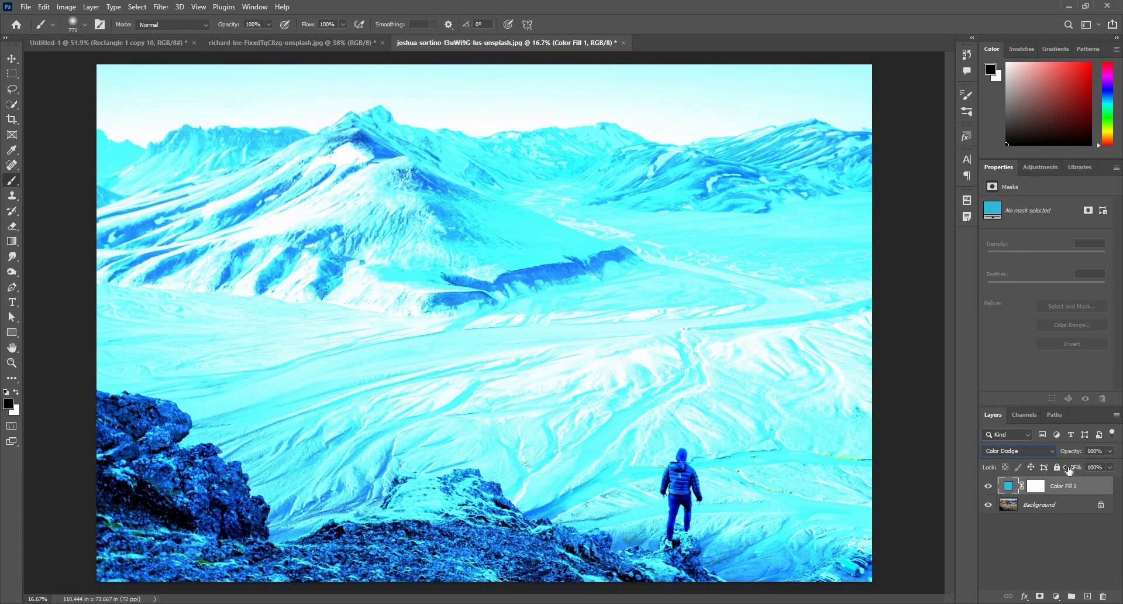
drag(1070, 470, 1048, 469)
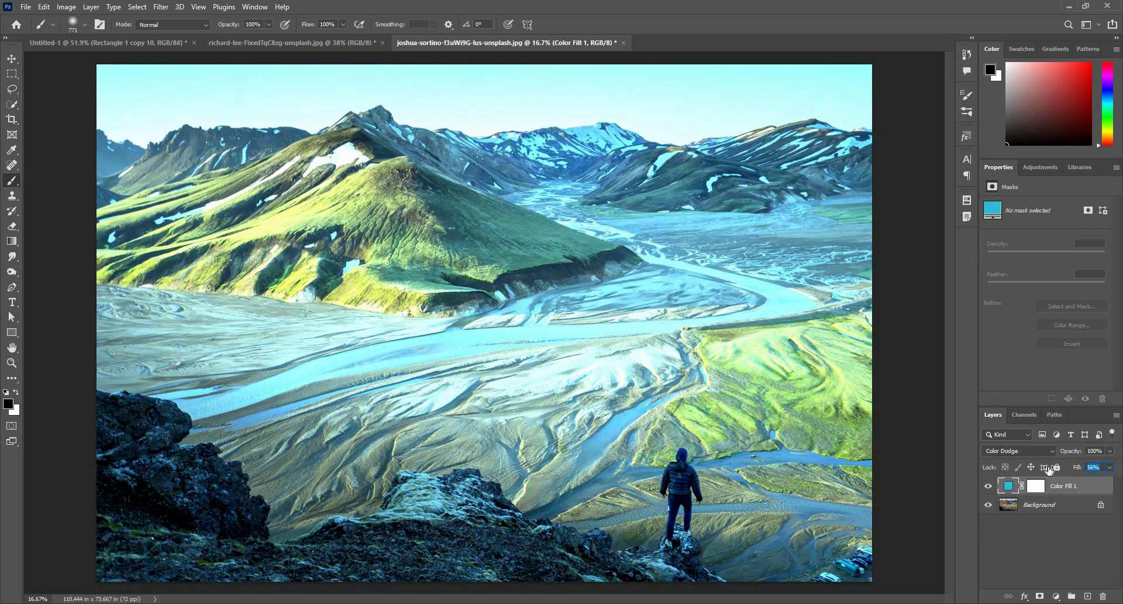
click(988, 490)
click(988, 488)
click(988, 488)
Create a new layer below the color fill and paint one hard-edged black dot and one white dot beneath it
ctrl+click(1088, 596)
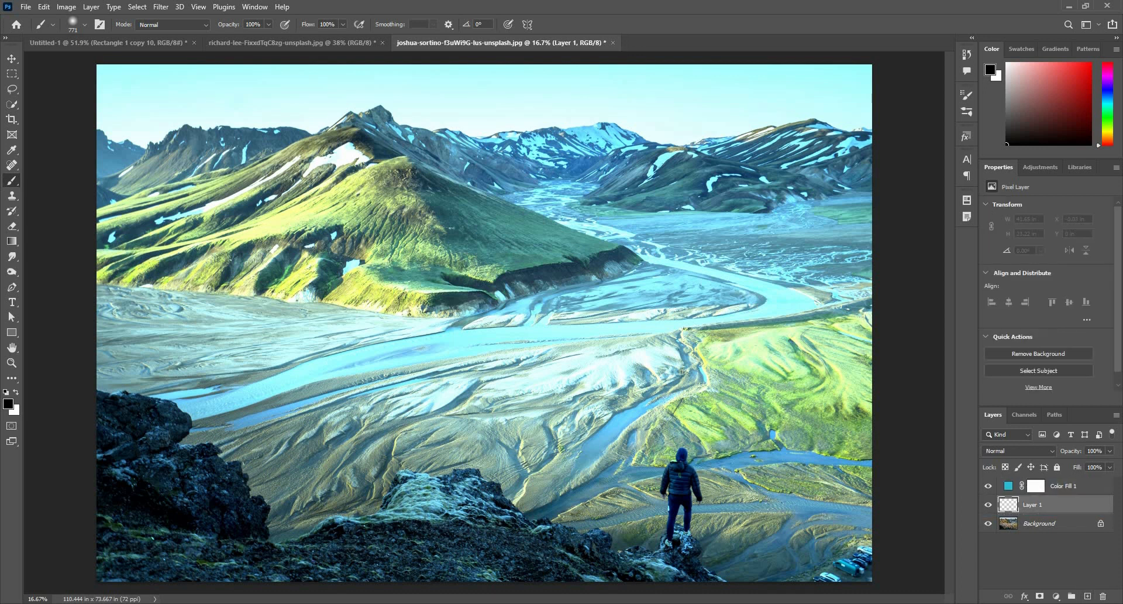
click(678, 247)
key(ctrl+z)
alt+right_click(672, 280)
click(683, 281)
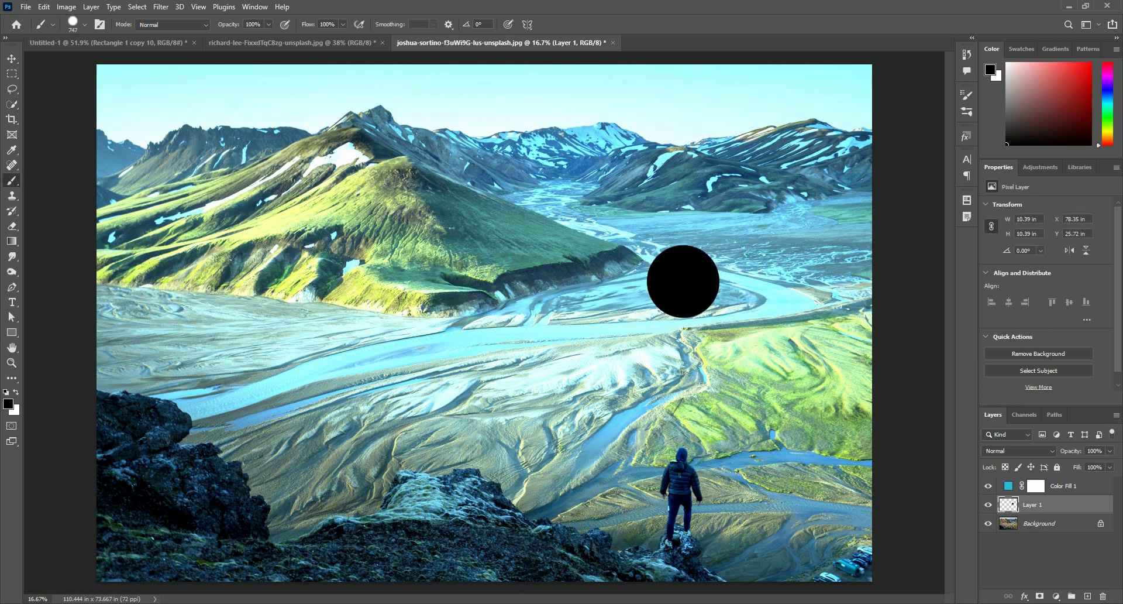
key(x)
click(681, 376)
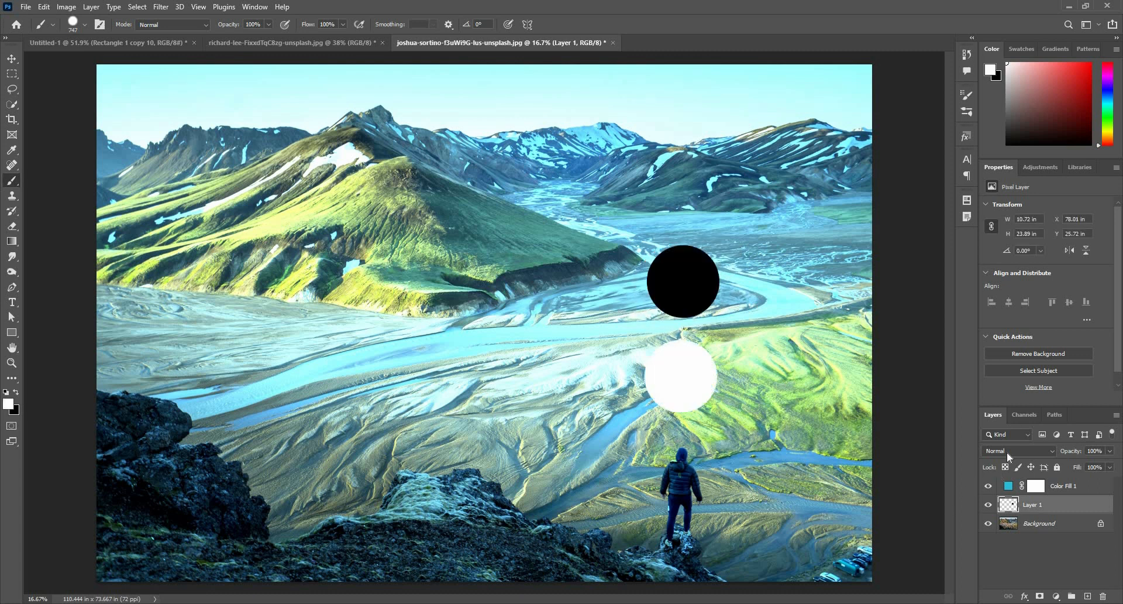
Set the painted dots layer to Linear Dodge (Add) and the color fill layer's Fill to 62%
click(1006, 451)
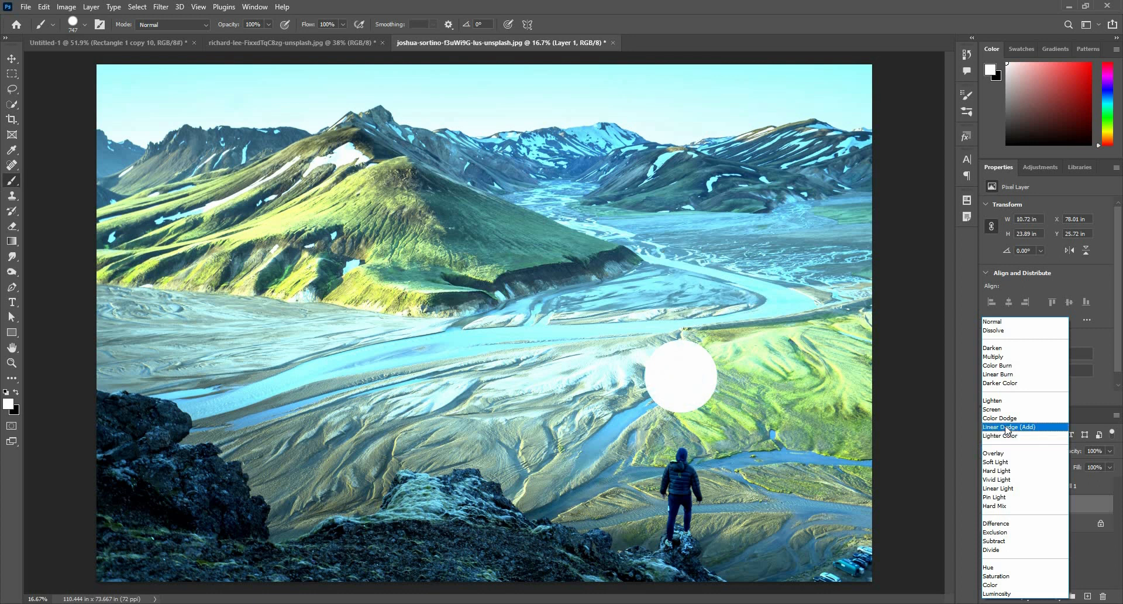
click(1006, 430)
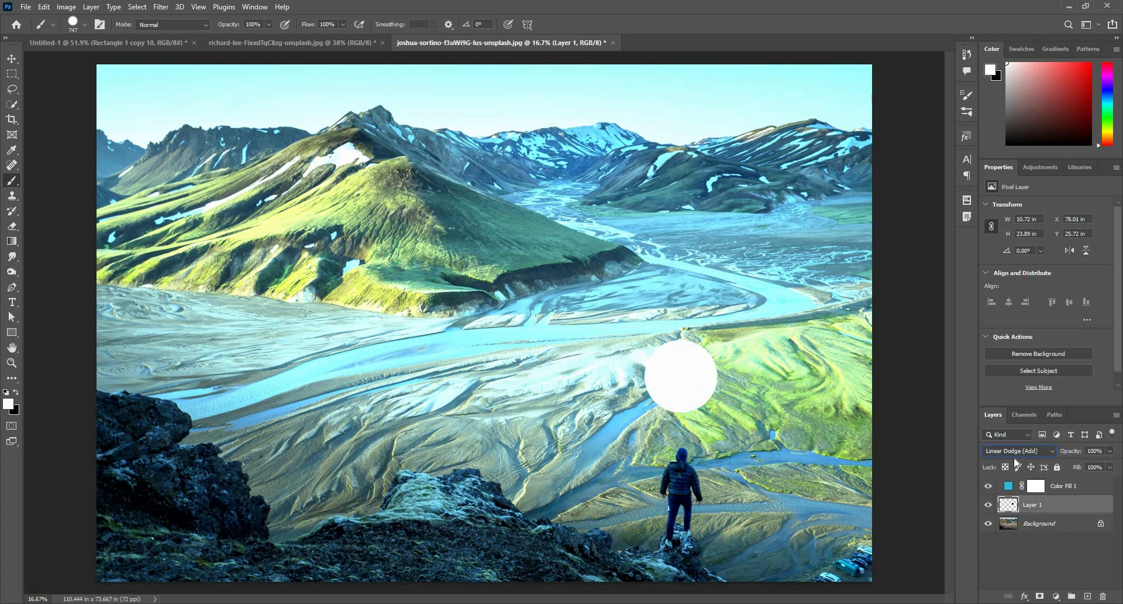
click(1004, 491)
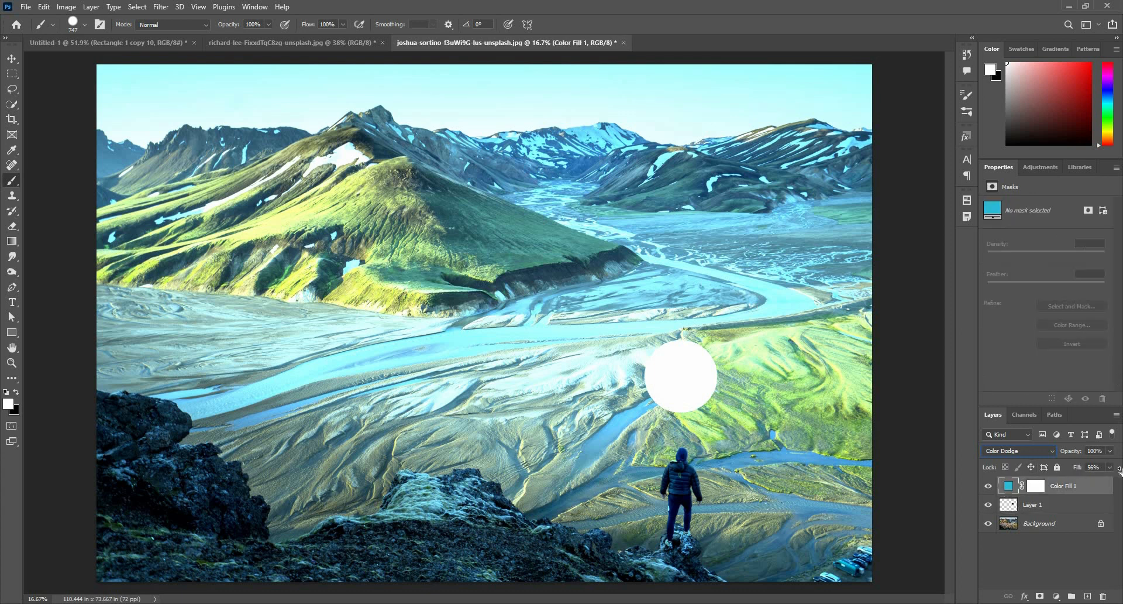
drag(1122, 471, 1101, 473)
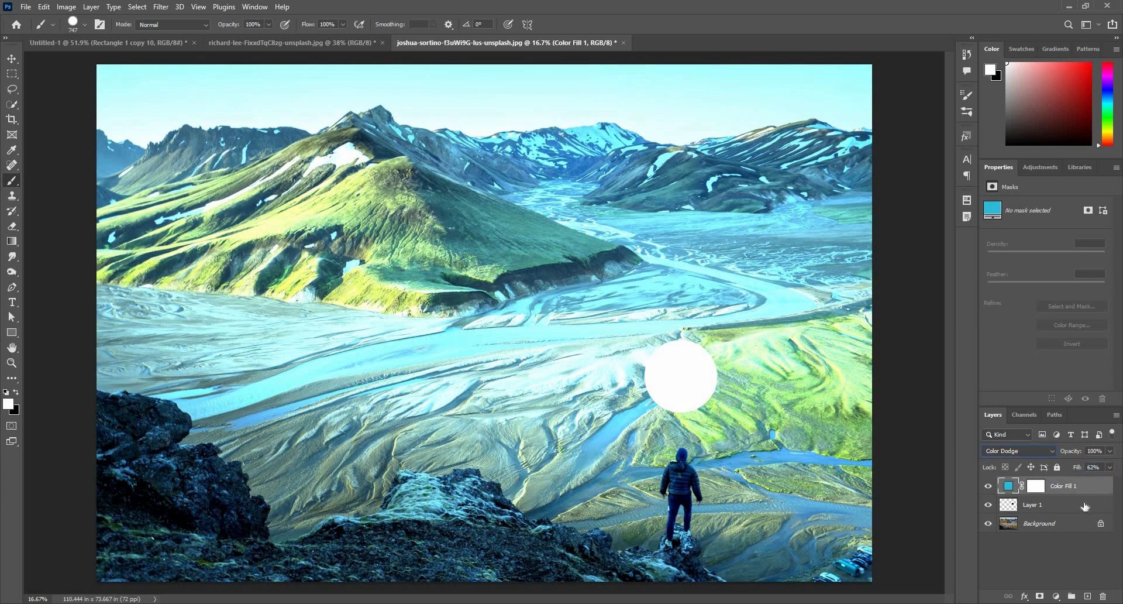
Restore the painted dots layer's blend mode to Normal
click(1085, 506)
click(1065, 487)
click(1053, 504)
click(1035, 449)
click(1015, 321)
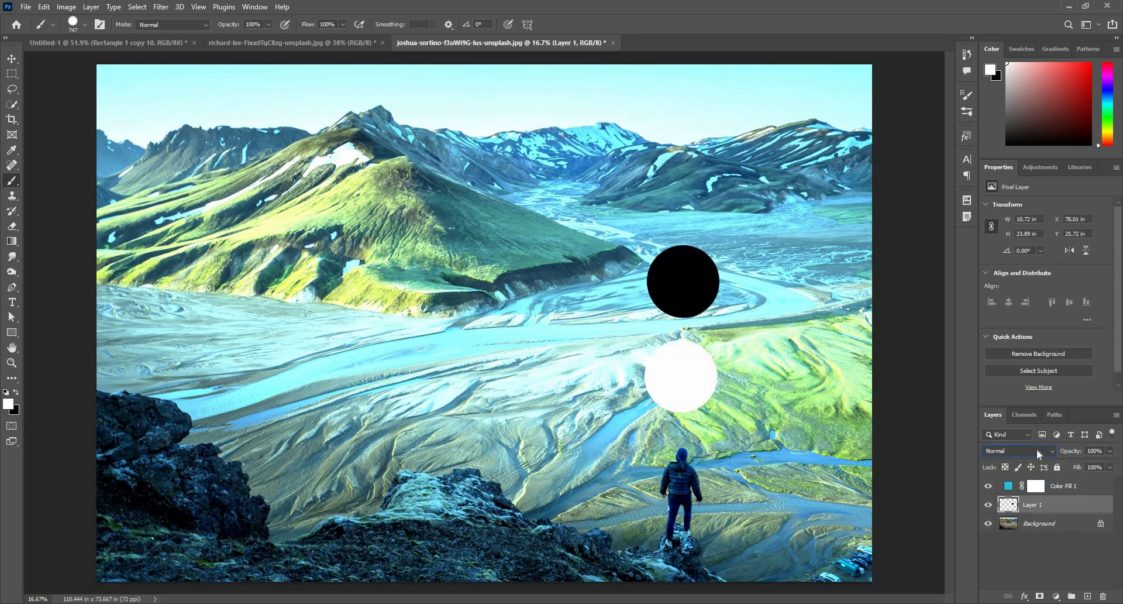
Set the color fill layer to Linear Dodge (Add) with 67% Fill and preview it in Overlay mode
click(1066, 487)
click(1024, 451)
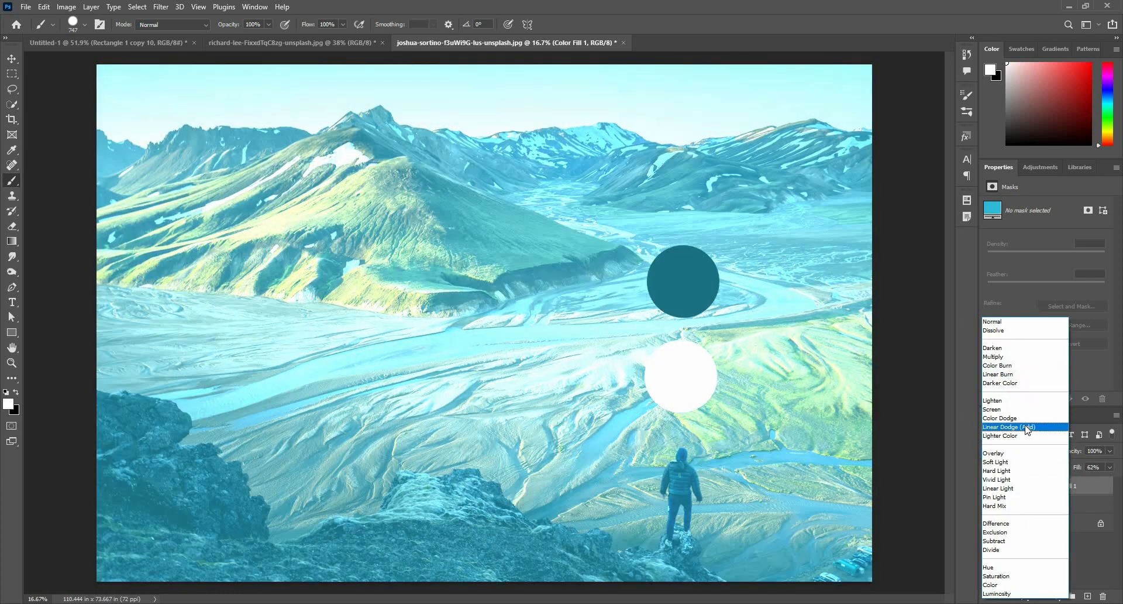
click(1018, 427)
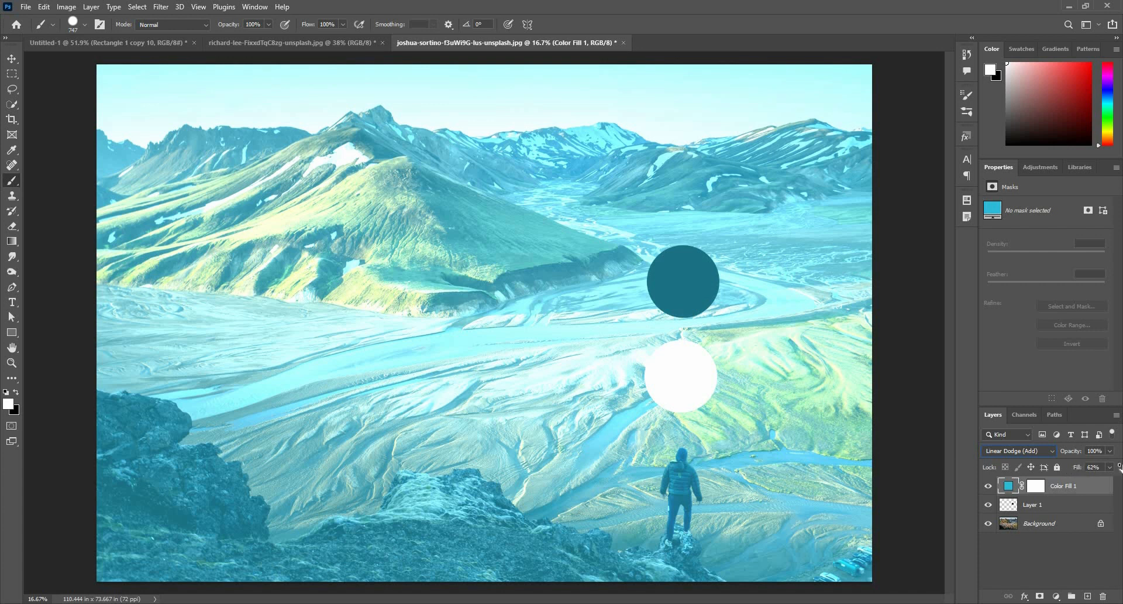
drag(1122, 467, 1122, 467)
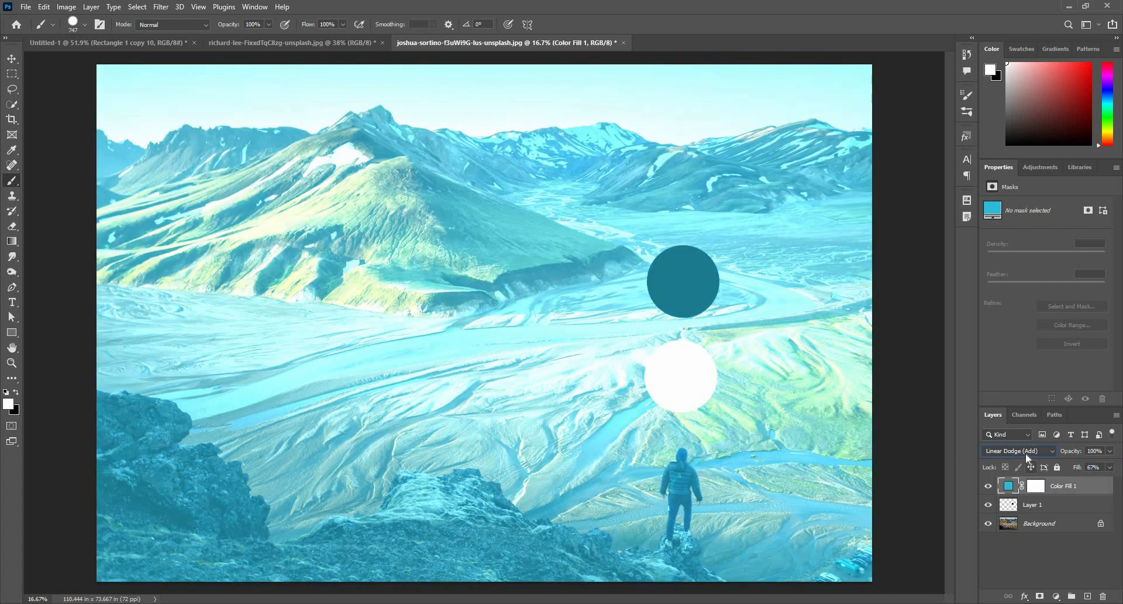
click(1028, 458)
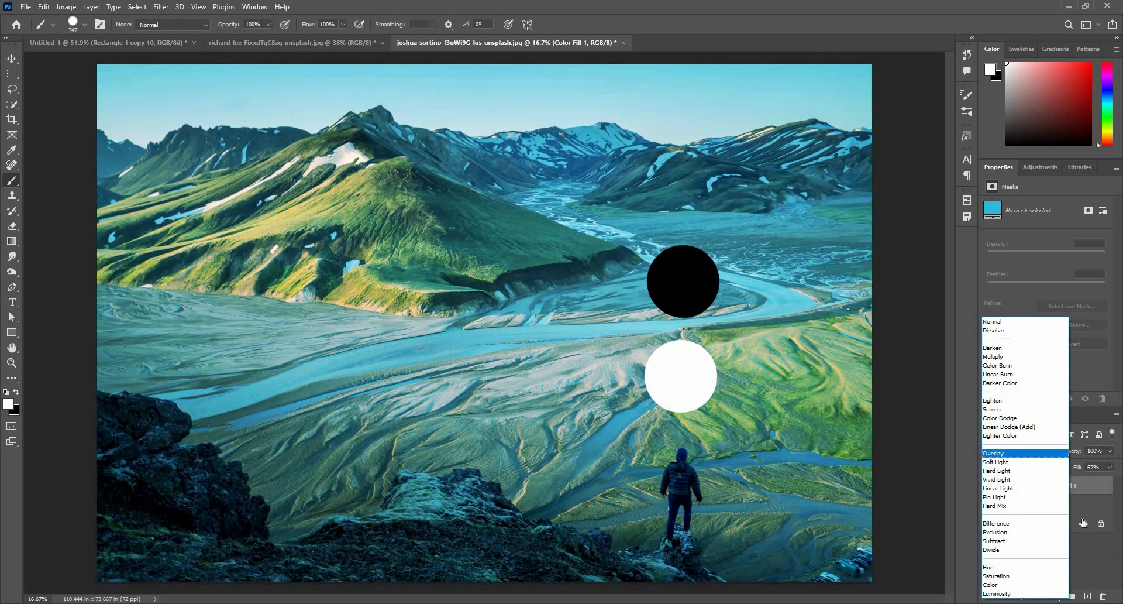
click(1071, 508)
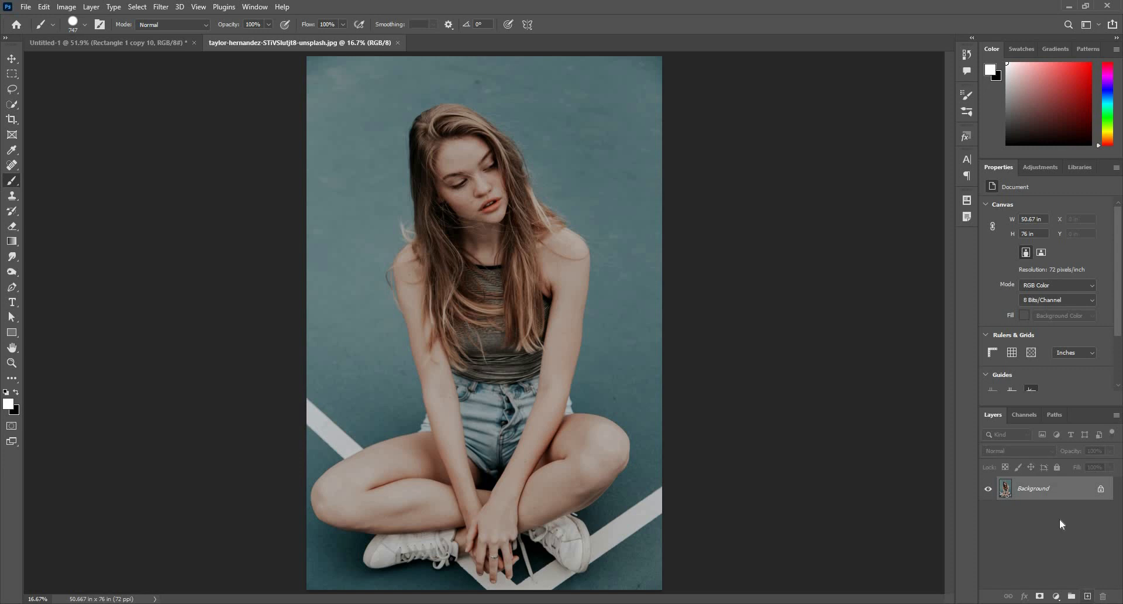
Duplicate the portrait's Background layer in Overlay mode, inspect the face up close, and delete the copy
key(ctrl+j)
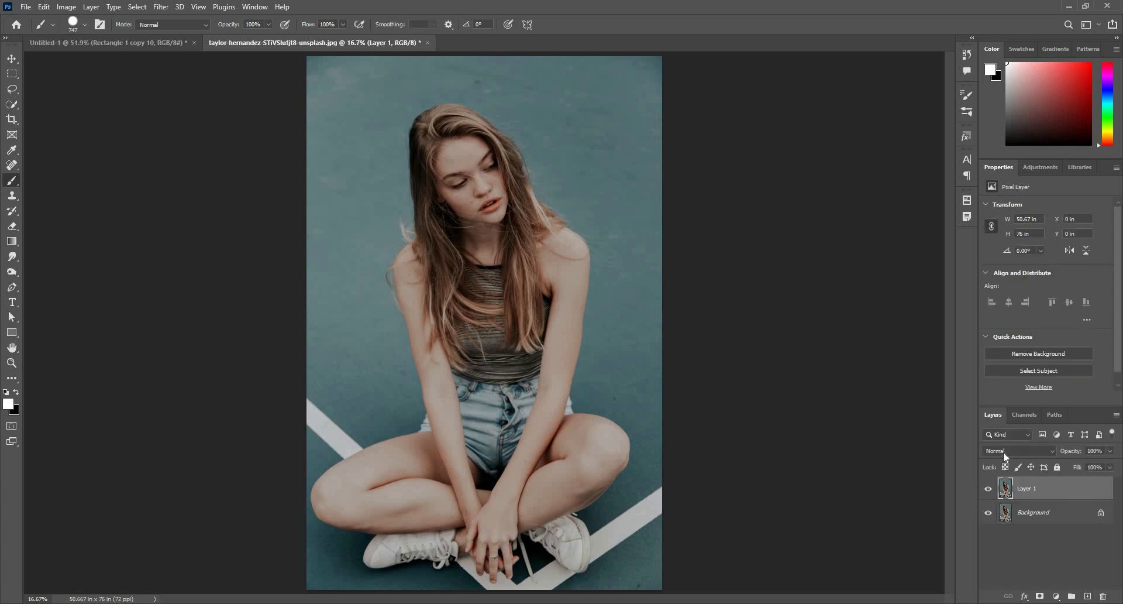
click(1003, 451)
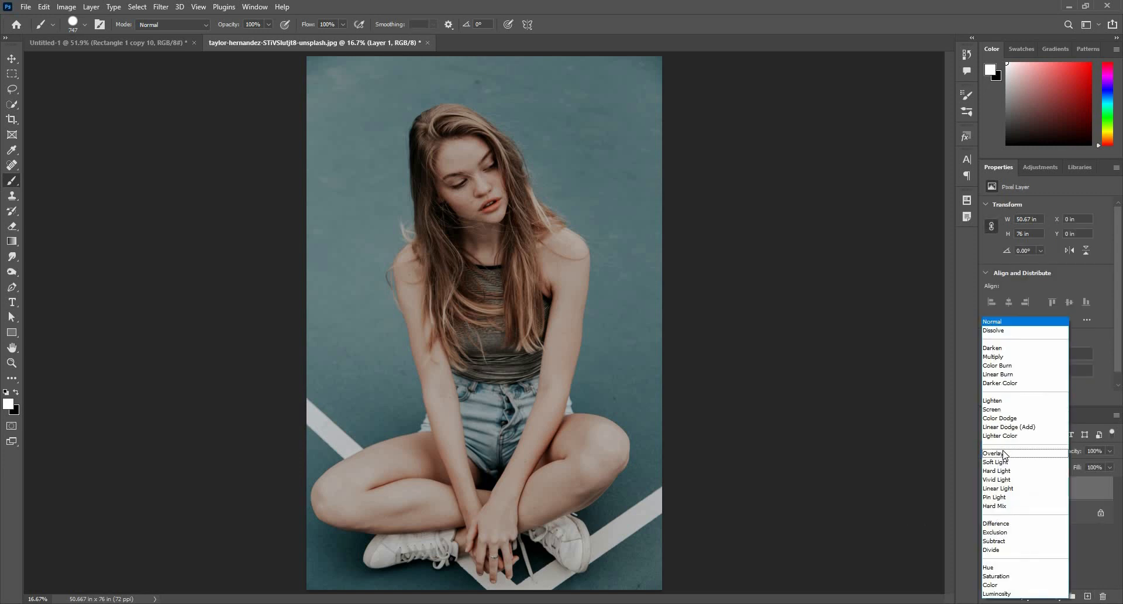
click(1004, 453)
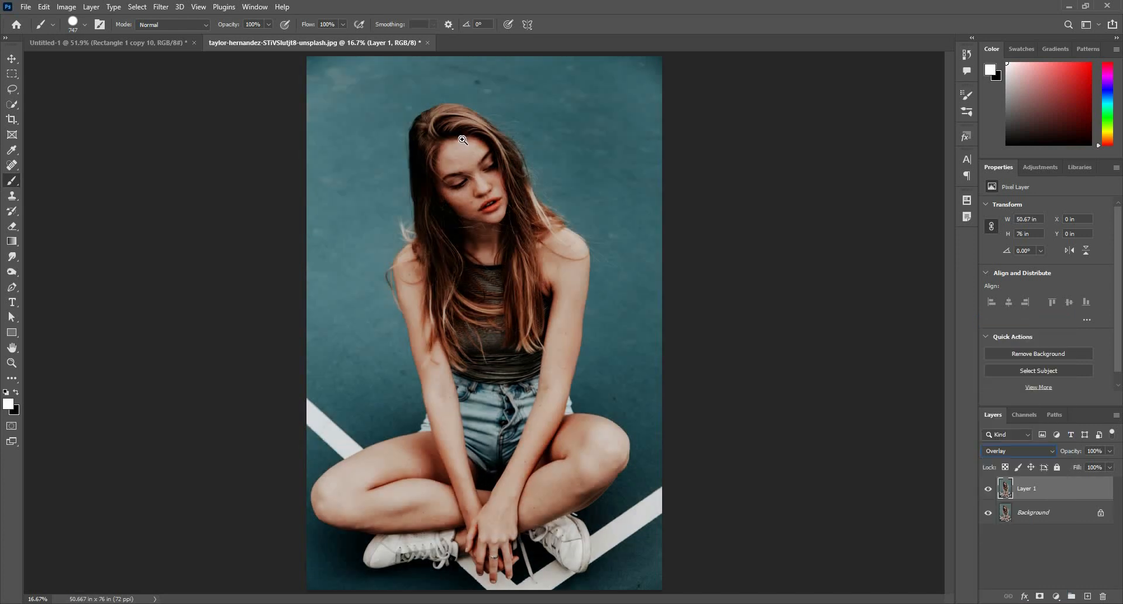
drag(463, 140, 530, 157)
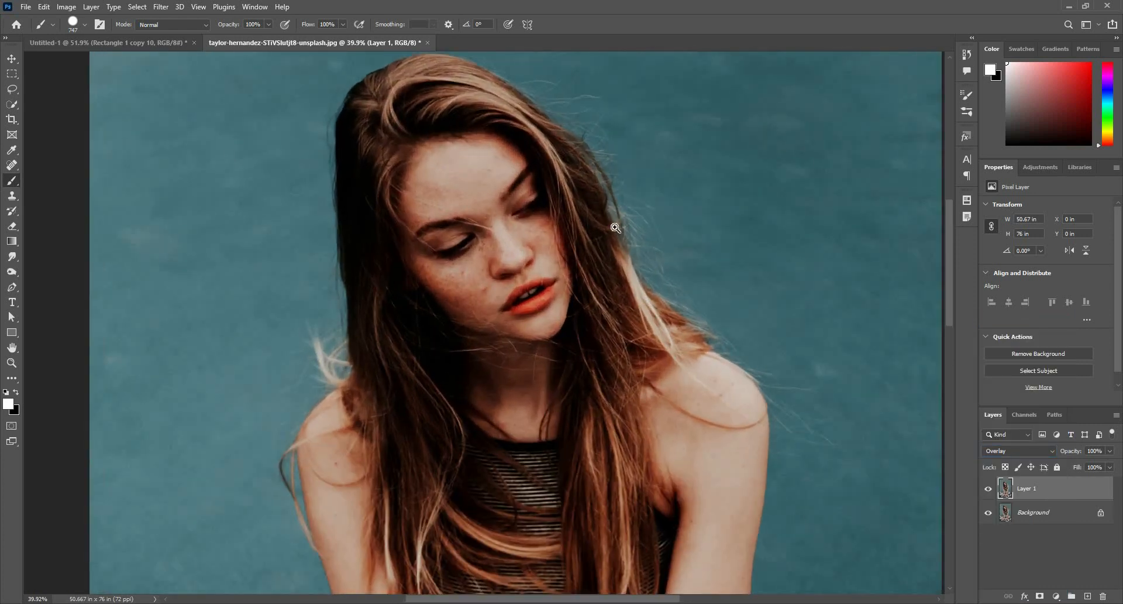
drag(614, 228, 558, 231)
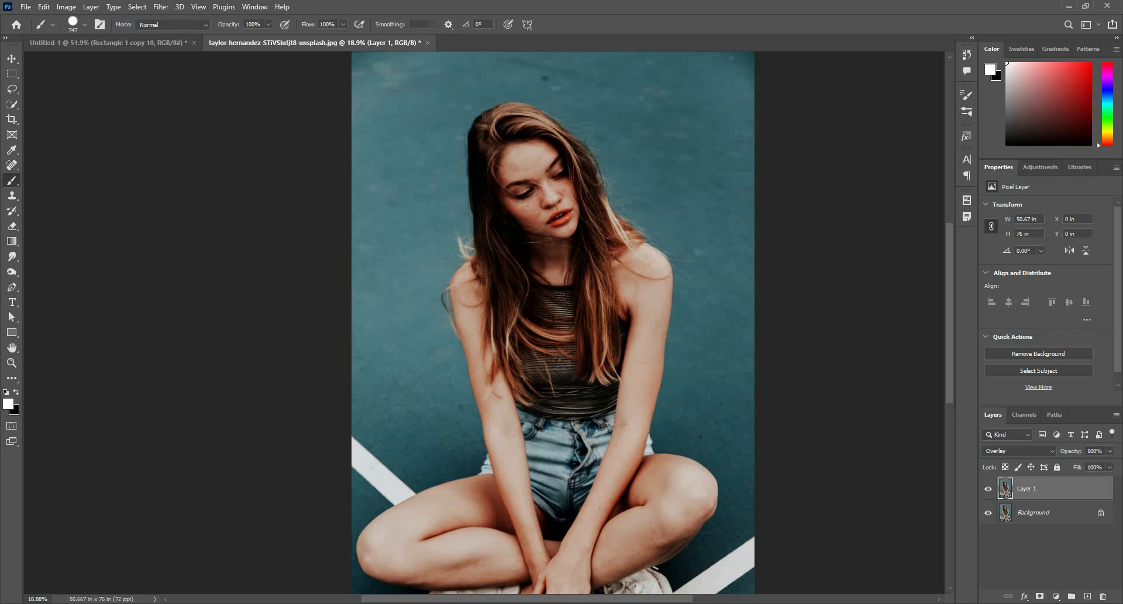
key(Delete)
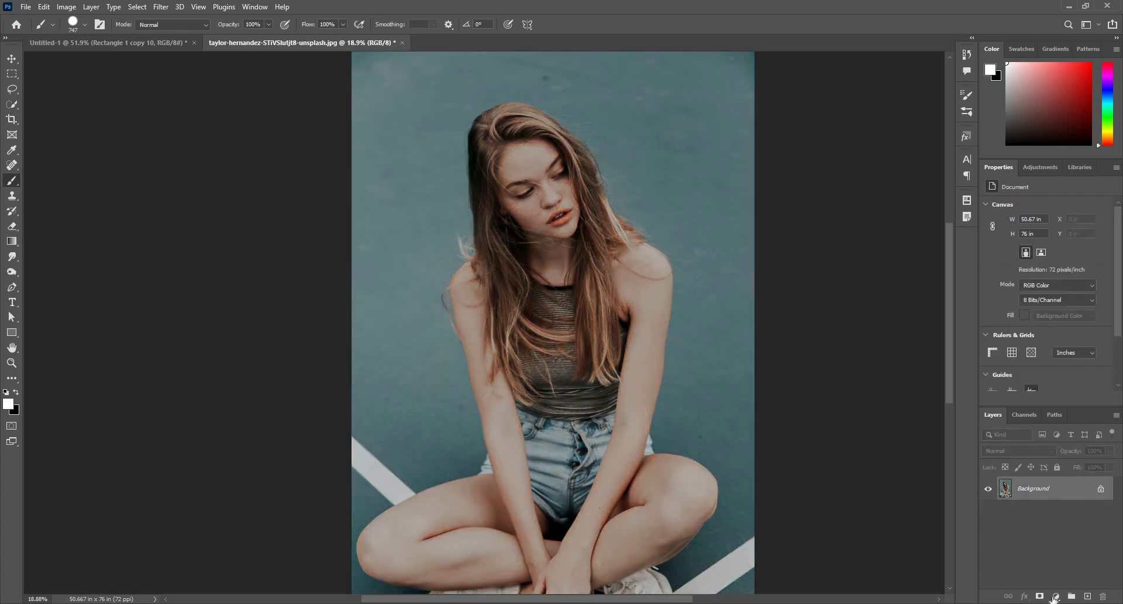
Add a Levels adjustment layer above the portrait and set its blend mode to Overlay
click(1057, 596)
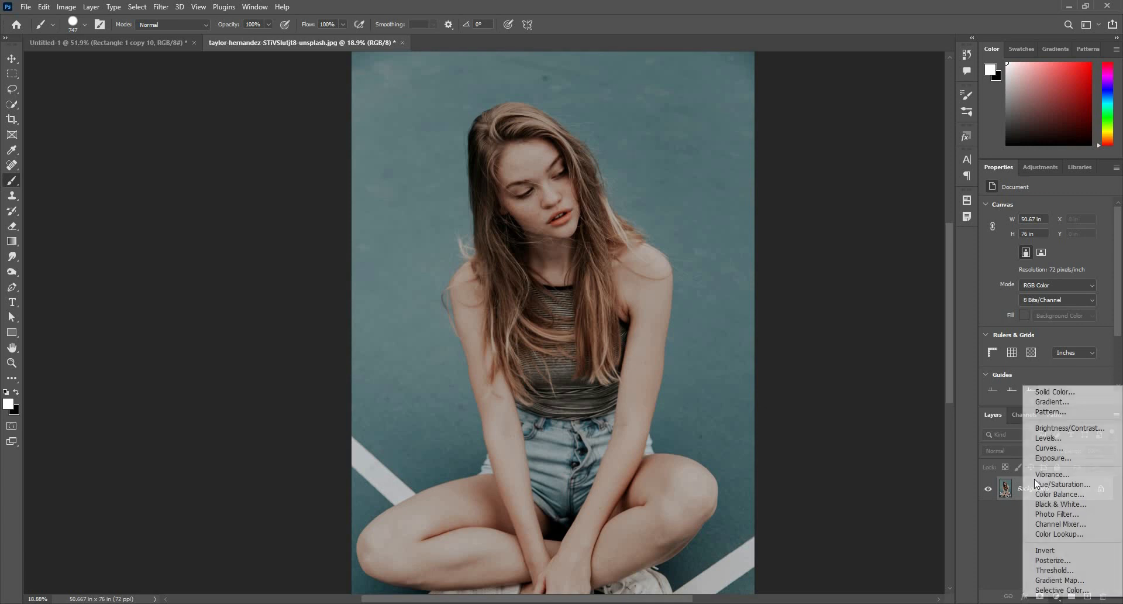
click(1051, 439)
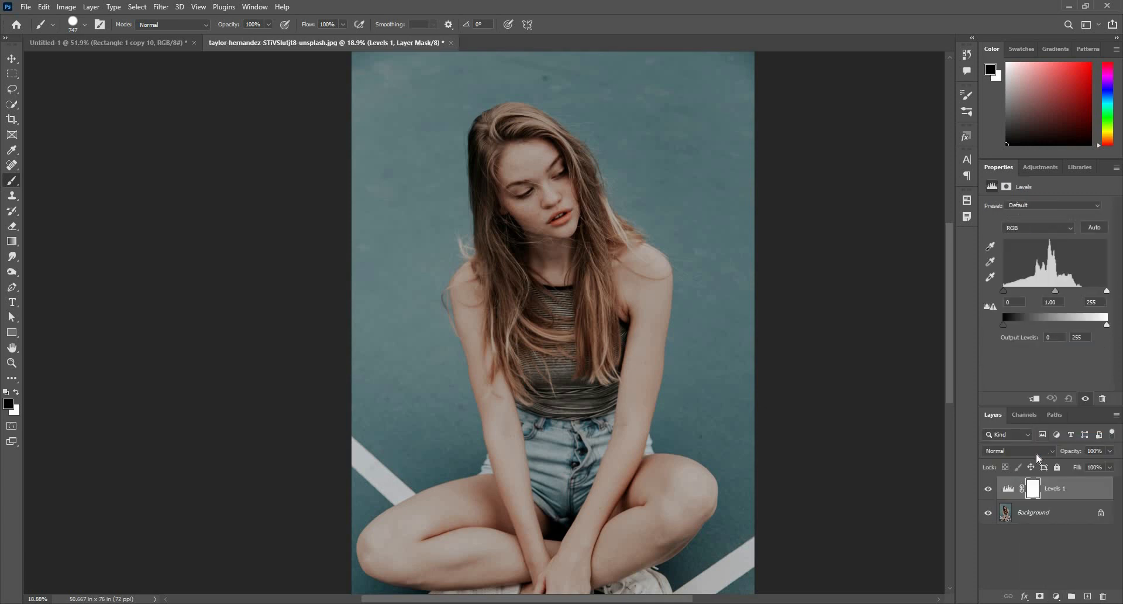
click(1037, 453)
click(1034, 454)
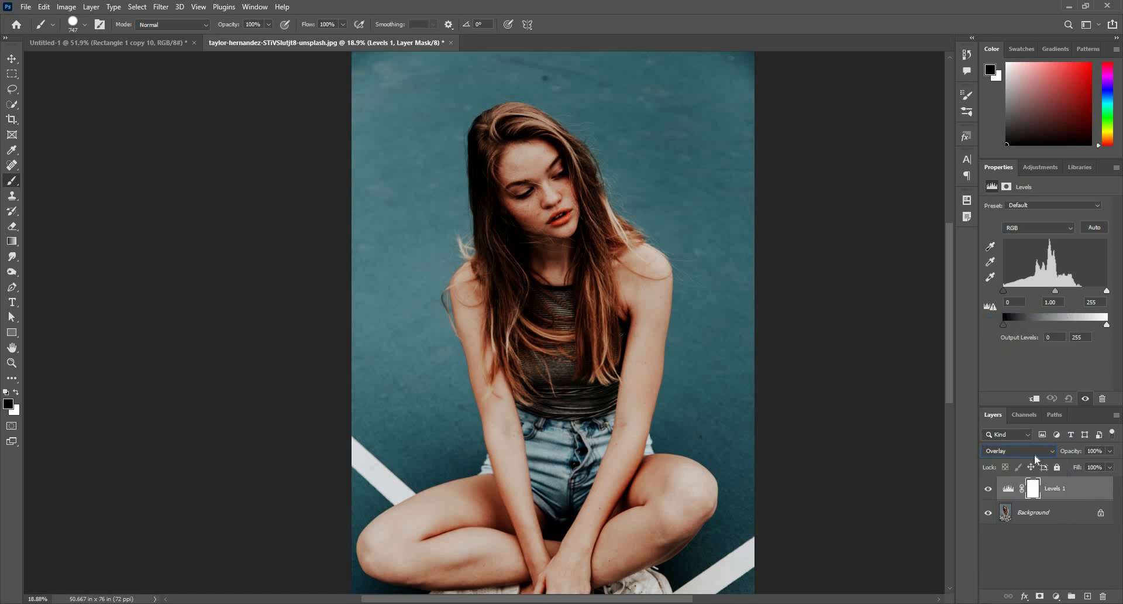
Return the Levels layer's blend mode to Normal and delete the layer
click(1035, 454)
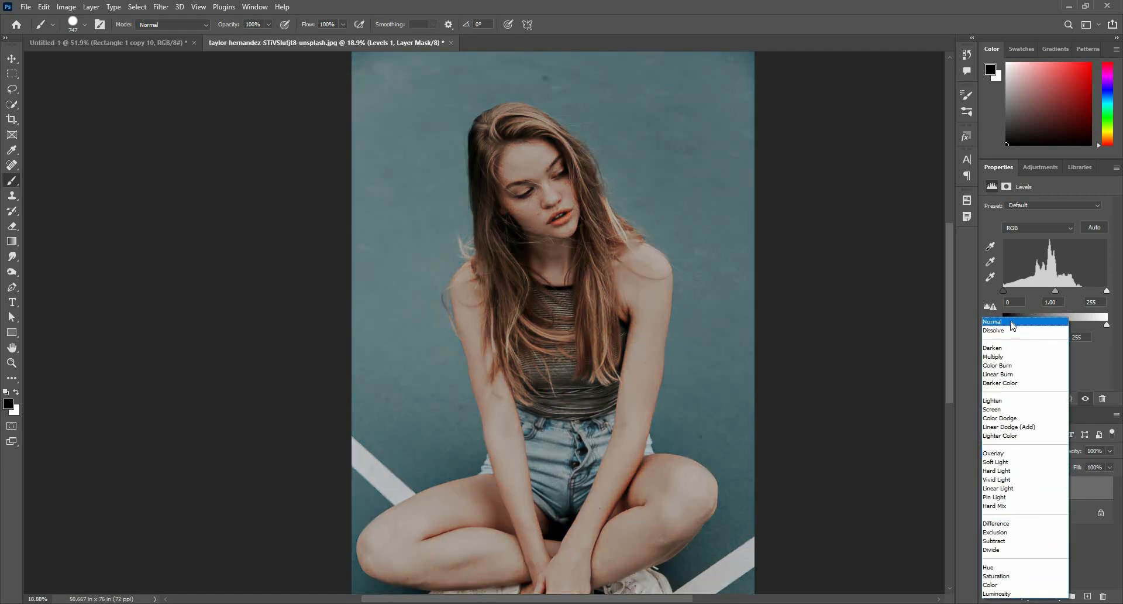
click(1012, 322)
click(1007, 488)
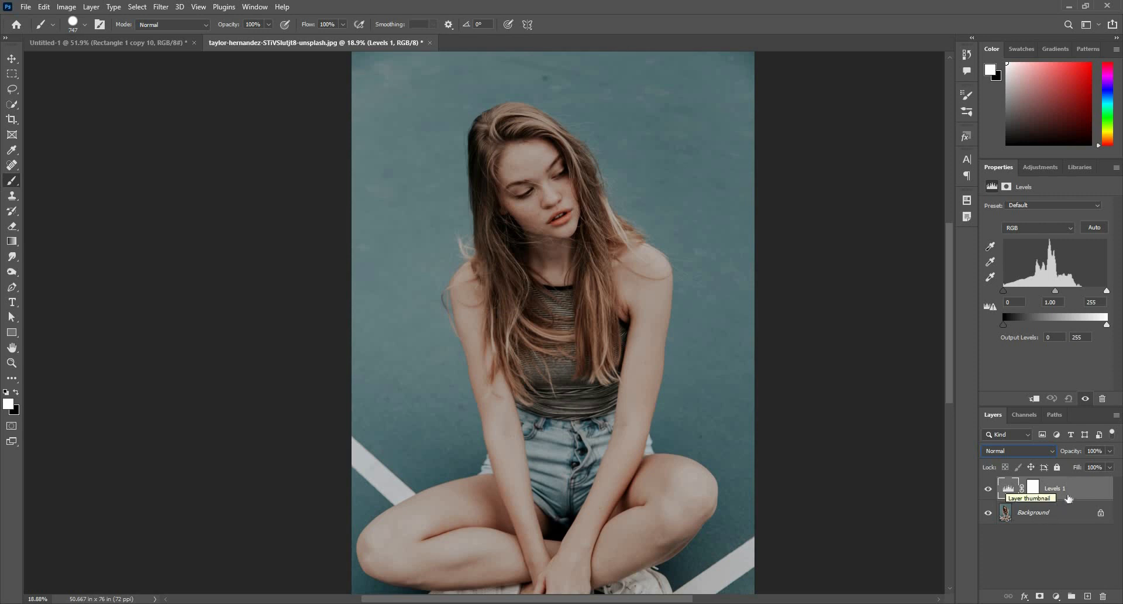
click(1104, 595)
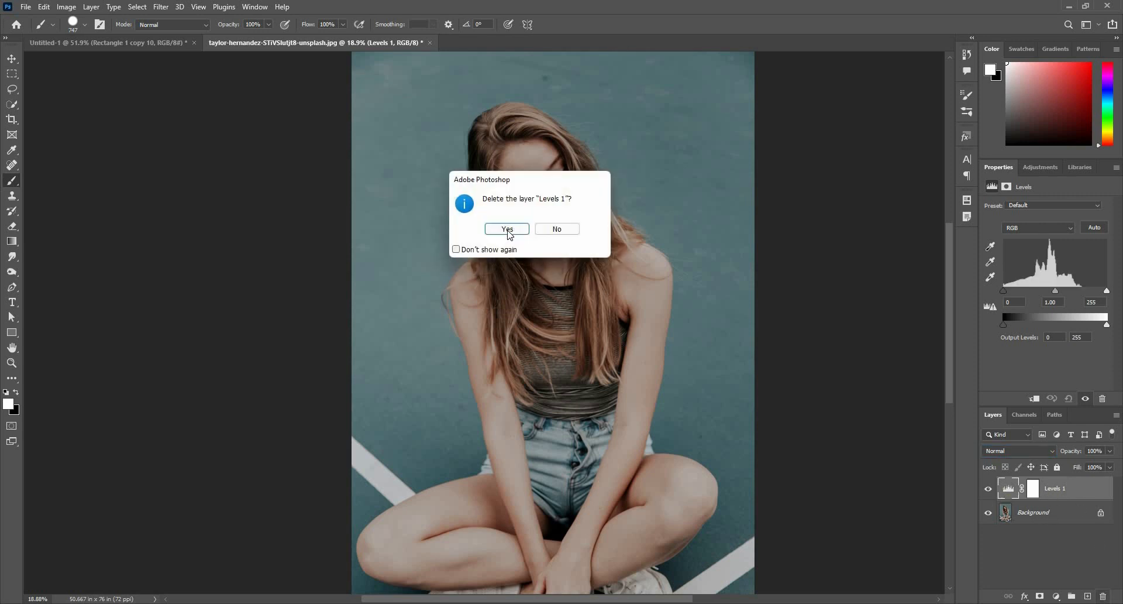
click(507, 229)
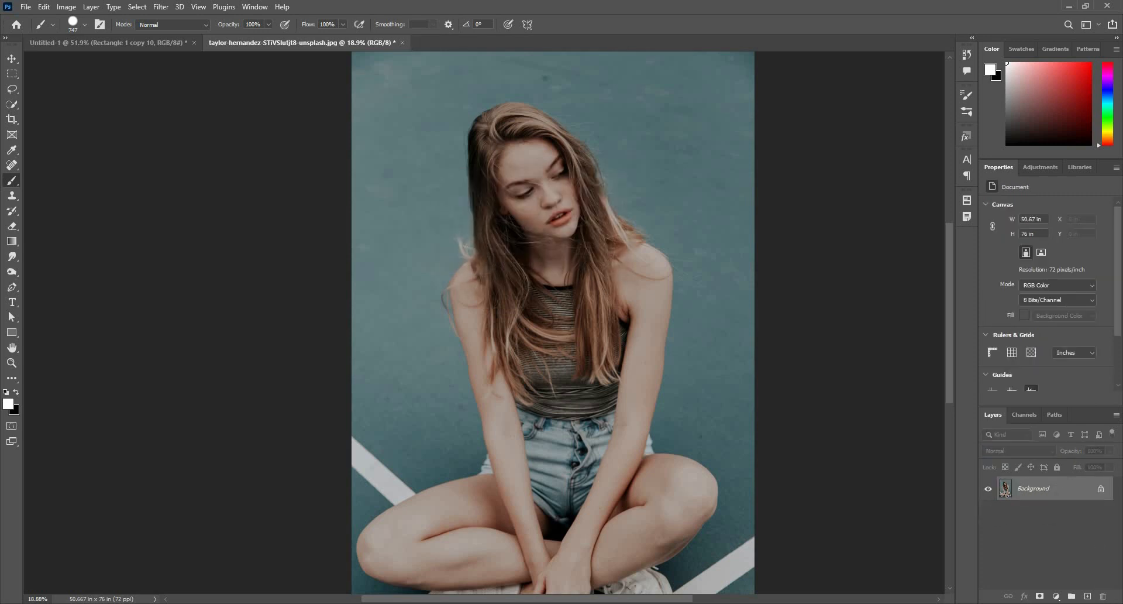
Duplicate the portrait's Background layer, then set the striped rectangle layer in the Untitled-1 document to Overlay
key(ctrl+j)
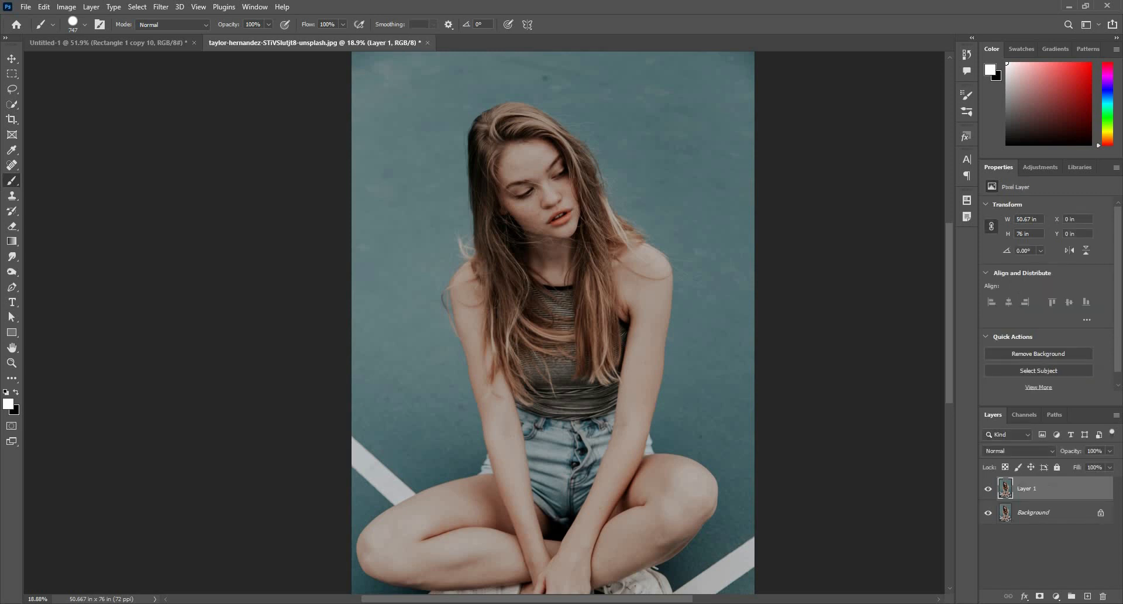
click(146, 44)
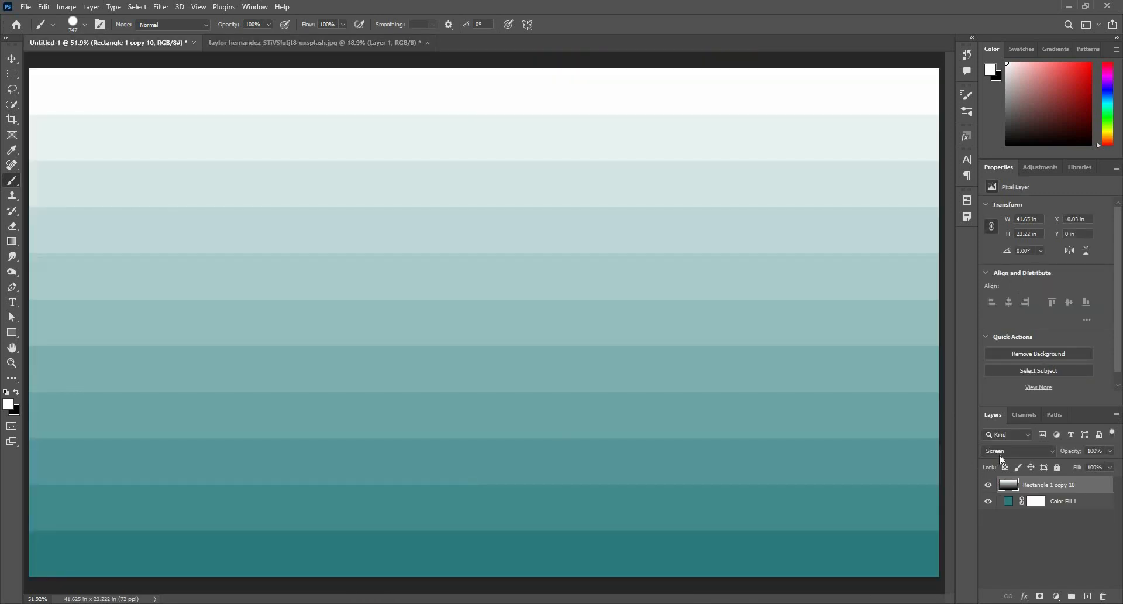
click(1002, 454)
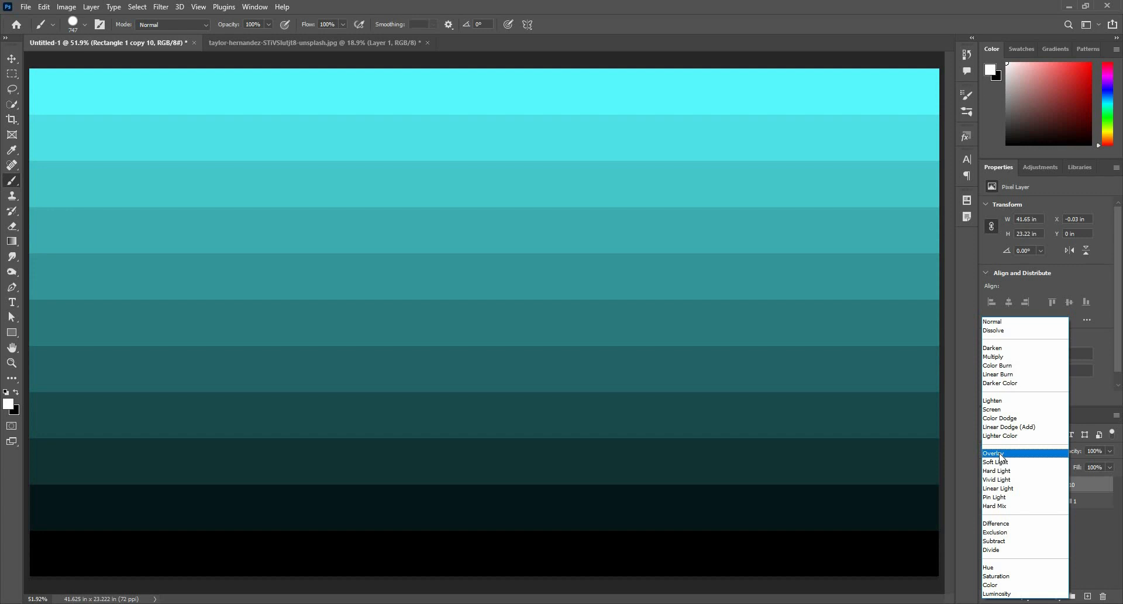
click(1000, 454)
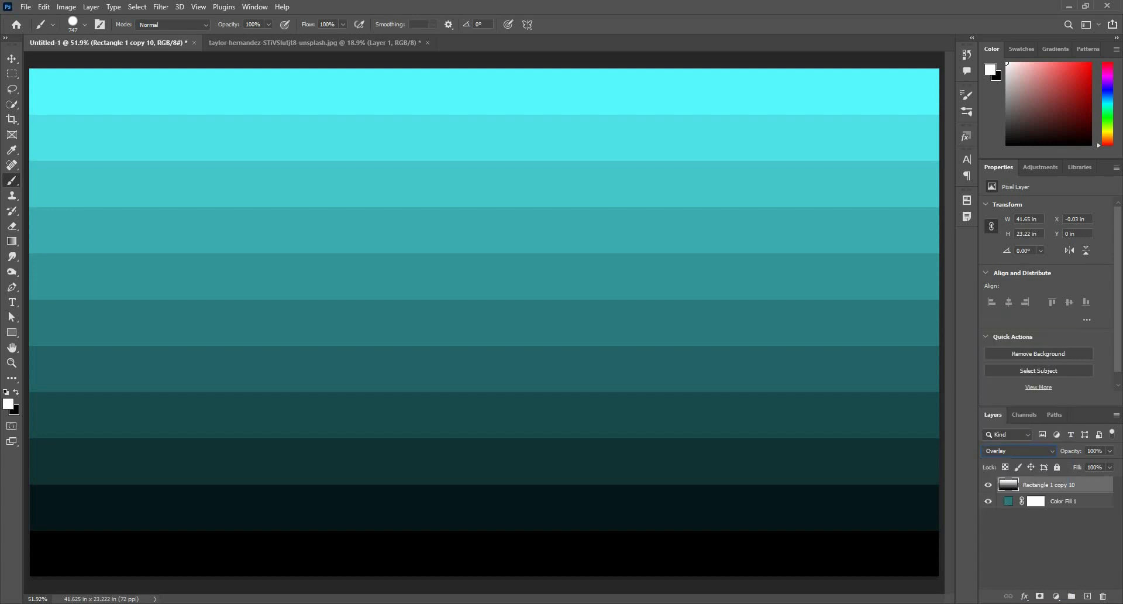
Compare the teal fill with and without the Overlay stripes by toggling the striped rectangle layer's visibility
drag(771, 318, 730, 321)
click(986, 485)
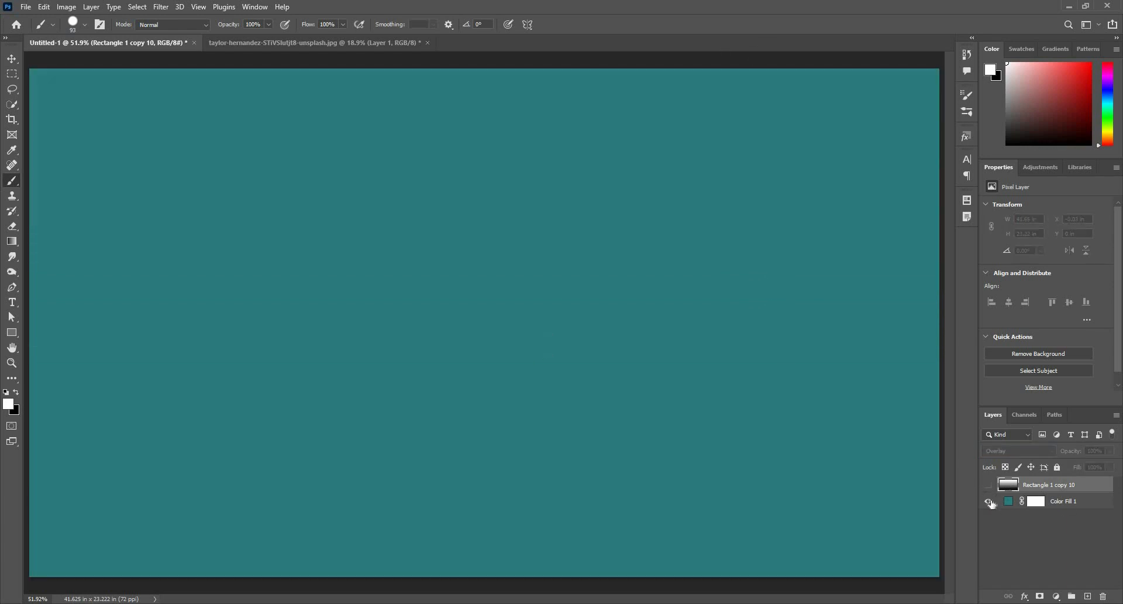
click(988, 485)
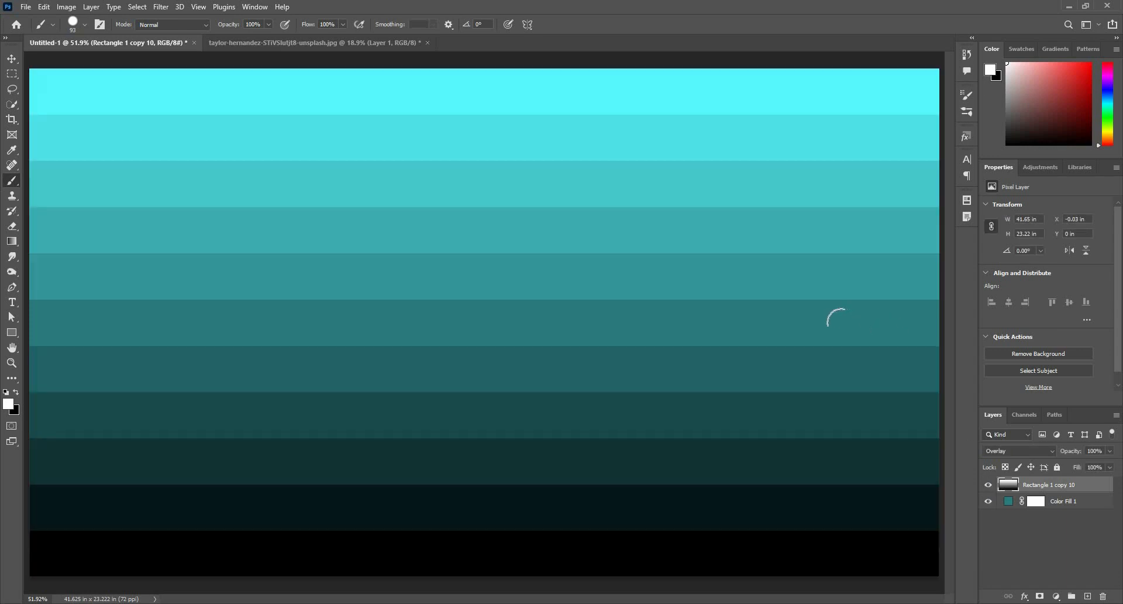
click(987, 485)
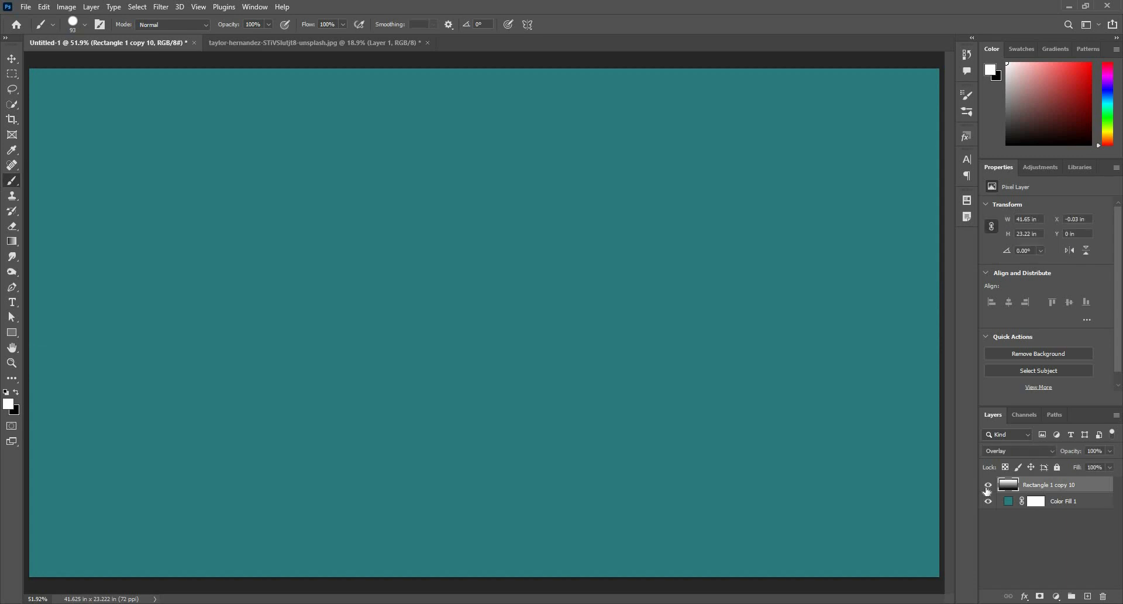
click(987, 486)
click(988, 487)
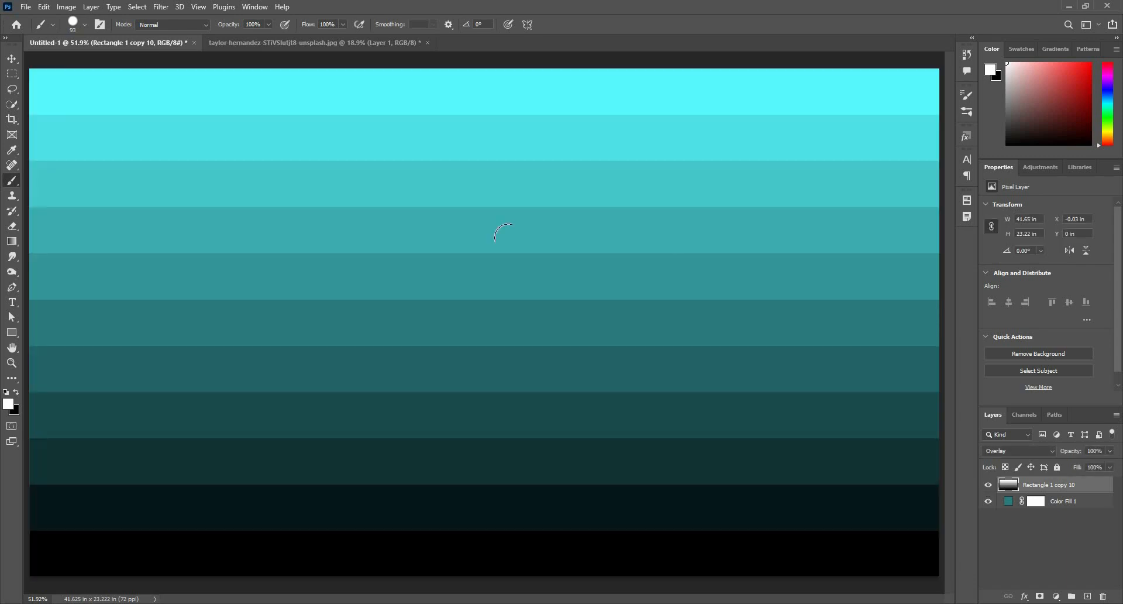
Copy the striped Overlay layer from Untitled-1 onto the portrait, inspect its effect up close, and delete the copy
click(297, 43)
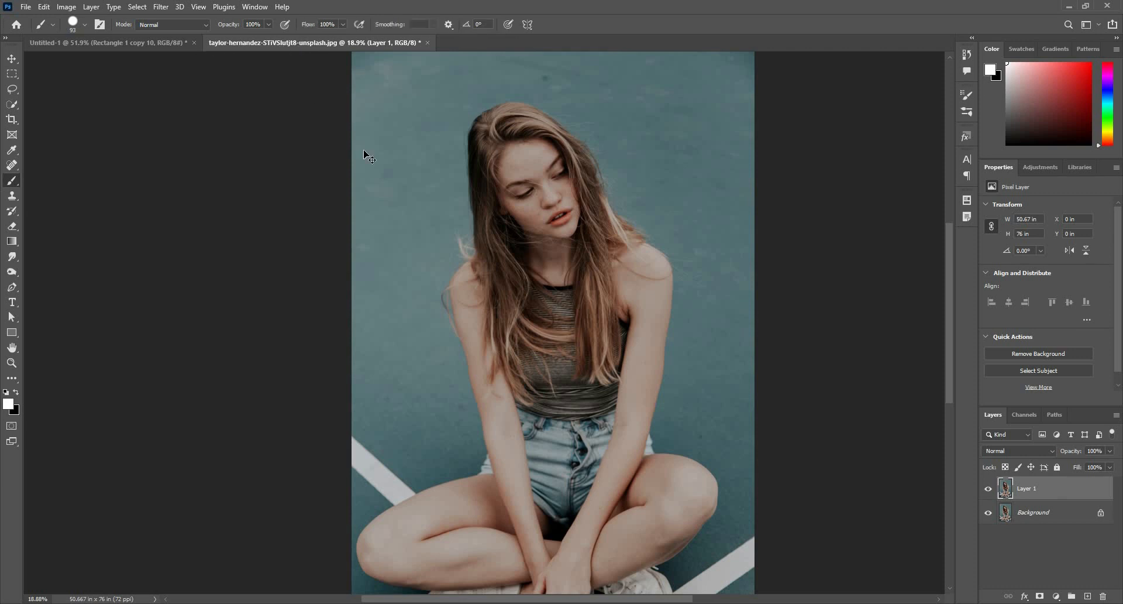
key(v)
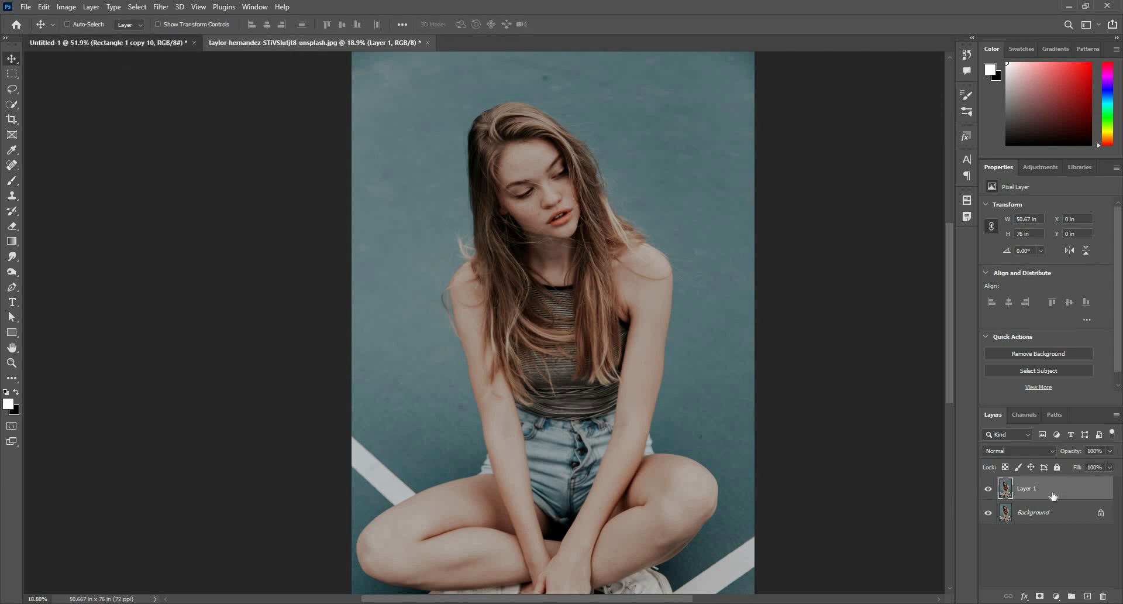
click(108, 43)
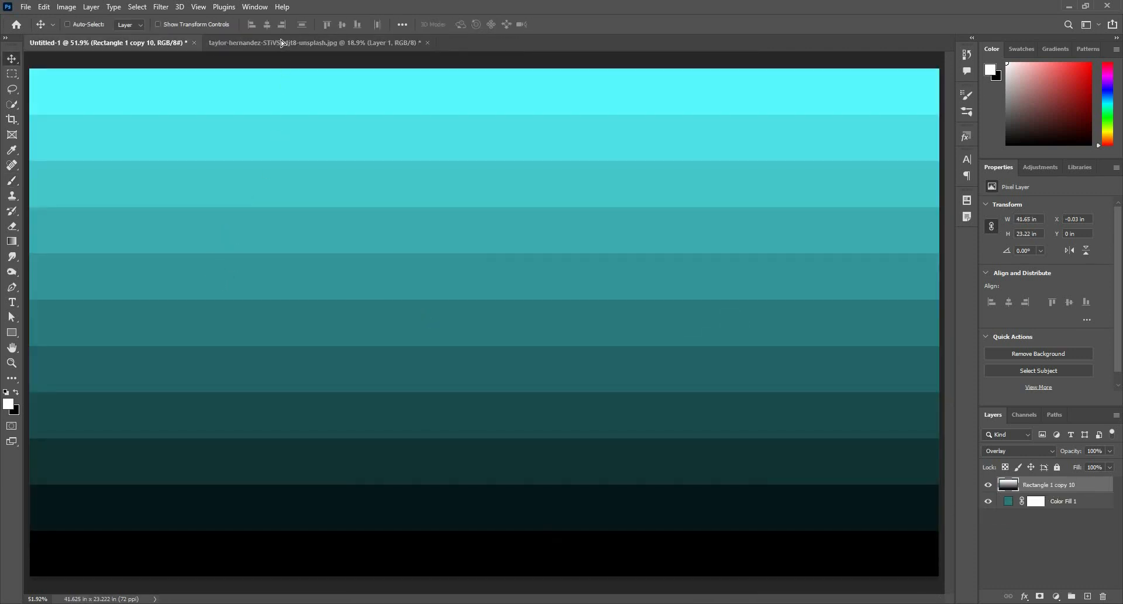
drag(280, 40, 806, 311)
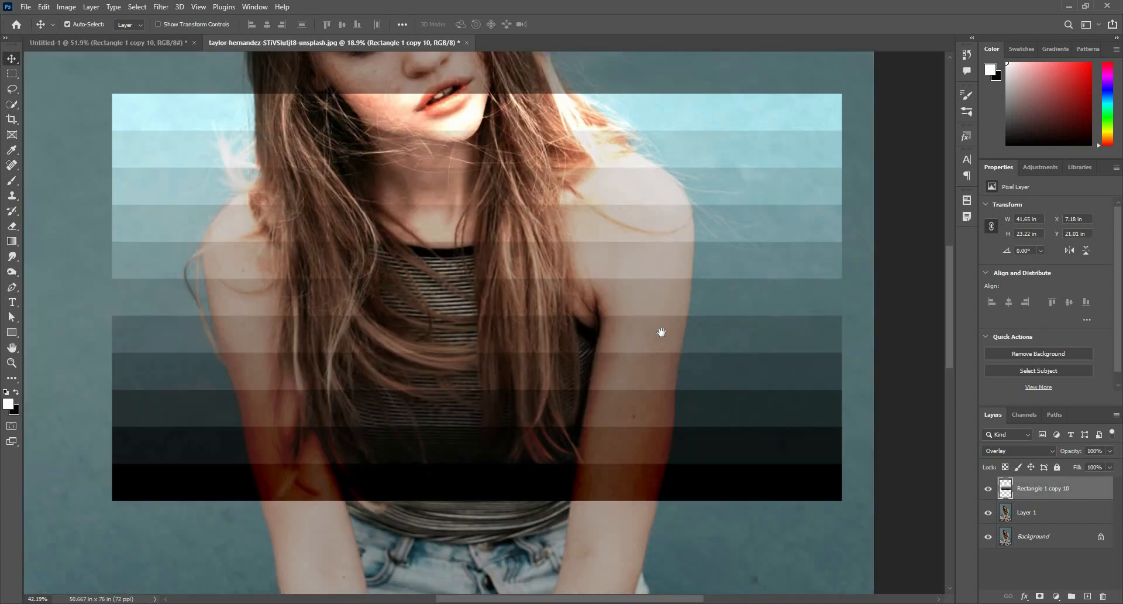
drag(661, 333, 722, 293)
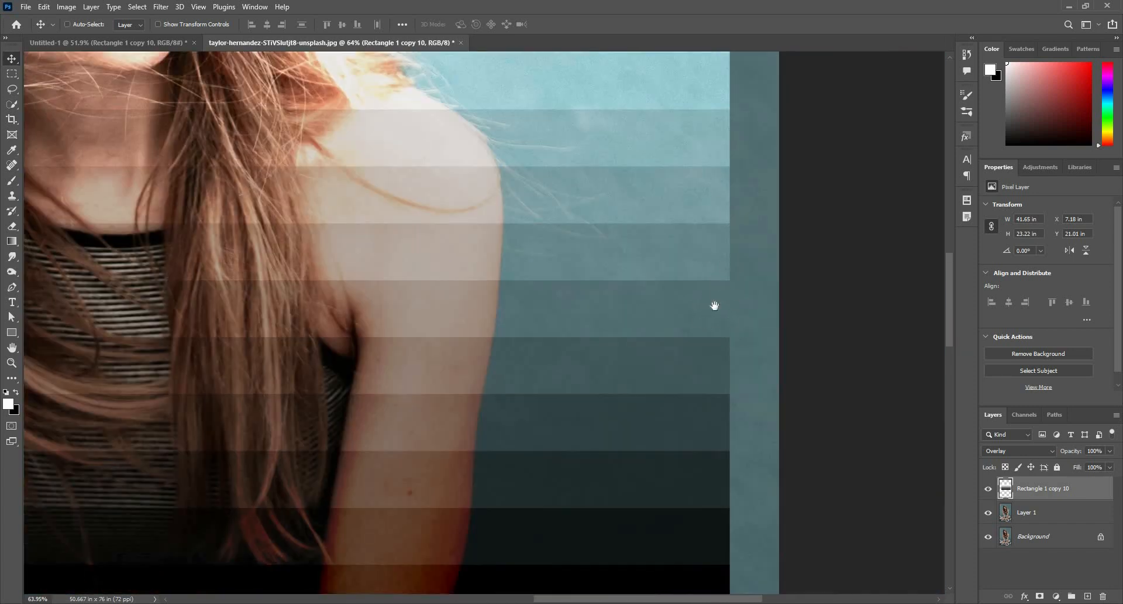
drag(709, 312, 669, 317)
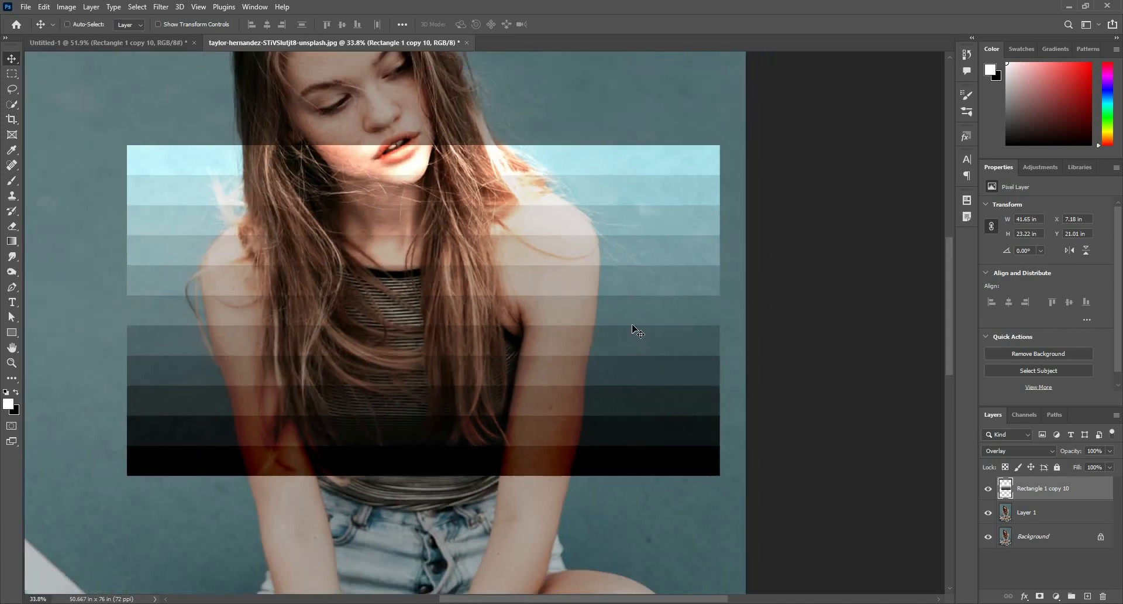
key(Delete)
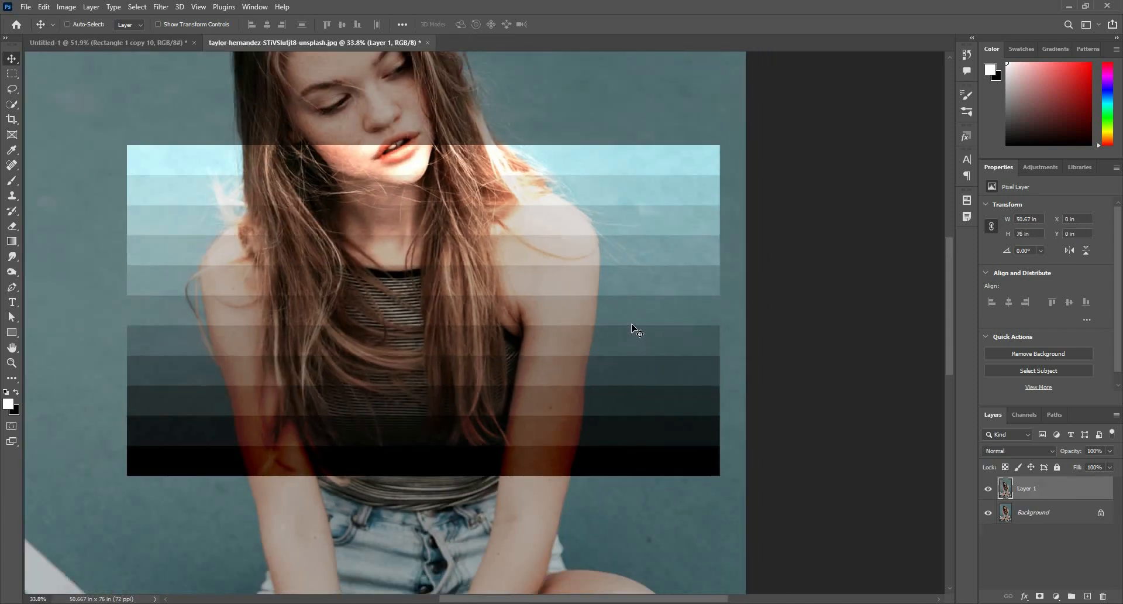
drag(611, 327, 571, 326)
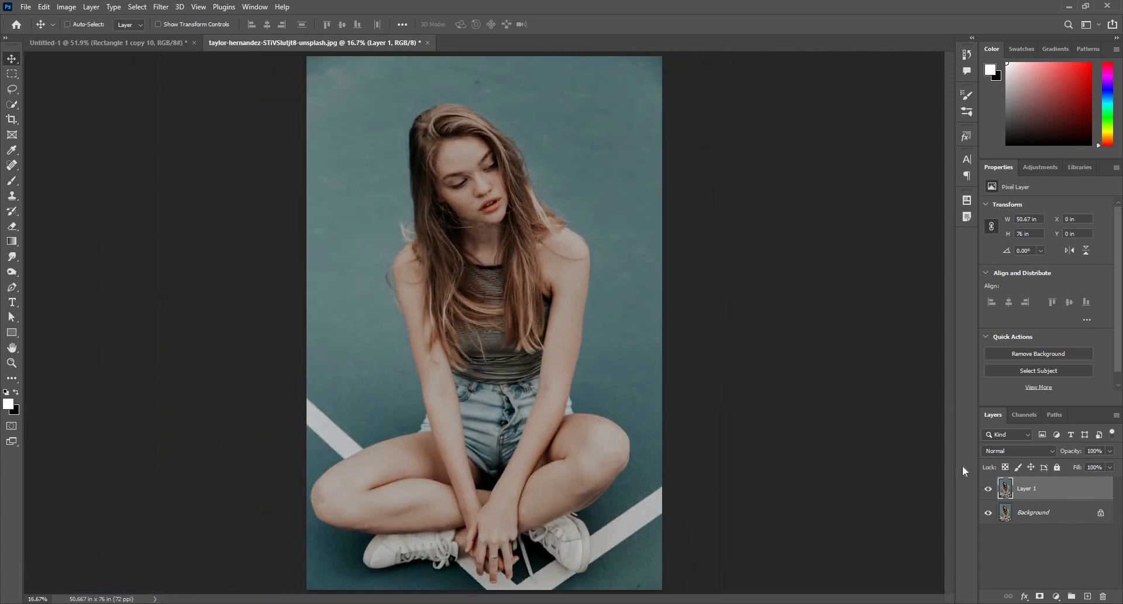
Set the portrait's Layer 1 to Soft Light and compare the image with the layer hidden and shown
click(1012, 449)
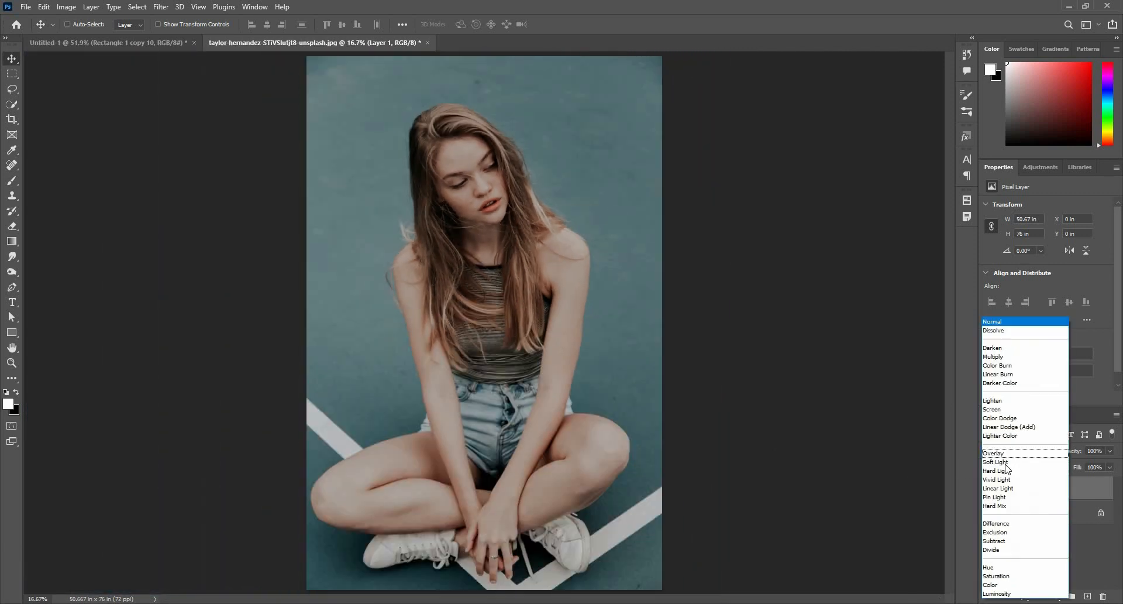
key(Return)
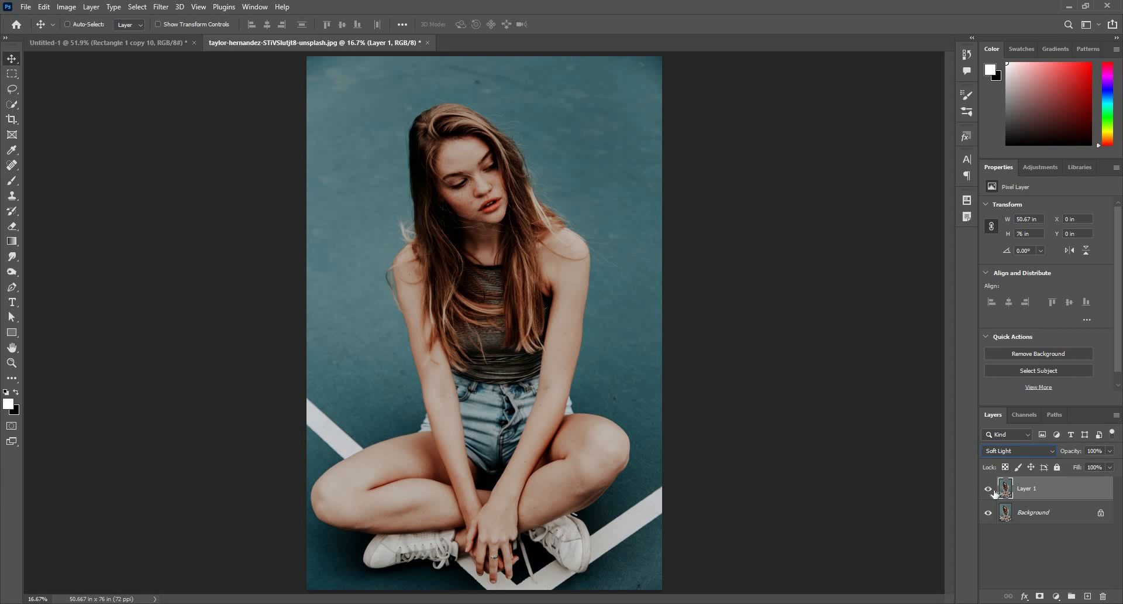
click(1005, 451)
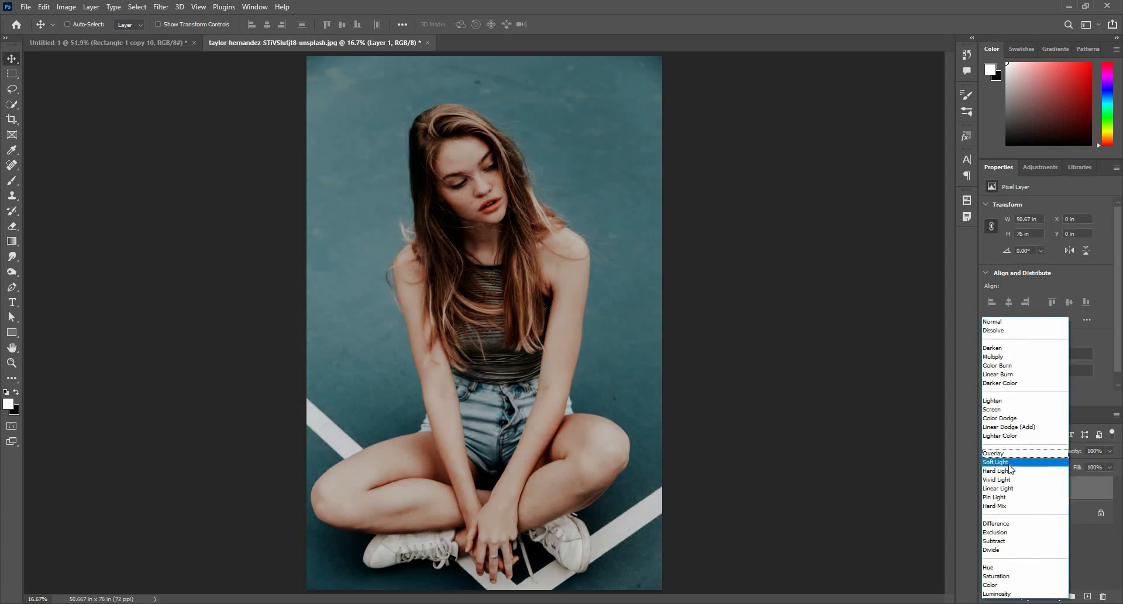
key(Escape)
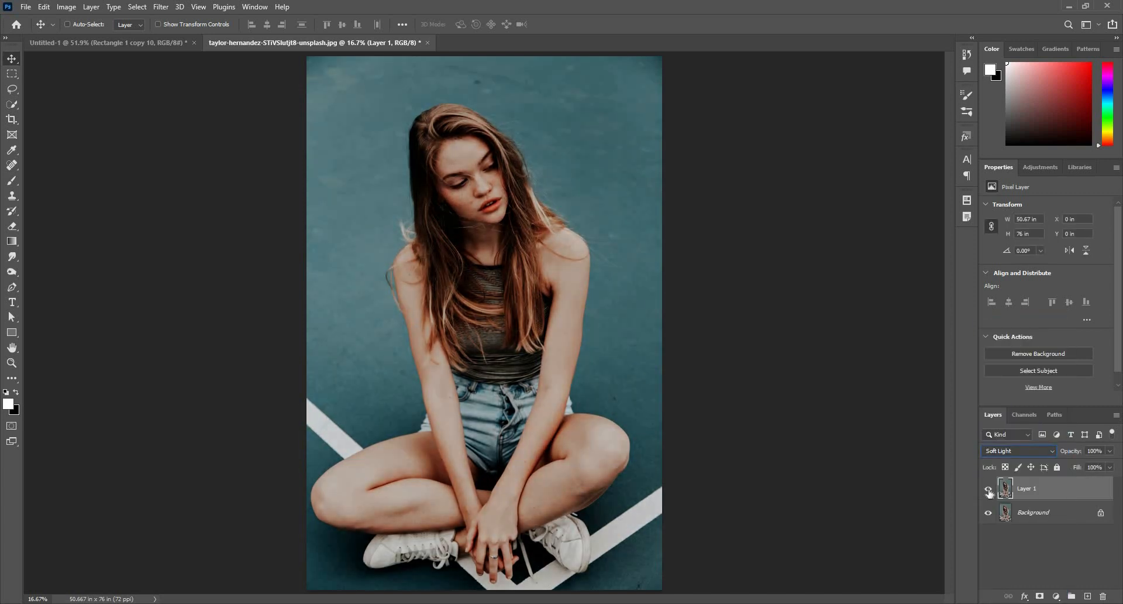
click(989, 490)
click(988, 489)
Switch Layer 1 to Overlay for comparison and return it to Soft Light
click(1003, 457)
click(1010, 458)
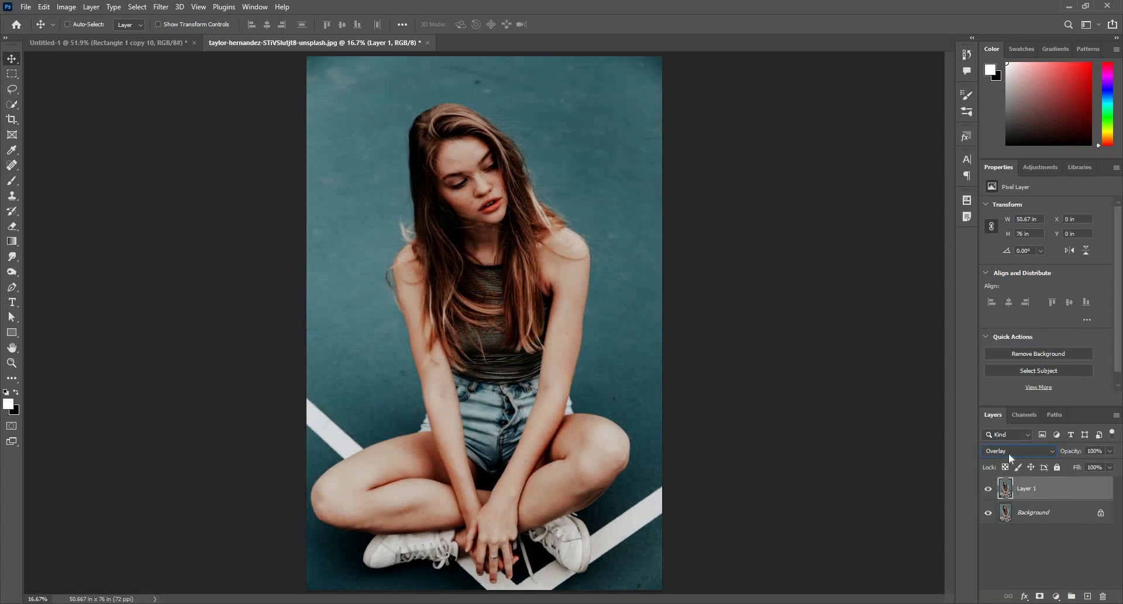
click(1009, 457)
click(1074, 456)
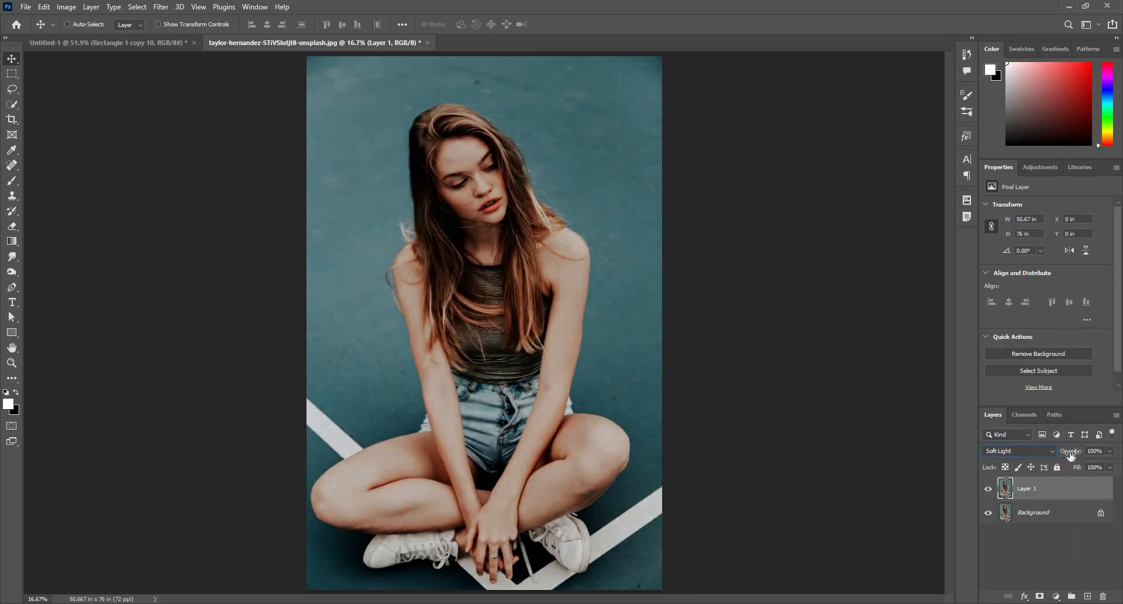
mouse_move(1071, 455)
mouse_down()
mouse_move(1050, 455)
mouse_move(1067, 468)
mouse_up()
Copy the striped rectangle layer from Untitled-1 over the portrait's torso and set its blend mode to Soft Light
click(159, 44)
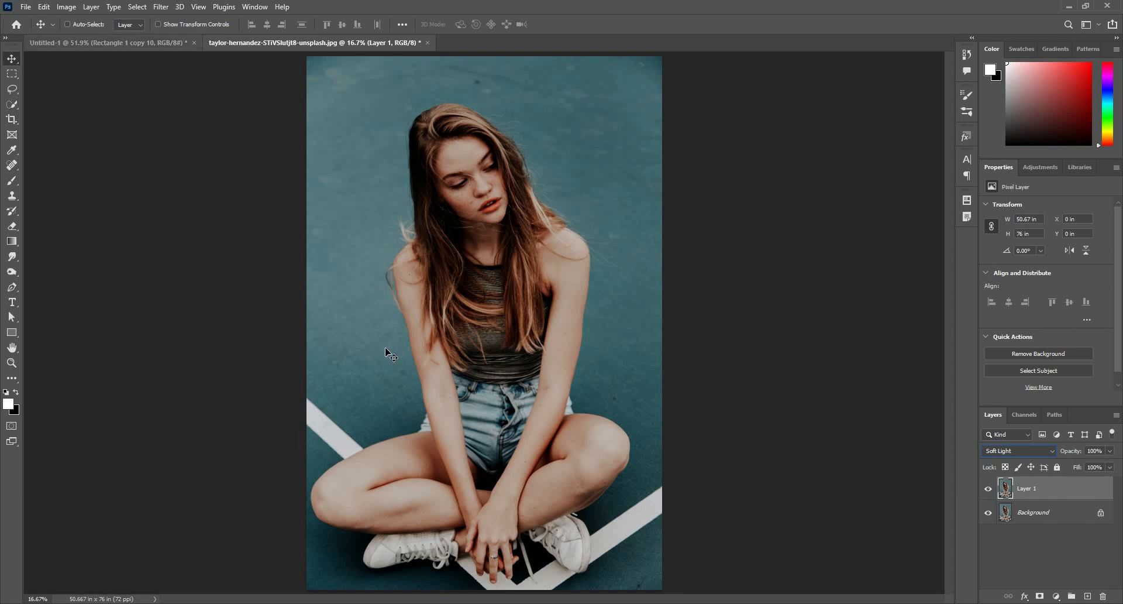
drag(418, 275, 579, 367)
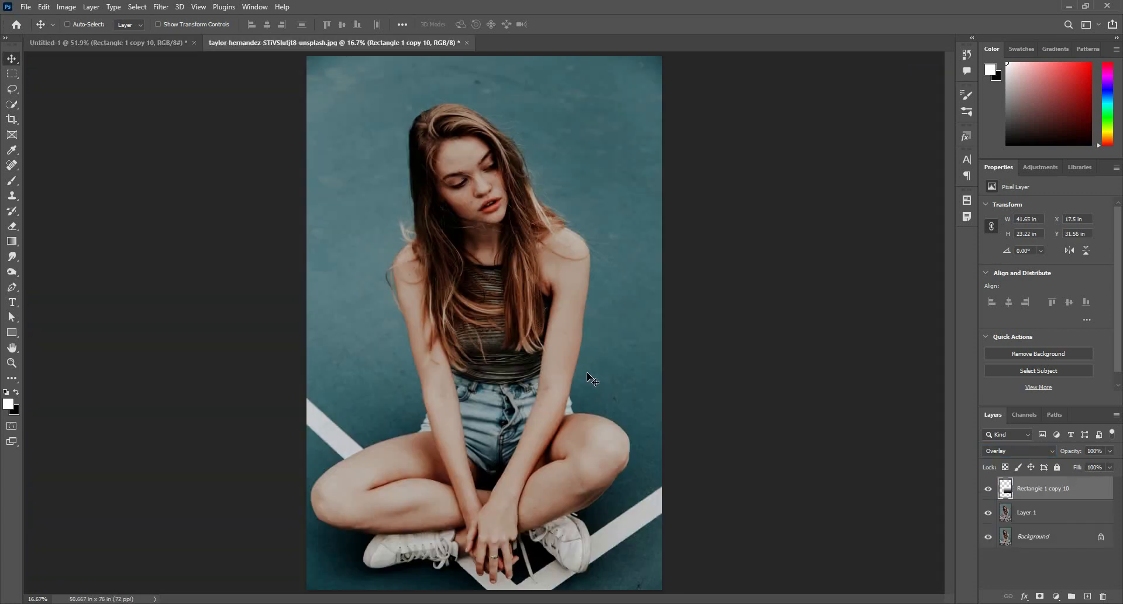
click(1029, 457)
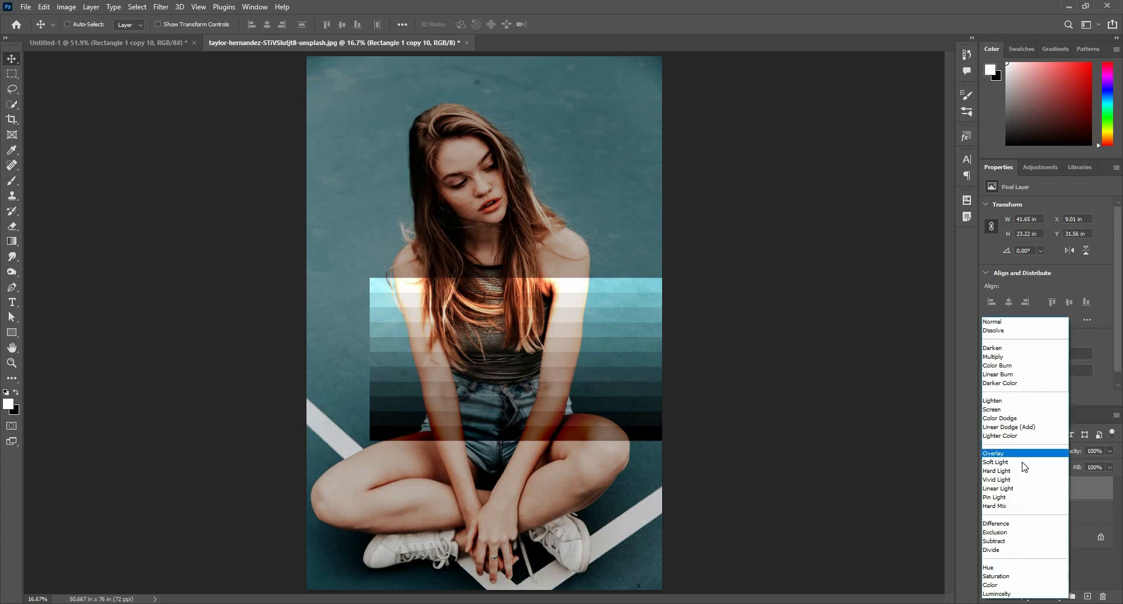
click(1023, 466)
Inspect the Soft Light stripes up close across the backdrop and figure, and delete the striped layer
drag(400, 372, 659, 359)
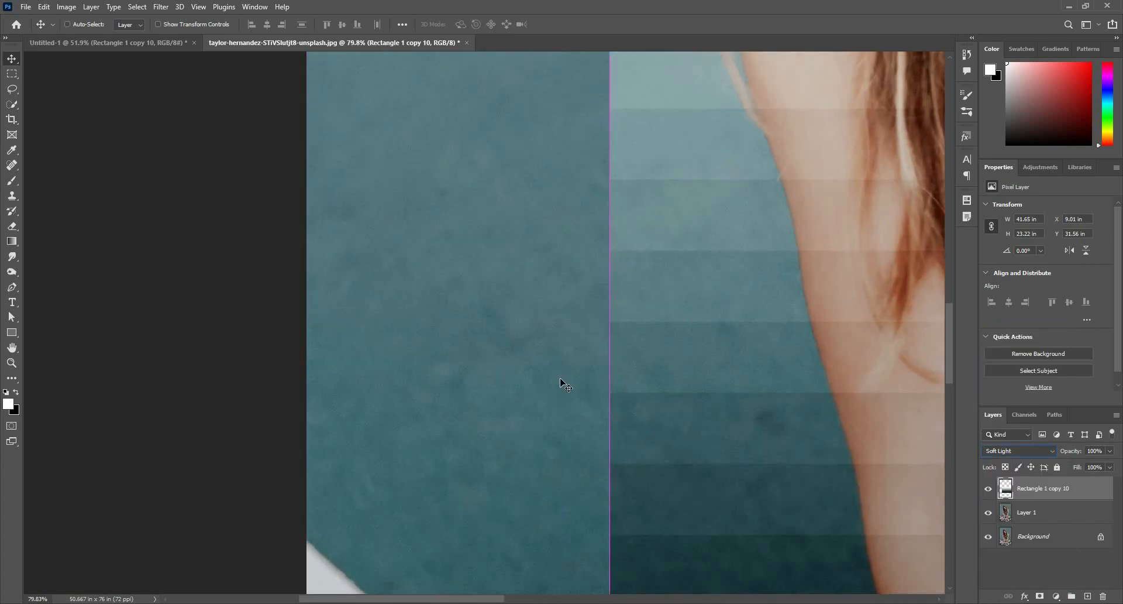
drag(563, 383, 456, 375)
drag(772, 336, 721, 298)
drag(679, 257, 778, 253)
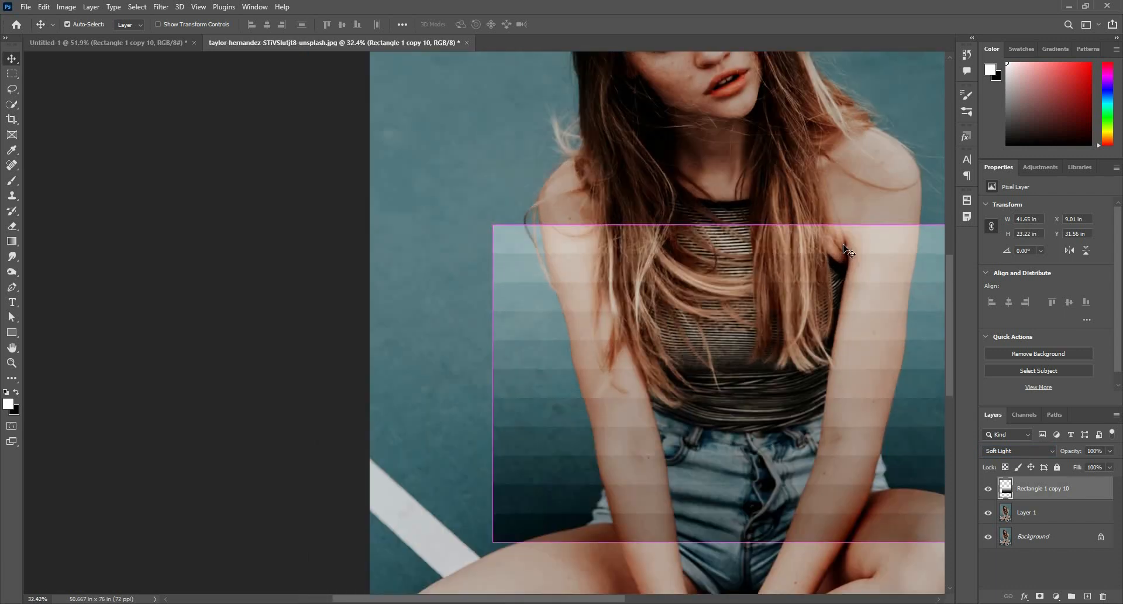
drag(877, 325, 734, 309)
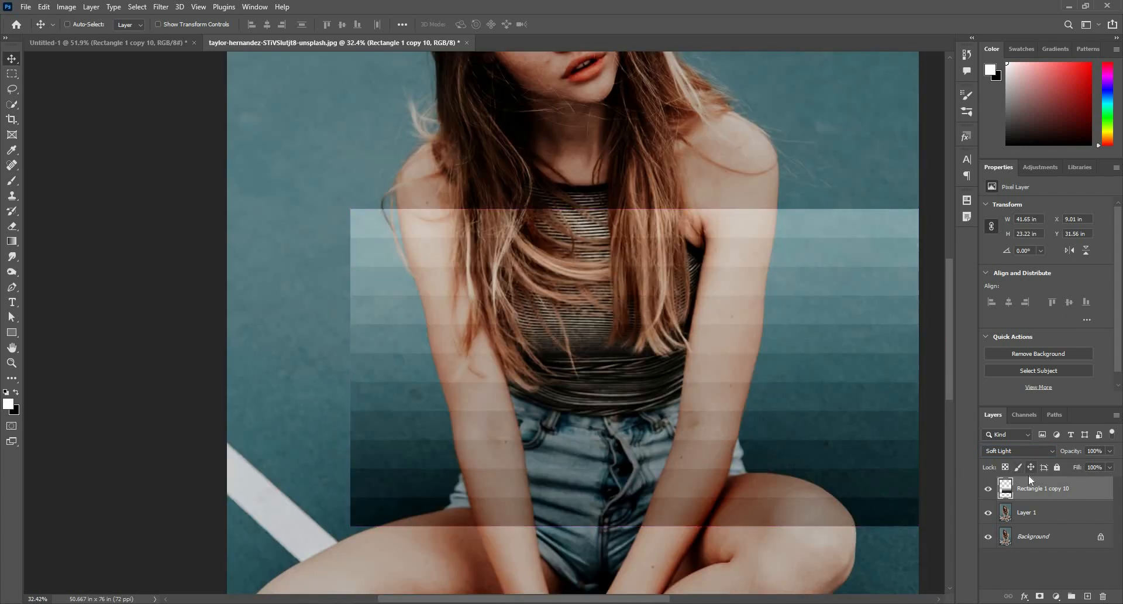
key(Delete)
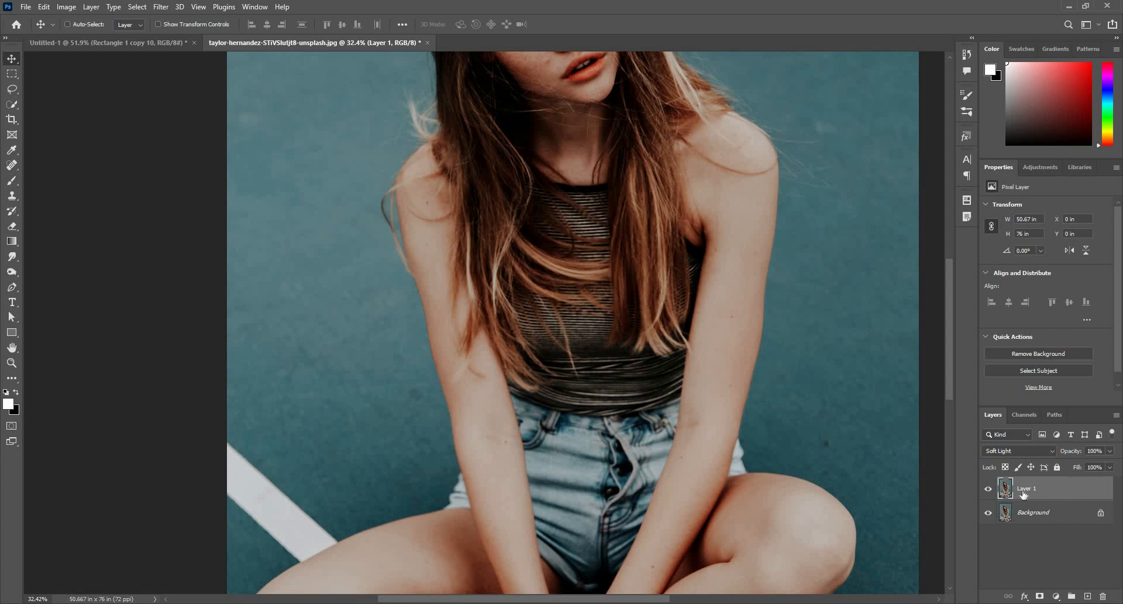
Set Layer 1 to Hard Light and compare the whole portrait with the layer hidden and shown
click(1027, 451)
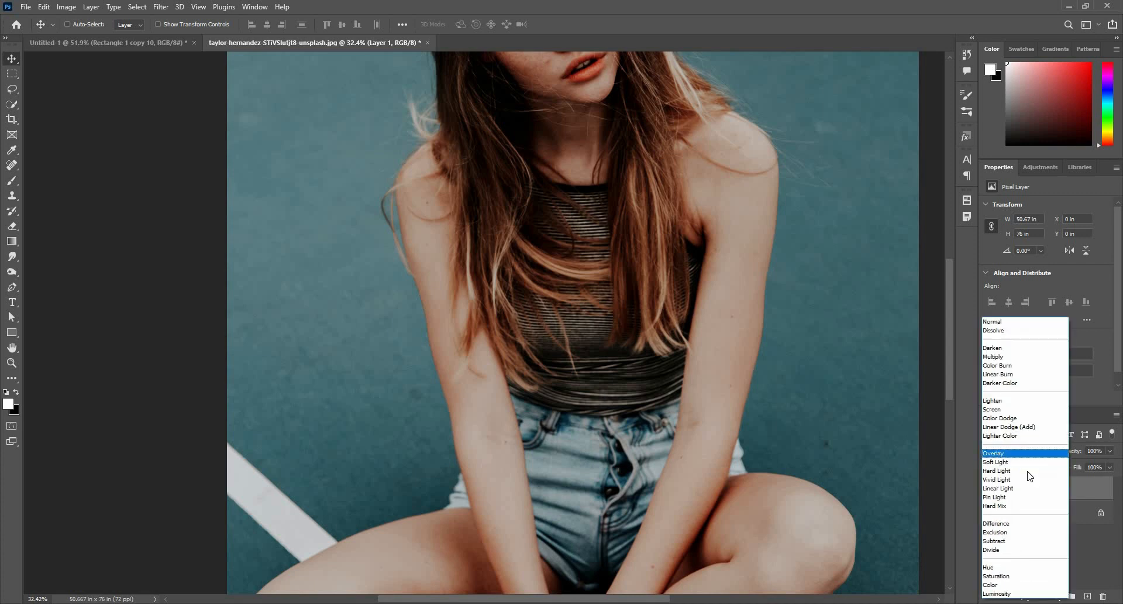
click(1030, 471)
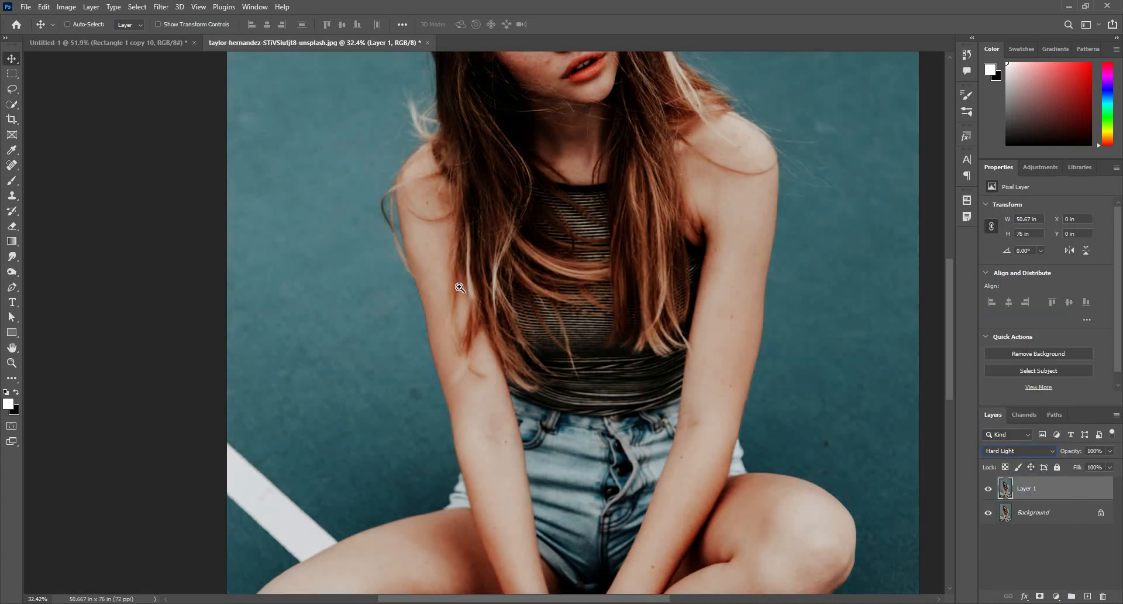
key(ctrl+0)
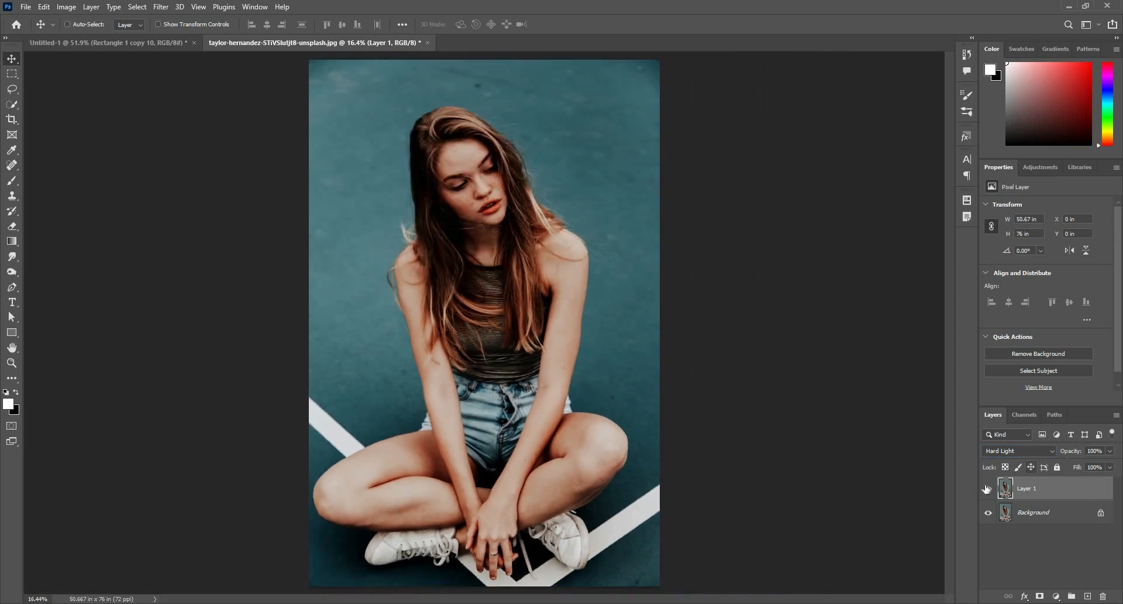
click(987, 489)
click(987, 489)
click(989, 488)
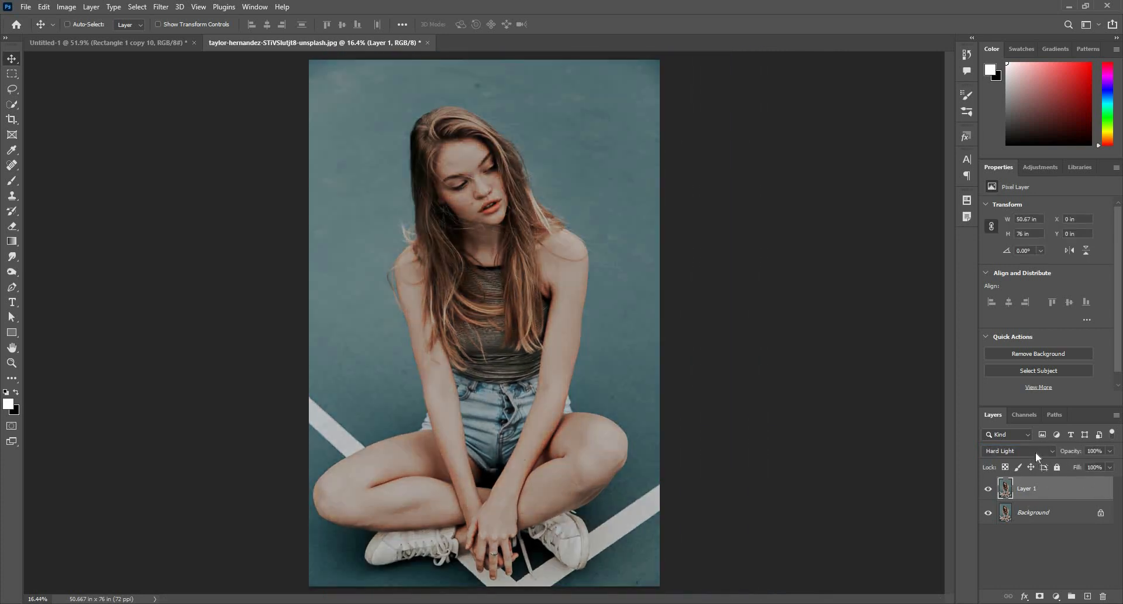
Recheck Layer 1 in Hard Light and return its blend mode to Normal
click(1036, 452)
click(1029, 471)
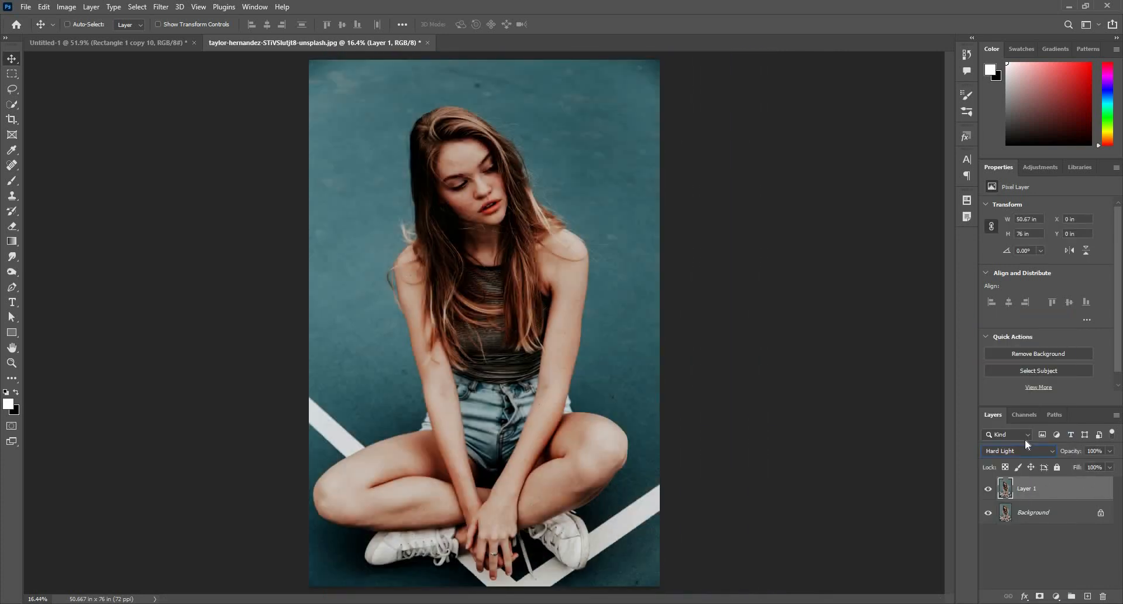
click(1019, 451)
click(989, 321)
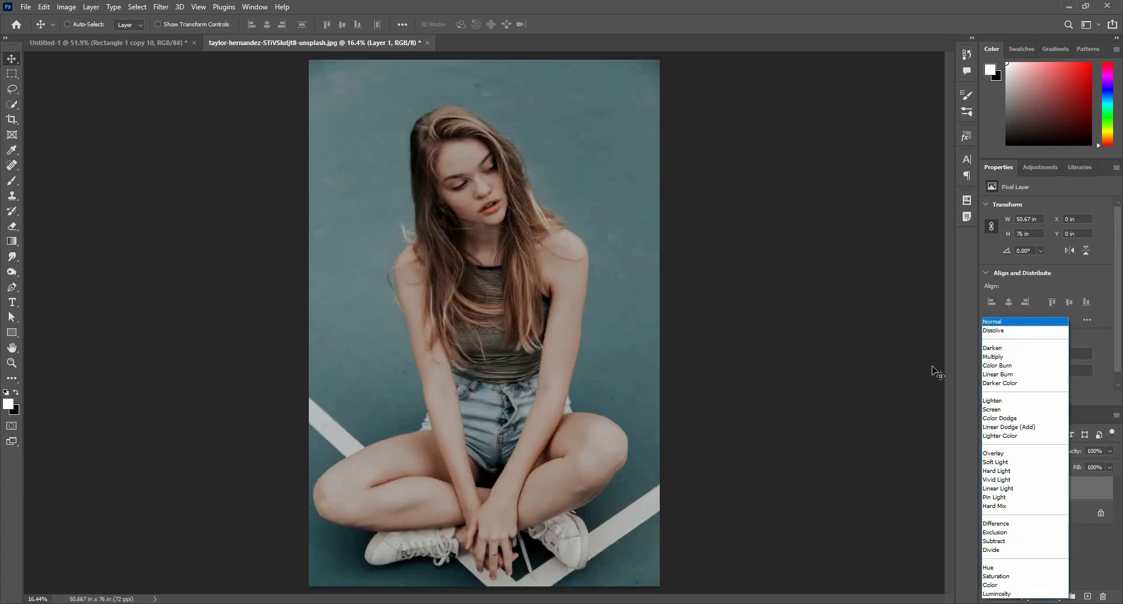
Apply a Gaussian Blur with a radius of 263.1 pixels to Layer 1
click(164, 11)
mouse_move(289, 156)
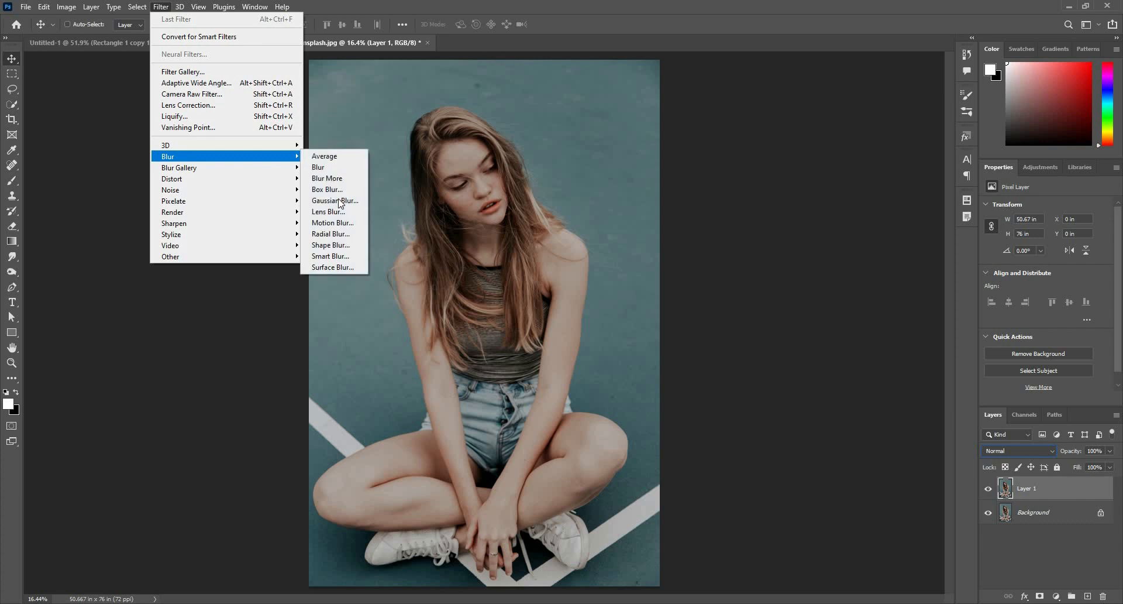
click(335, 200)
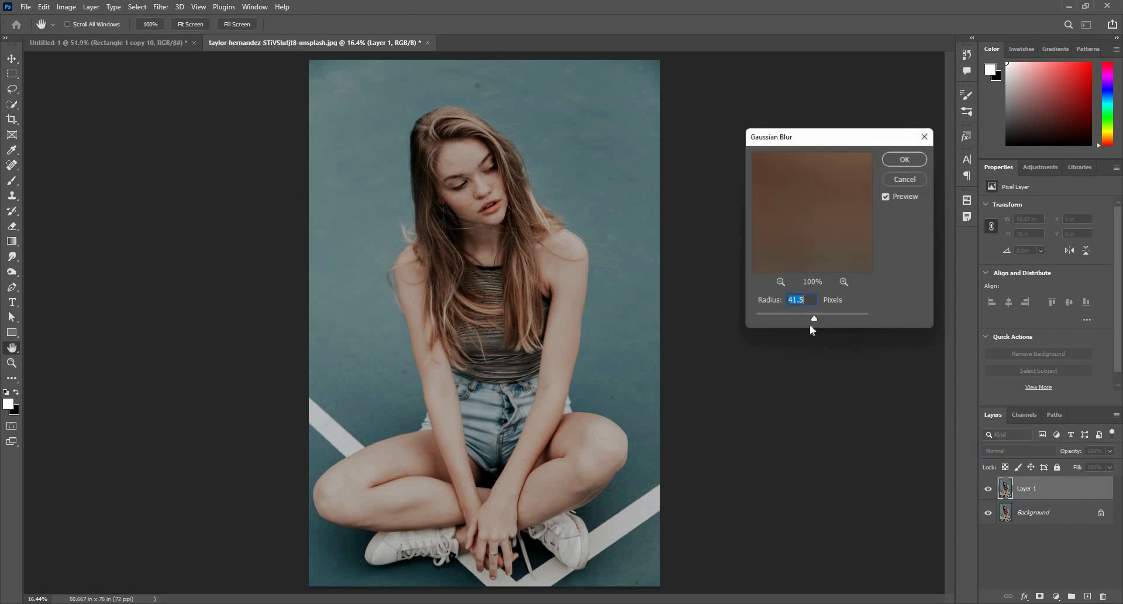
click(841, 319)
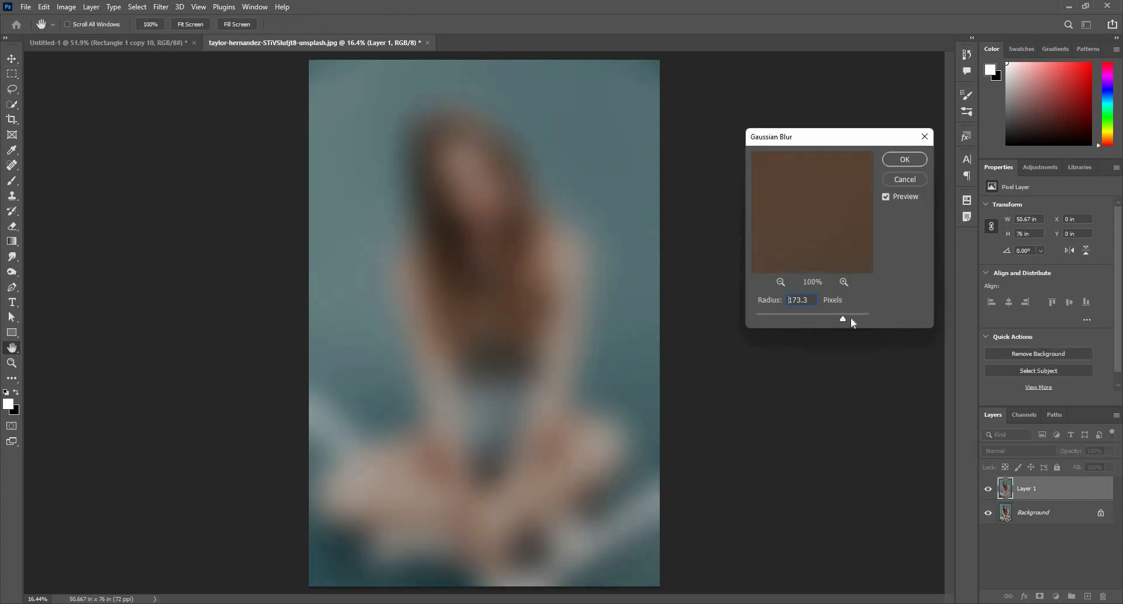
click(851, 318)
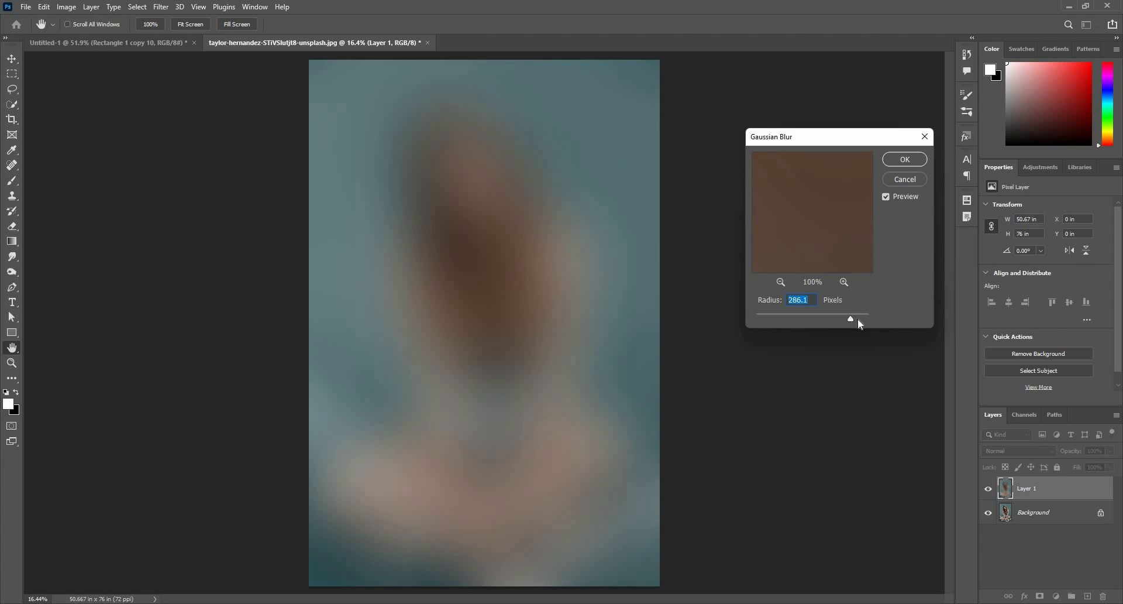
click(851, 319)
click(895, 160)
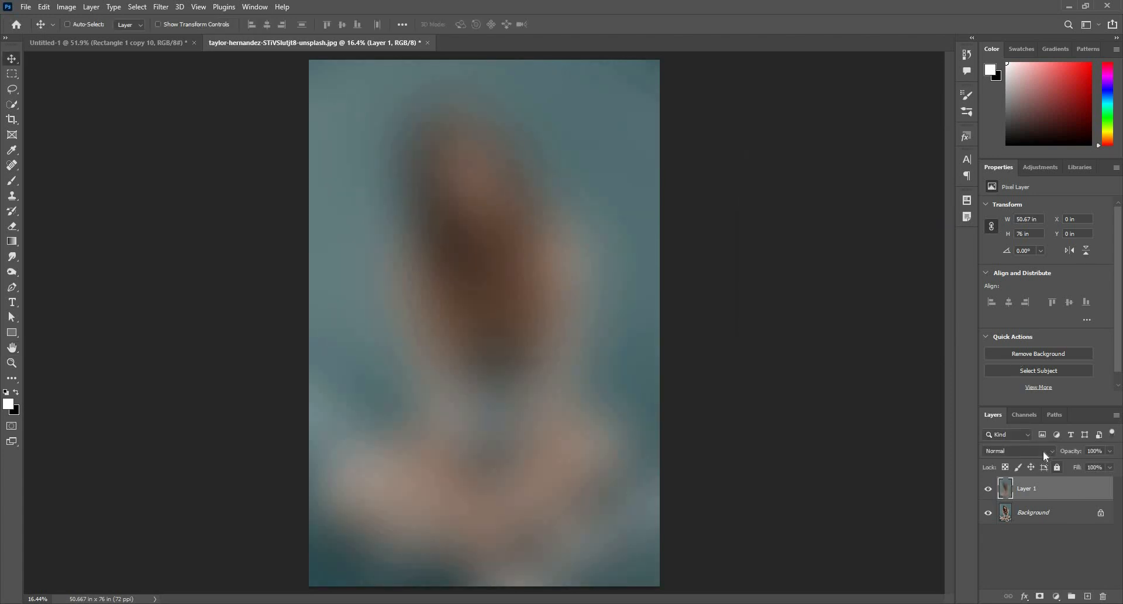
Set the heavily blurred Layer 1 to Hard Light and inspect the portrait's face, hair and lower body up close
click(1044, 451)
click(1036, 472)
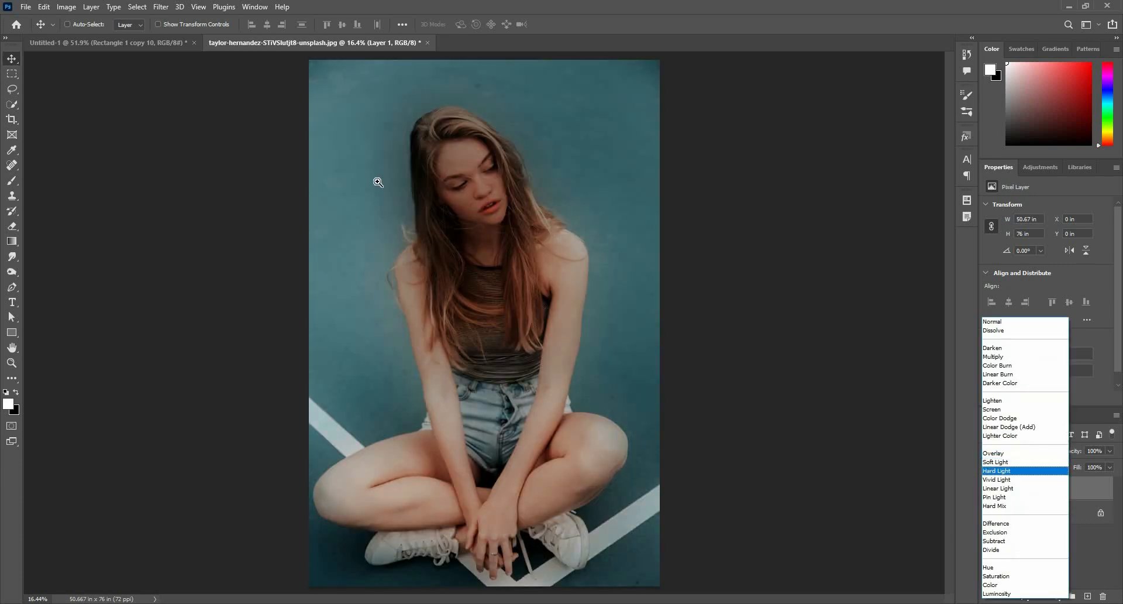
drag(382, 182, 446, 185)
drag(619, 324, 489, 180)
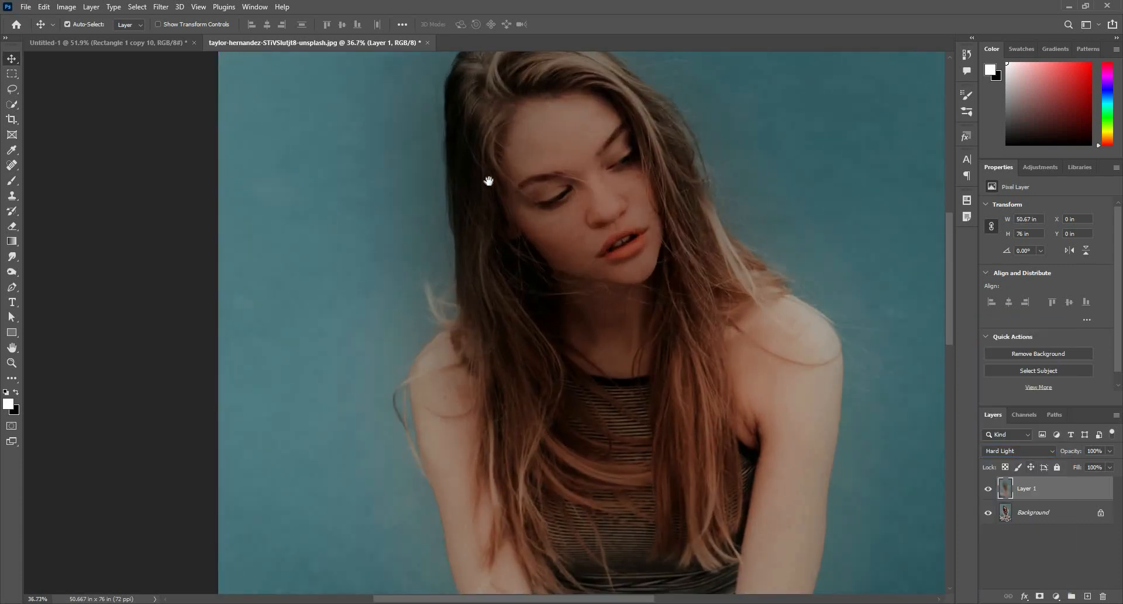
drag(504, 281, 558, 464)
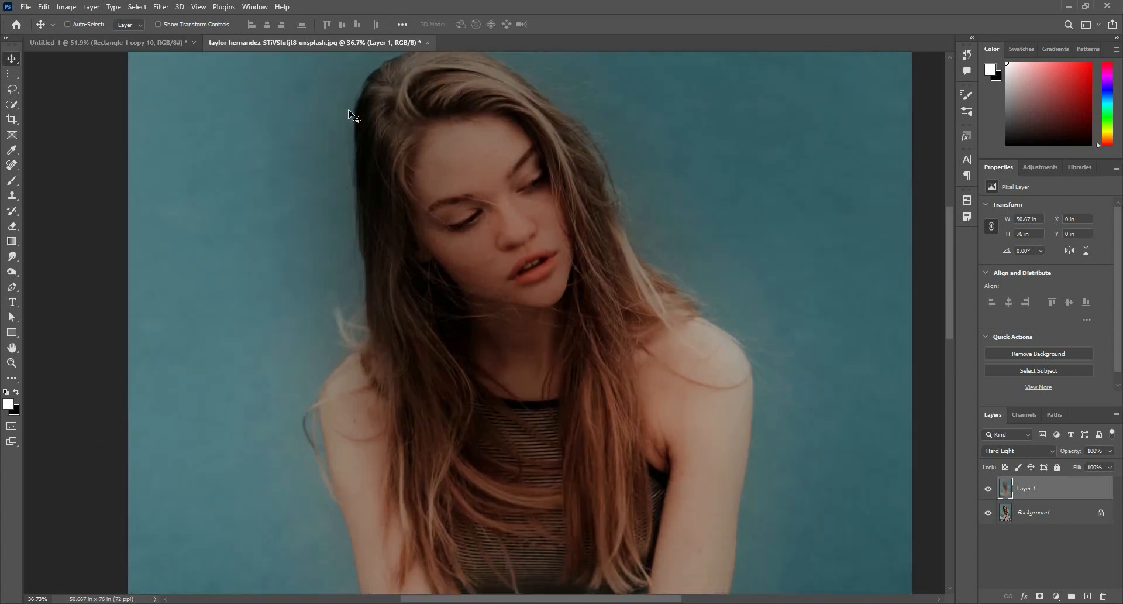
key(ctrl+0)
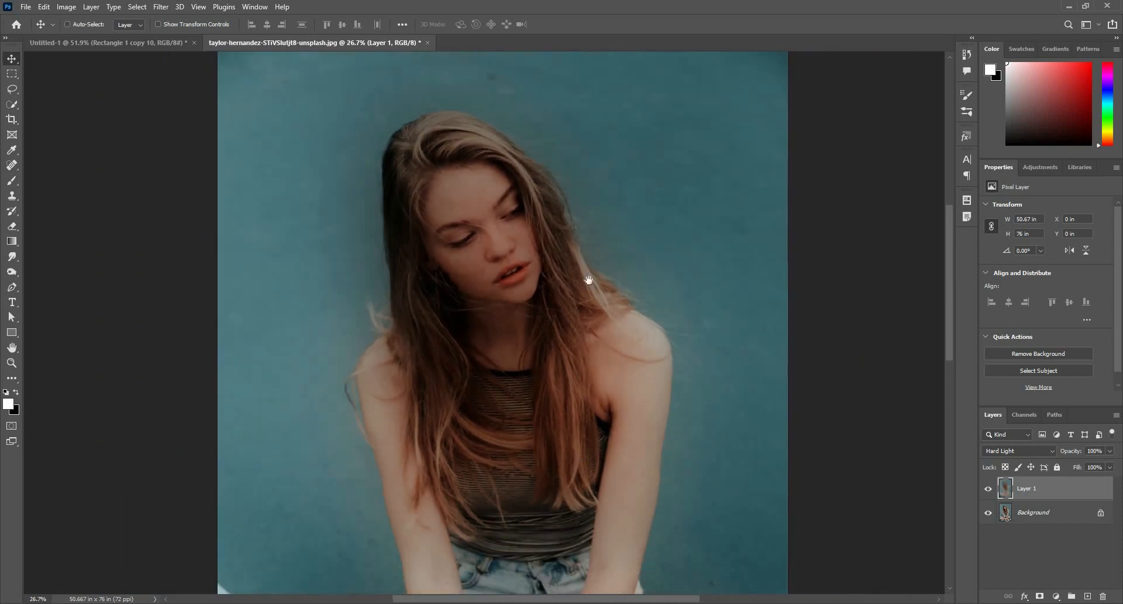
drag(551, 501, 567, 280)
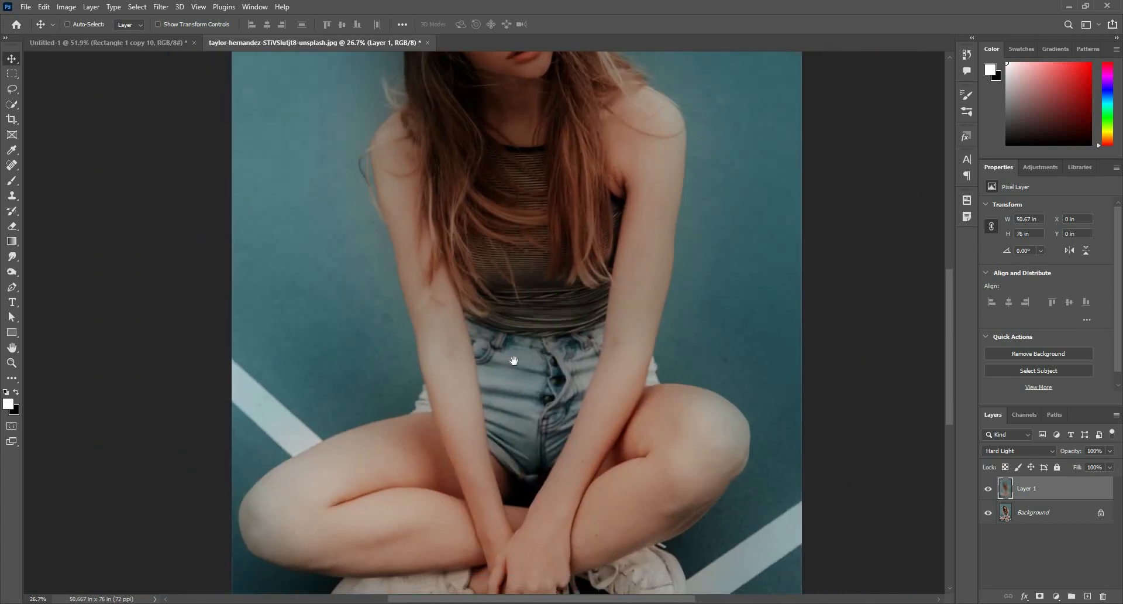
scroll(512, 368, up, 3)
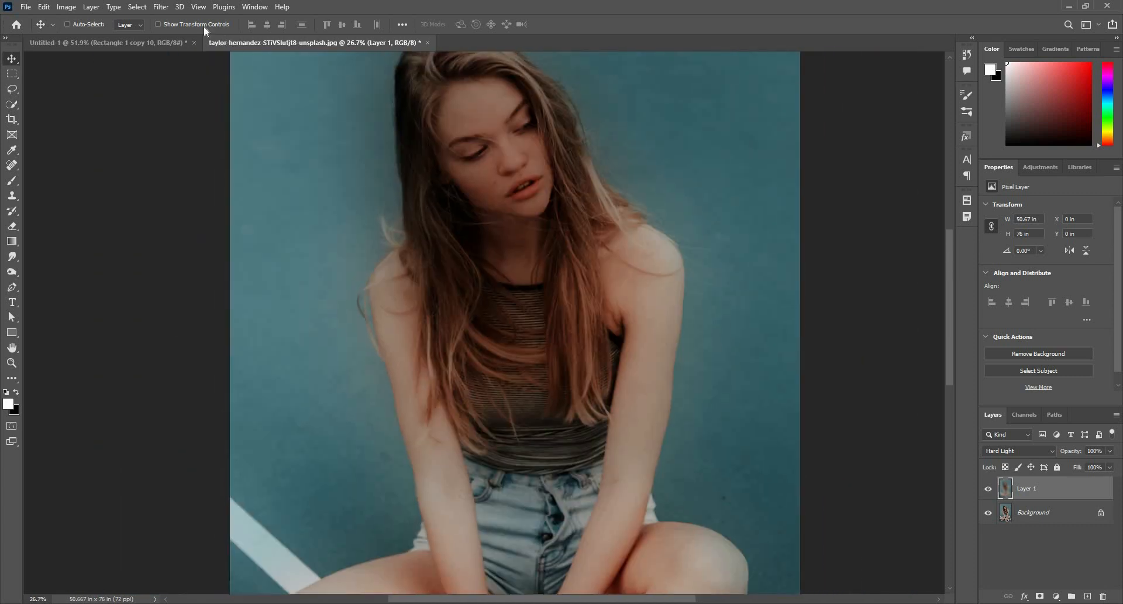
Undo the Hard Light and blur changes on Layer 1 and convert the layer to a smart object
click(166, 9)
click(639, 226)
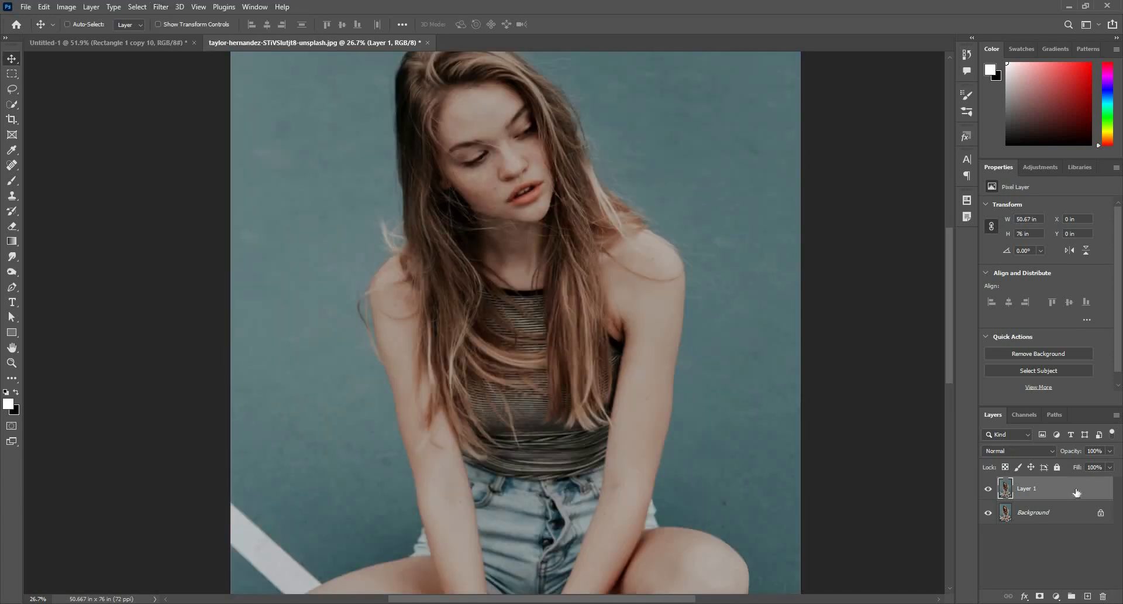
right_click(1075, 487)
click(980, 271)
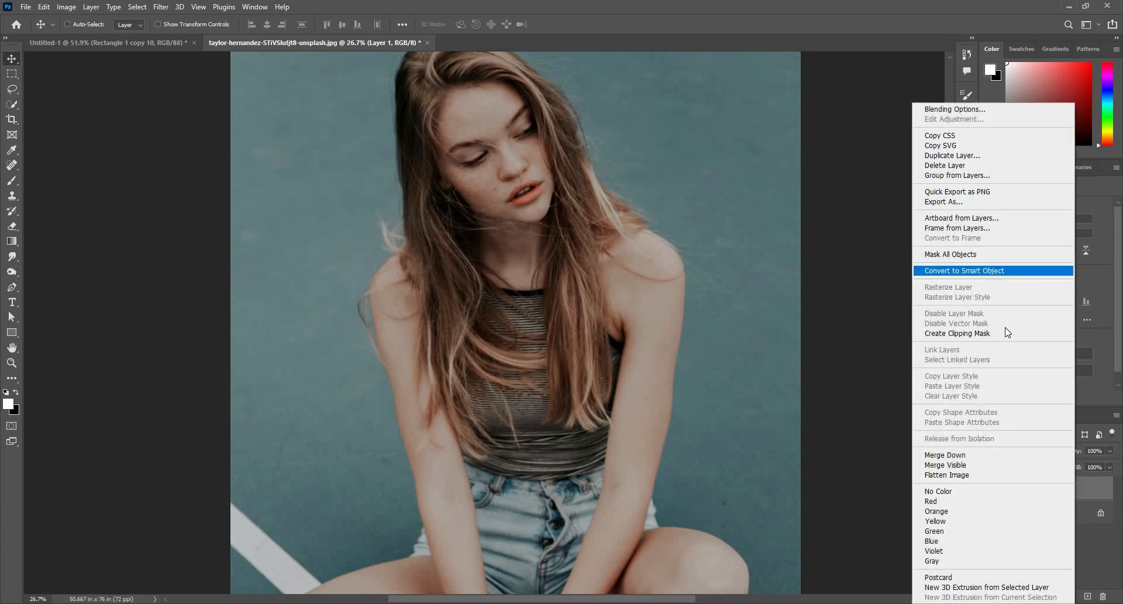
Apply a Gaussian Blur smart filter with a radius of 72.6 pixels to Layer 1
click(161, 7)
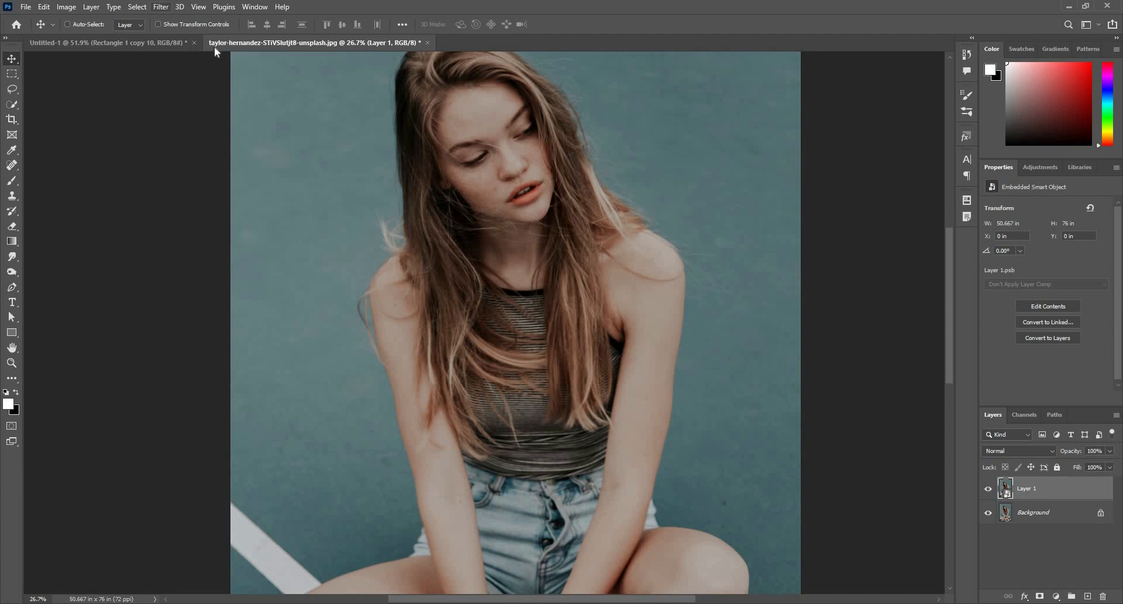
key(Return)
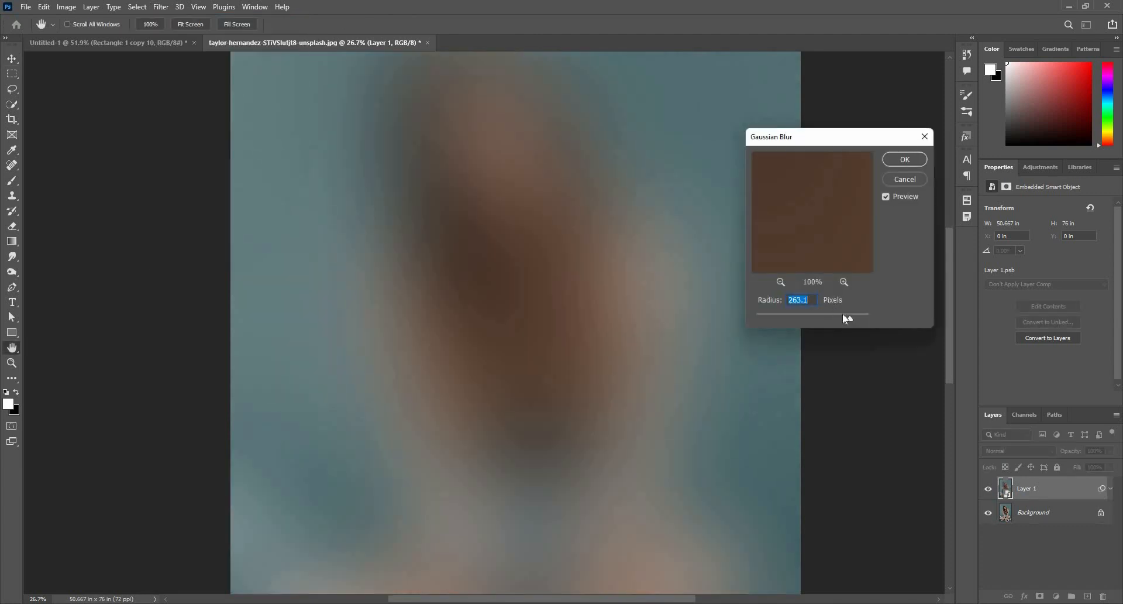
drag(829, 316, 828, 317)
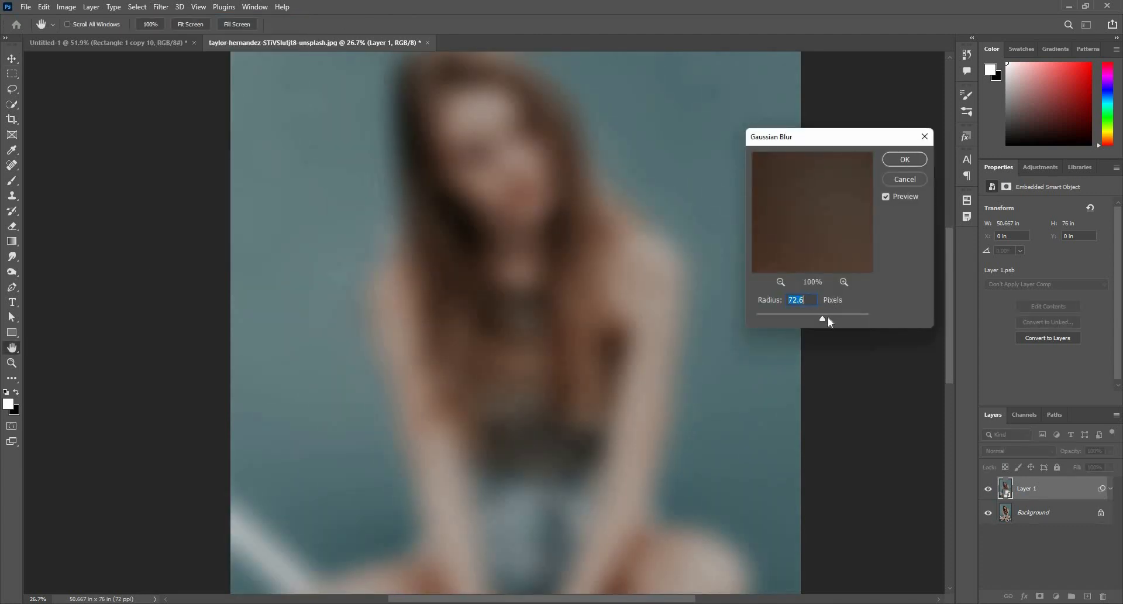
click(904, 159)
Set the blurred smart object Layer 1 to Hard Light and view more of the portrait
click(1037, 448)
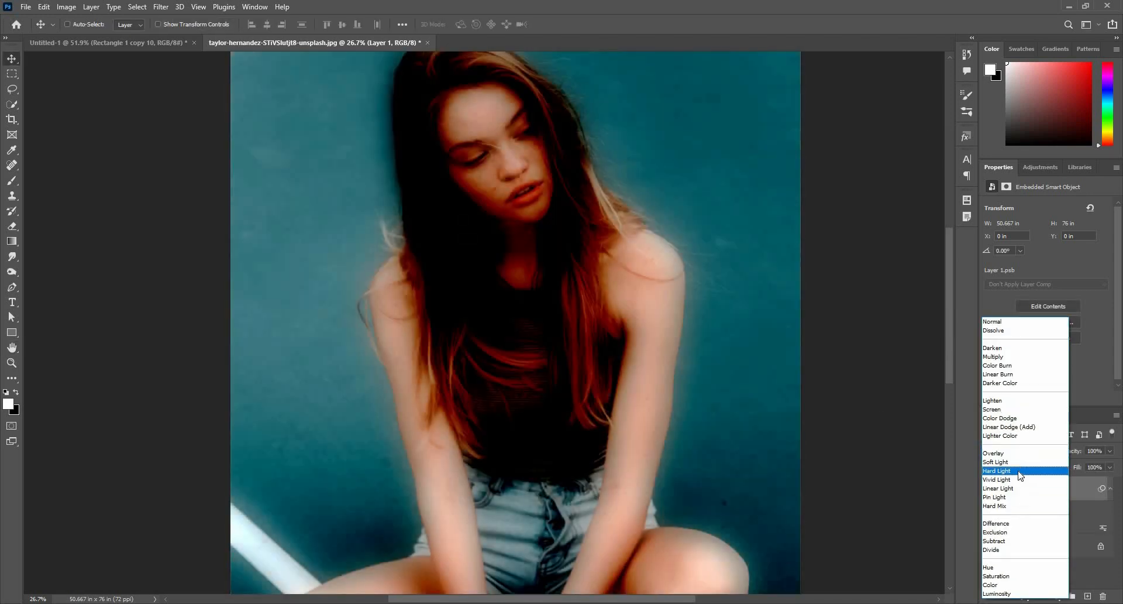
click(1019, 471)
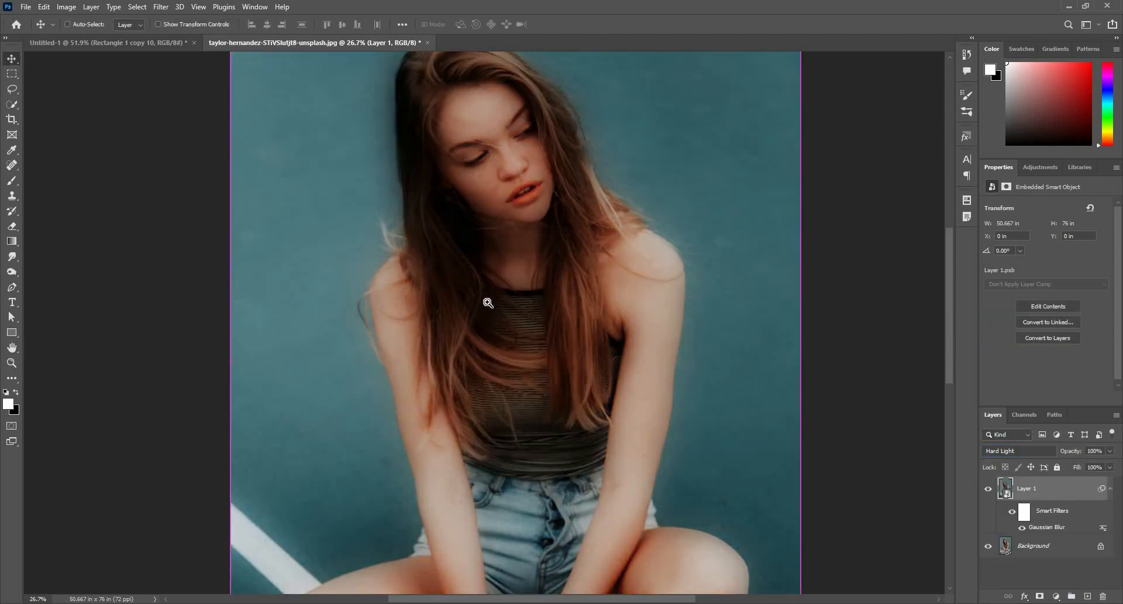
drag(488, 302, 464, 423)
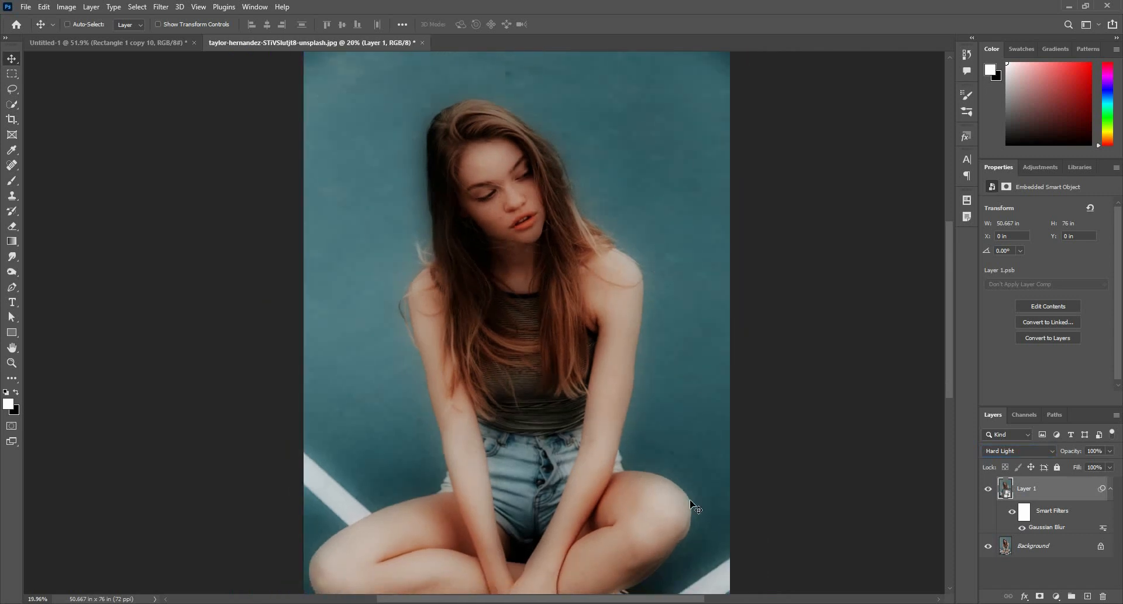
Compare the portrait with Layer 1 hidden and shown, and preview Vivid Light while keeping the layer in Hard Light
click(1005, 453)
click(1000, 455)
click(988, 488)
click(989, 488)
click(994, 451)
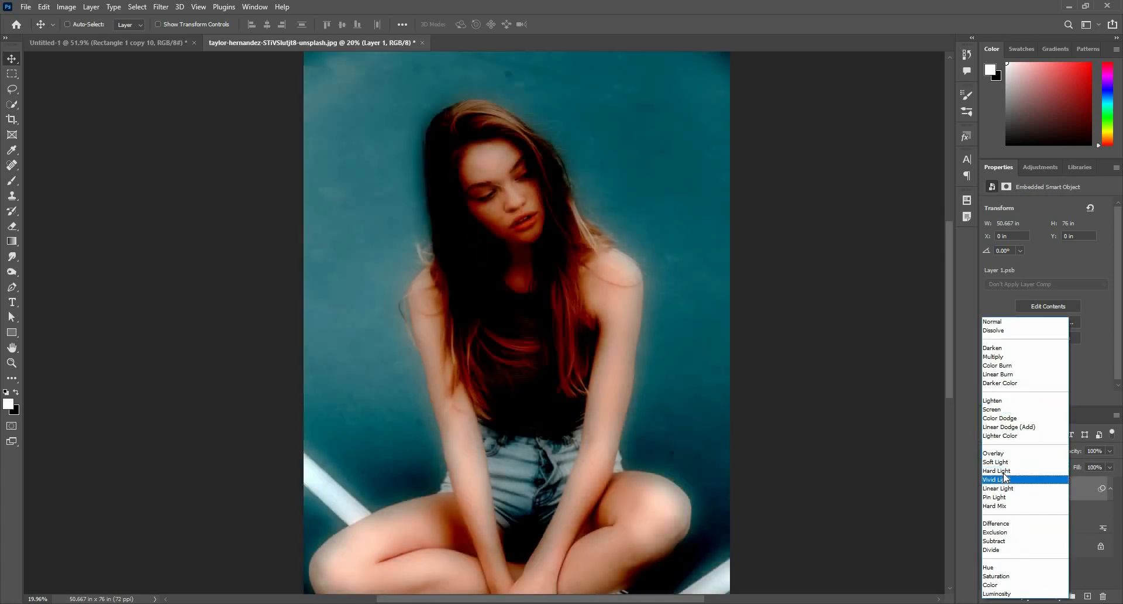
click(991, 455)
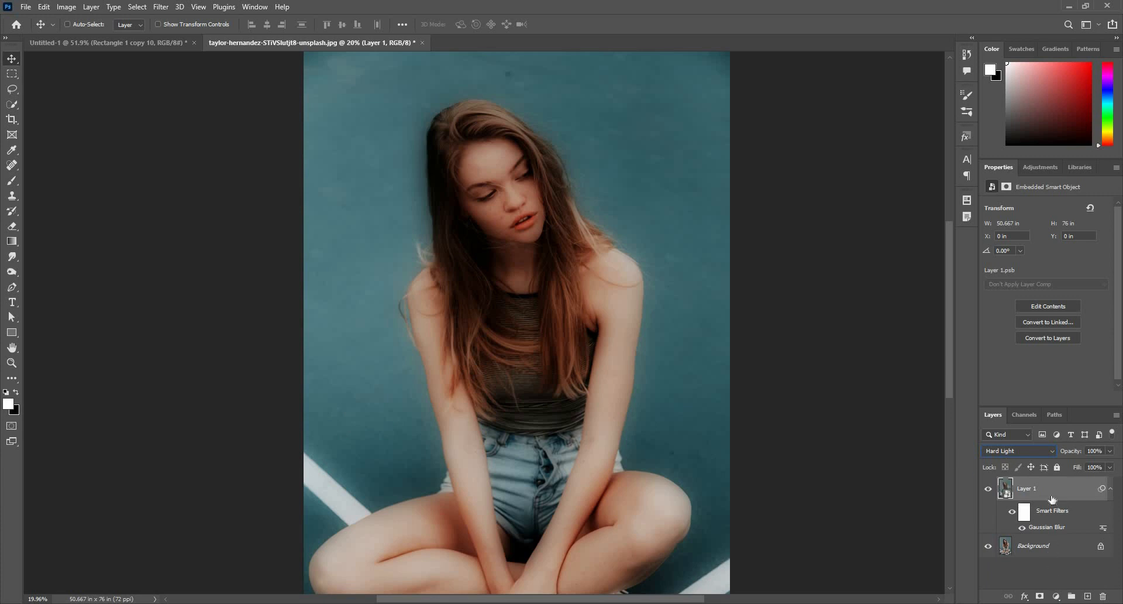
Replace the blurred Layer 1 with a fresh duplicate of the Background set to Hard Light
key(Delete)
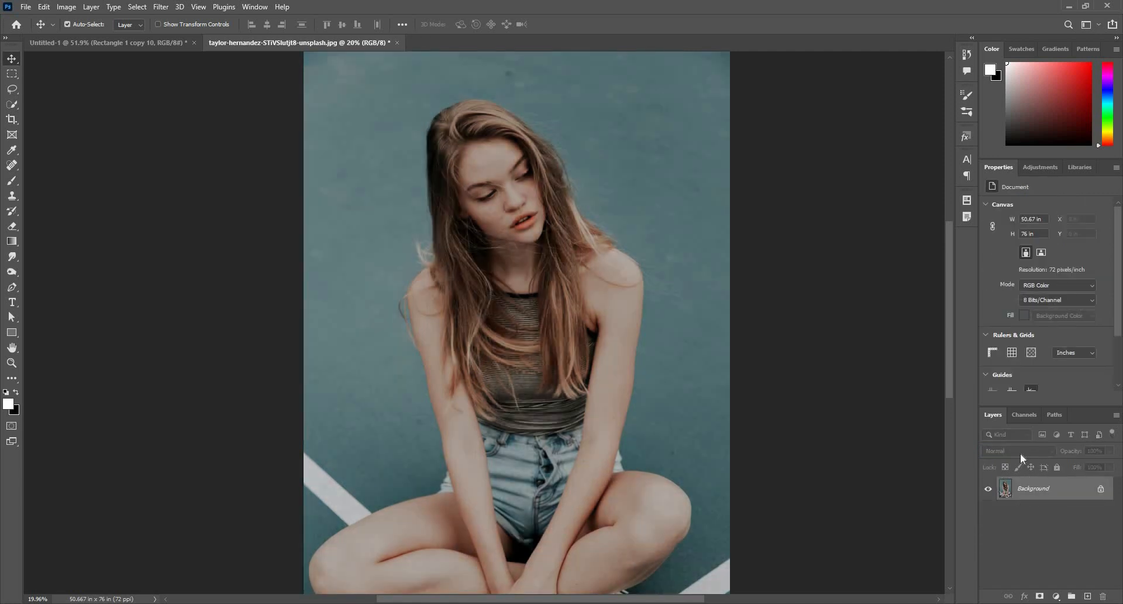
key(ctrl+j)
click(1020, 451)
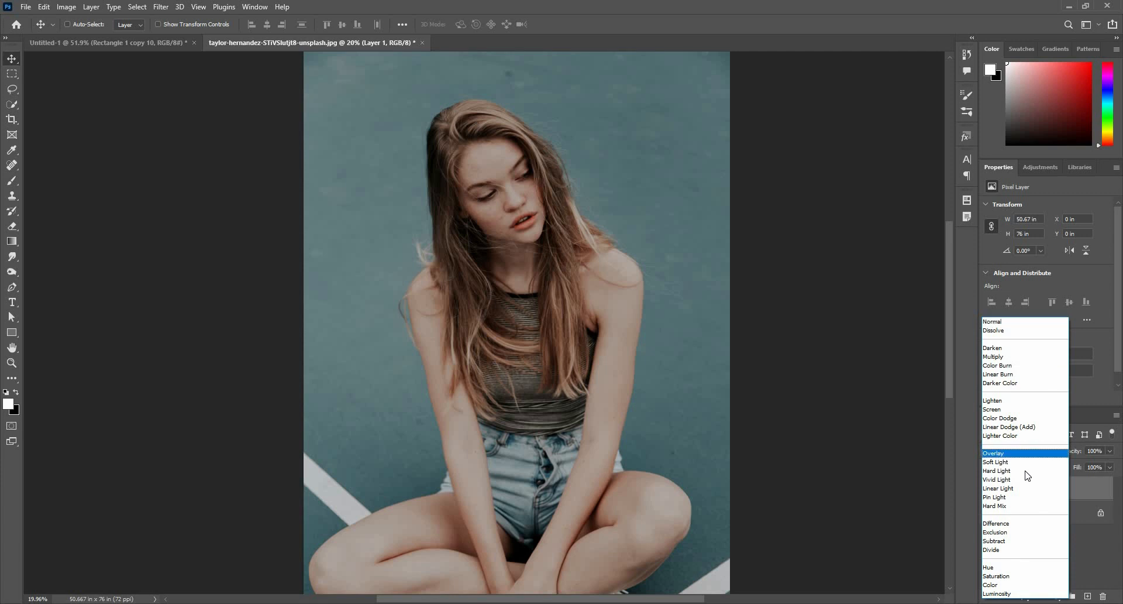
key(Down)
key(Down)
key(Down)
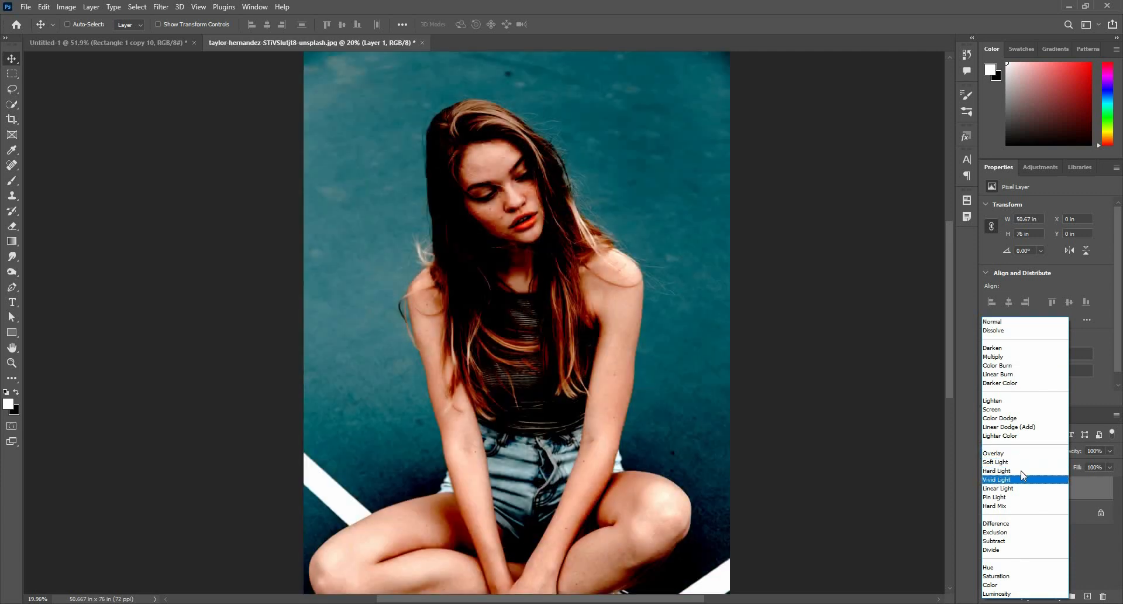
click(1021, 471)
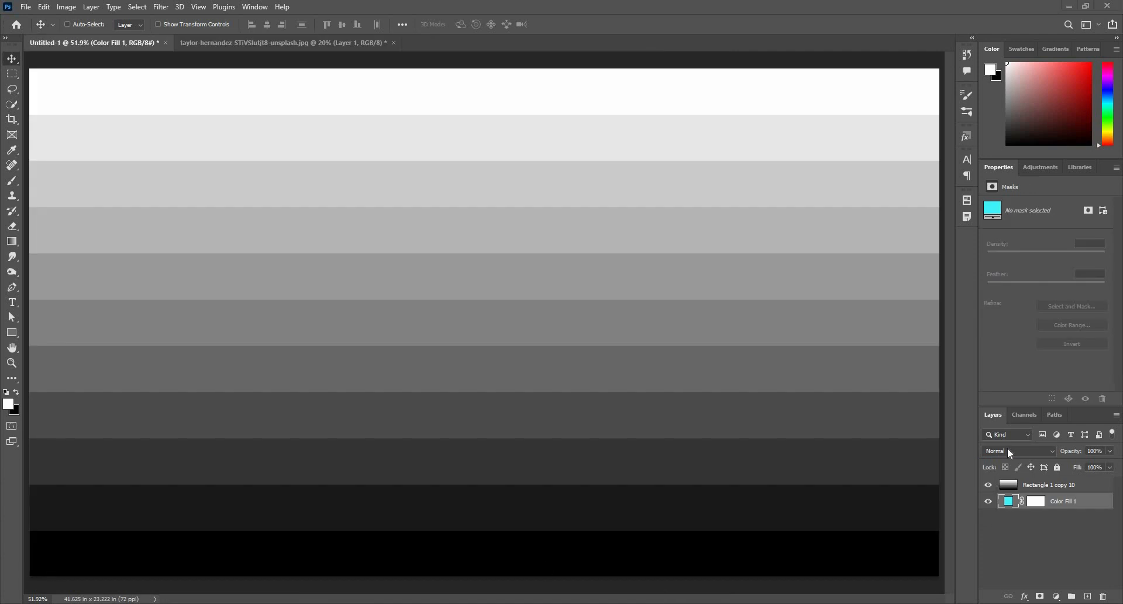
In Untitled-1, move the striped rectangle layer beneath the cyan Color Fill 1 layer
click(1047, 530)
drag(1063, 492, 1017, 505)
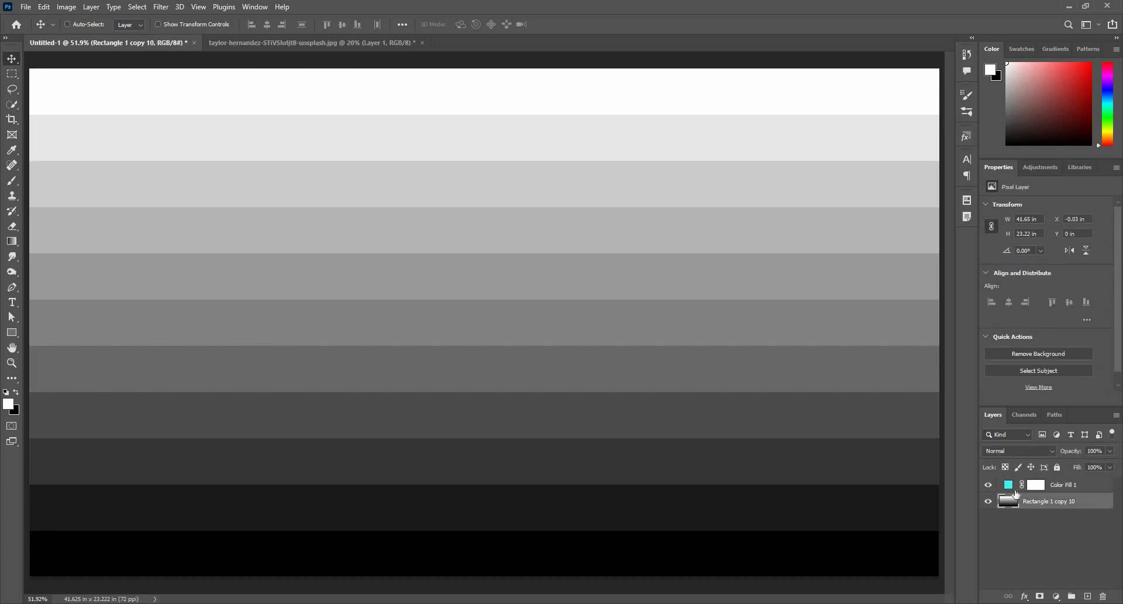
Try Vivid Light on the cyan Color Fill 1 layer over the stripes, and change its blend mode to Linear Light
click(1015, 484)
click(1013, 449)
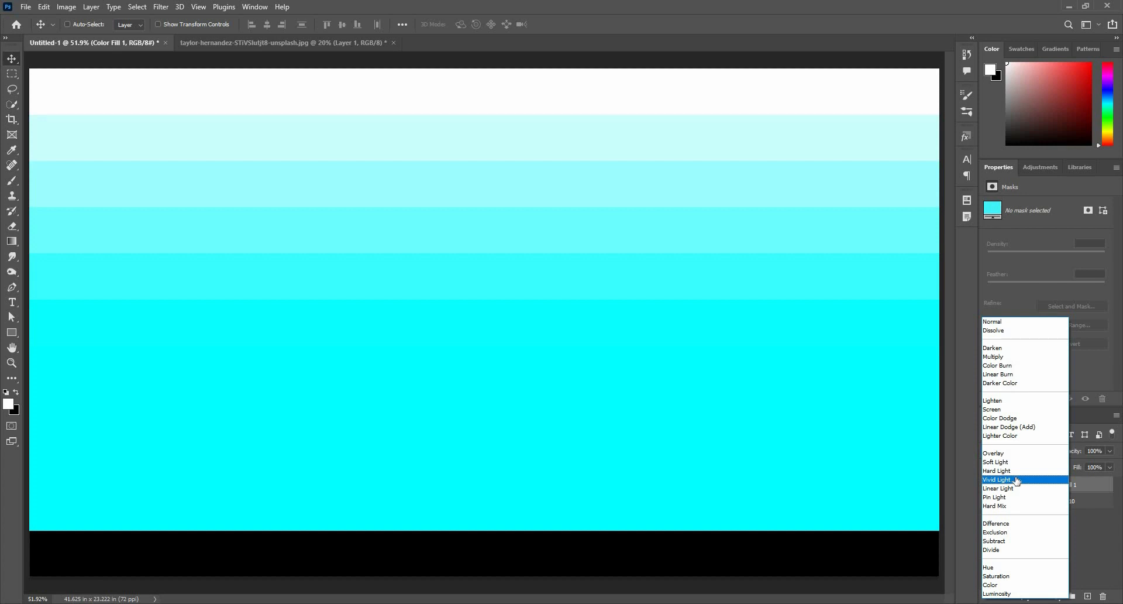
click(1017, 481)
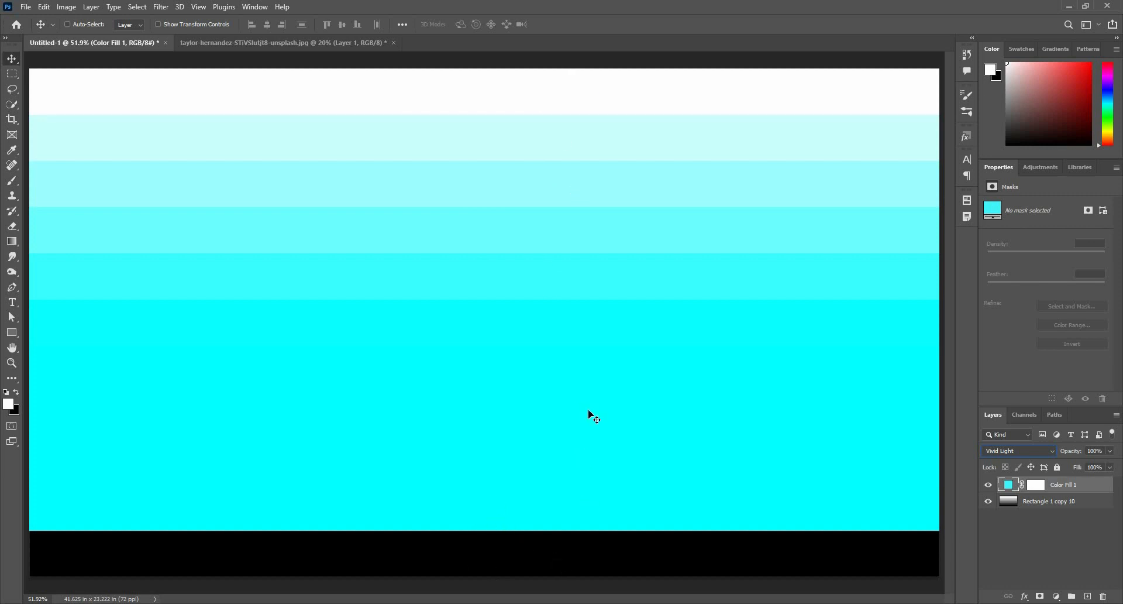
click(1012, 455)
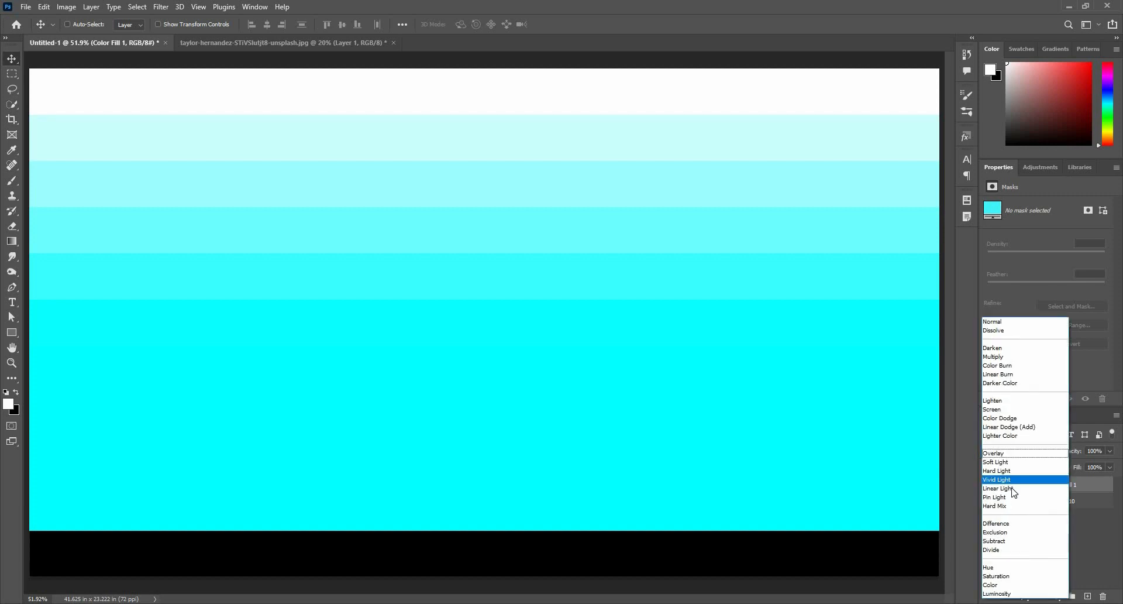
key(Return)
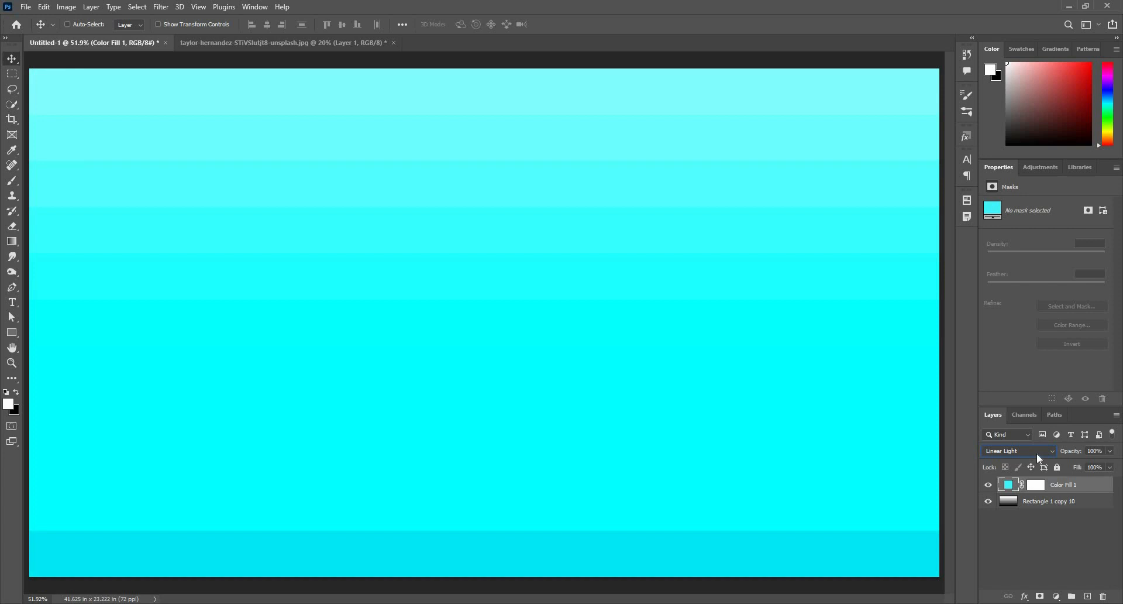
In the portrait document, delete Layer 1 and add a teal solid color fill layer above the Background
click(320, 47)
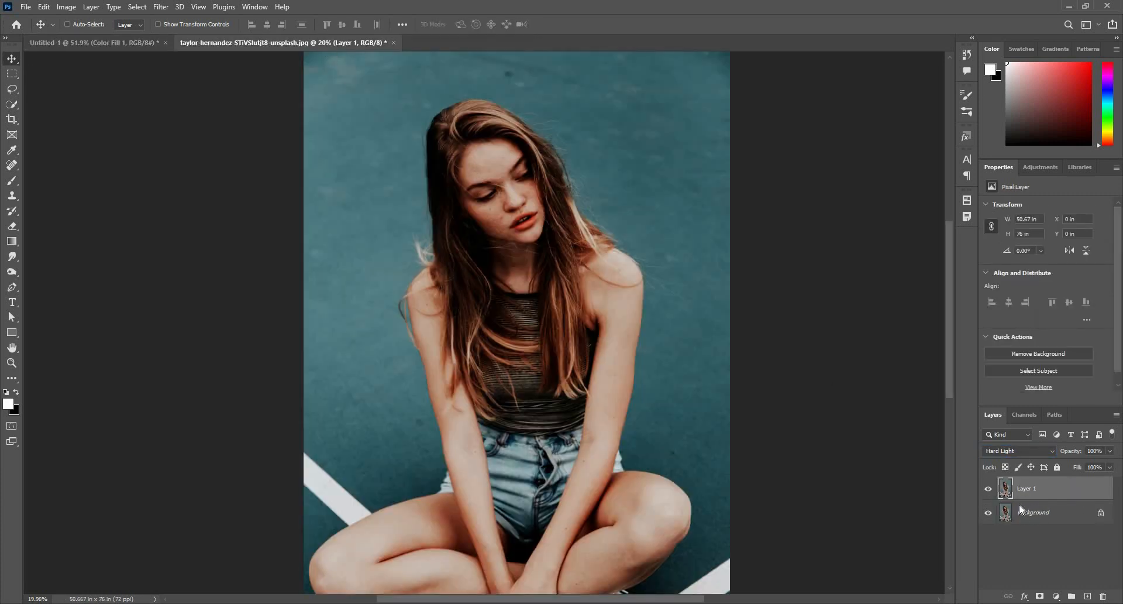
key(Delete)
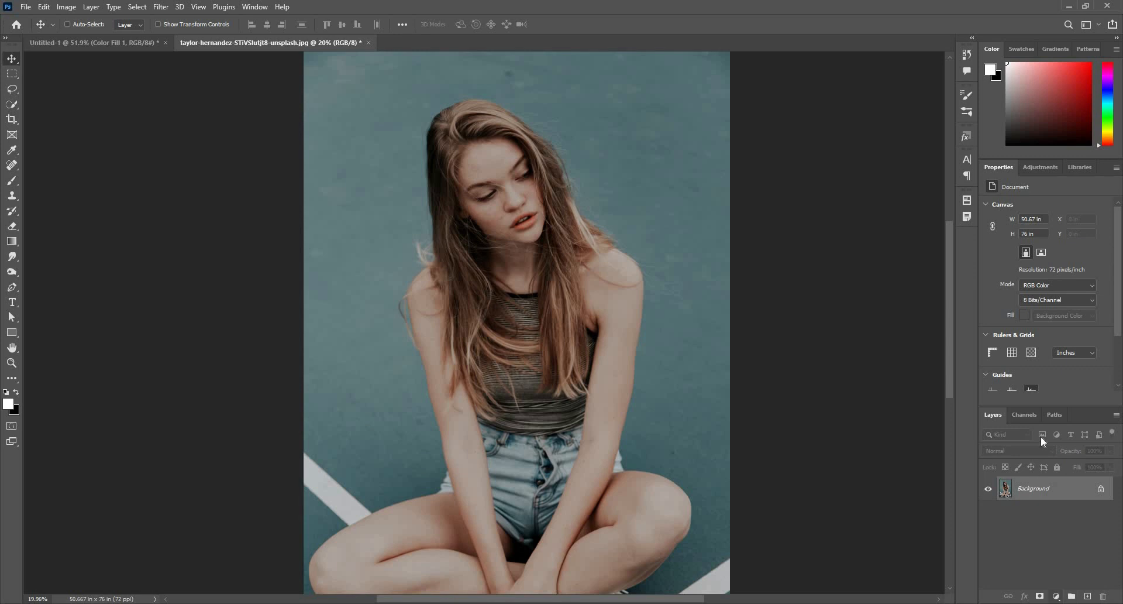
click(1057, 596)
click(1048, 390)
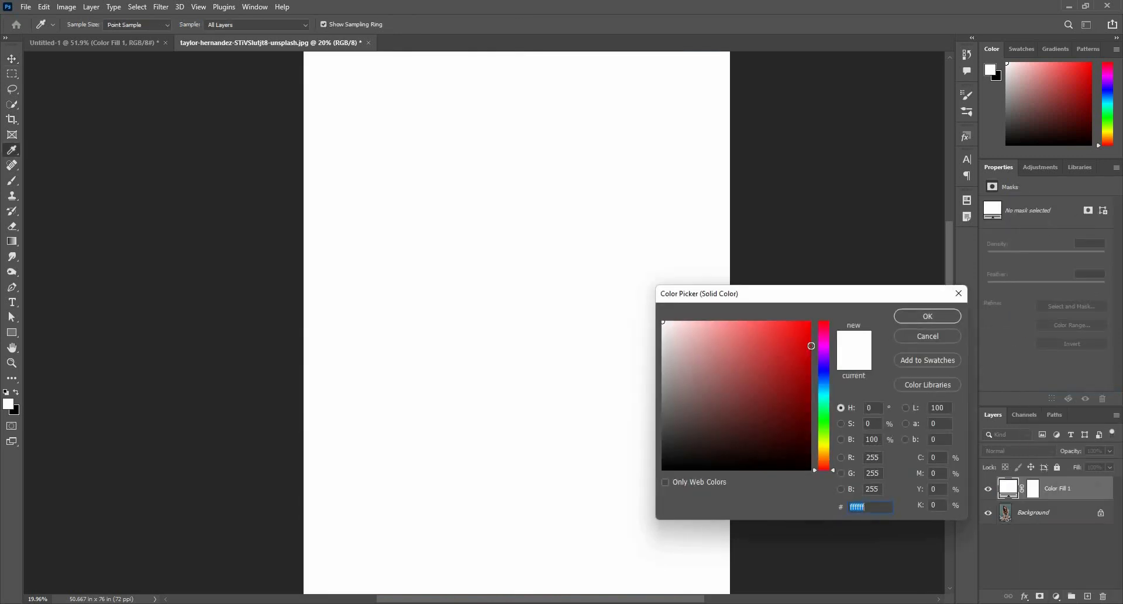
drag(811, 345, 816, 369)
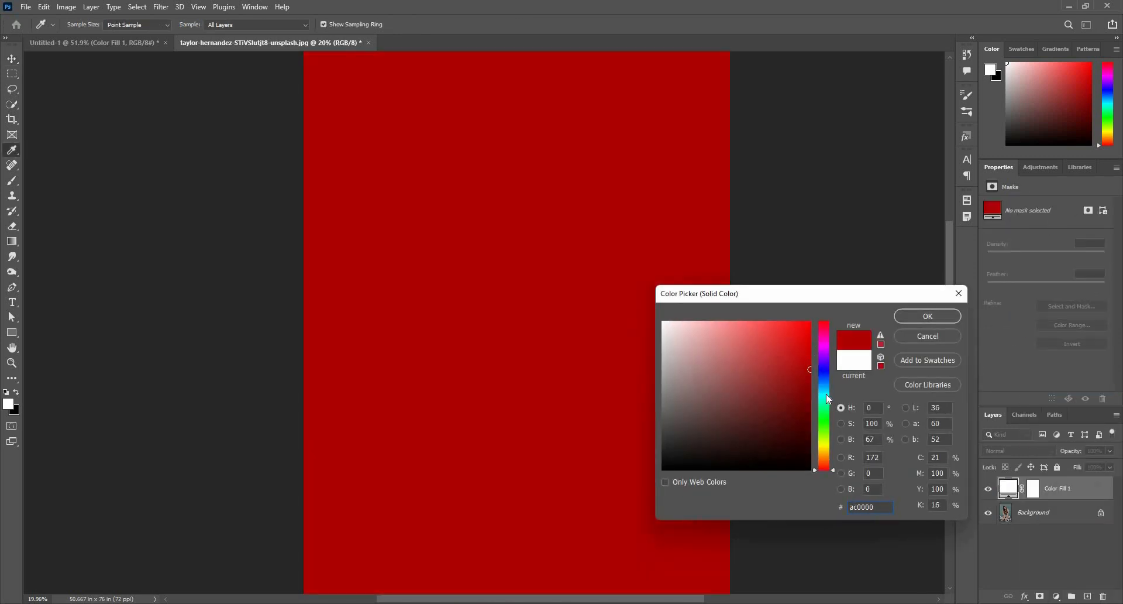
click(823, 393)
key(Return)
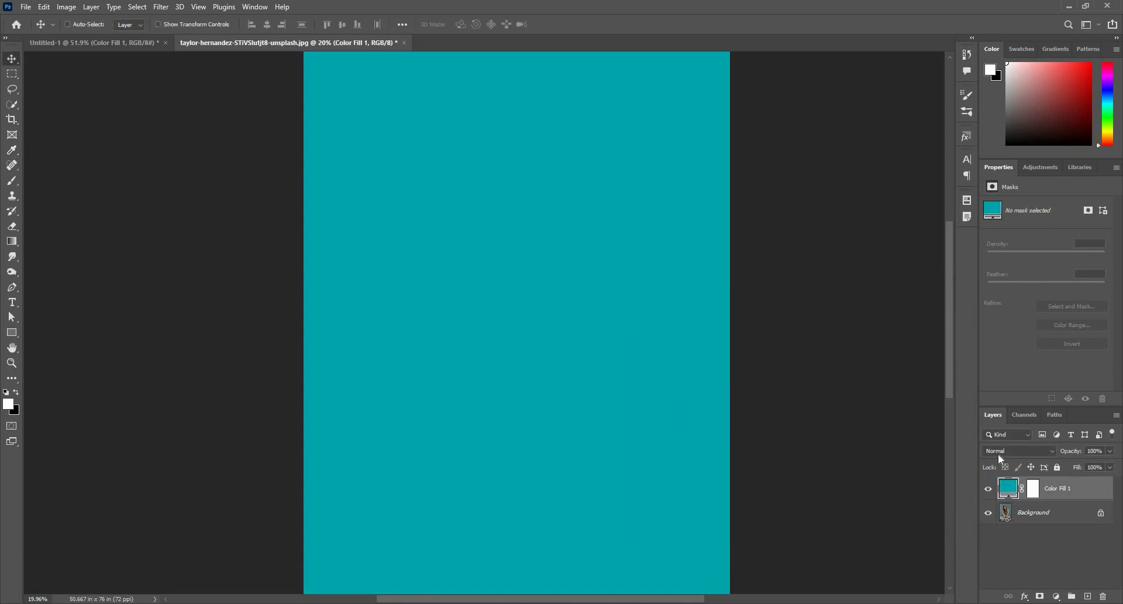
Set the teal Color Fill 1 layer to Vivid Light with 14% fill and compare the portrait with and without it
click(998, 454)
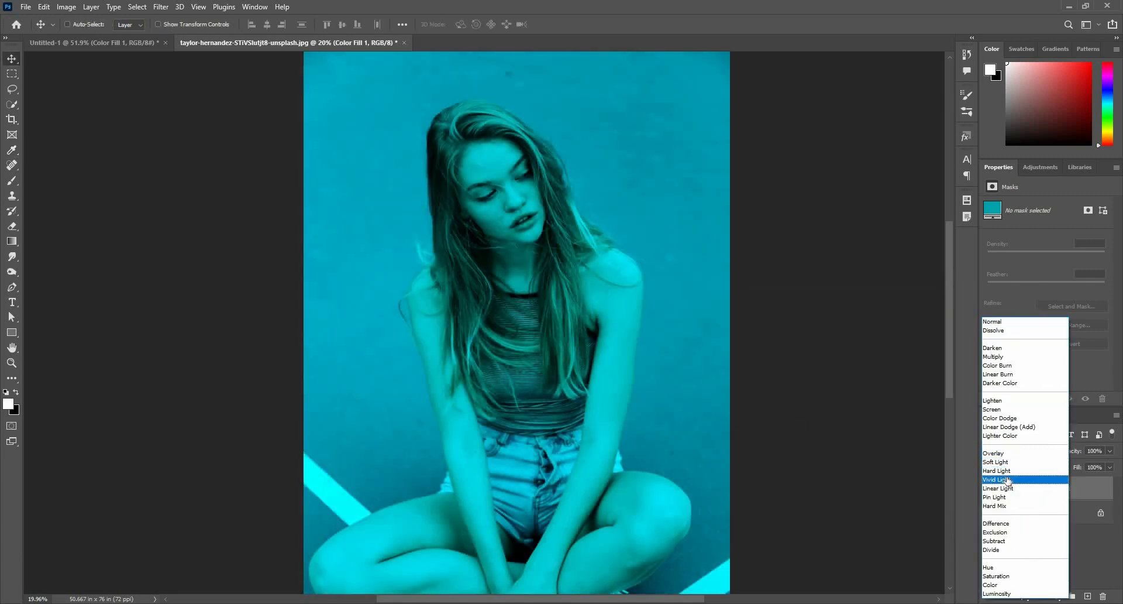
click(1007, 480)
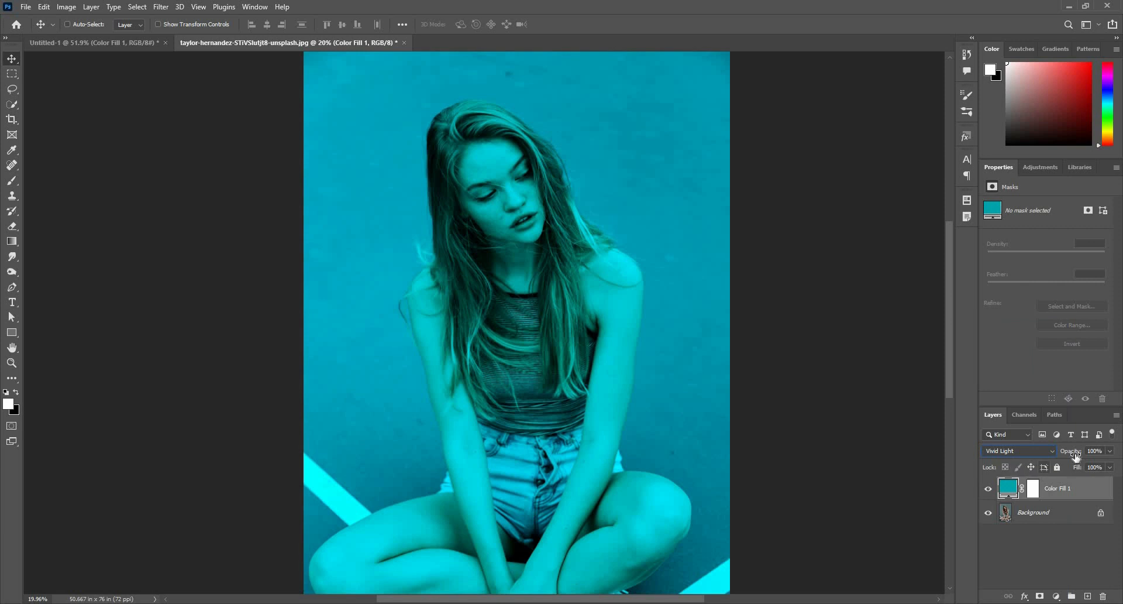
drag(1074, 454, 1027, 470)
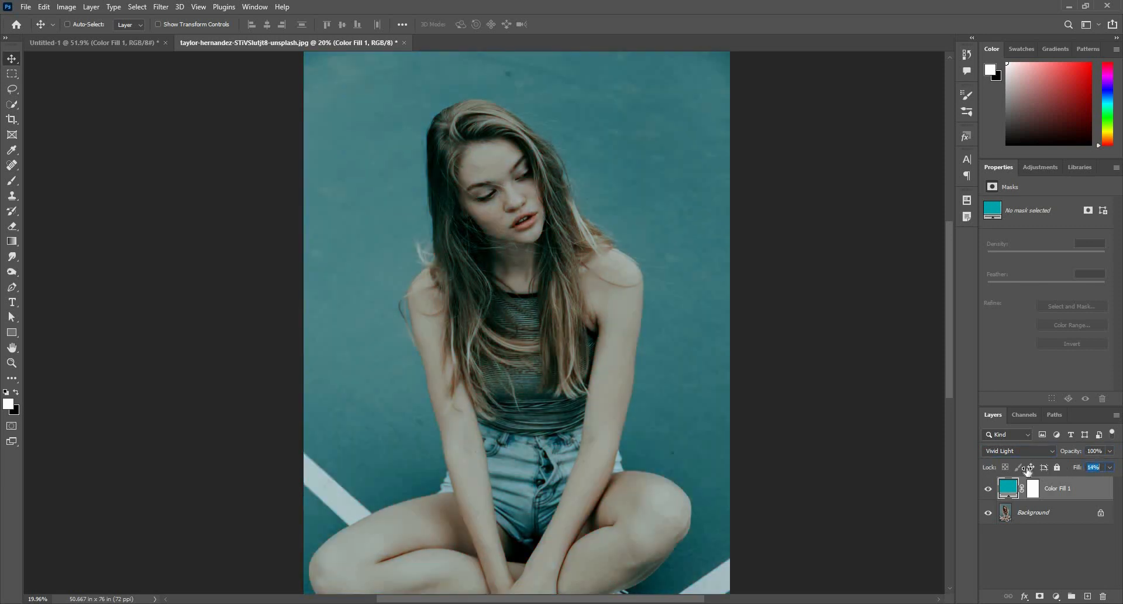
click(988, 489)
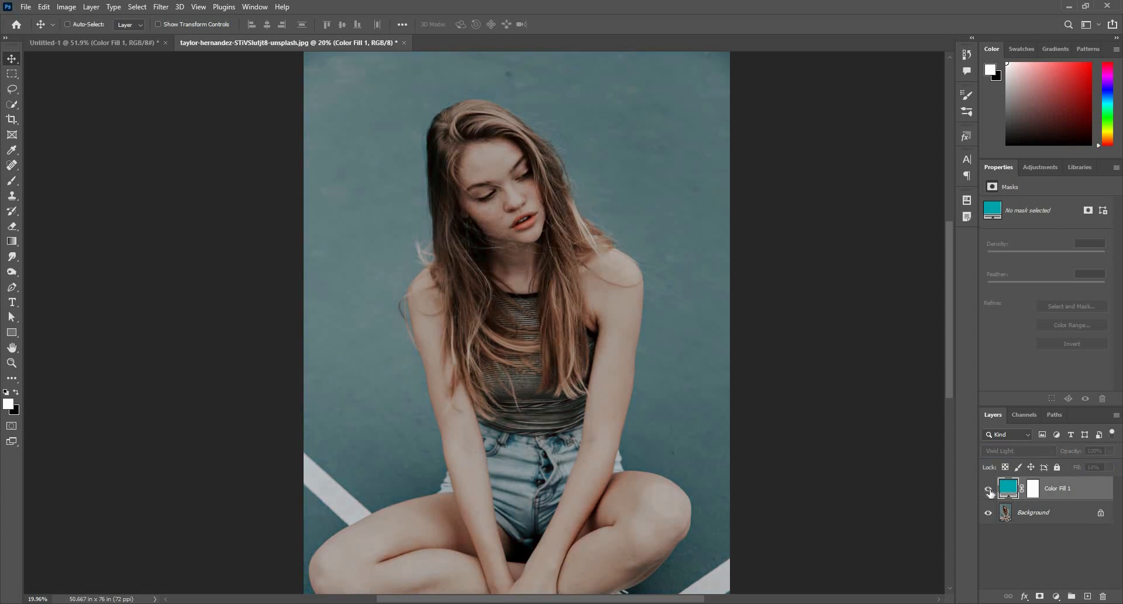
click(989, 489)
click(989, 489)
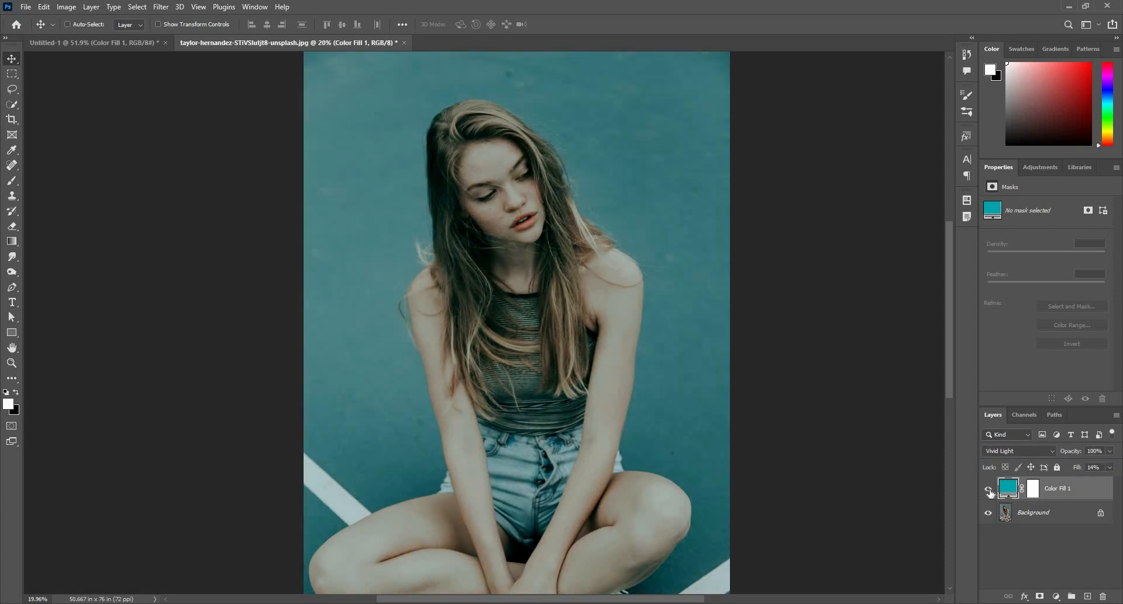
Change the teal Color Fill 1 layer to Linear Light, lower its fill, and compare the portrait with and without it
key(ctrl+minus)
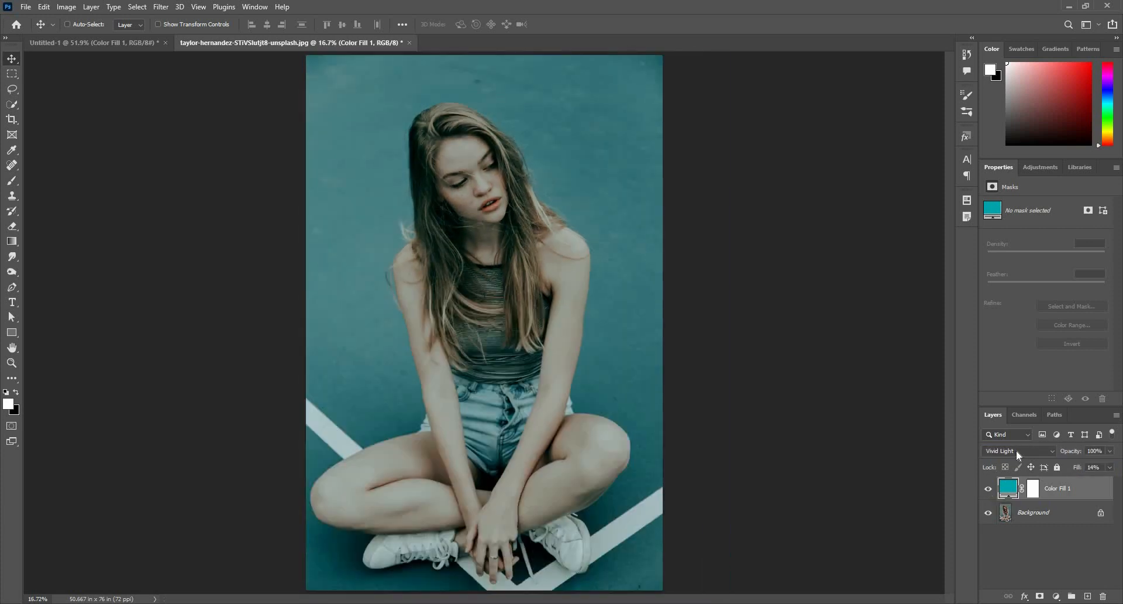
click(1016, 451)
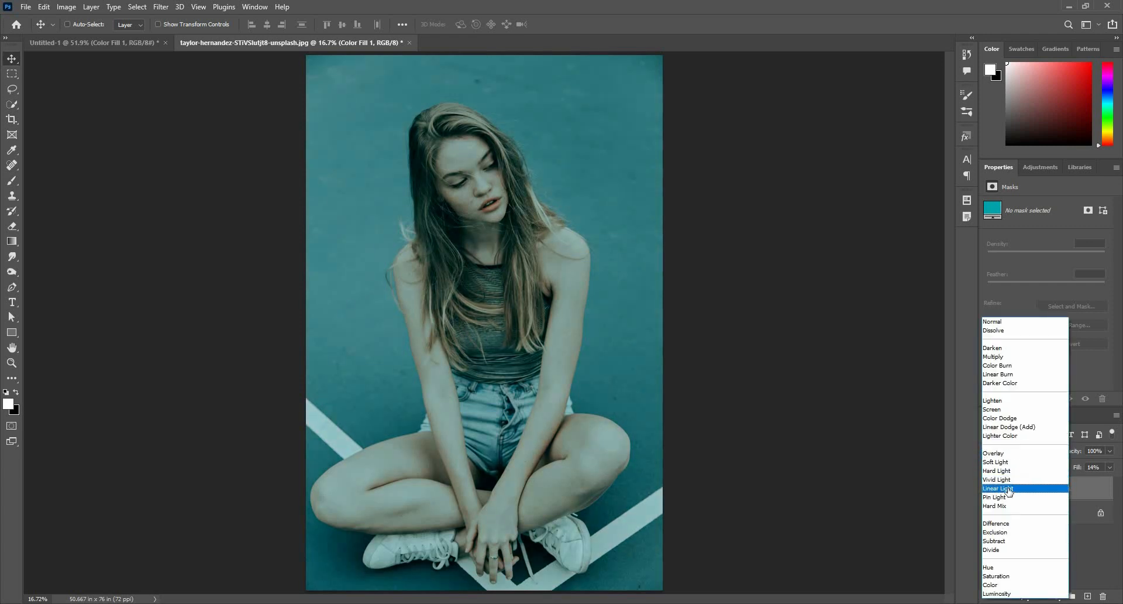
click(1008, 489)
mouse_move(1075, 471)
mouse_down()
mouse_move(1056, 469)
mouse_move(1066, 474)
mouse_up()
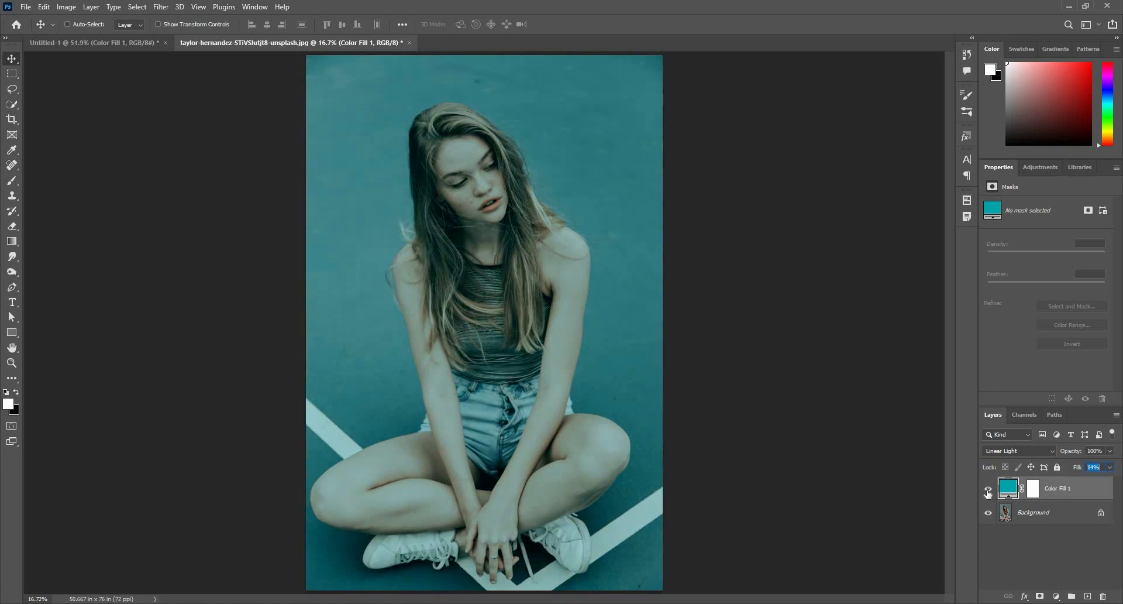
click(987, 493)
click(988, 493)
drag(1070, 471, 1069, 471)
click(993, 488)
click(993, 489)
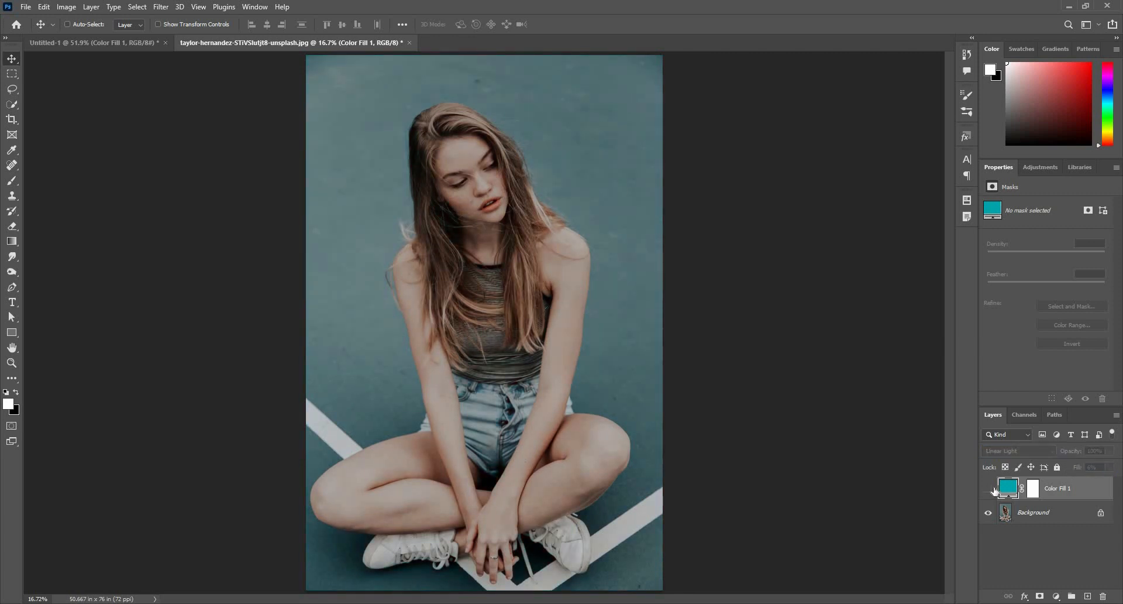
click(992, 488)
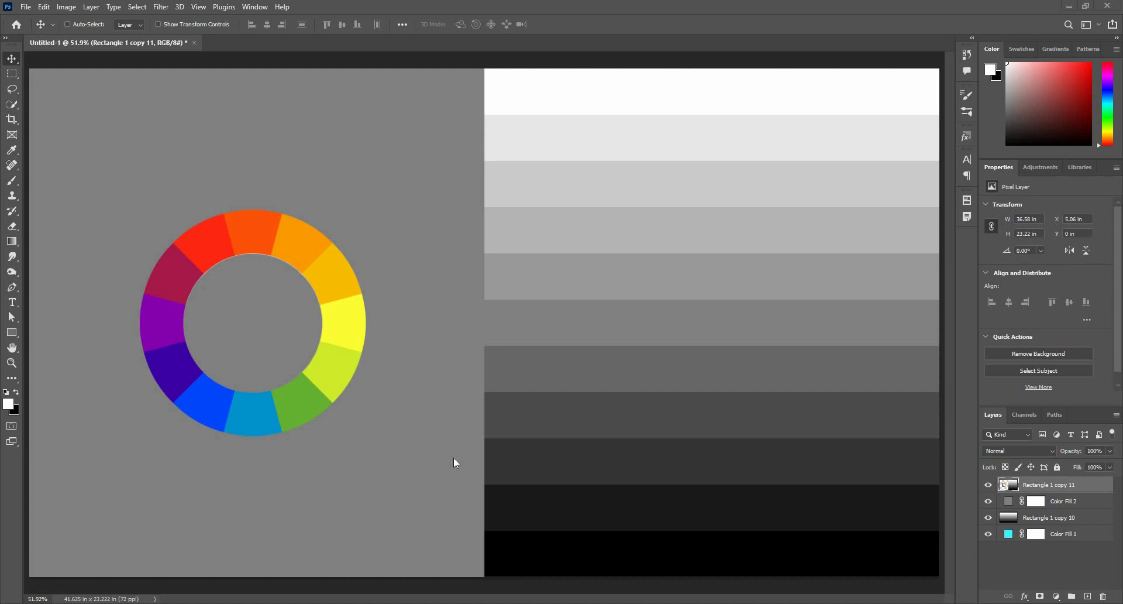
Try Hard Mix on the Rectangle 1 copy 11 layer containing the color wheel and grayscale stripes
click(1050, 451)
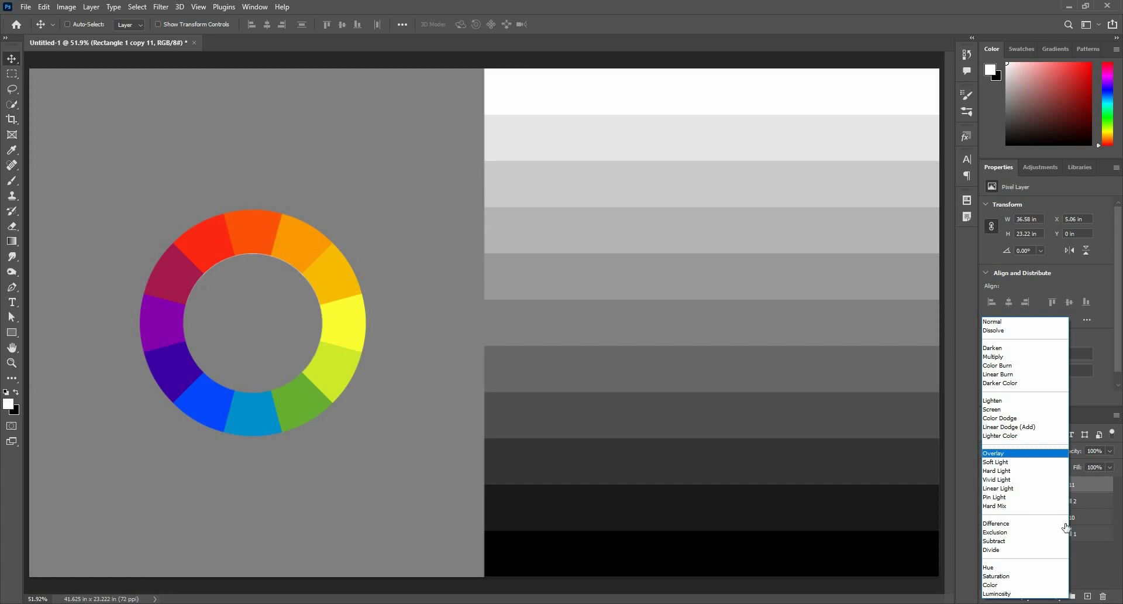
click(328, 376)
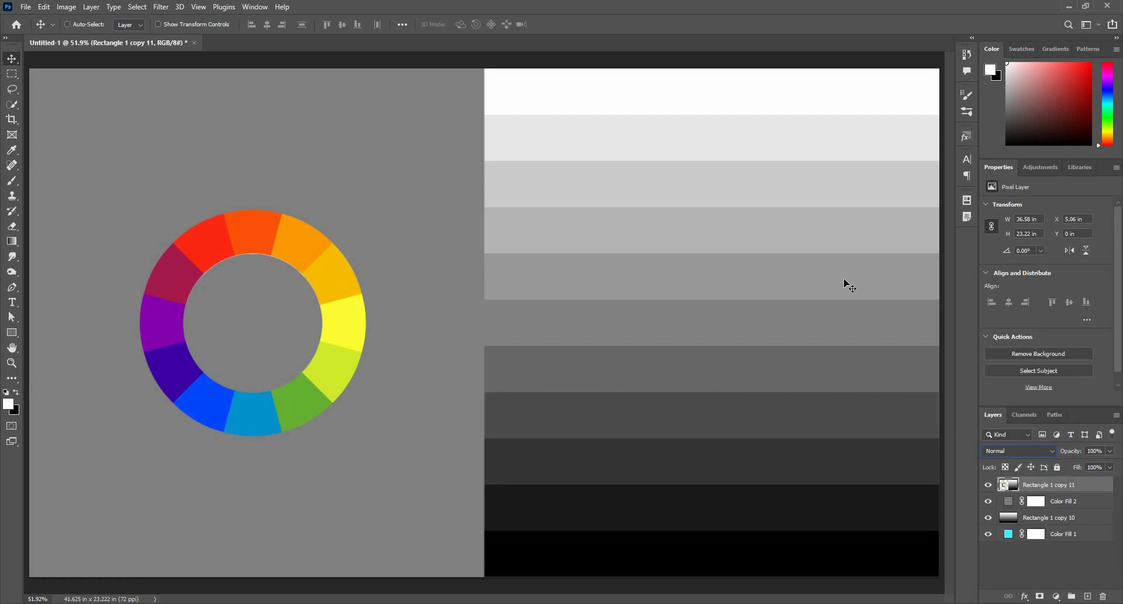
click(1013, 451)
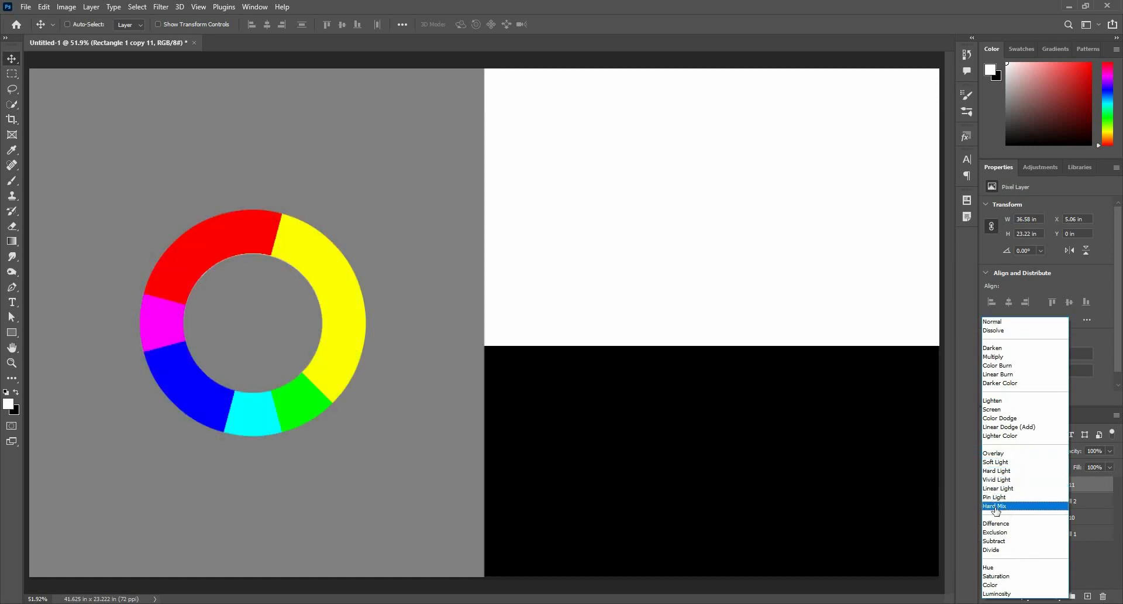
click(1004, 507)
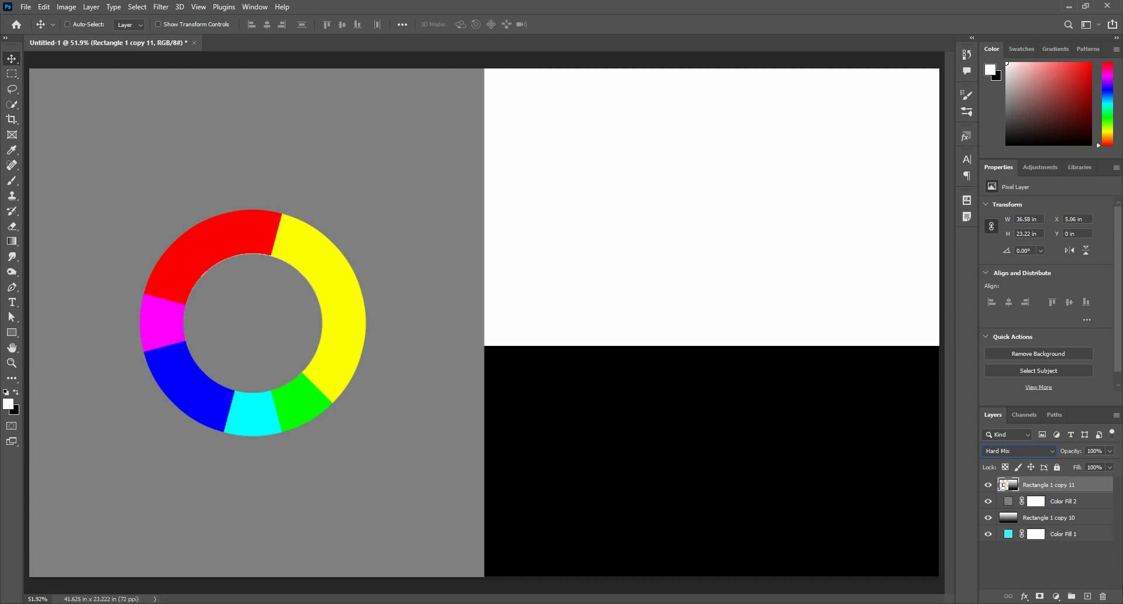
Delete the Rectangle 1 copy 11 layer and open the fire image from the Downloads folder
click(1103, 596)
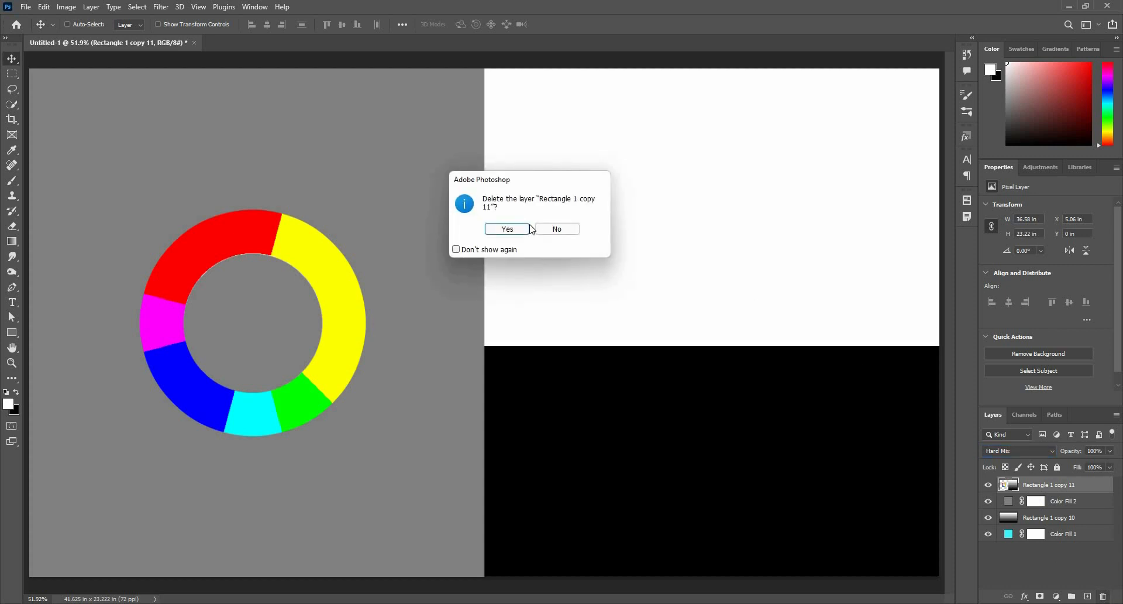
click(518, 228)
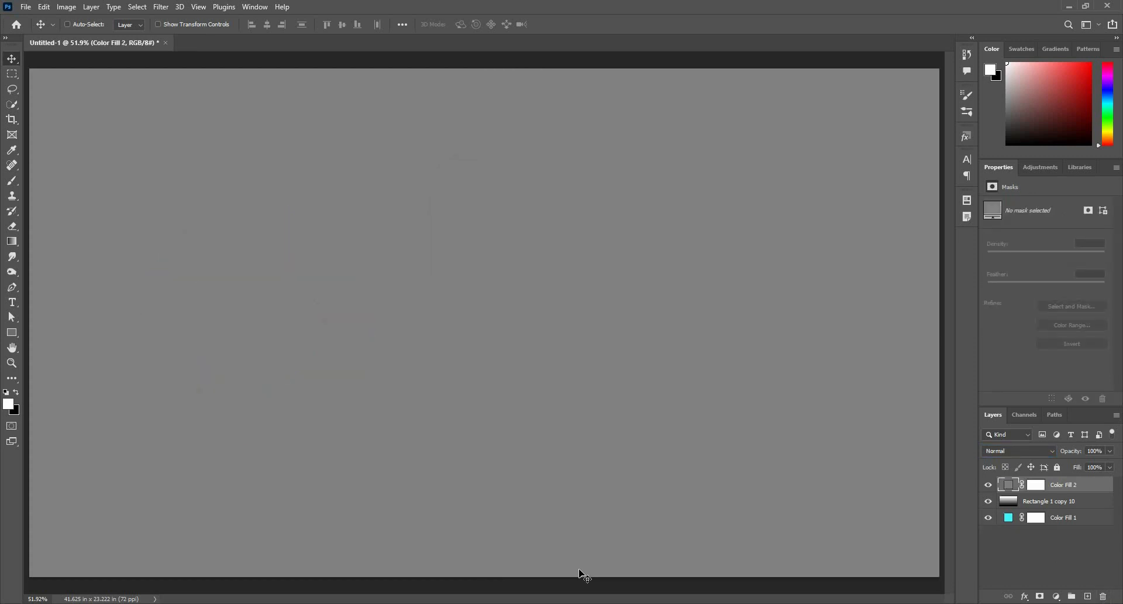
click(25, 7)
click(35, 30)
click(302, 139)
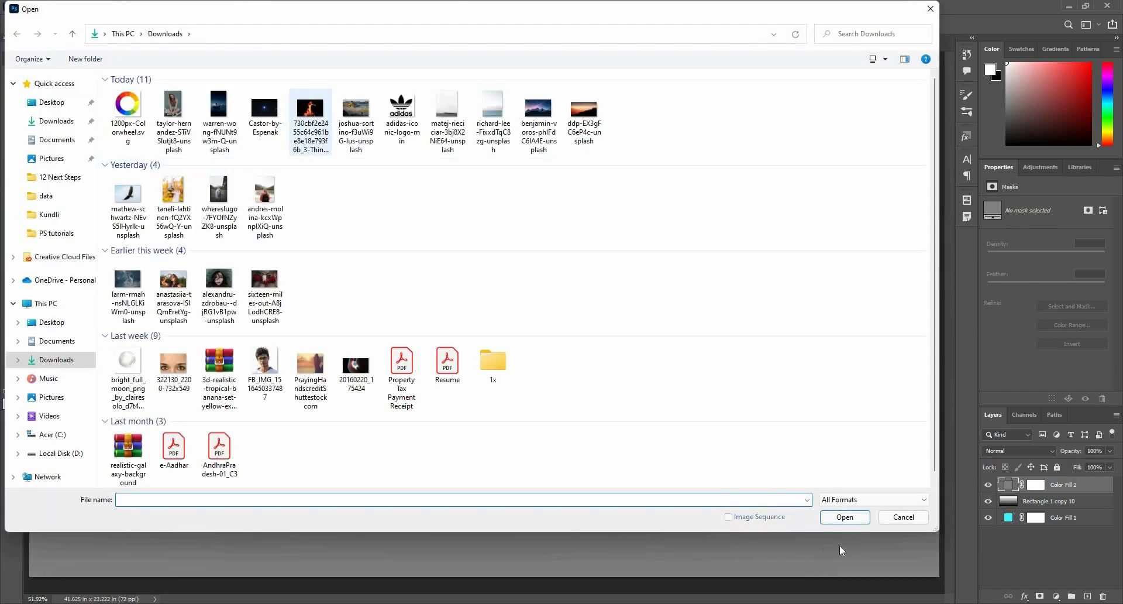
click(845, 517)
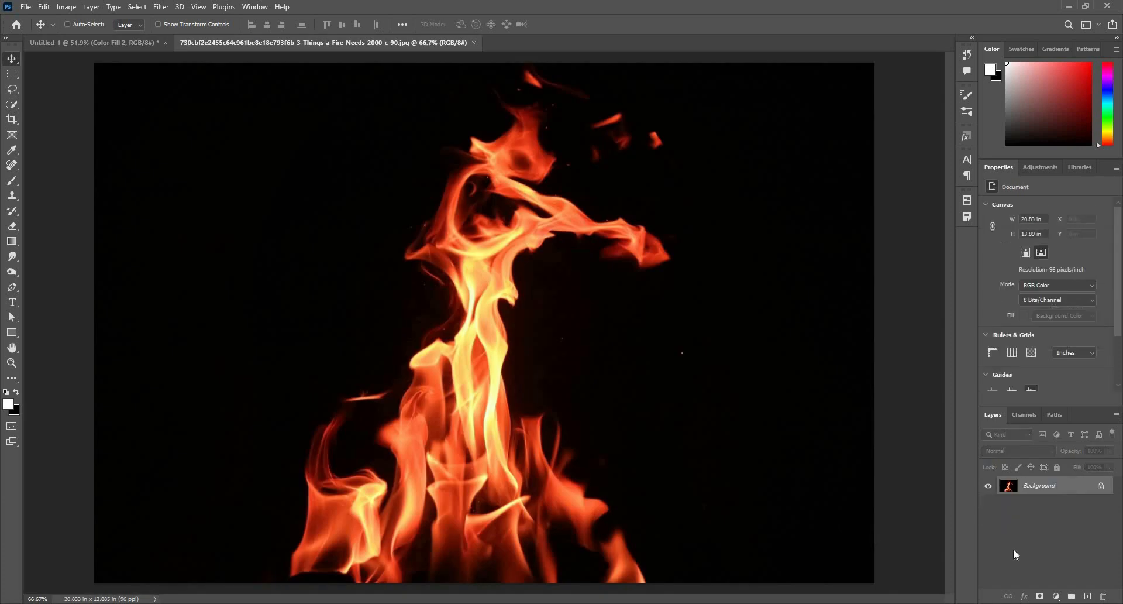
Add a dark blue (#00139f) solid color fill layer above the fire photo and set its blend mode to Hard Mix
click(1056, 596)
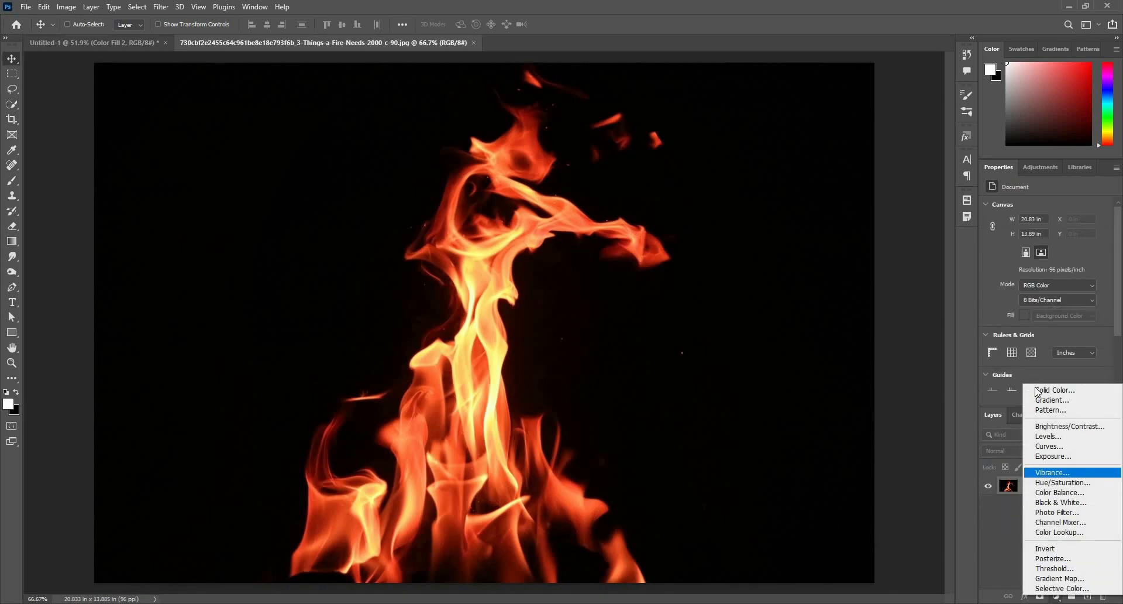
click(1038, 390)
drag(805, 325, 827, 377)
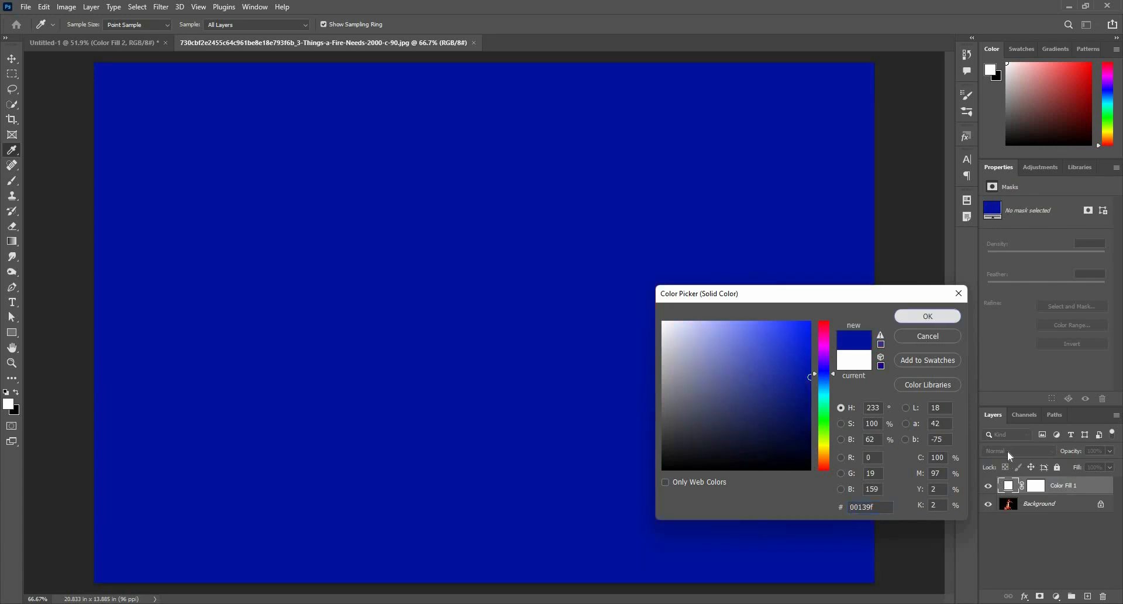
key(Return)
click(1008, 454)
scroll(1000, 548, down, 3)
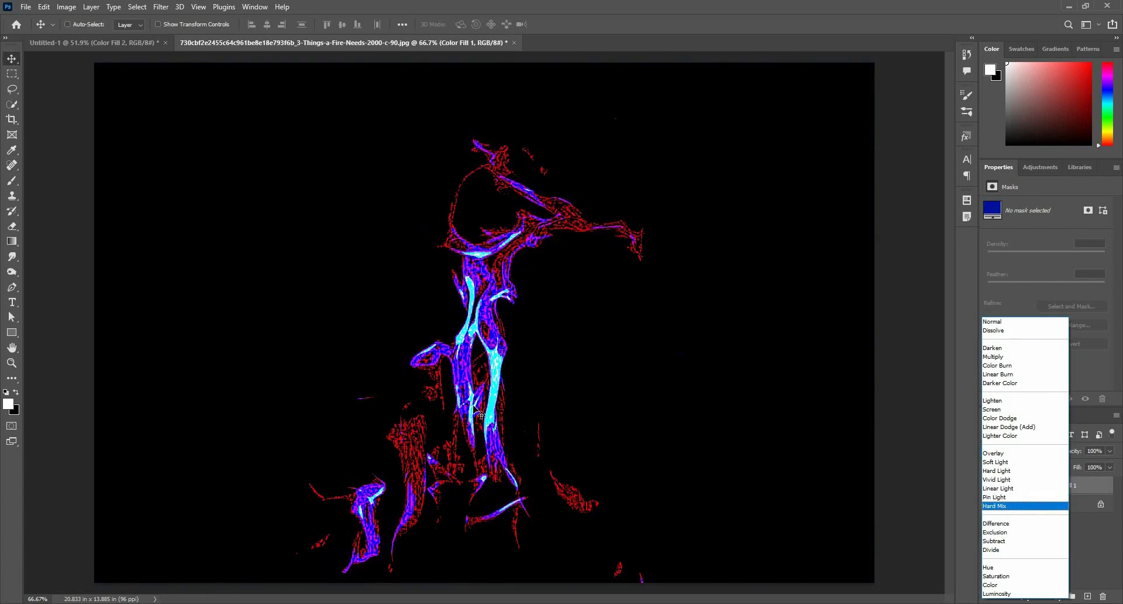
click(1008, 506)
Inspect the Hard Mix flame detail up close, lower the blue layer's fill to 60%, and compare with the layer hidden
drag(436, 288, 478, 410)
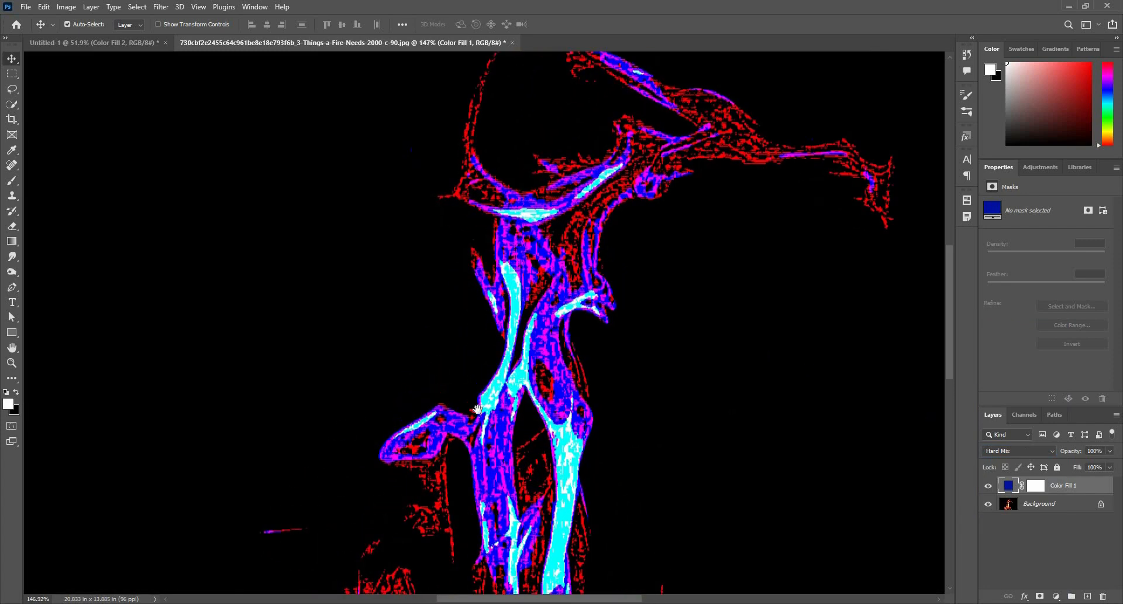
drag(456, 223, 431, 258)
drag(500, 183, 478, 353)
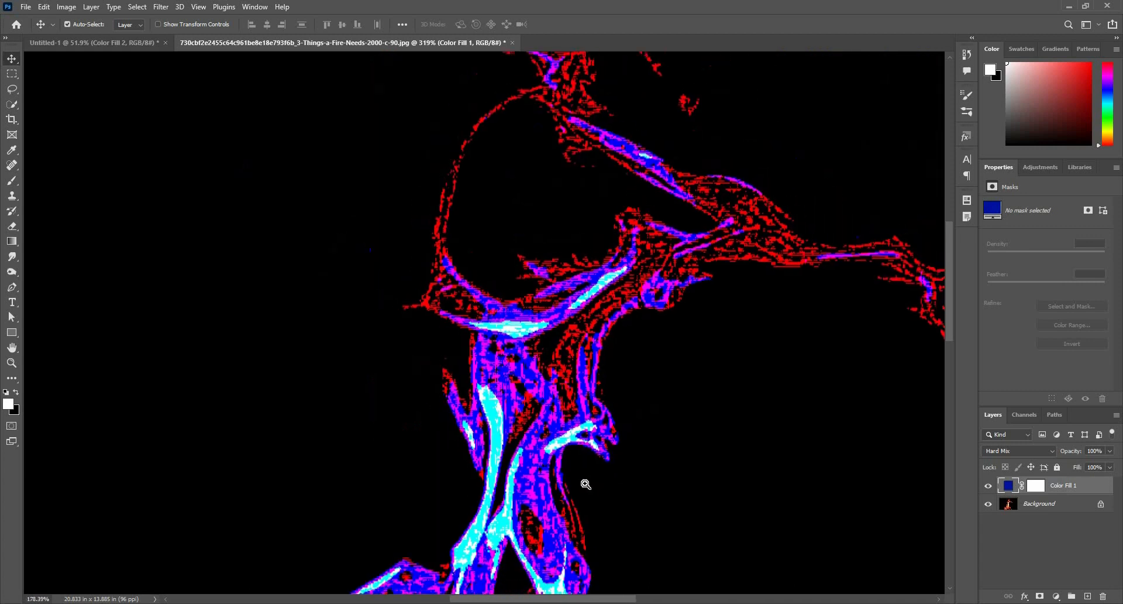
drag(585, 492, 517, 388)
key(ctrl+0)
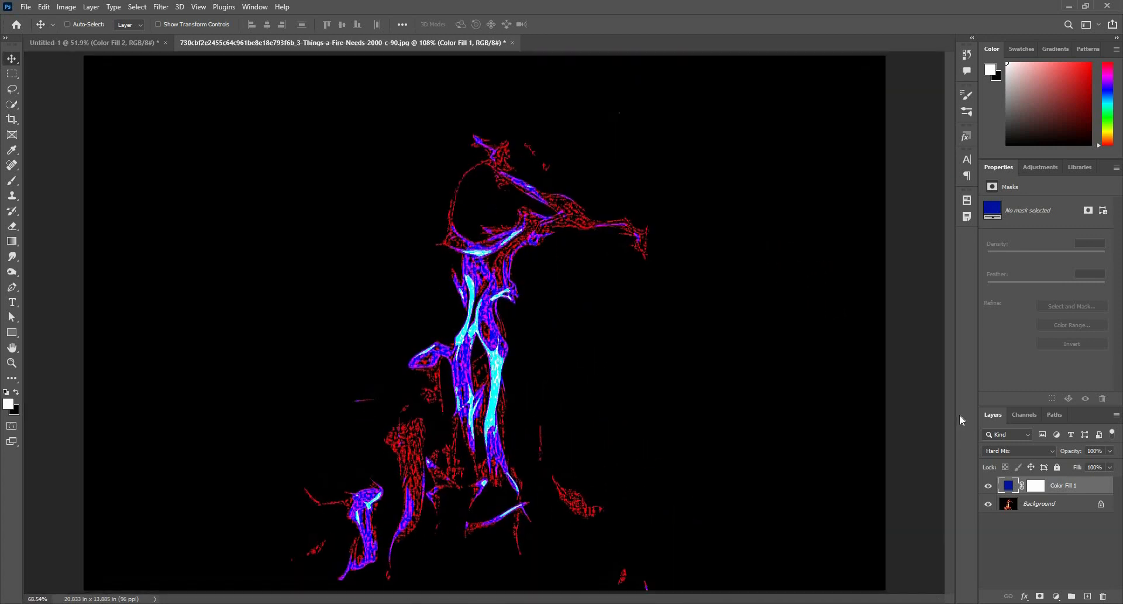
click(1035, 451)
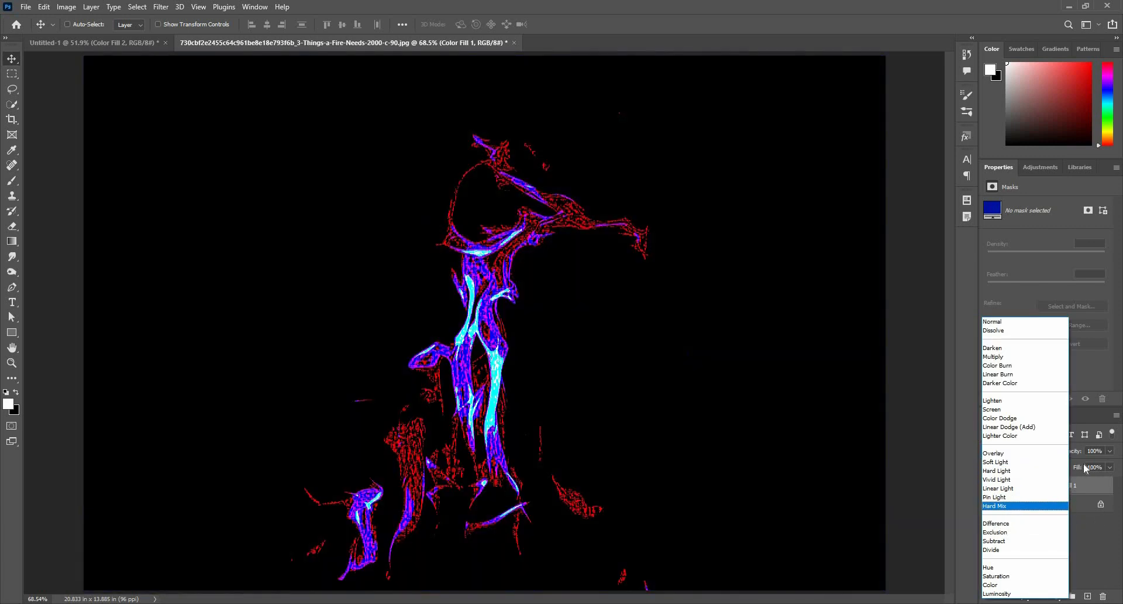
click(1013, 505)
drag(1058, 469, 1120, 475)
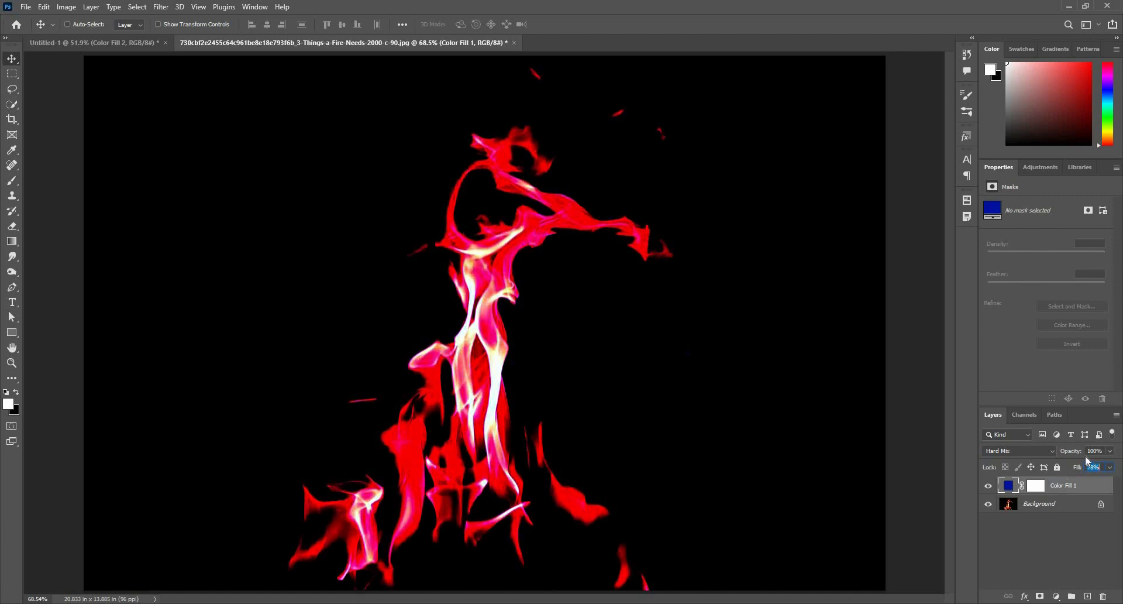
drag(1063, 454, 1053, 481)
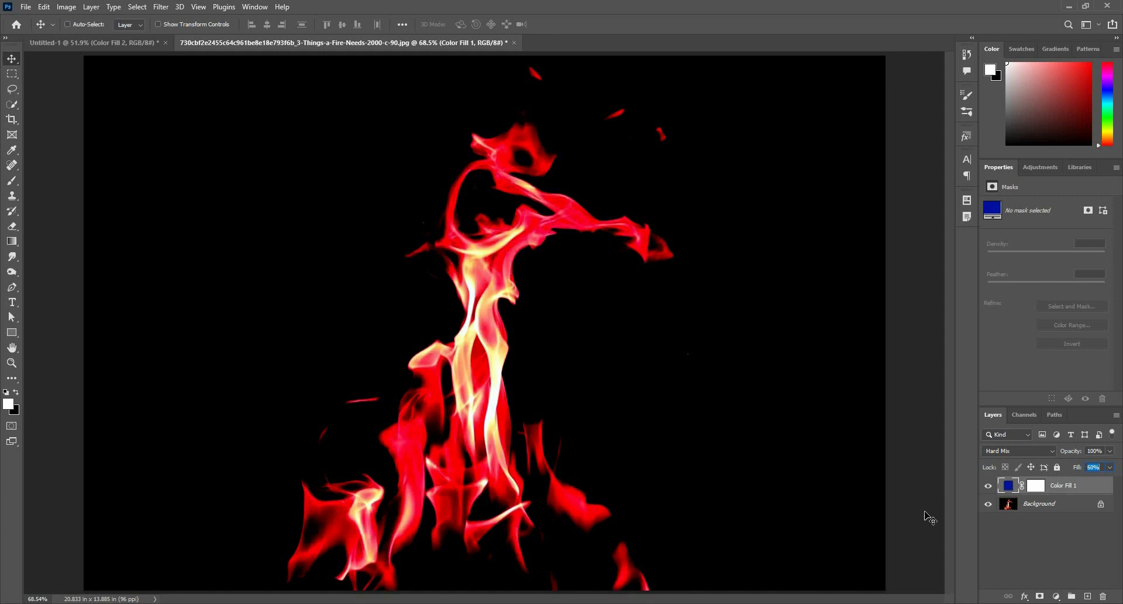
click(988, 486)
click(988, 486)
Reduce the blue Hard Mix layer's fill to 30%, compare with the original fire, and lower the fill to 11%
drag(1066, 471, 1058, 471)
click(987, 488)
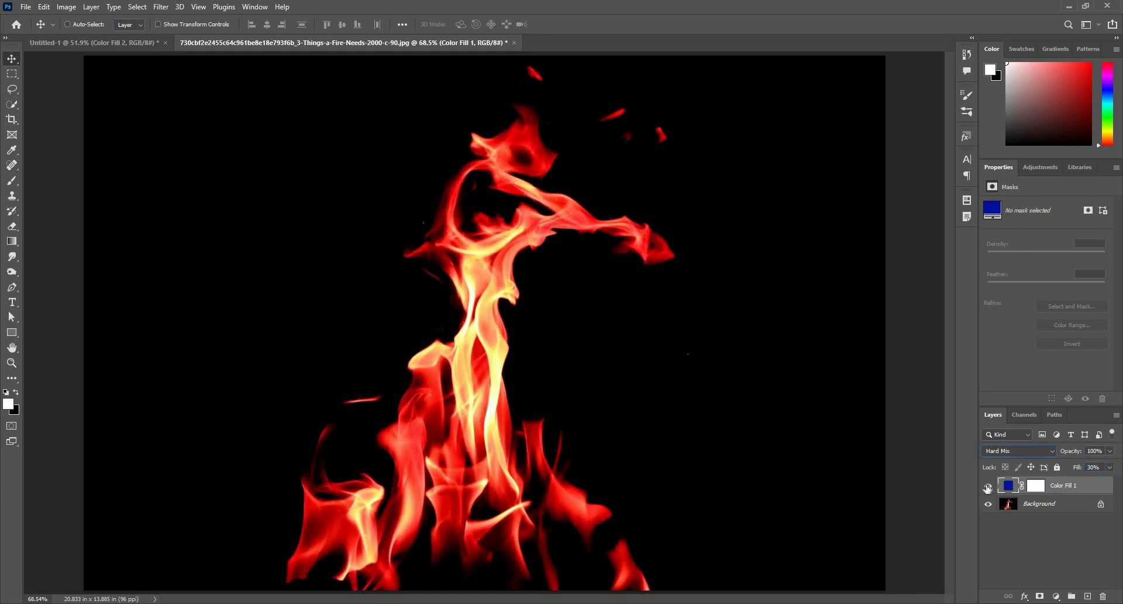
click(987, 487)
click(988, 487)
drag(1057, 473, 1061, 472)
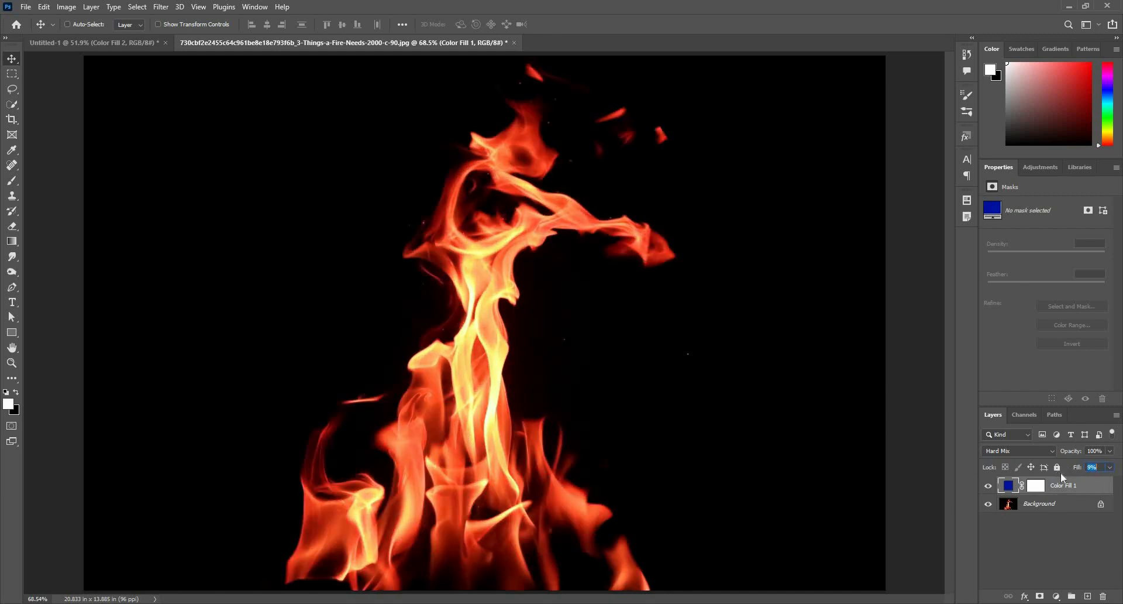
Recolor the Color Fill 1 layer to bright yellow (#f0ff00) and compare the flames with the layer on and off
double_click(1008, 489)
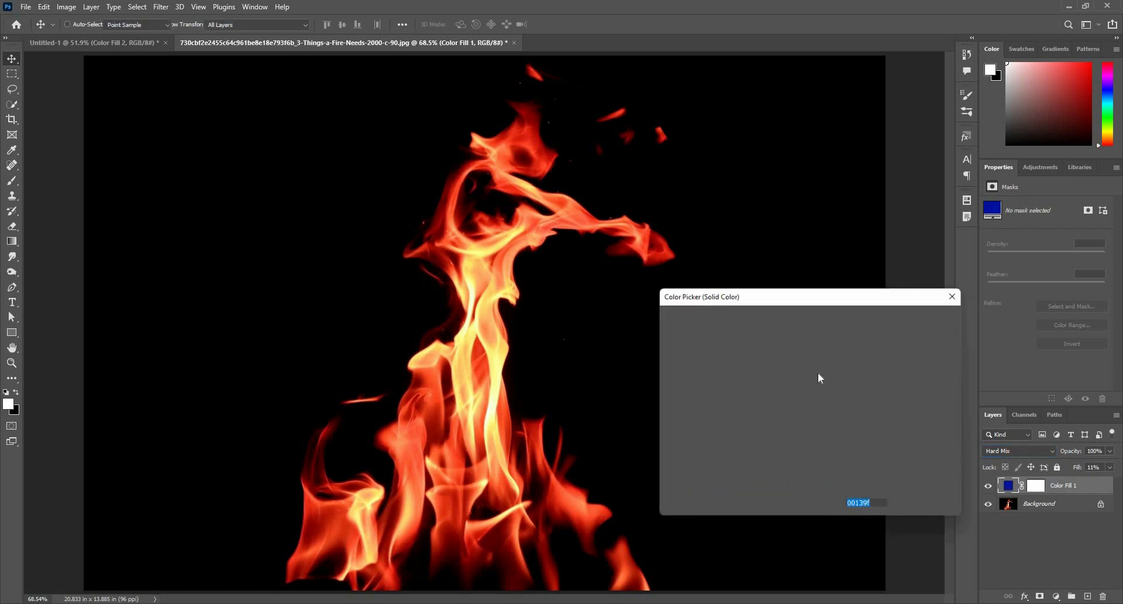
drag(829, 342, 829, 443)
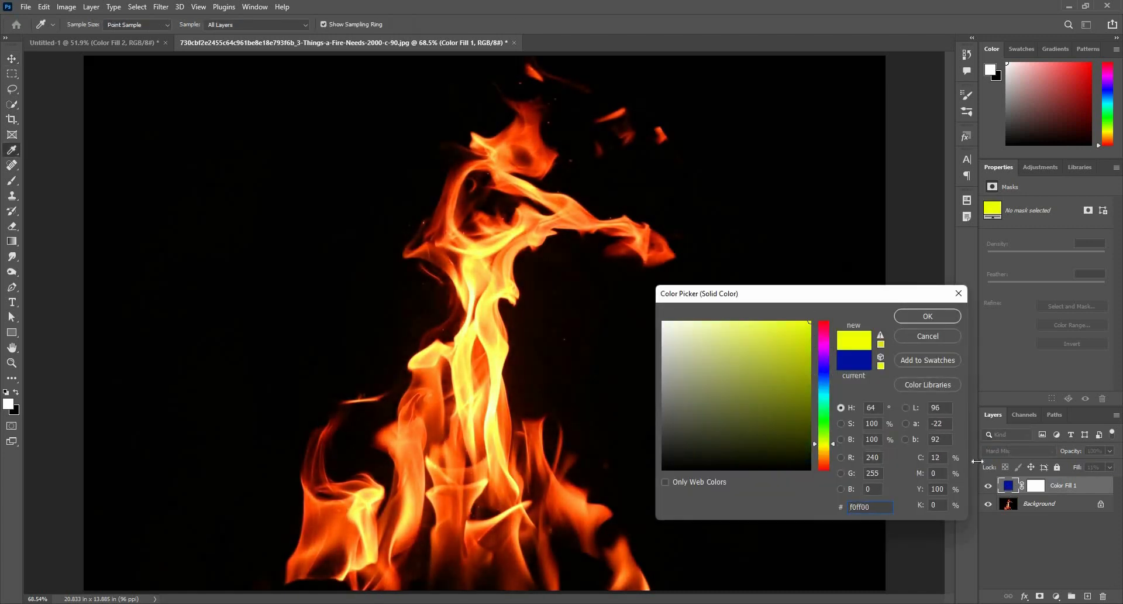
click(928, 316)
click(987, 486)
click(987, 487)
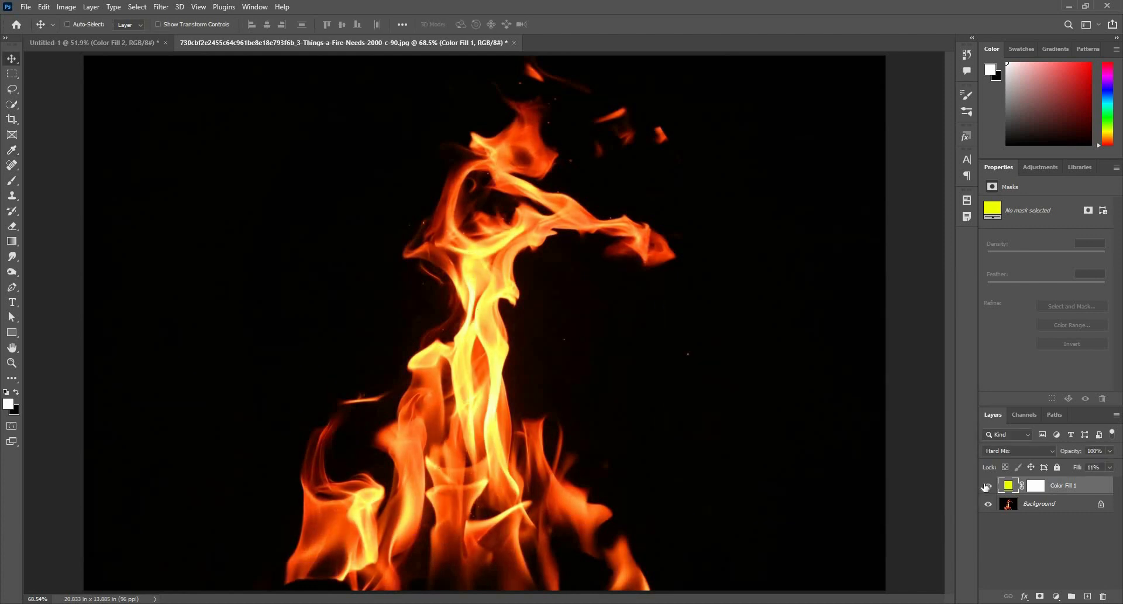
click(987, 487)
click(987, 487)
Raise the yellow Hard Mix layer's fill slightly and compare the flames with the layer on and off
drag(1083, 468, 1081, 468)
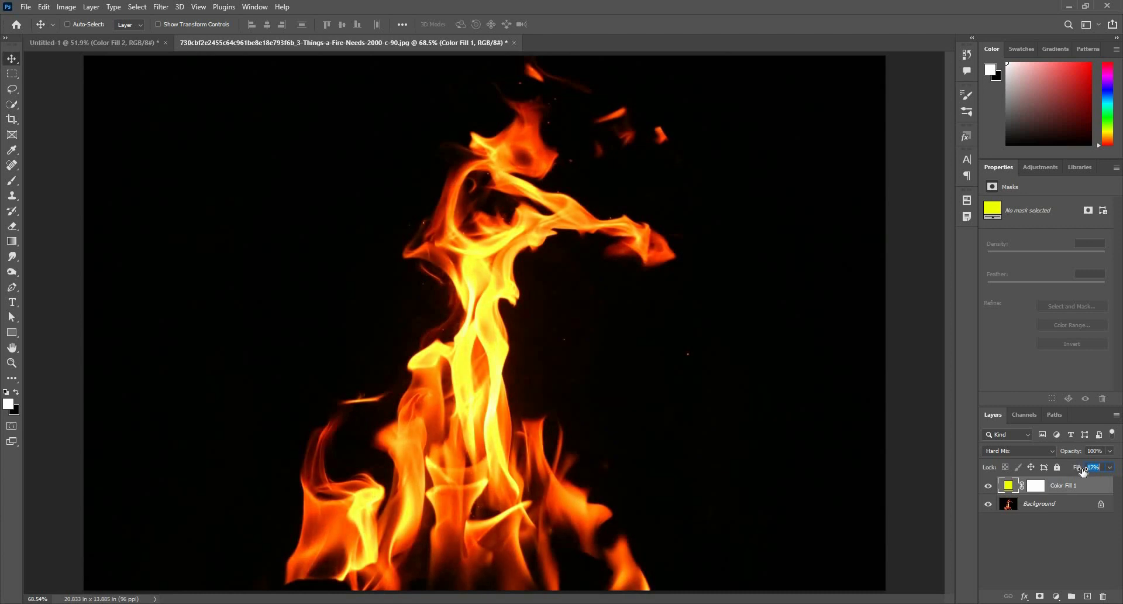
click(990, 487)
click(989, 487)
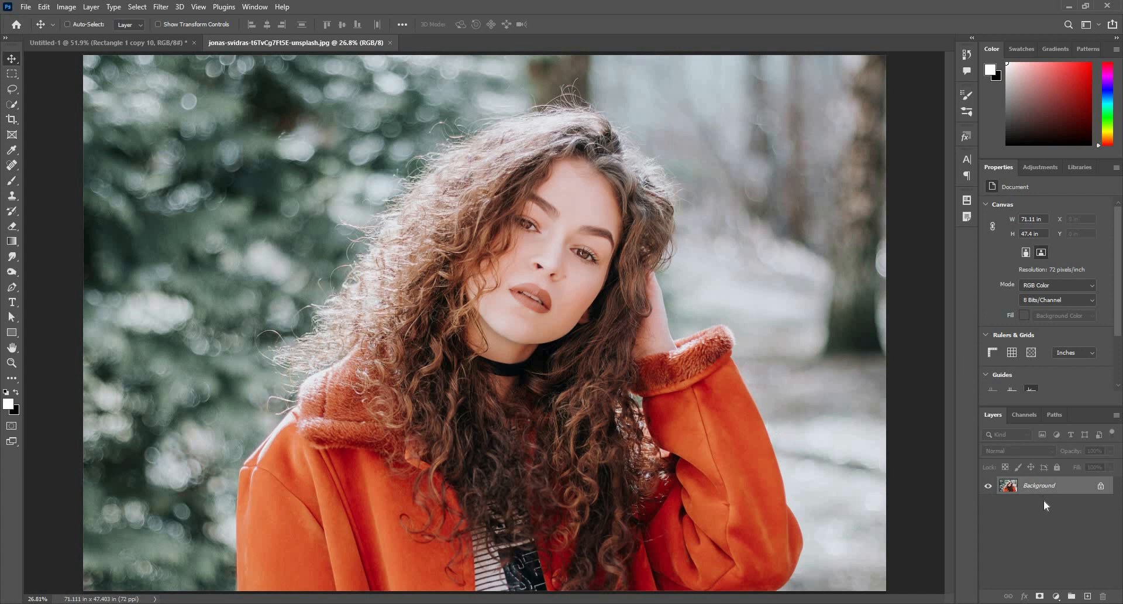
Add a Solid Color fill layer in pure red (#ff0000) over the portrait and set its blend mode to Hue
click(1056, 595)
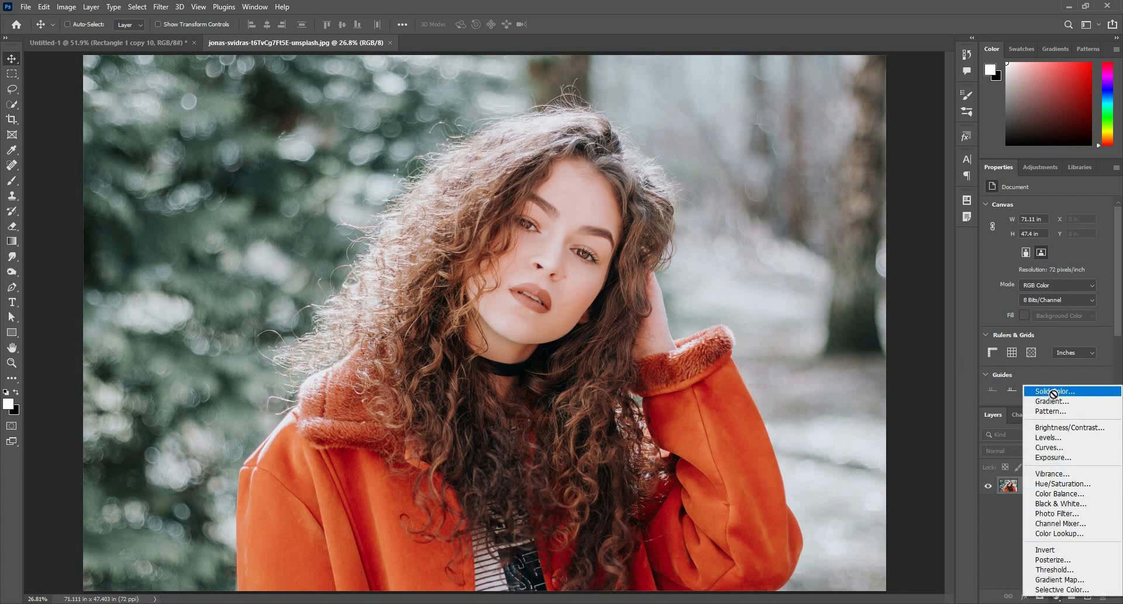
click(1040, 393)
text(ff0000)
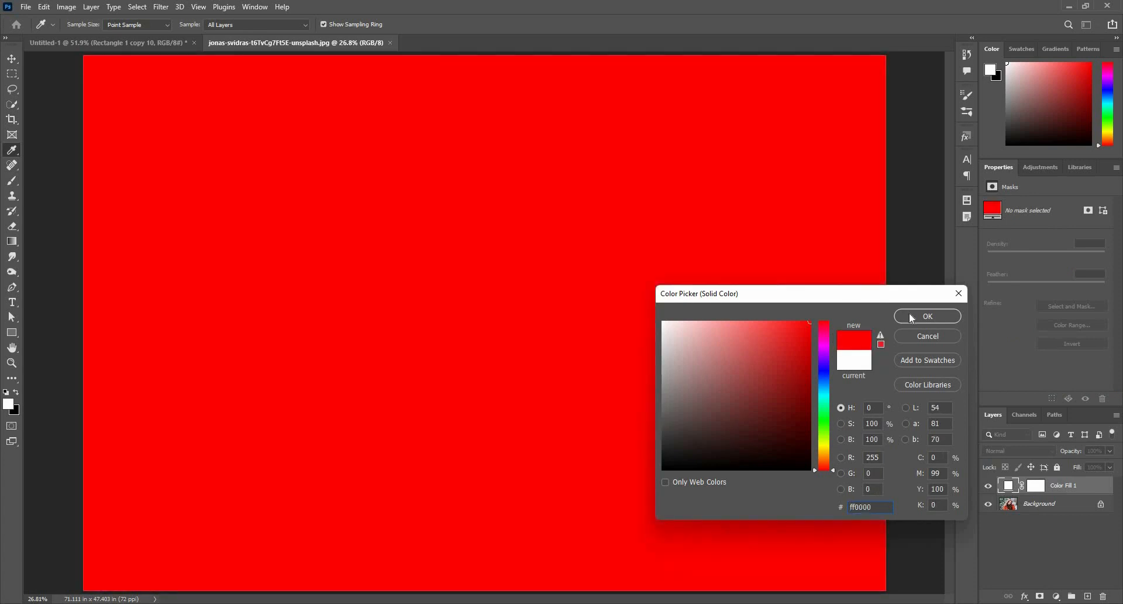
click(912, 317)
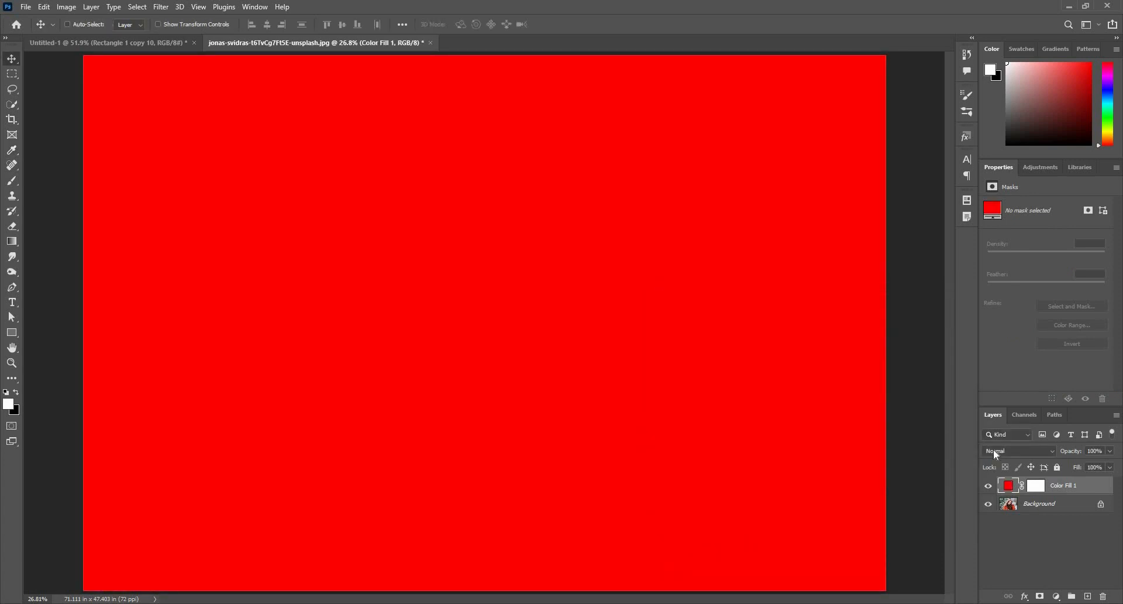
click(994, 451)
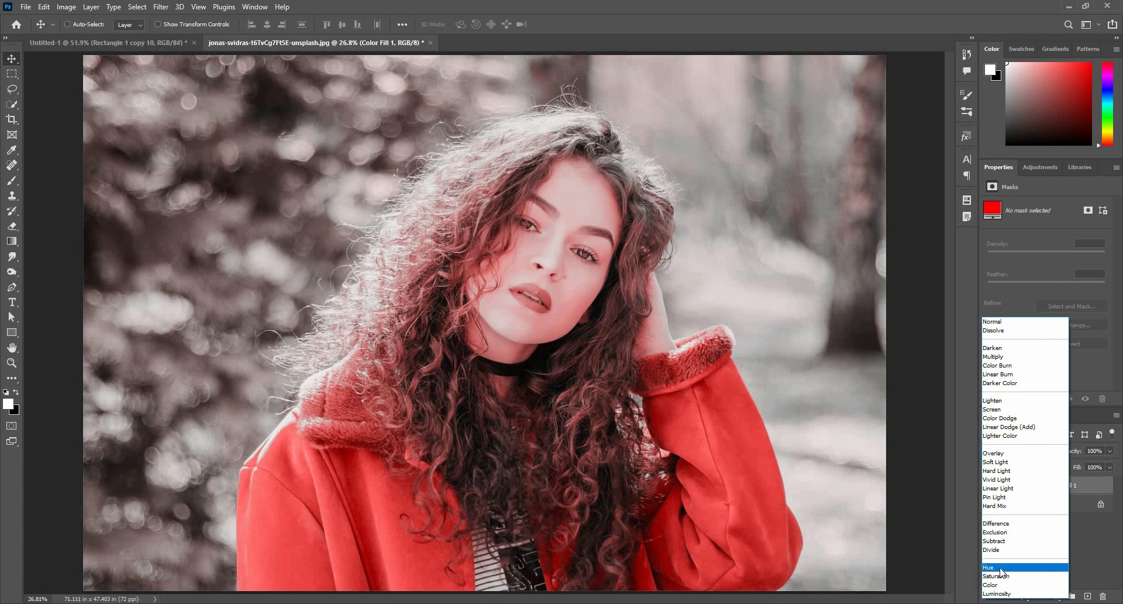
click(1002, 568)
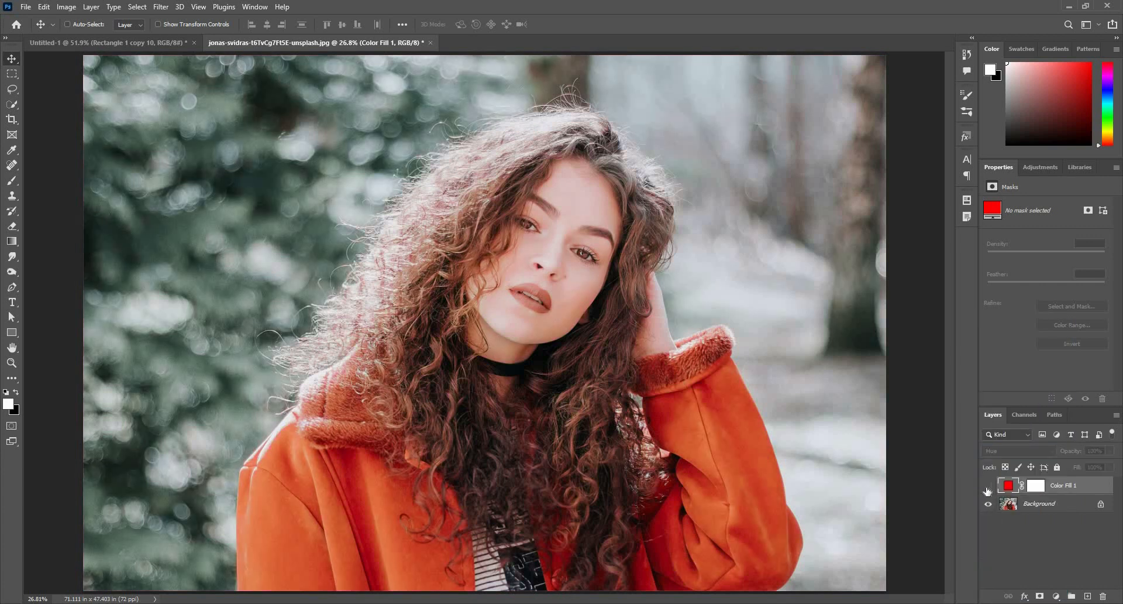
Compare the portrait with the red Hue layer shown and hidden
click(987, 488)
click(988, 488)
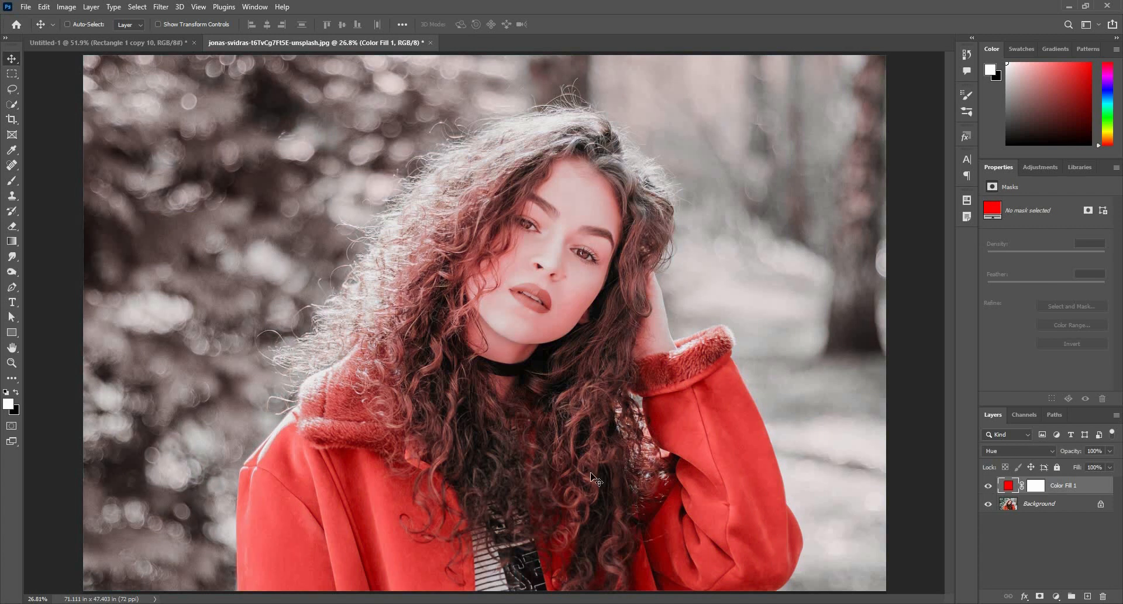
click(989, 487)
click(988, 487)
click(989, 486)
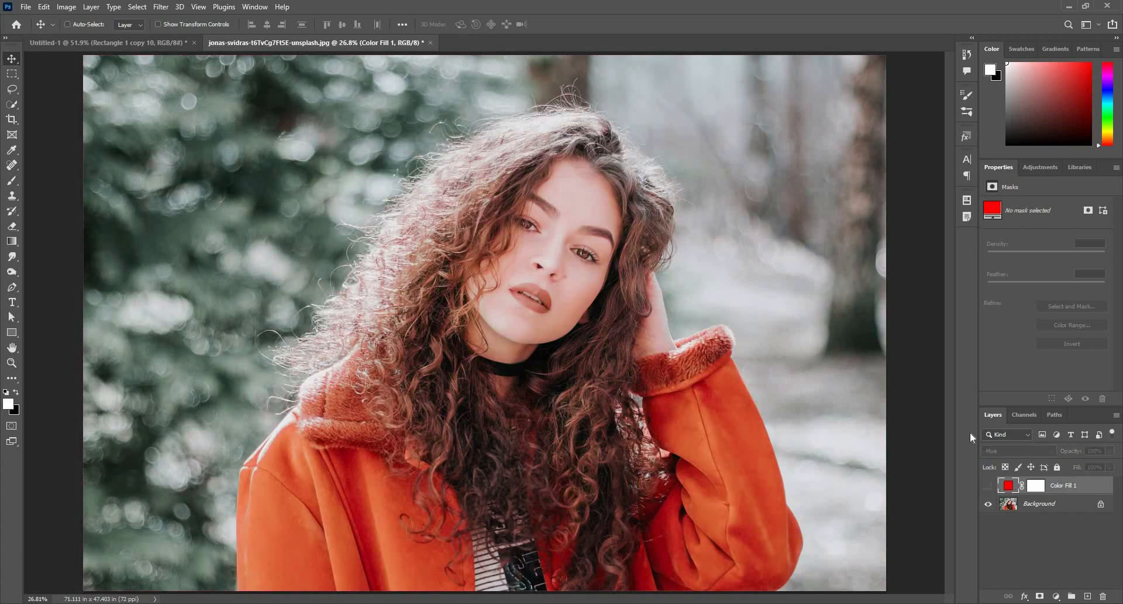
click(989, 486)
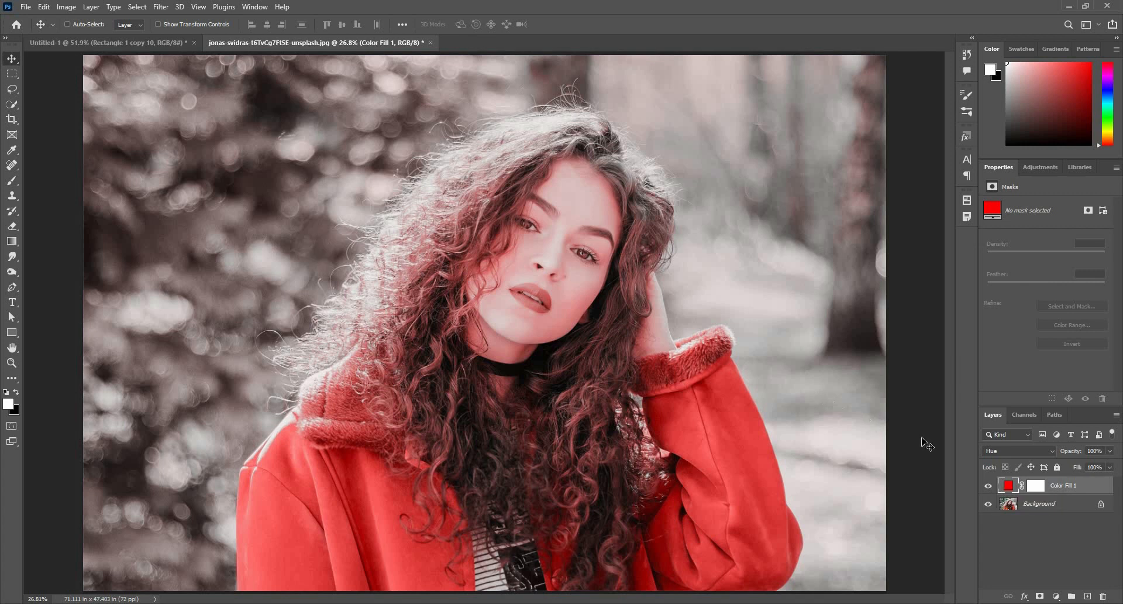
key(ctrl+comma)
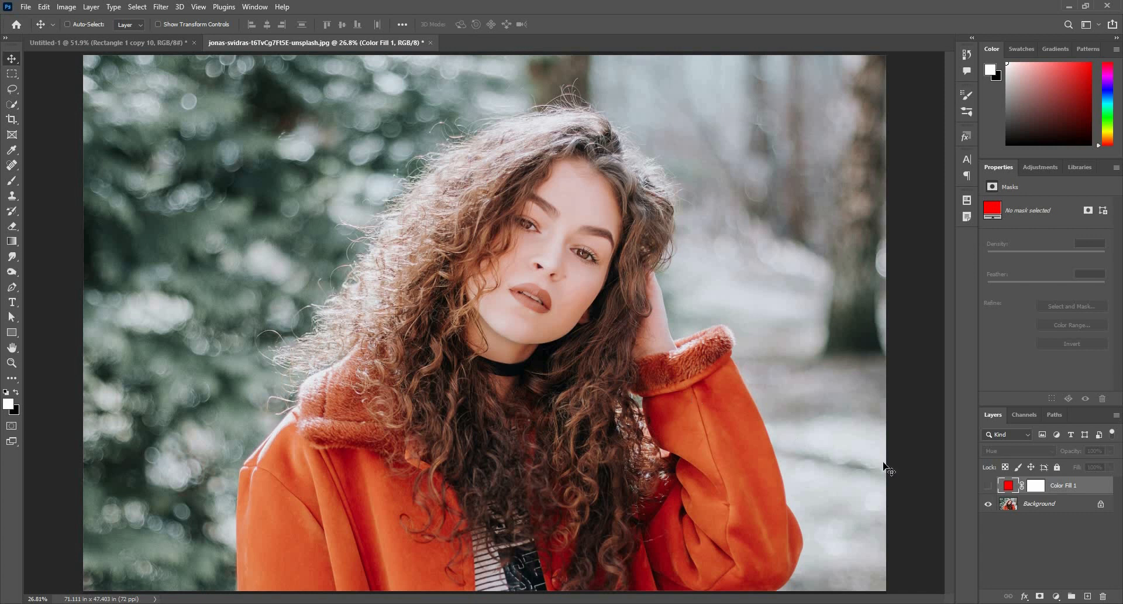
click(987, 486)
Test the Hue fill with dark red (#990101), a green hue (#339901), and saturation lowered to 0%
double_click(1008, 486)
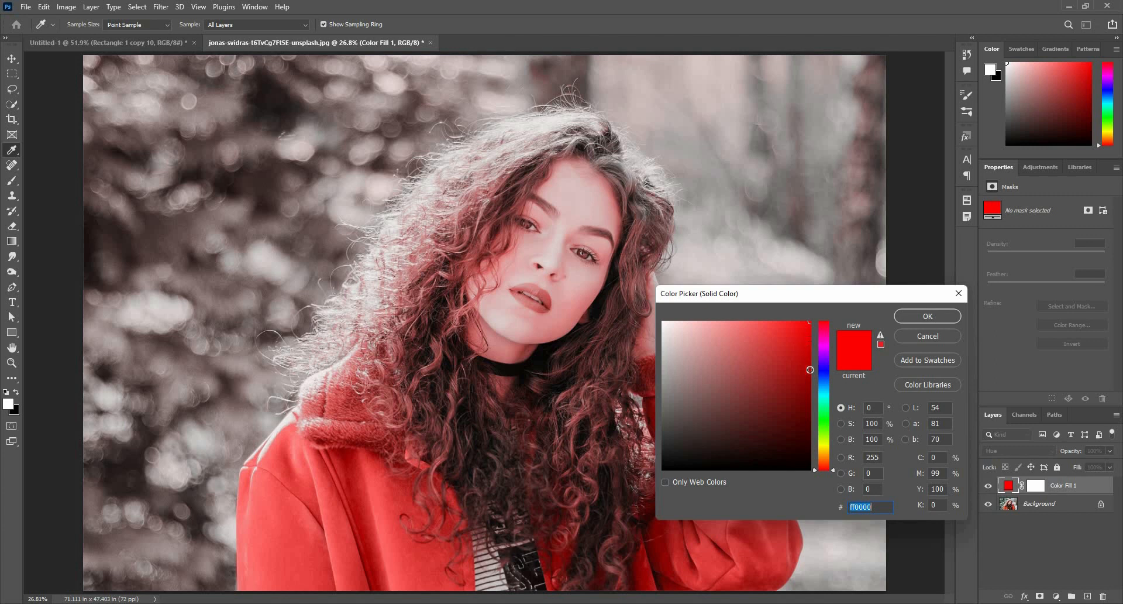
text(990101)
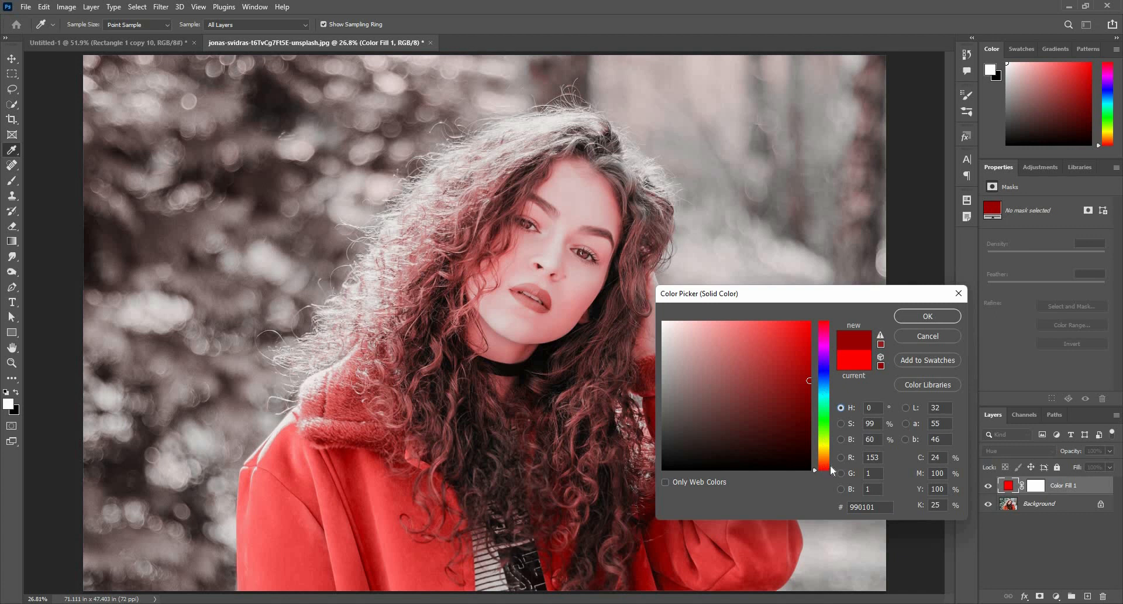
drag(825, 387, 840, 429)
click(841, 424)
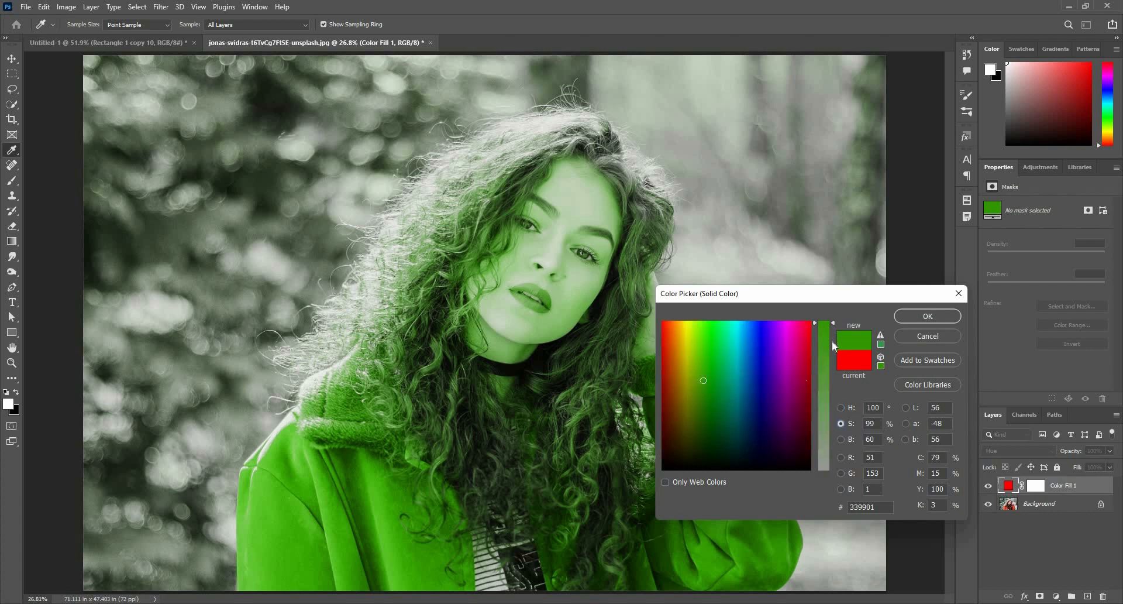
drag(830, 472, 821, 290)
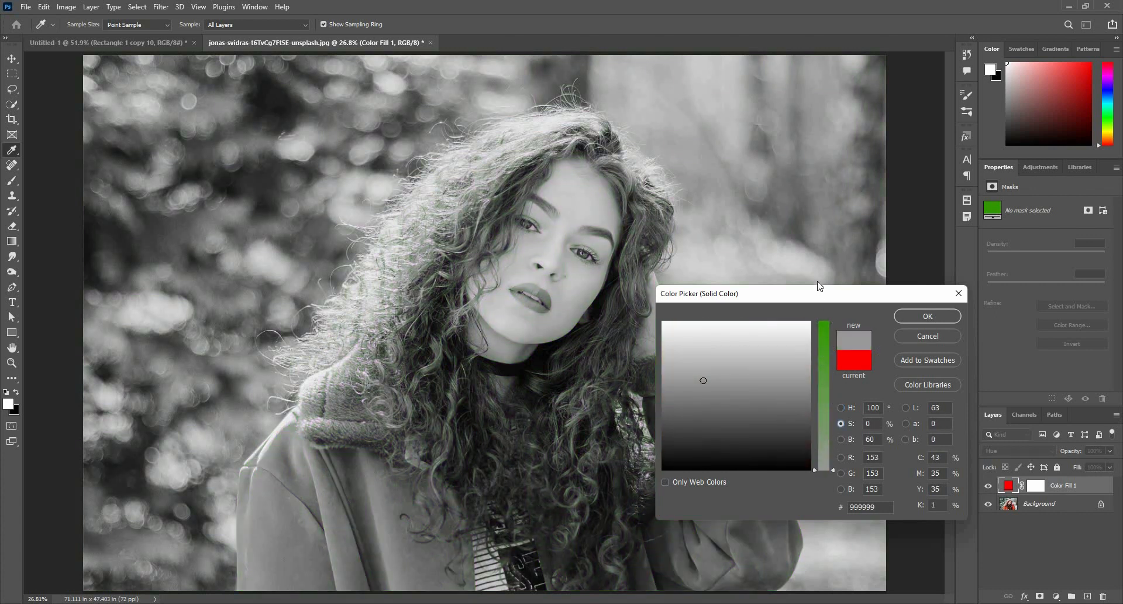
Vary the fill color's brightness down to 83%, return its hue to red, and apply #d40000
click(840, 438)
drag(834, 378, 826, 307)
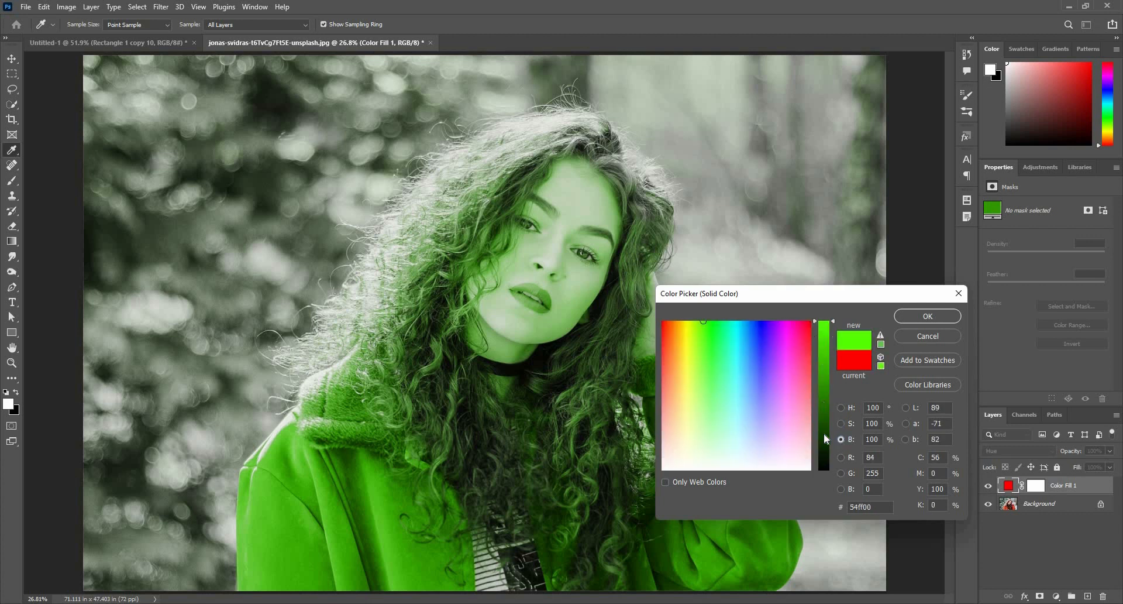
drag(825, 439, 823, 345)
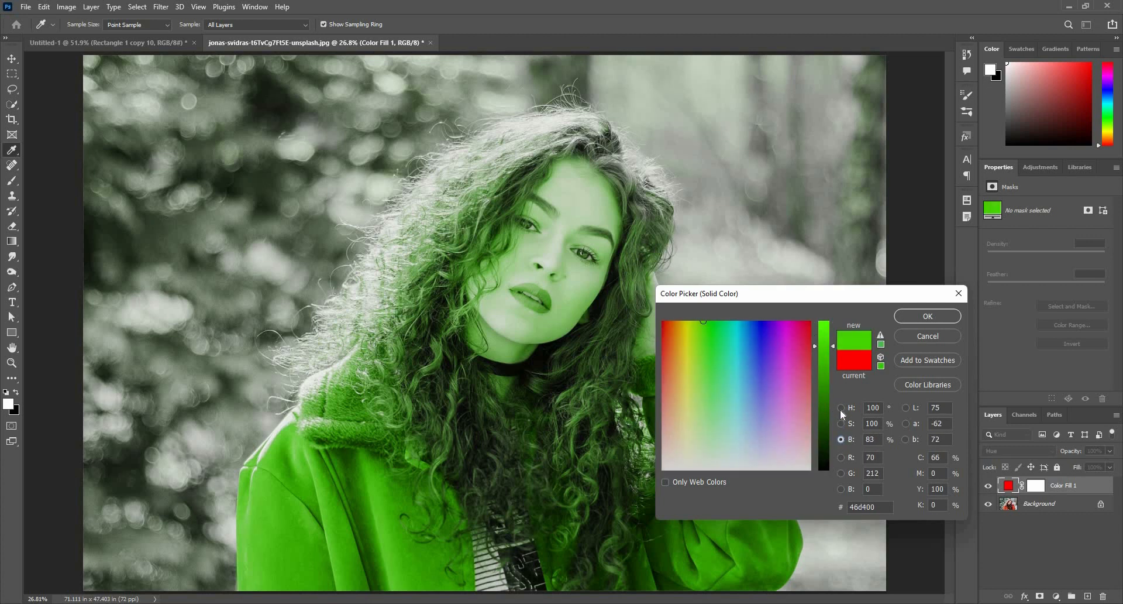
click(841, 407)
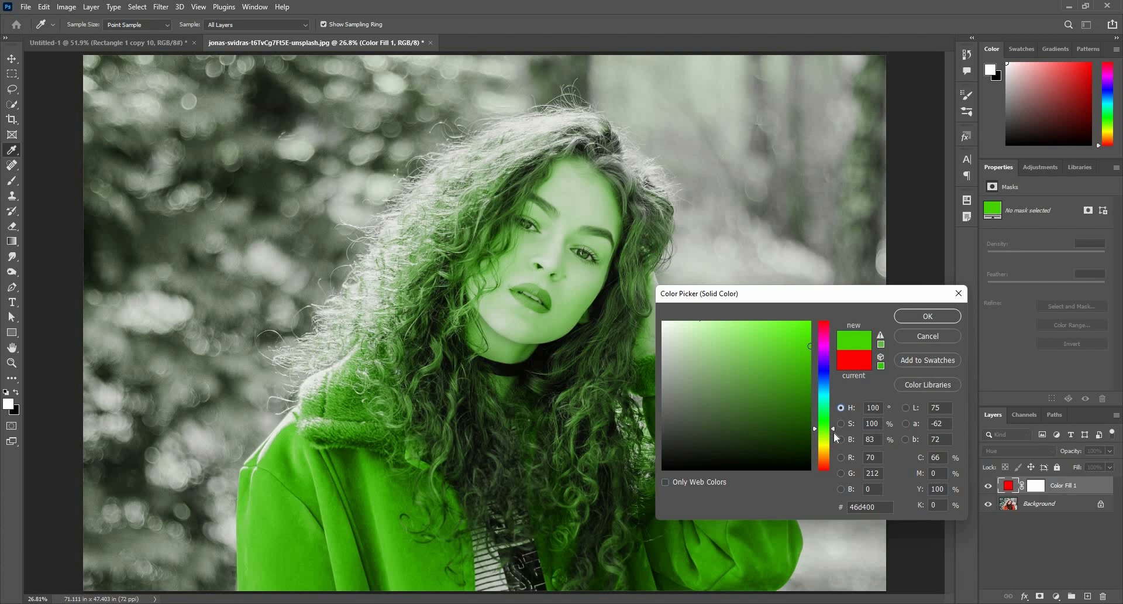
drag(828, 441, 828, 452)
alt+click(922, 339)
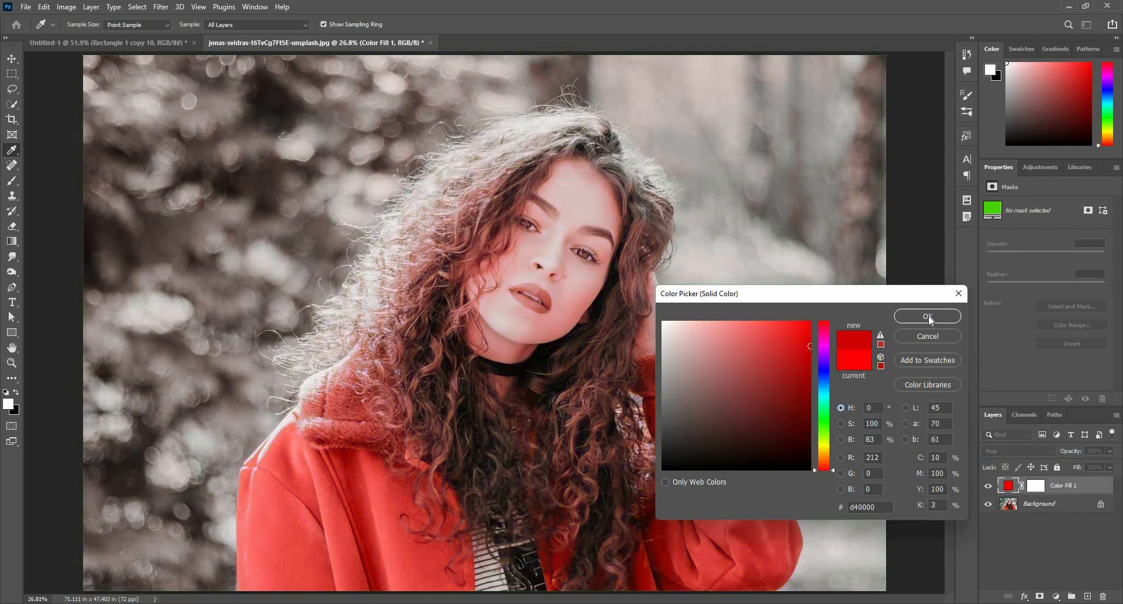
click(928, 317)
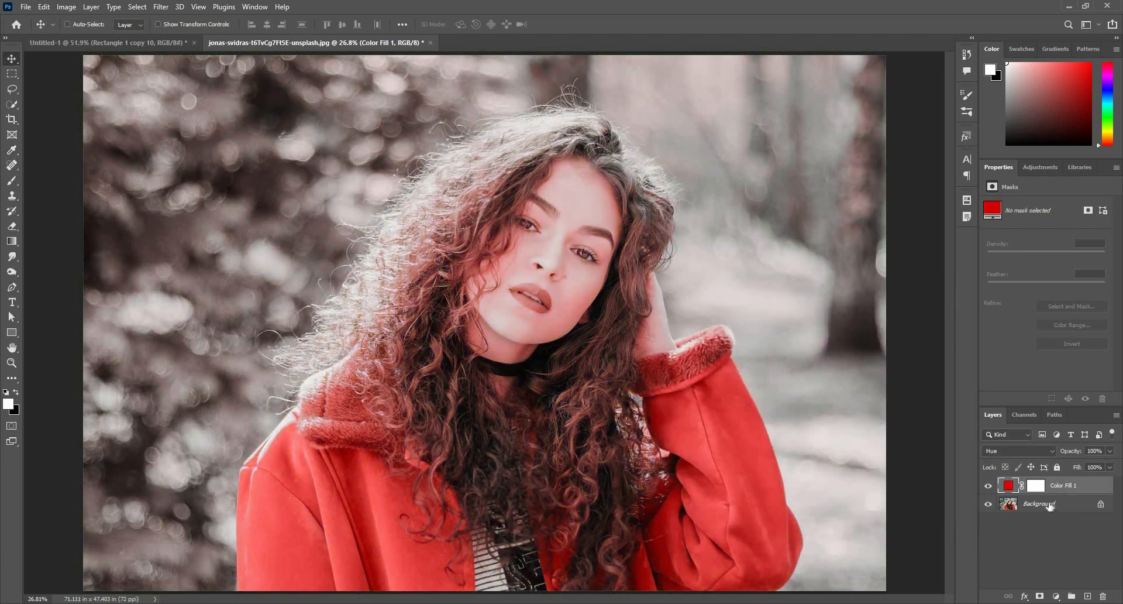
Unlock the Background photo layer and hide the Color Fill 1 layer
click(1050, 506)
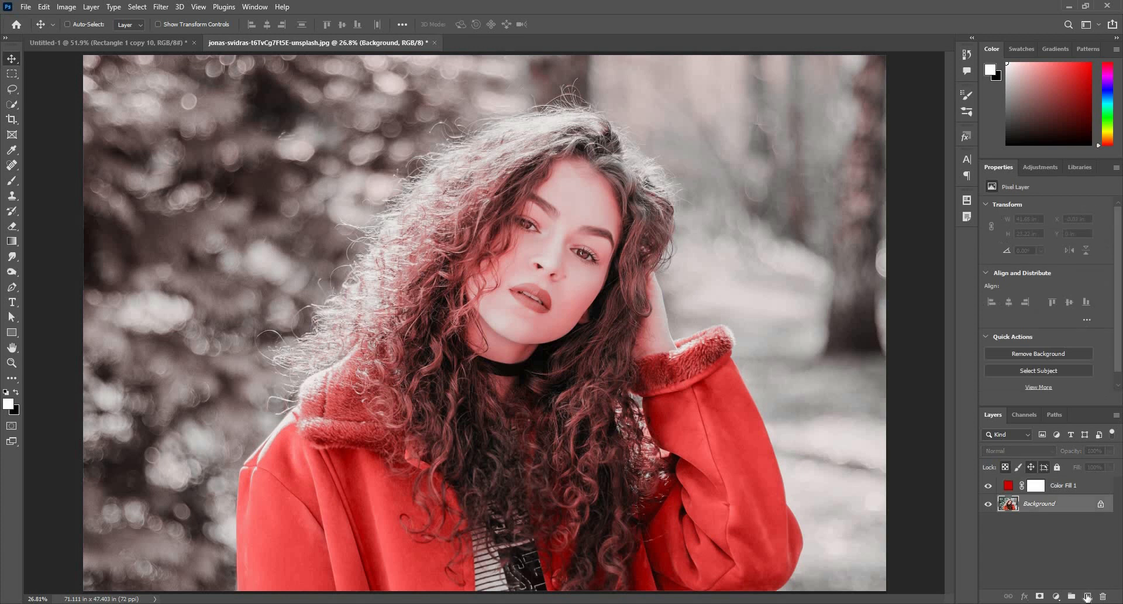
click(1101, 504)
click(988, 484)
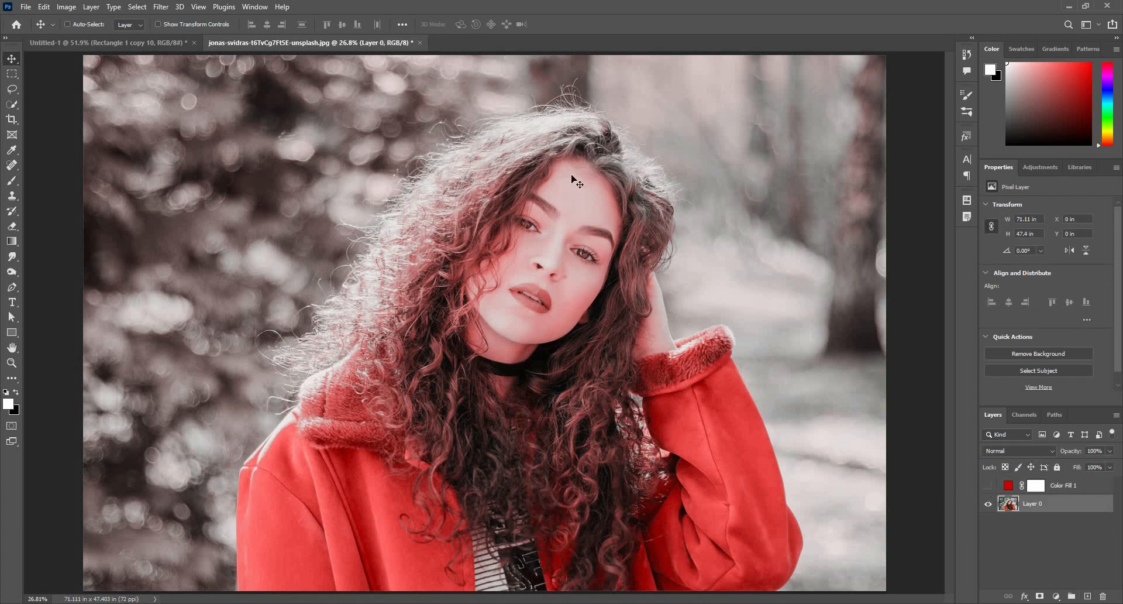
Select the left half of the photo with the Rectangular Marquee, desaturate it, and clear the selection
click(12, 74)
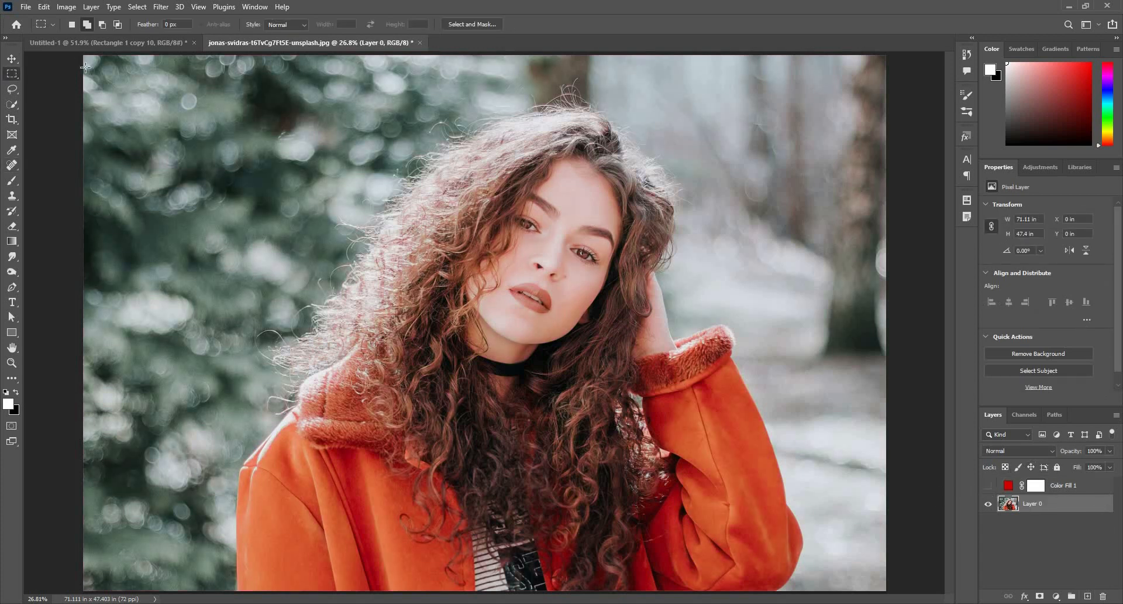
drag(84, 57, 493, 598)
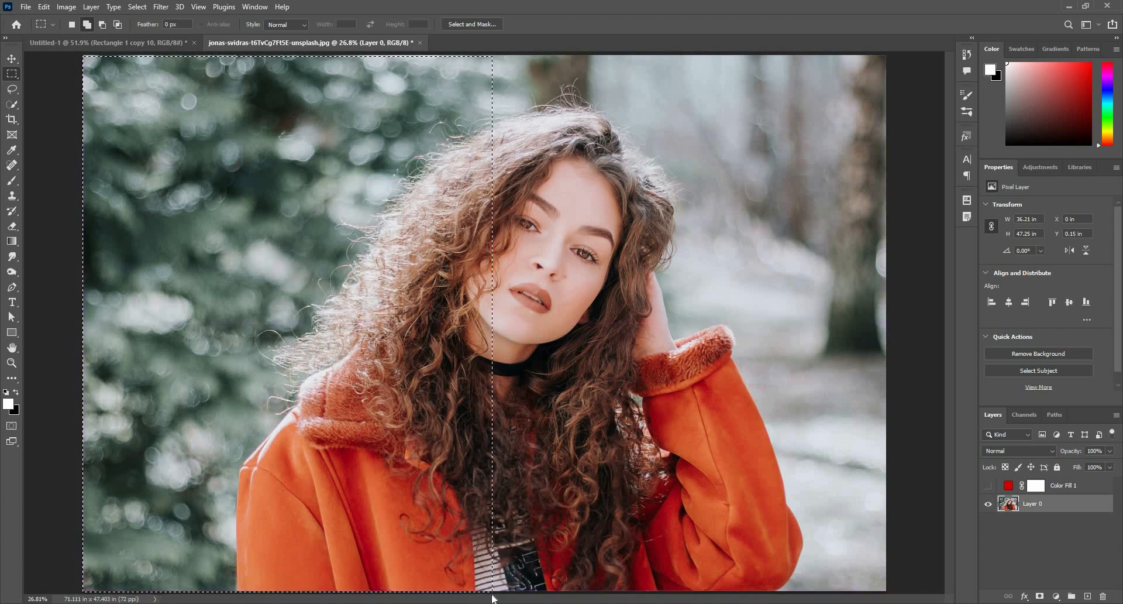
key(ctrl+shift+u)
key(ctrl+d)
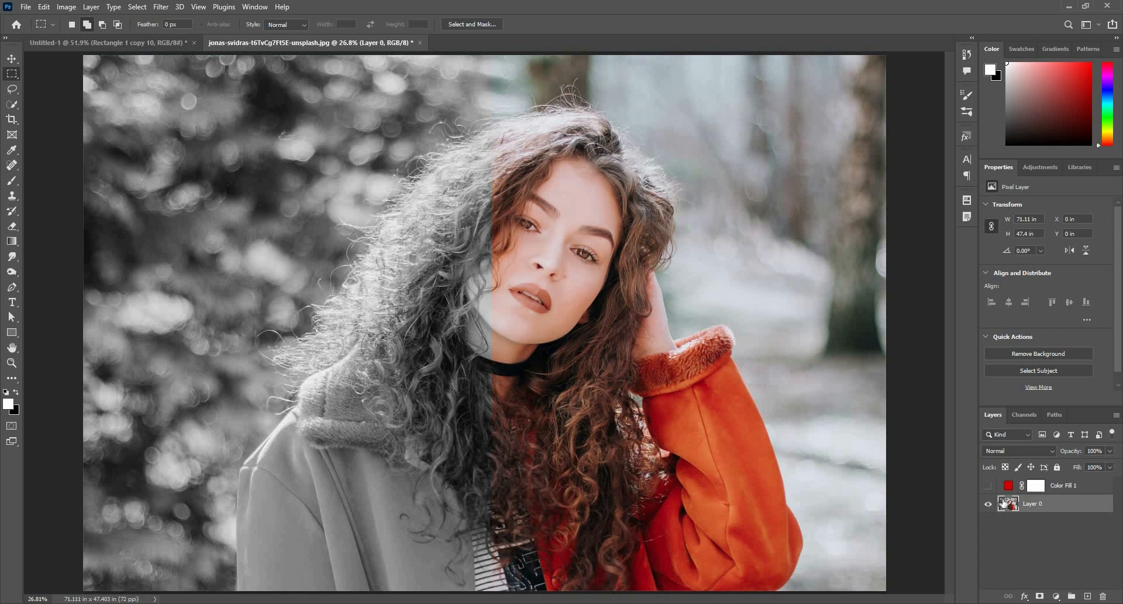
Show Color Fill 1 again and compare the Hue effect on the grayscale and colored halves
click(990, 486)
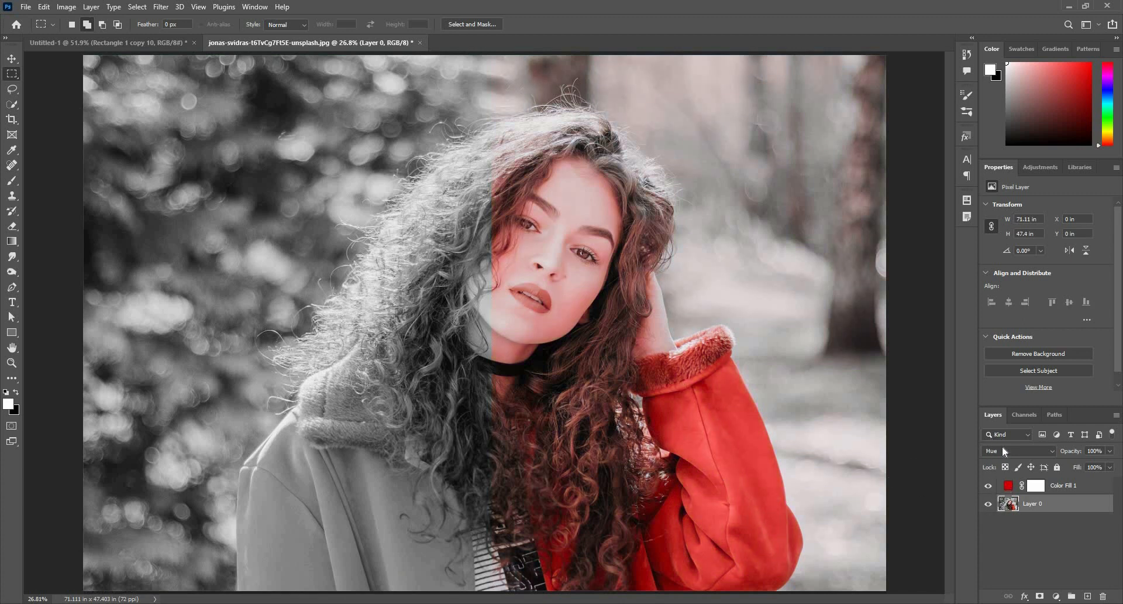
click(1009, 486)
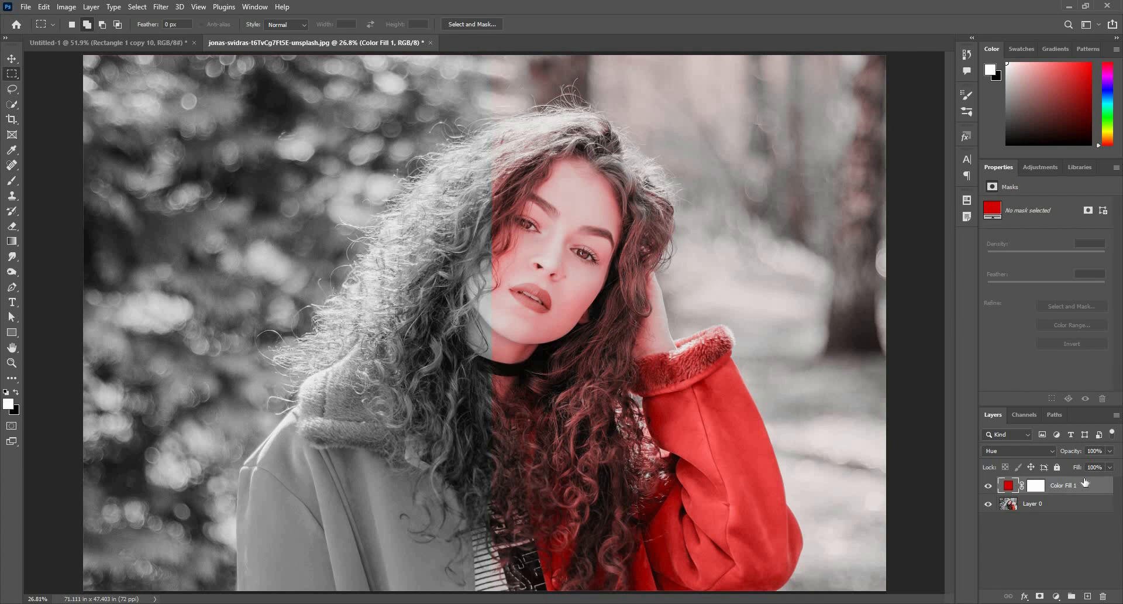
drag(1085, 481, 1015, 507)
Undo the desaturation of the photo's left half, clear the restored selection, and show Color Fill 1
key(ctrl+z)
key(ctrl+z)
key(ctrl+z)
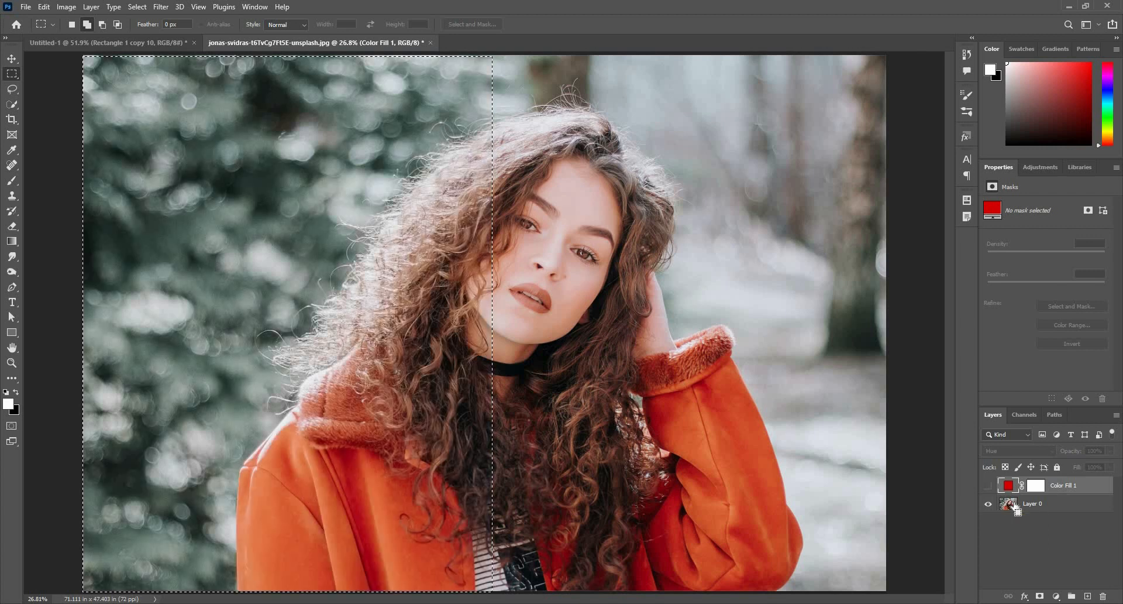
key(ctrl+d)
click(989, 485)
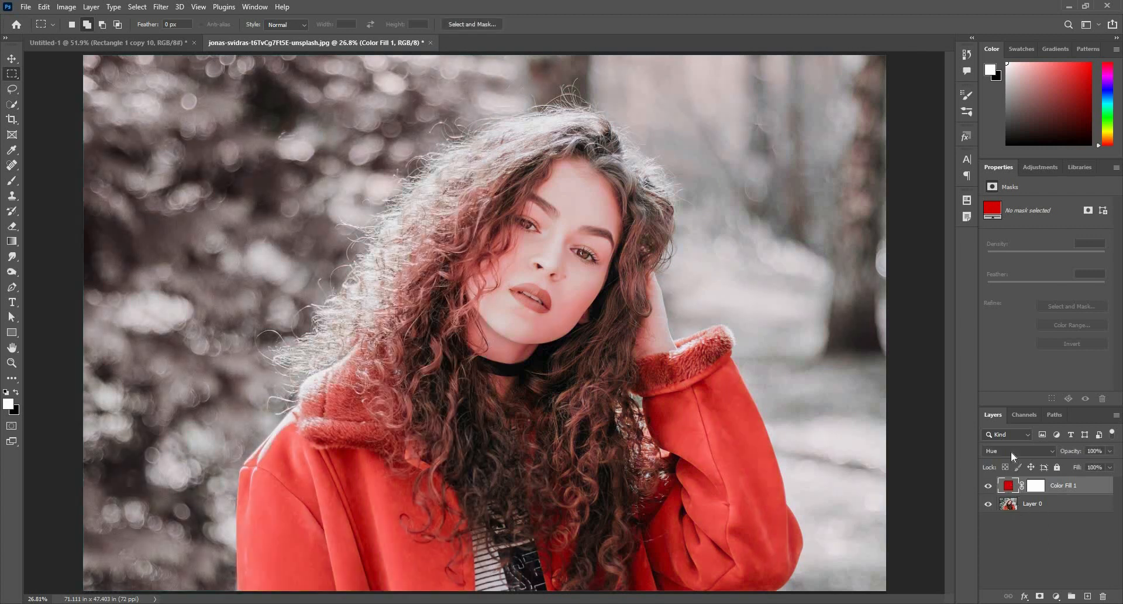
Switch Color Fill 1 to the Saturation blend mode and recolor it to a muted blue-violet with 39% saturation
click(1011, 452)
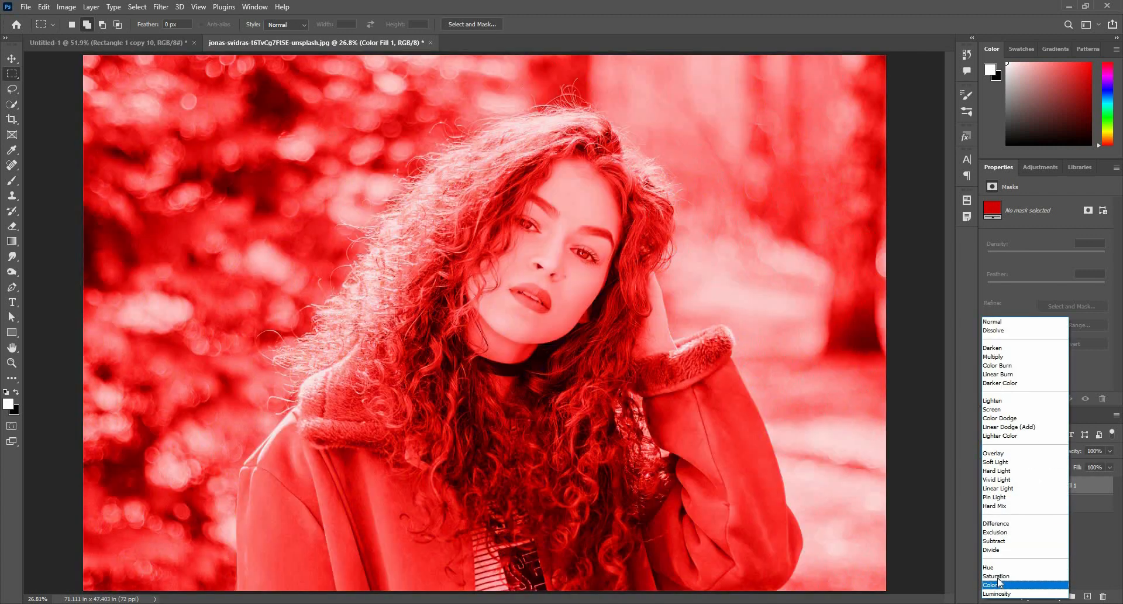
click(998, 576)
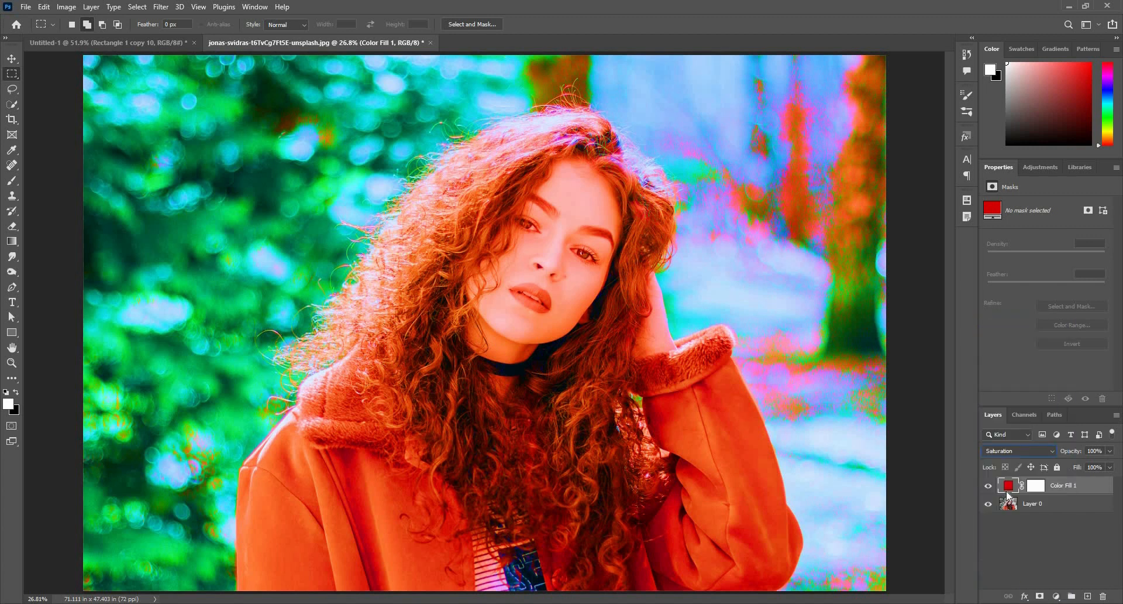
double_click(1008, 485)
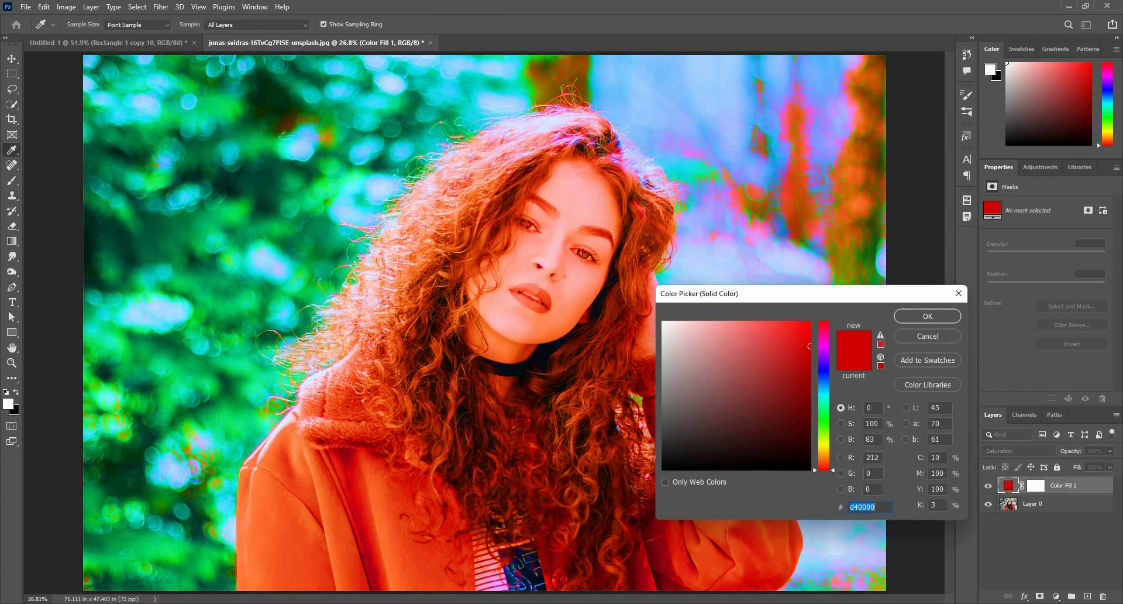
click(850, 428)
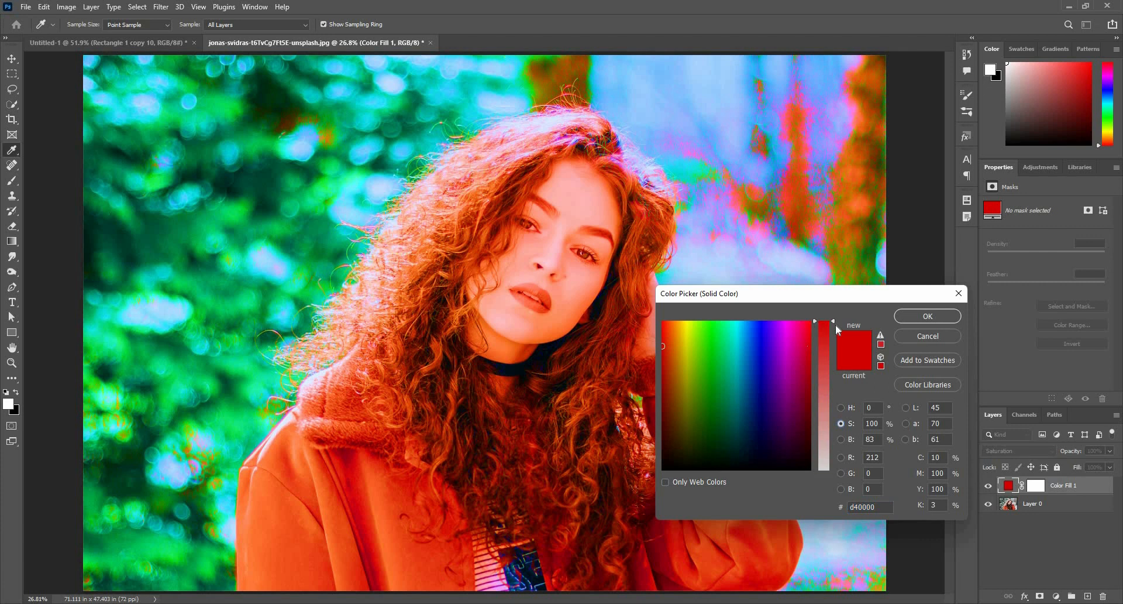
drag(834, 349, 833, 371)
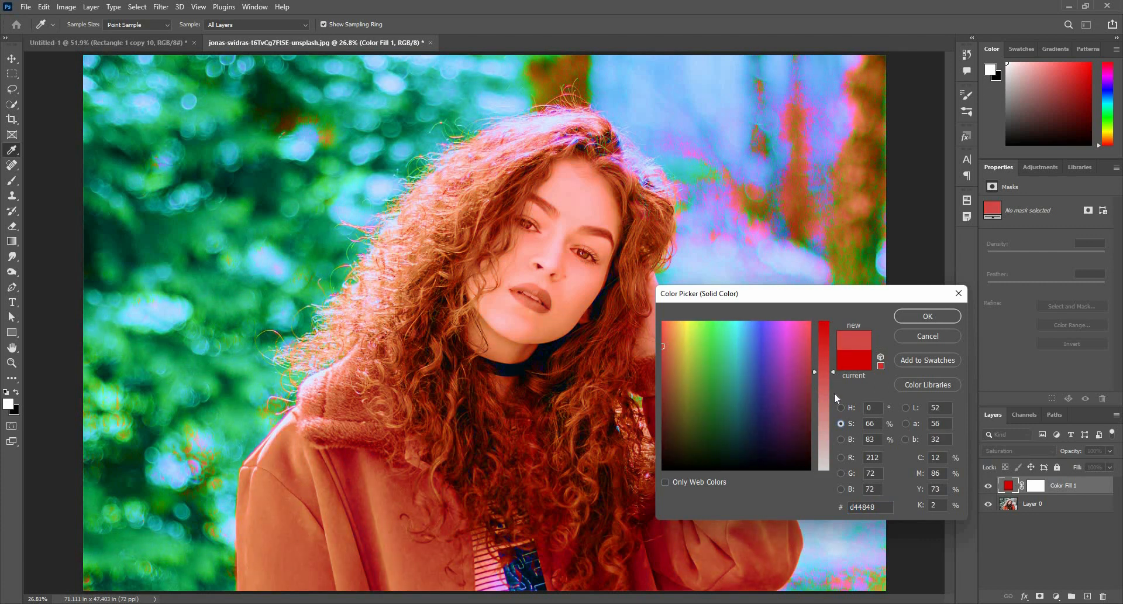
mouse_move(833, 426)
mouse_down()
mouse_move(837, 394)
mouse_move(837, 411)
mouse_up()
mouse_move(778, 385)
mouse_down()
mouse_move(765, 355)
mouse_move(733, 365)
mouse_move(760, 386)
mouse_up()
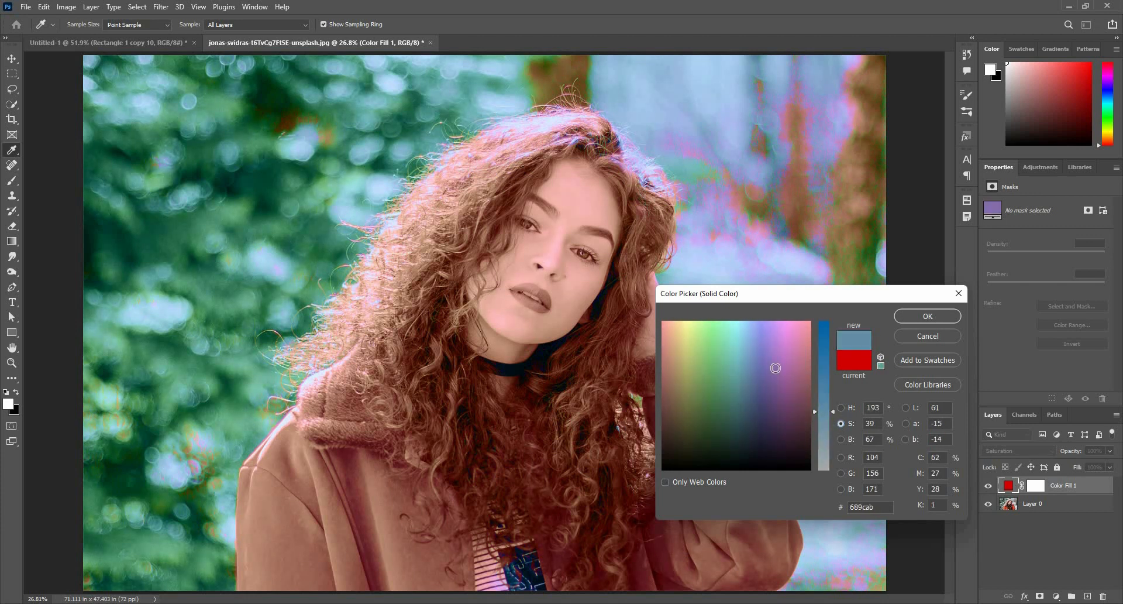
click(927, 316)
Compare the portrait with the Saturation layer shown and hidden
click(988, 486)
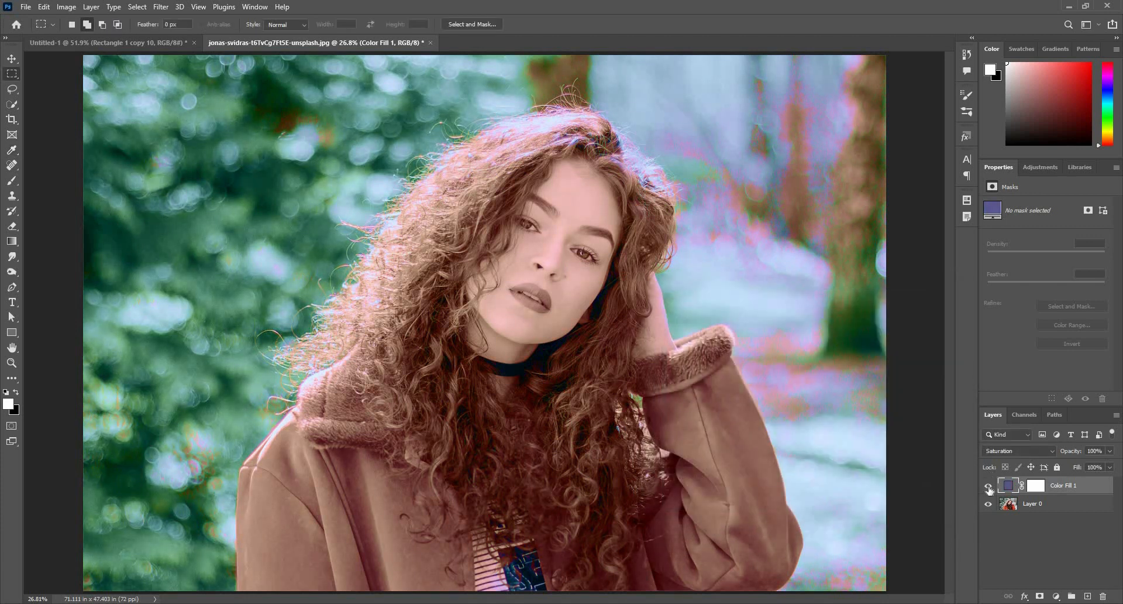
click(989, 487)
click(988, 486)
click(989, 486)
Keep Color Fill 1 in the Saturation blend mode and change its hue to a muted red, 0° (#8f5757)
click(1001, 451)
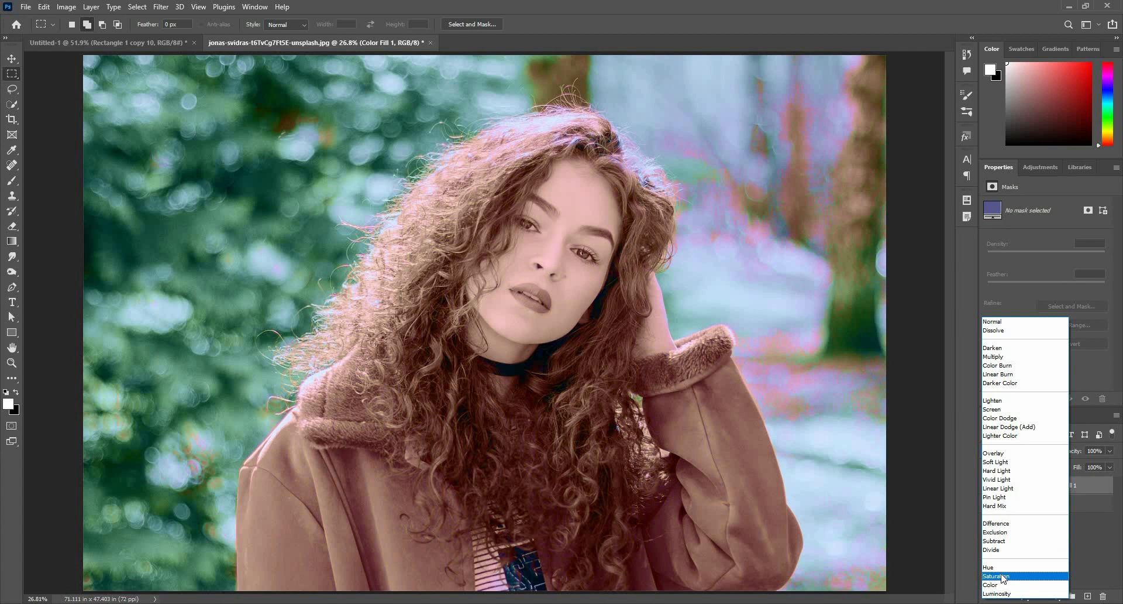
click(1002, 576)
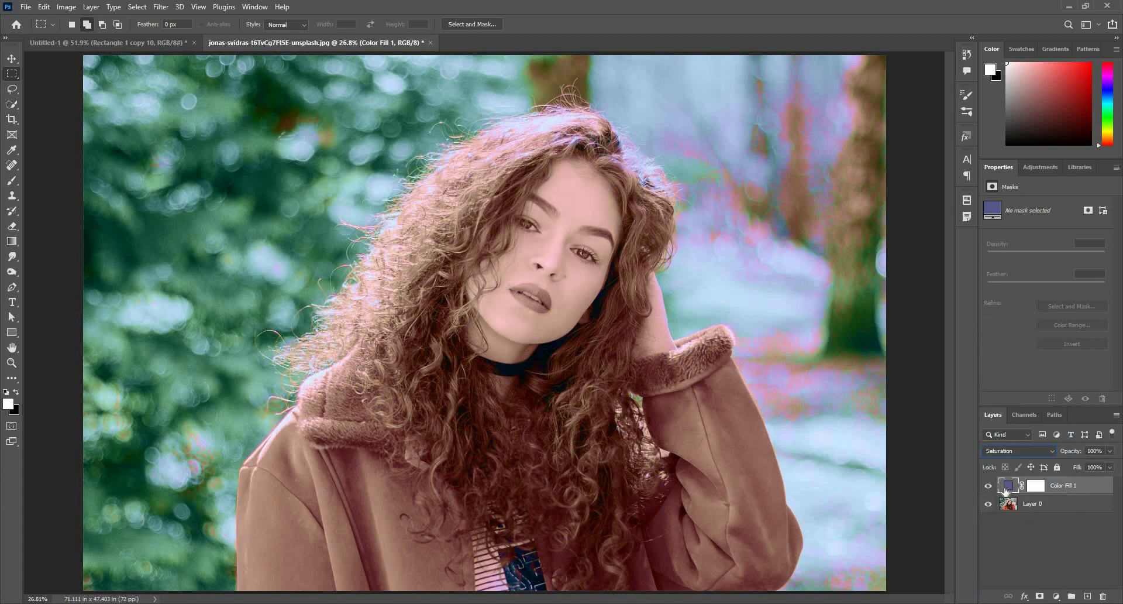
double_click(1008, 485)
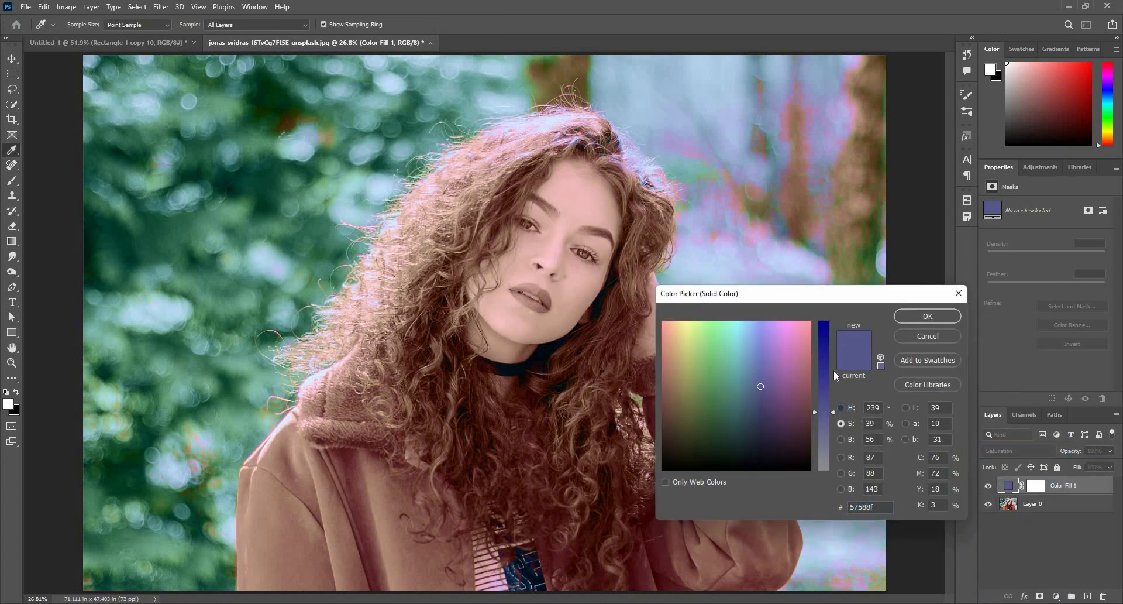
mouse_move(824, 312)
mouse_down()
mouse_move(816, 500)
mouse_move(834, 311)
mouse_up()
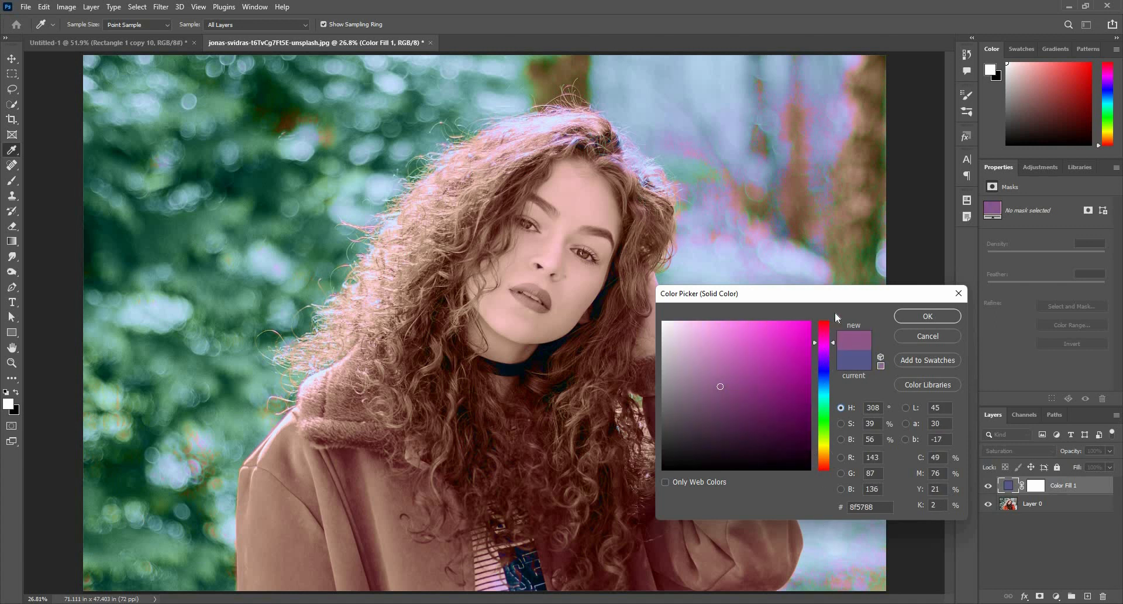
click(929, 314)
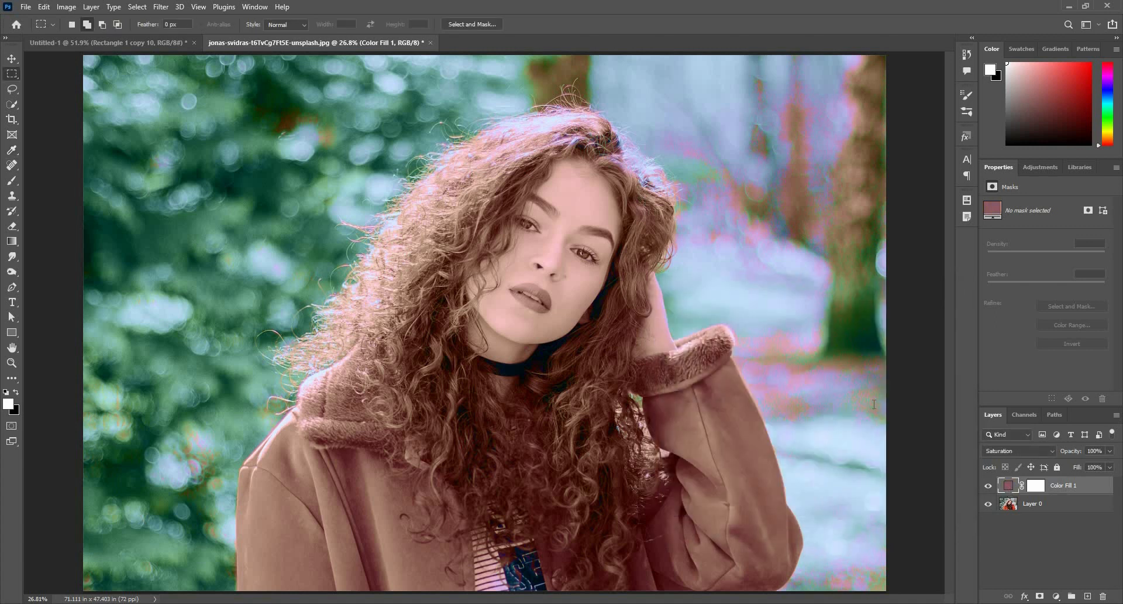
Try Color Fill 1 at 63%, 2% and 36% saturation, and set its saturation to 51%
click(841, 423)
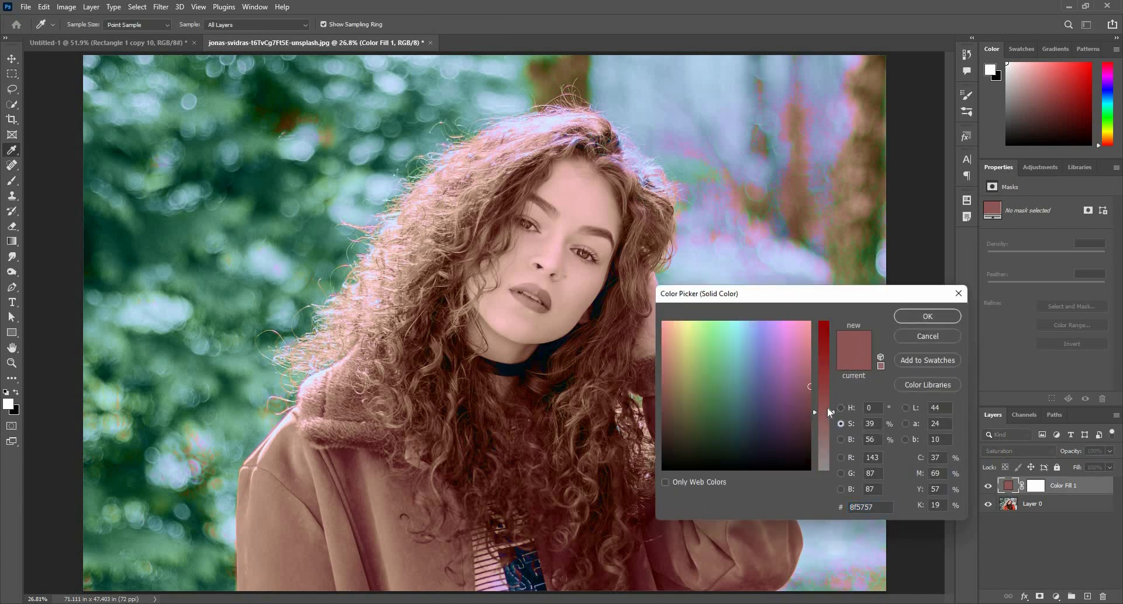
drag(830, 398, 830, 376)
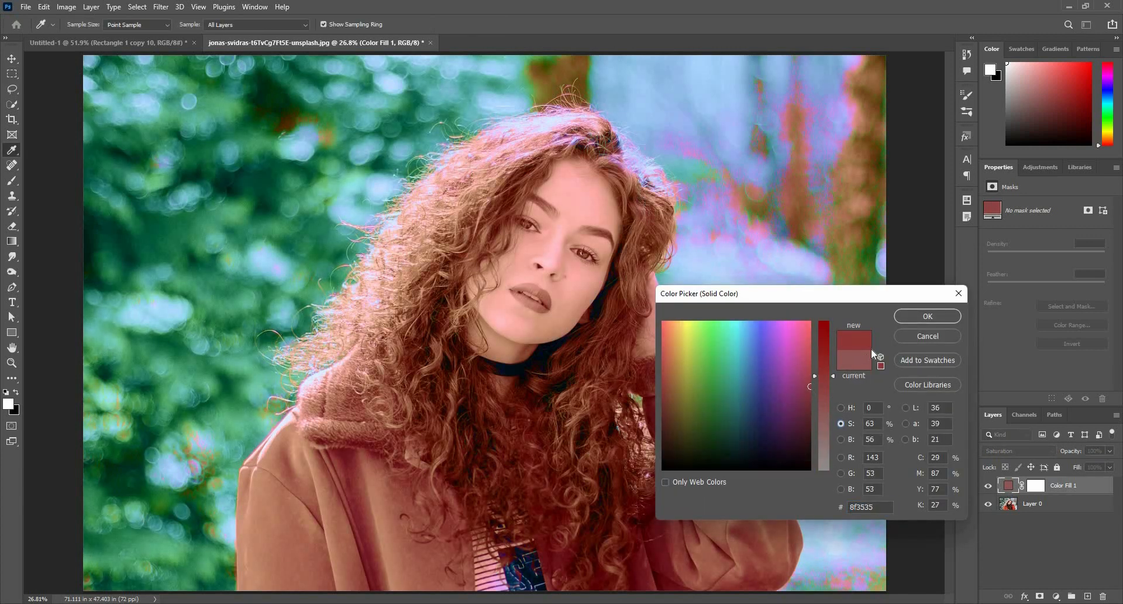
click(833, 419)
drag(838, 465, 838, 467)
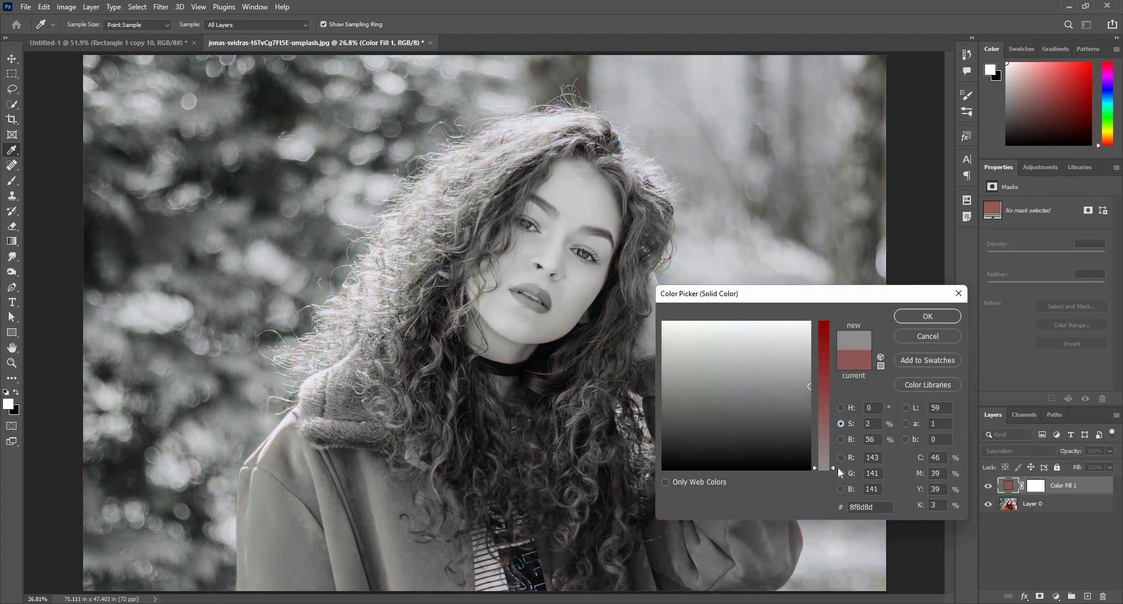
click(837, 416)
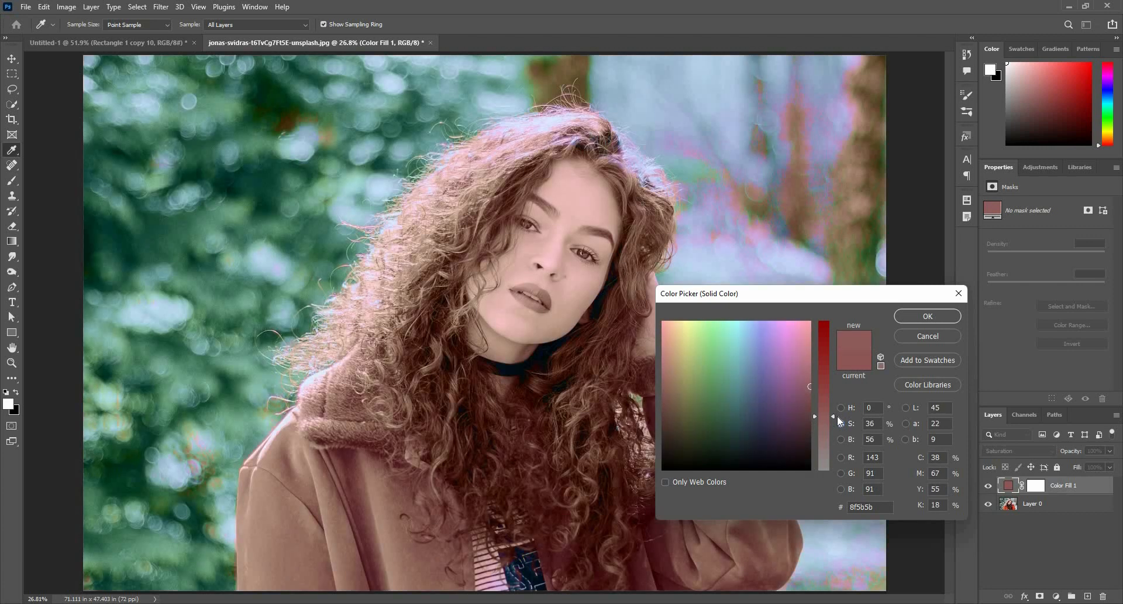
click(838, 395)
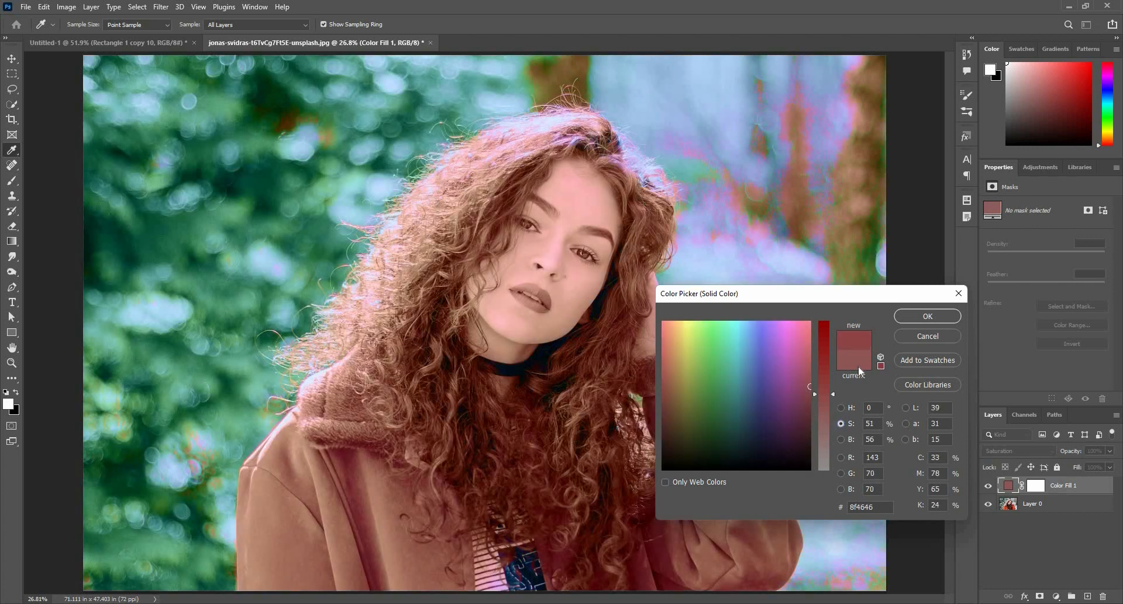
click(928, 316)
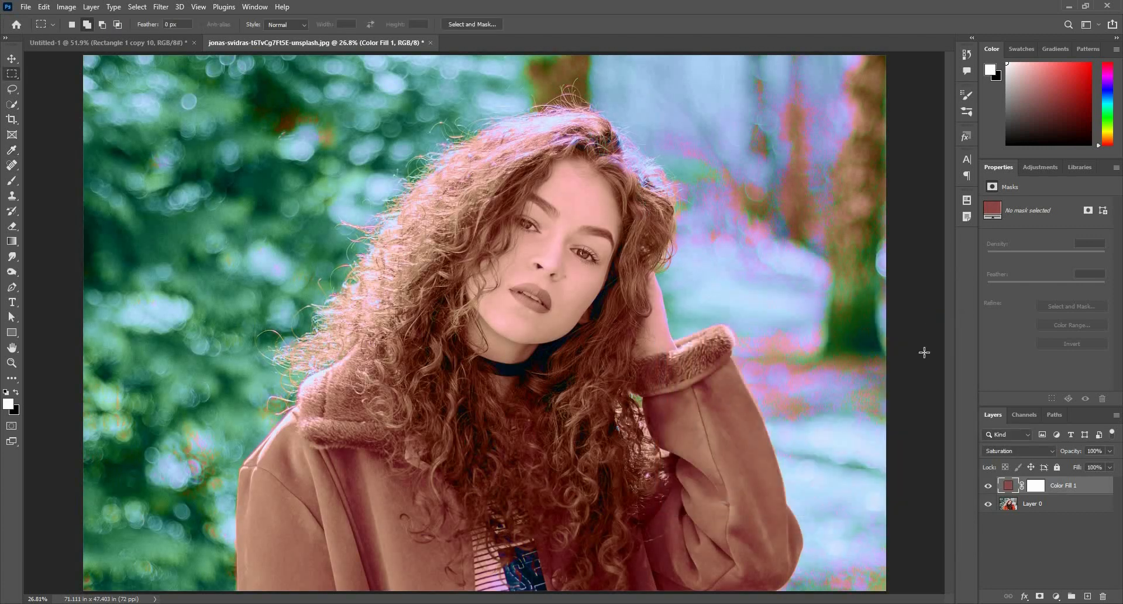
Switch Color Fill 1 to the Color blend mode and compare the portrait with it shown and hidden
click(1011, 451)
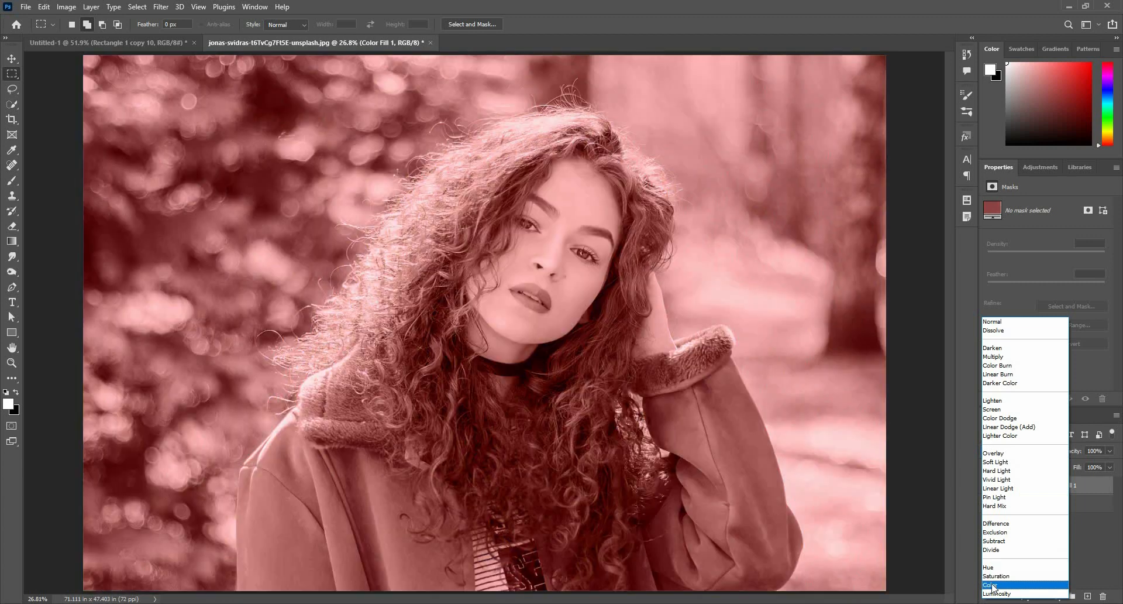
click(993, 585)
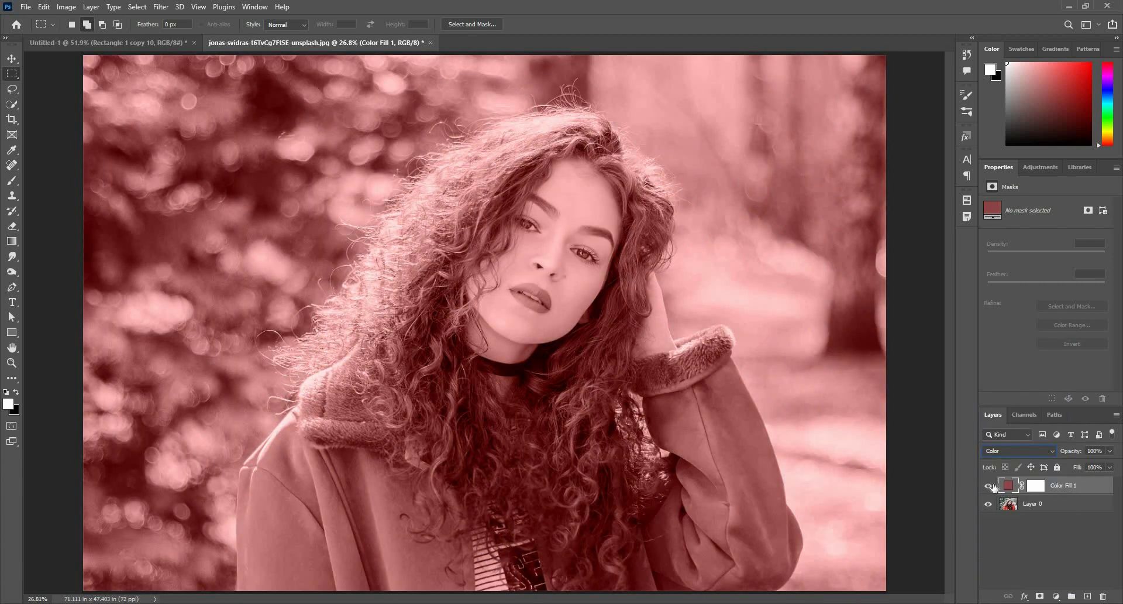
click(988, 486)
click(989, 486)
click(989, 485)
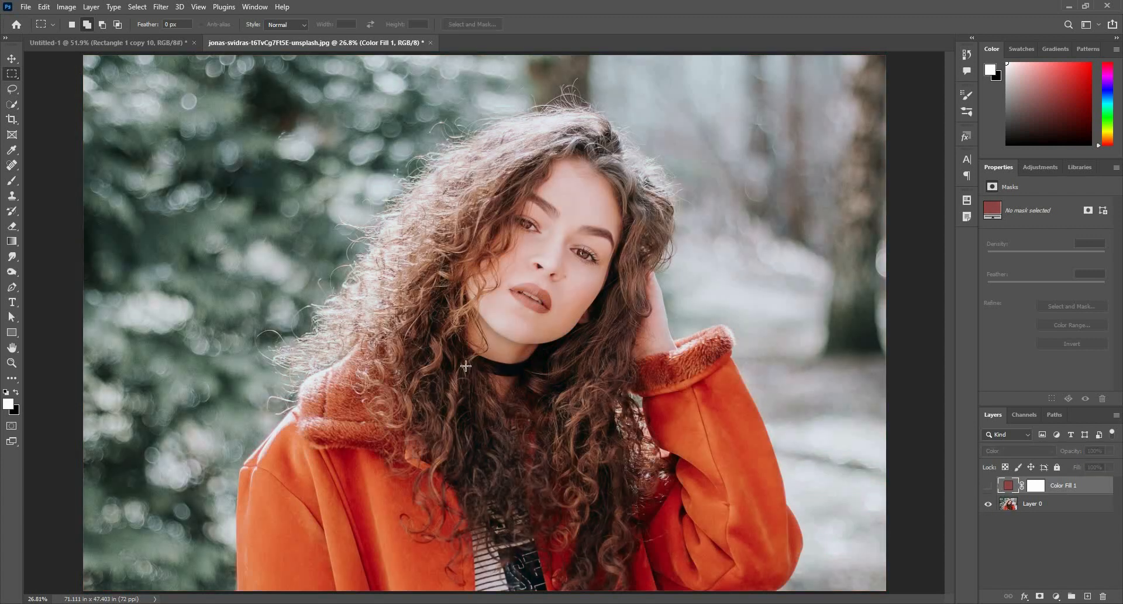
Desaturate the left half of the photo on Layer 0, clear the selection, and show Color Fill 1 over it
click(1032, 504)
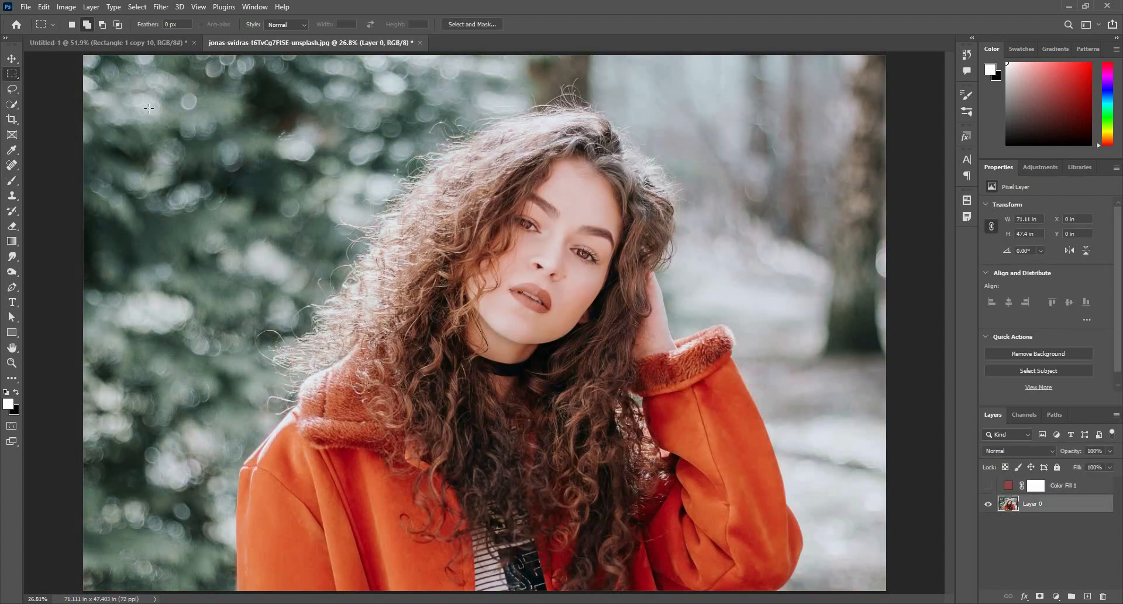
drag(83, 55, 329, 343)
drag(497, 589, 498, 591)
key(ctrl+shift+u)
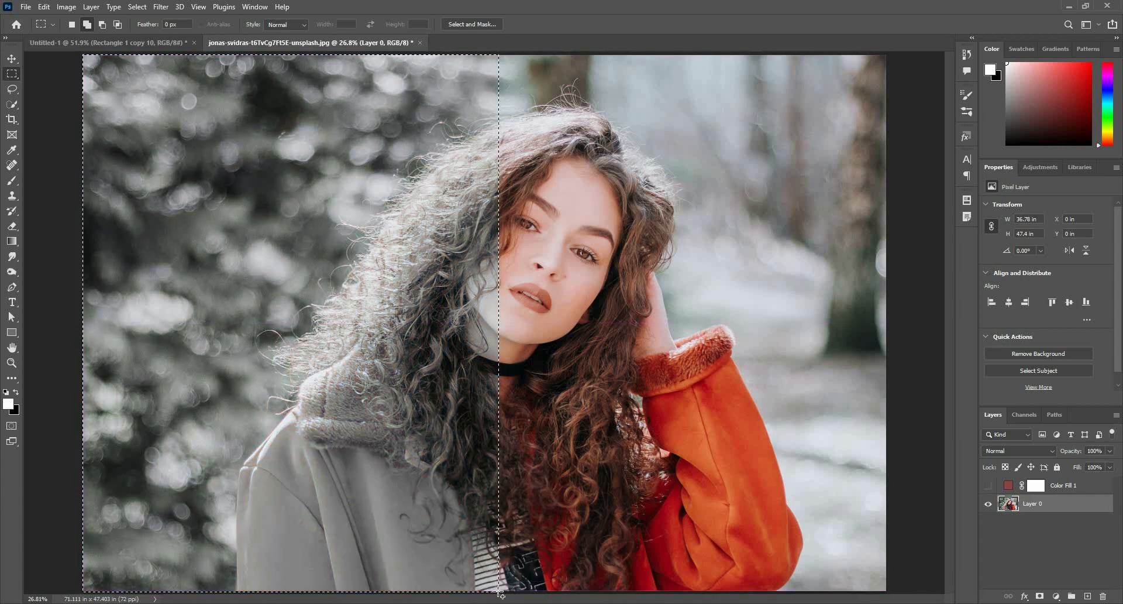
key(ctrl+d)
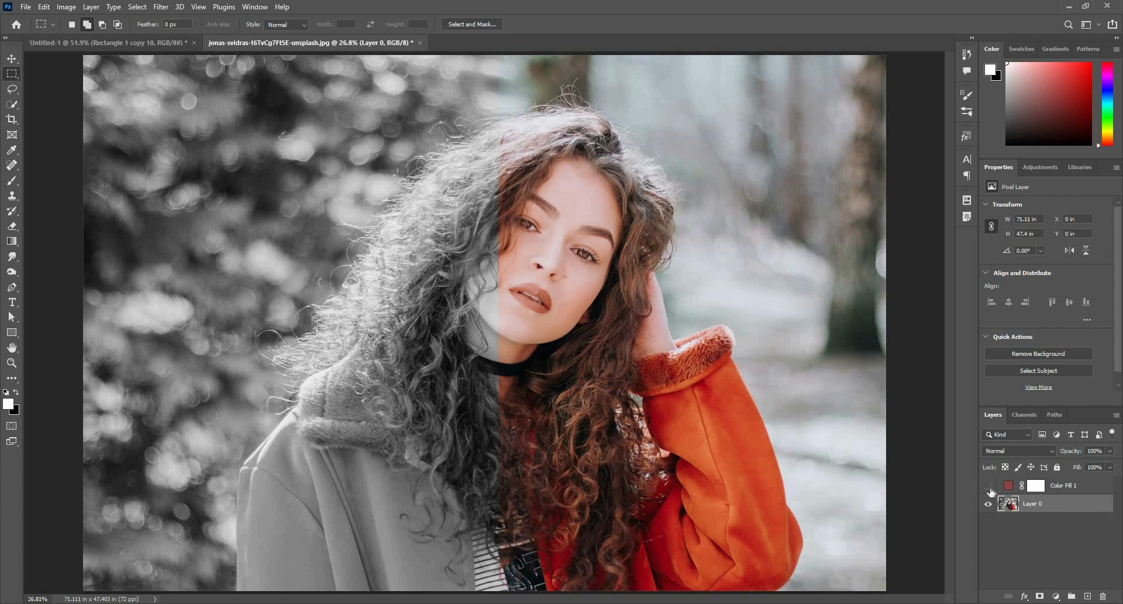
click(989, 486)
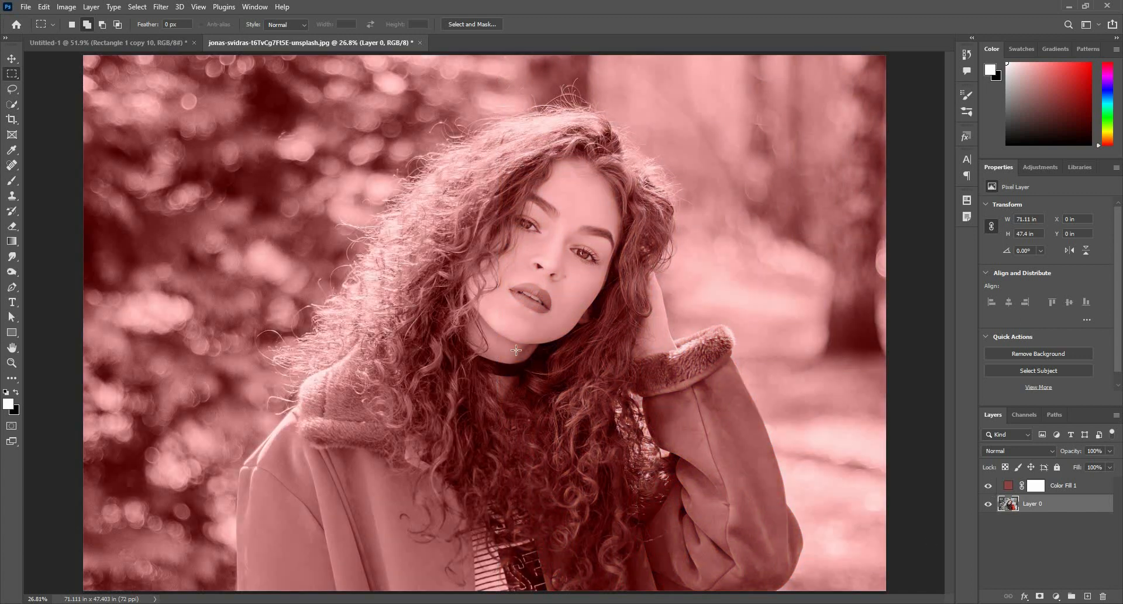
Compare the Color effect with Color Fill 1 hidden and shown, and undo the desaturation of the photo's left half
click(1057, 451)
key(Escape)
key(ctrl+z)
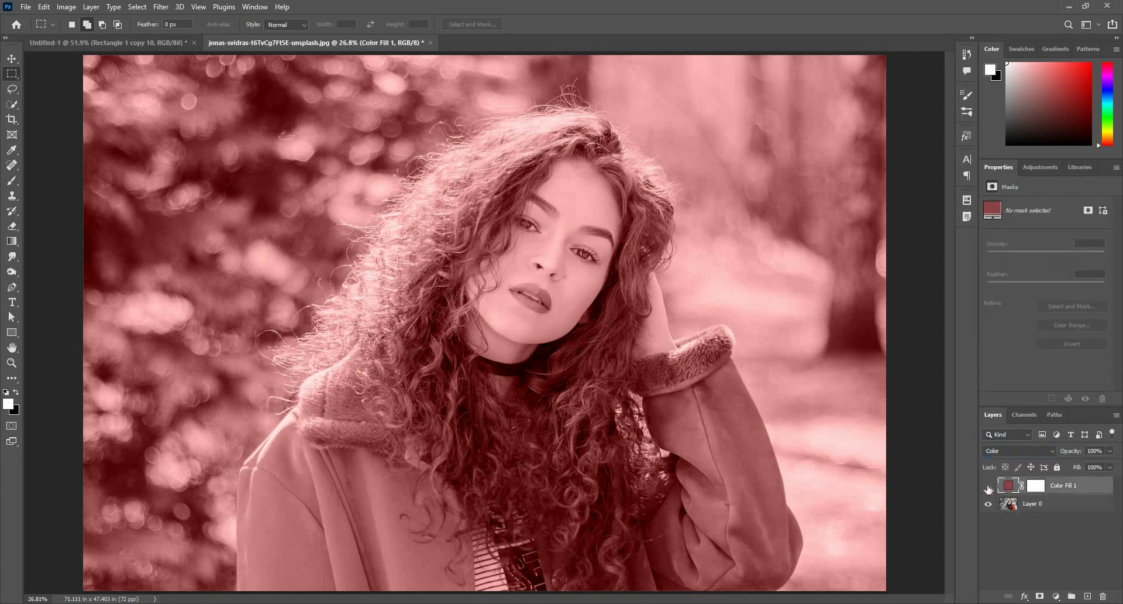
click(988, 488)
click(989, 488)
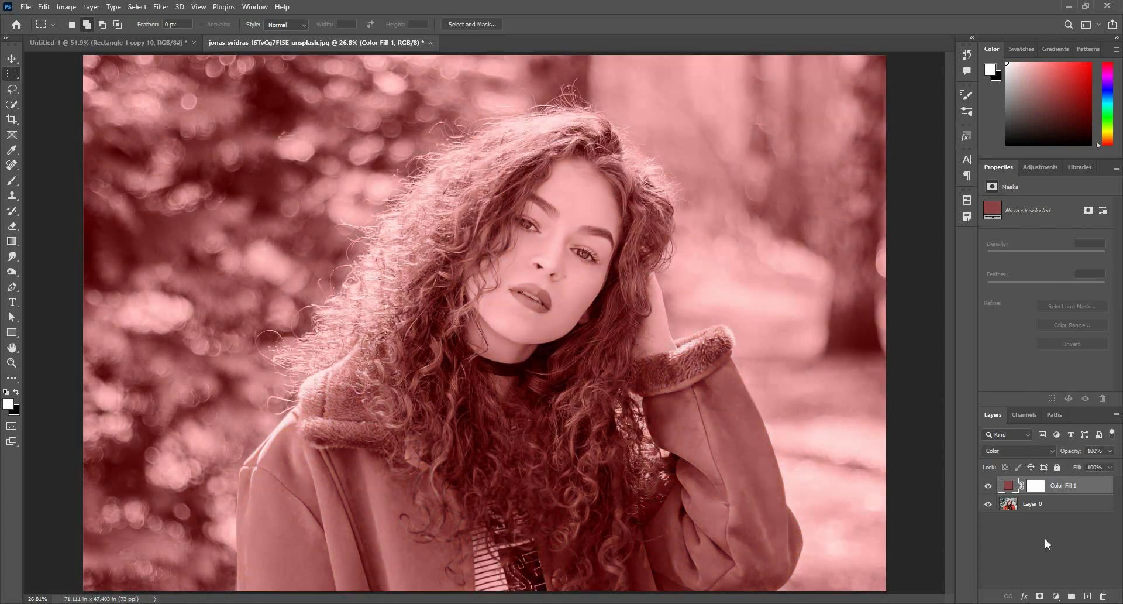
Delete Color Fill 1 and add a new blank layer above the photo
click(1072, 487)
key(Delete)
click(1088, 597)
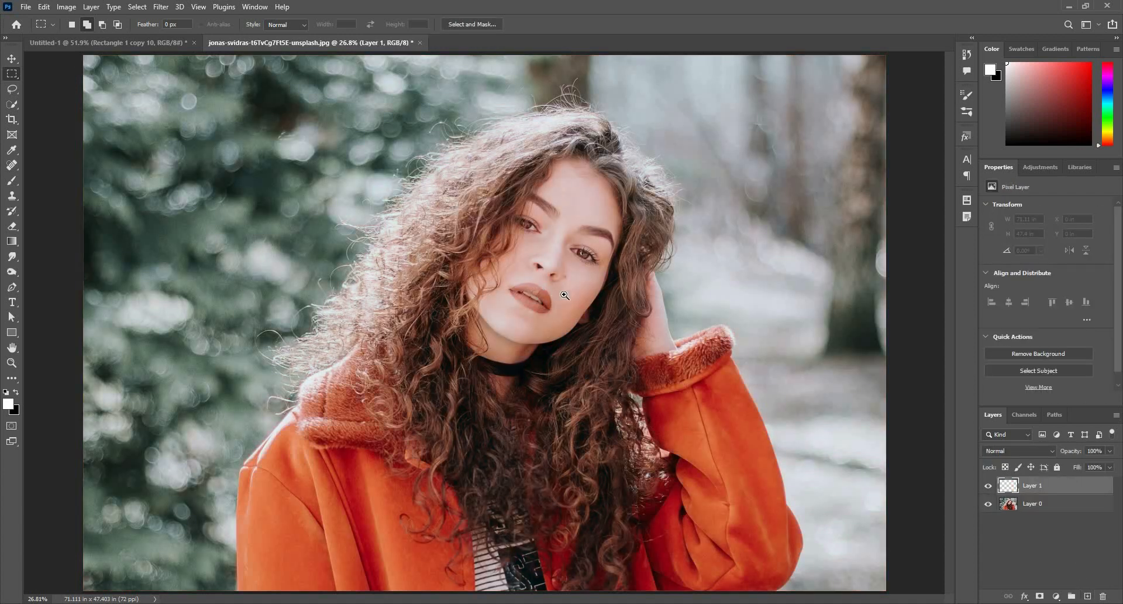
Select the woman's lips with the Quick Selection tool, sampling all layers
drag(565, 295, 746, 412)
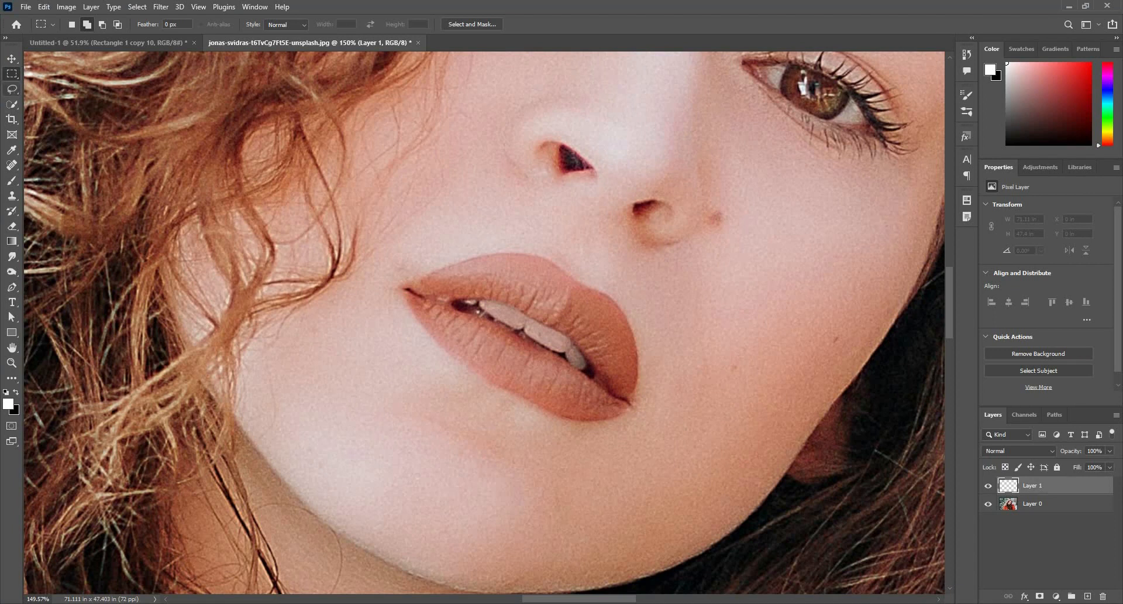
click(11, 180)
mouse_move(523, 338)
mouse_down()
mouse_move(505, 240)
mouse_move(513, 215)
mouse_move(416, 294)
mouse_up()
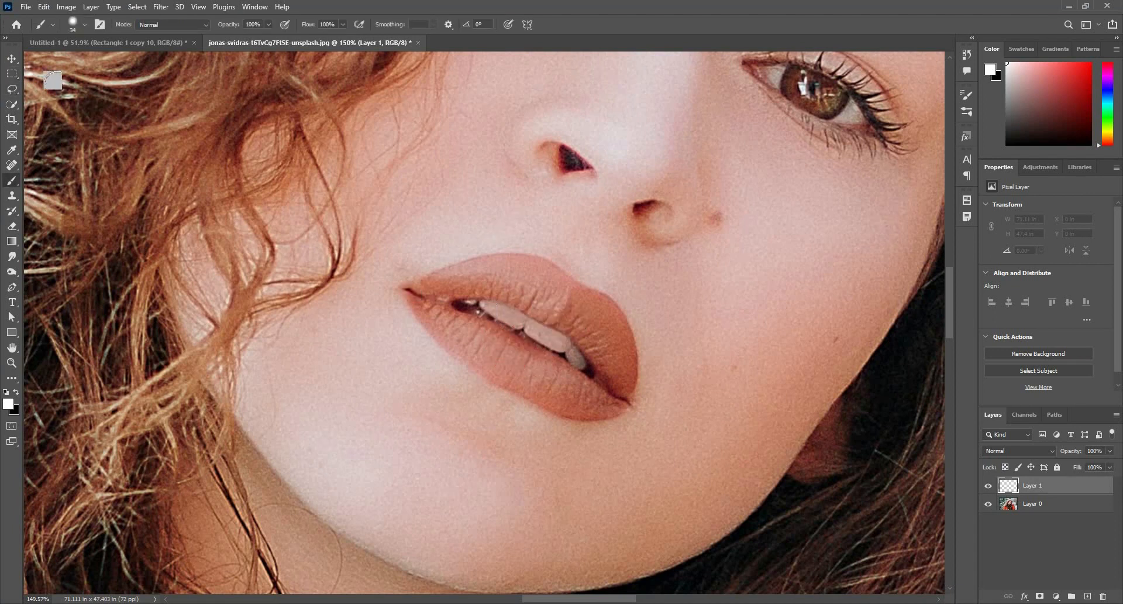
click(12, 104)
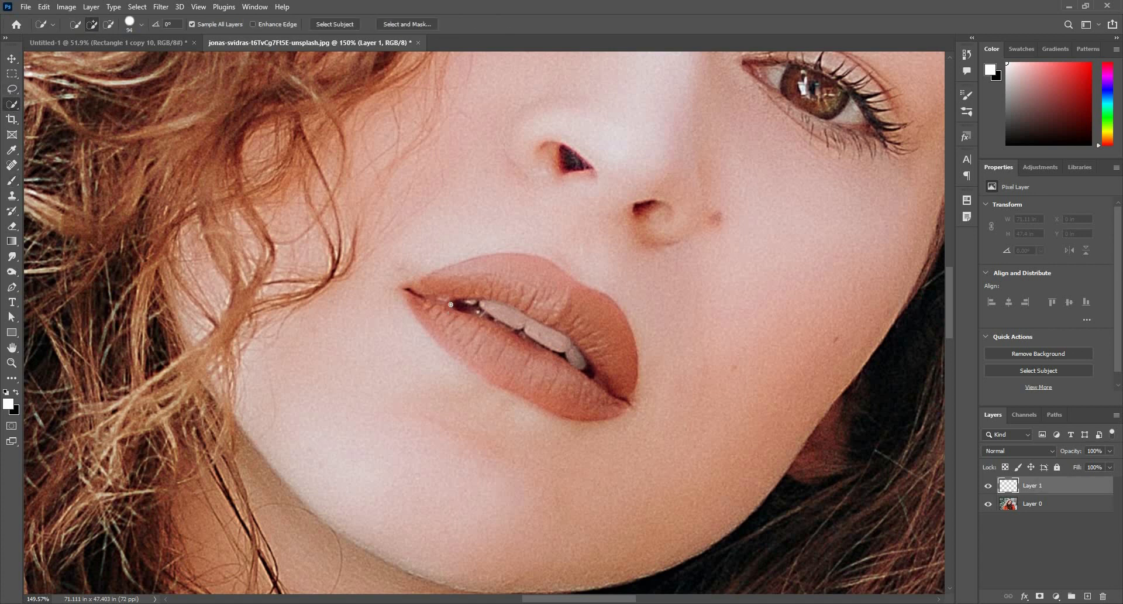
mouse_move(502, 315)
mouse_down()
mouse_move(468, 306)
mouse_move(473, 349)
mouse_up()
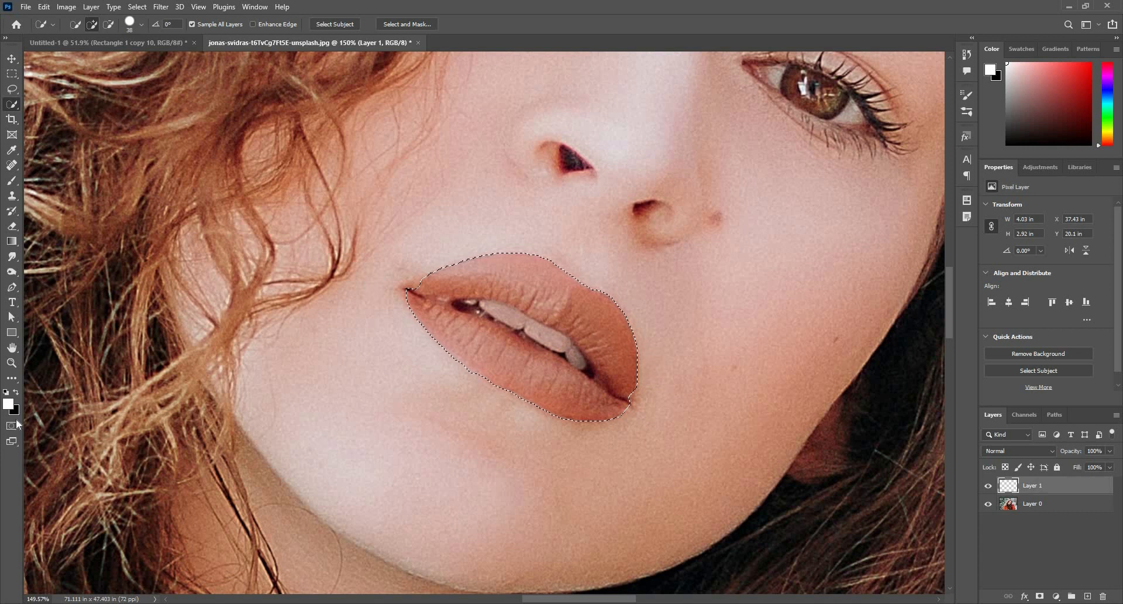
Set the foreground color to a bright, highly saturated red
click(8, 404)
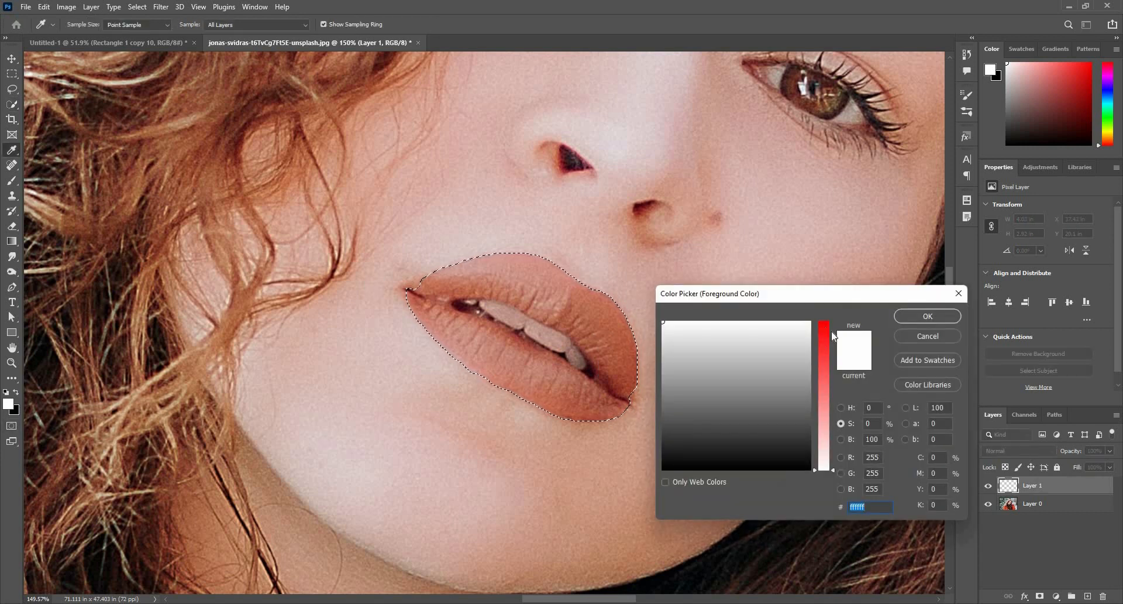
click(833, 333)
click(918, 318)
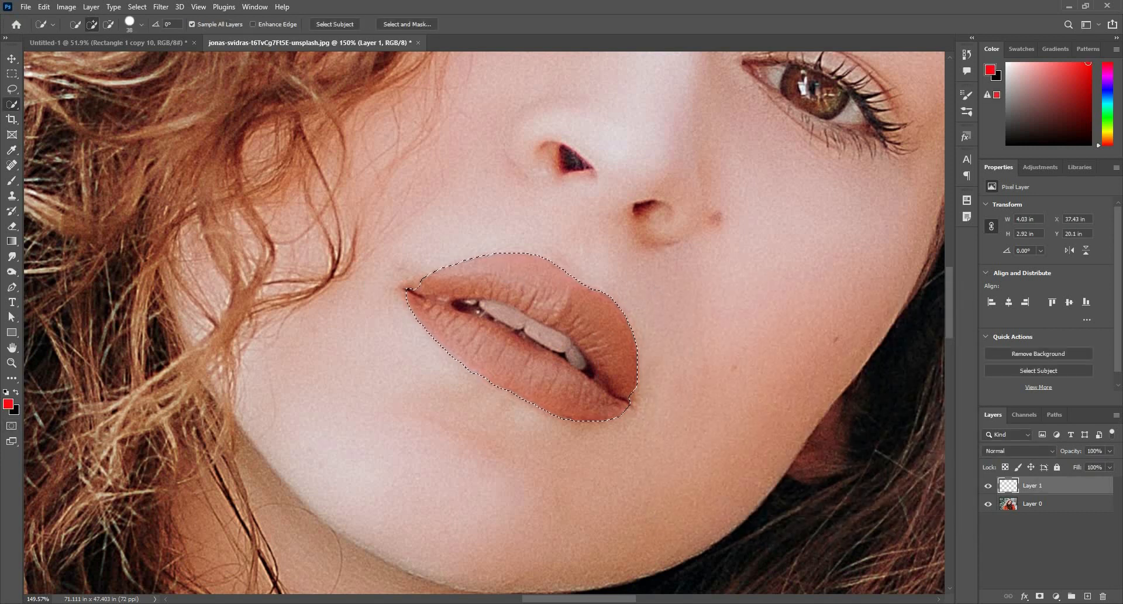
Extend the selection along the upper lip and paint the lips red on Layer 1 with the Brush
drag(515, 282, 525, 281)
click(507, 273)
key(b)
mouse_move(497, 268)
mouse_down()
mouse_move(535, 270)
mouse_move(614, 321)
mouse_move(625, 348)
mouse_up()
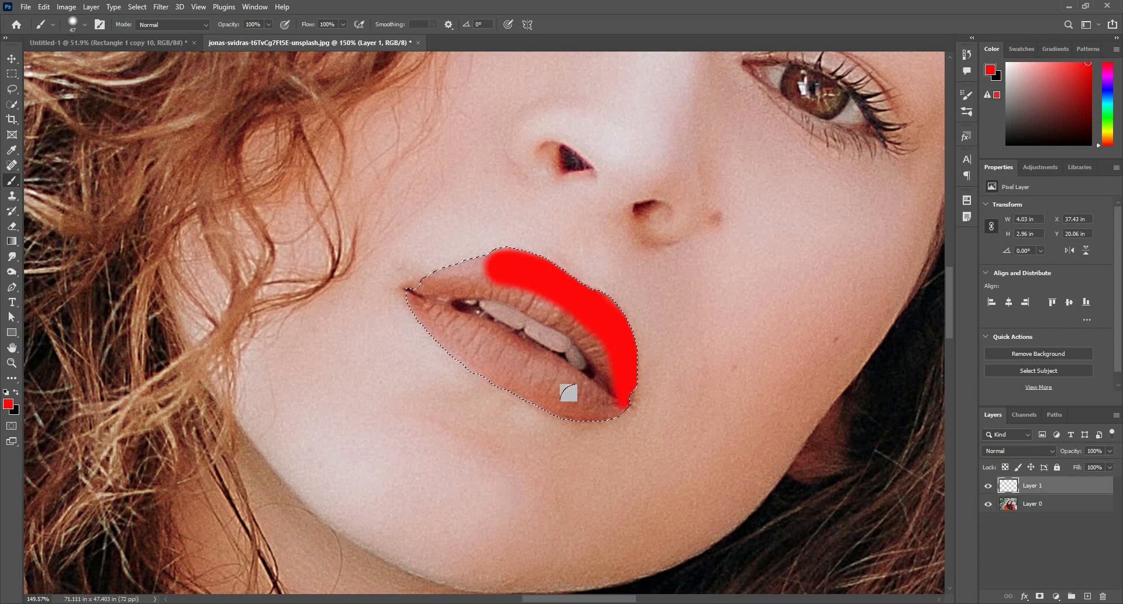
mouse_move(623, 405)
mouse_down()
mouse_move(481, 371)
mouse_move(462, 352)
mouse_up()
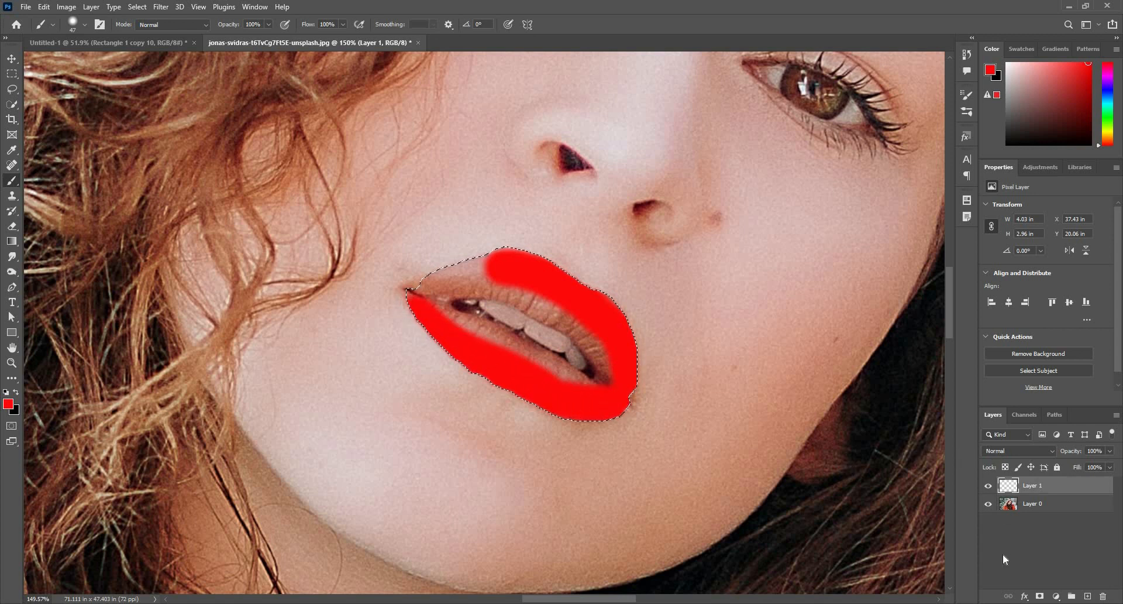
Set the painted Layer 1 to the Color blend mode and clear the lip selection
click(997, 451)
click(996, 585)
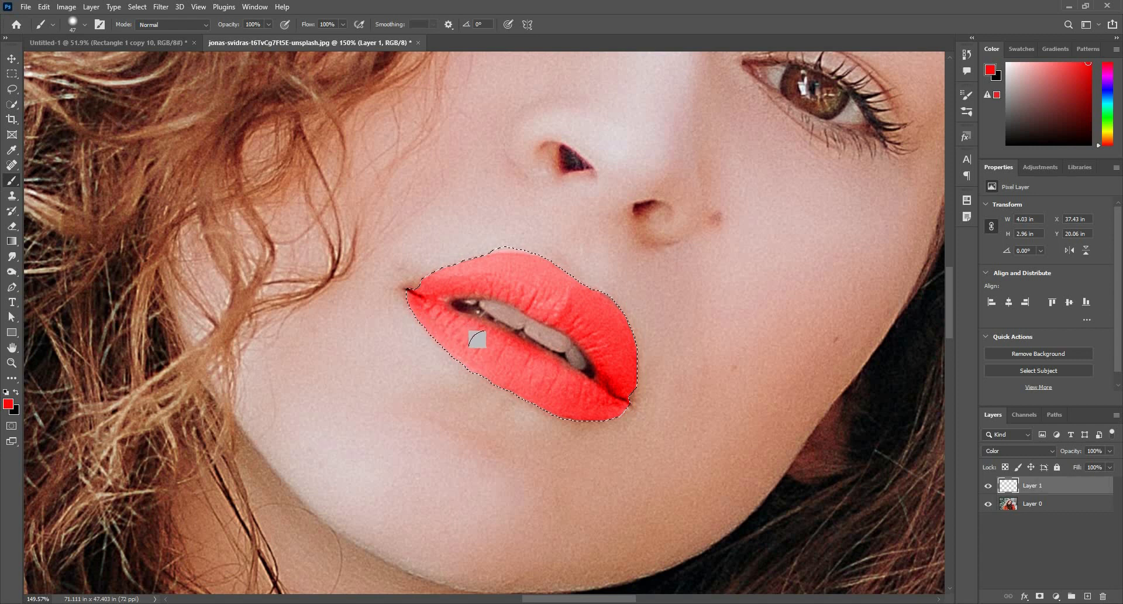
key(ctrl+d)
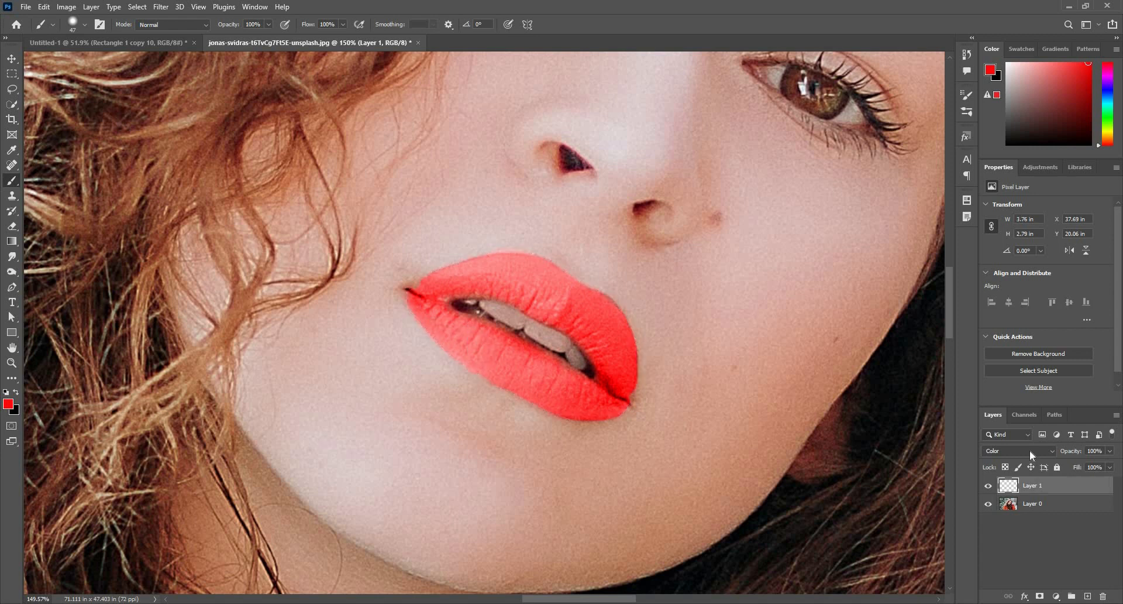
Set Layer 1 to the Hue blend mode and compare the lips with the layer hidden and shown
click(1030, 451)
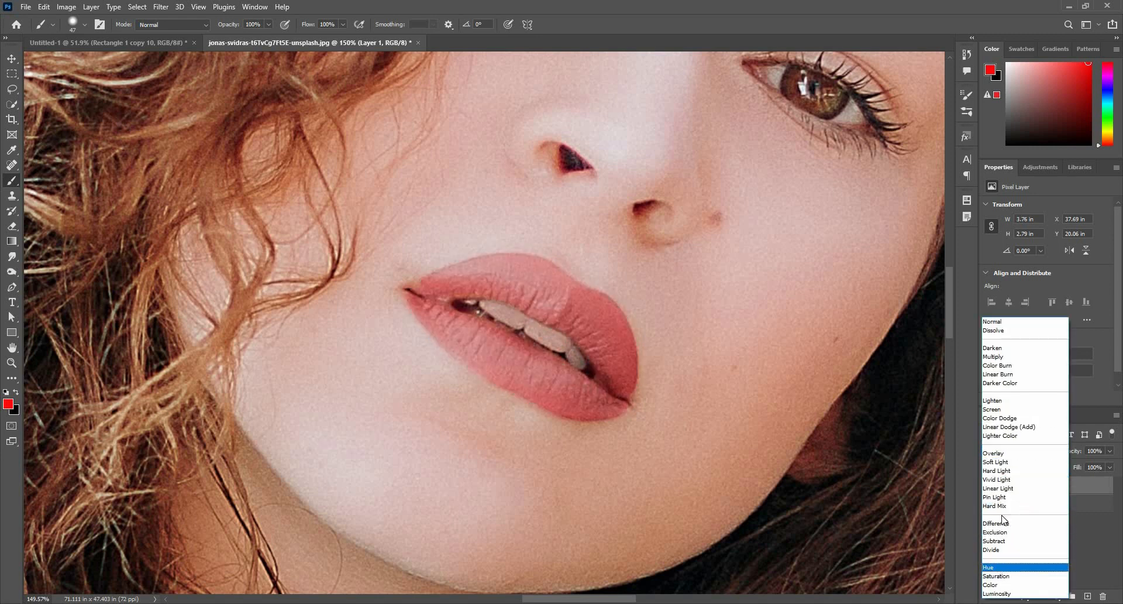
click(1004, 567)
click(988, 487)
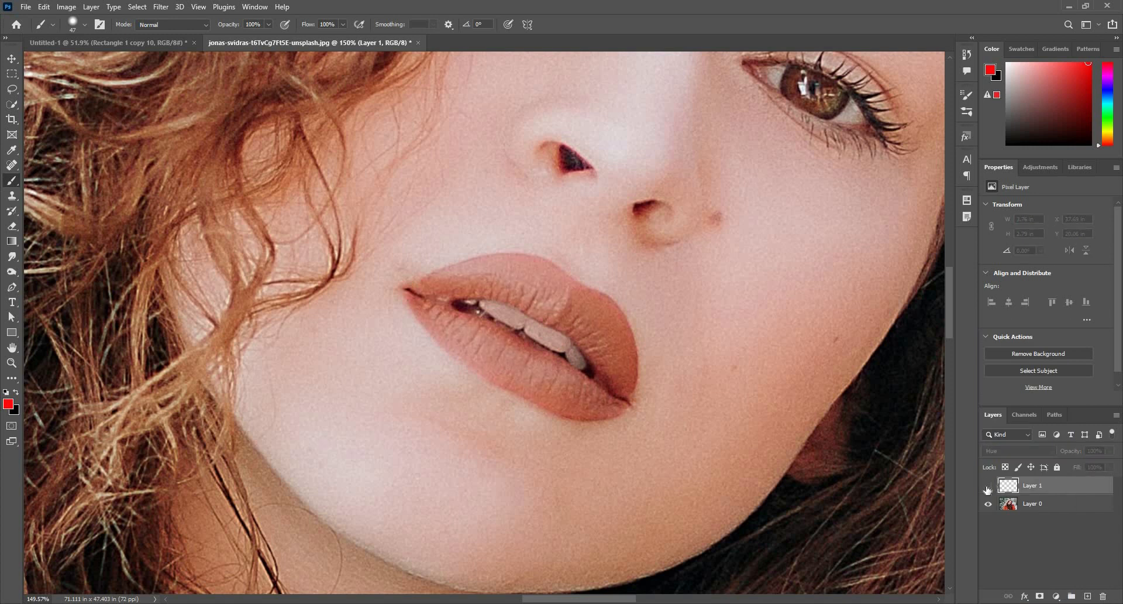
click(988, 487)
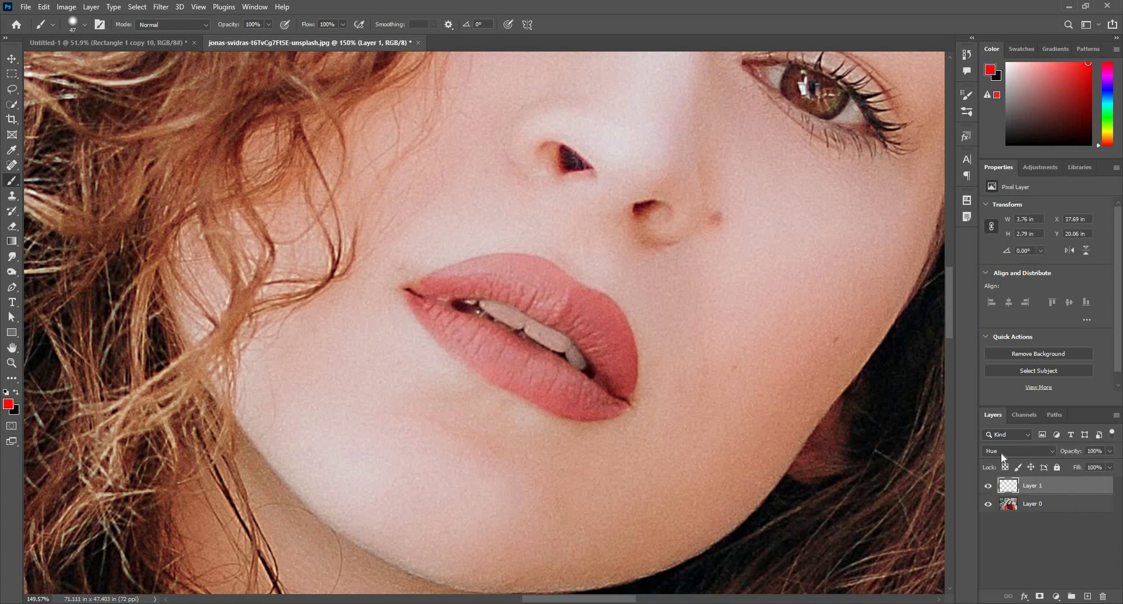
Set Layer 1 to the Color blend mode, lower its Fill to 60%, and compare the lips with the layer hidden and shown
click(1003, 454)
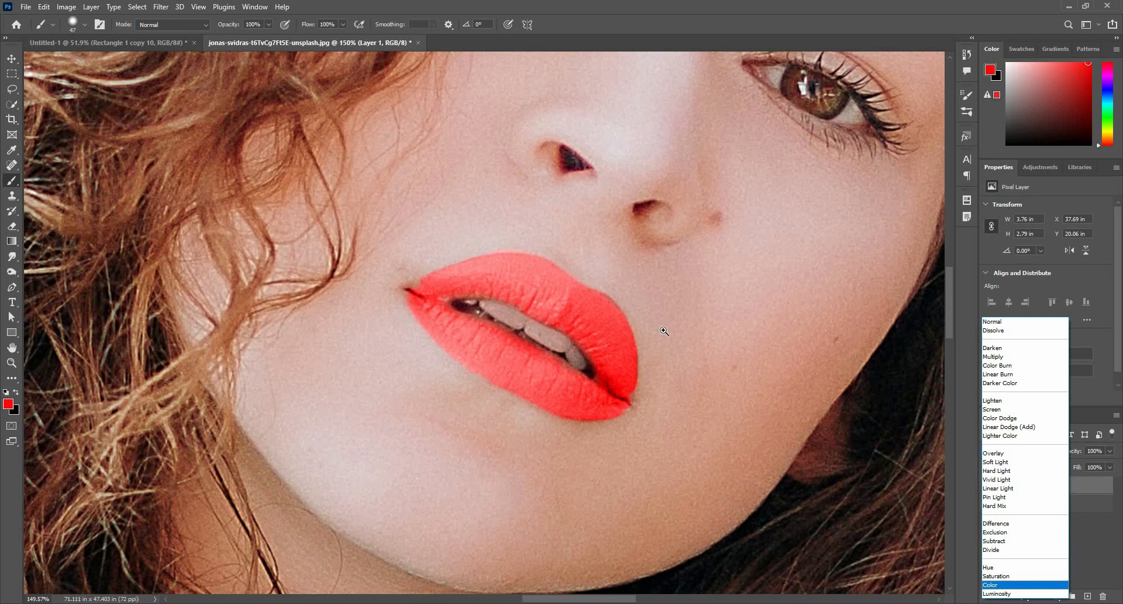
drag(664, 331, 593, 331)
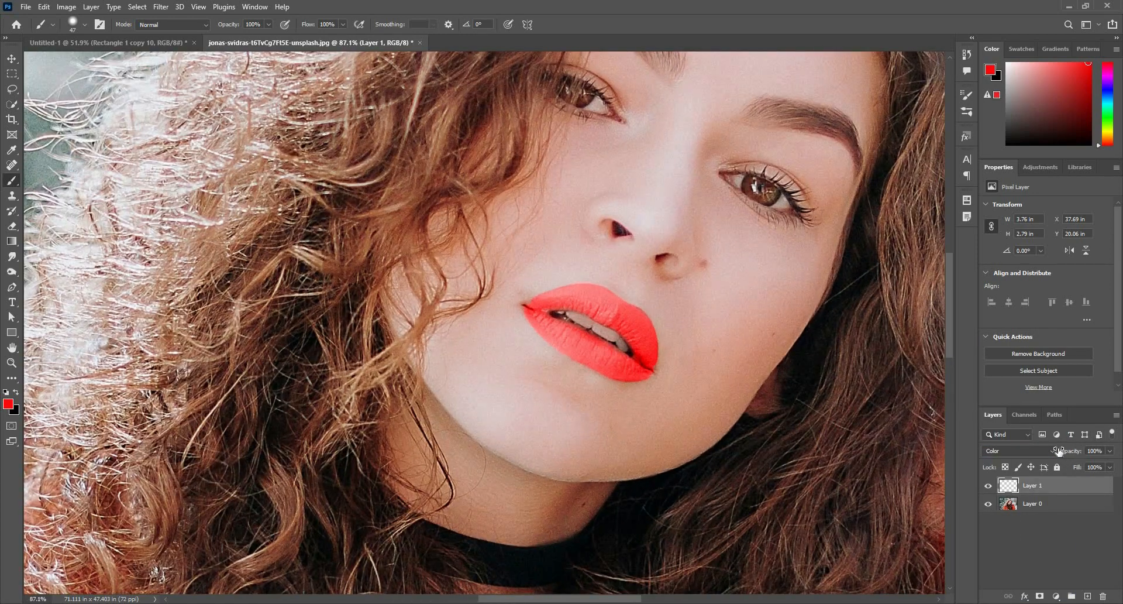
drag(1058, 451, 1118, 456)
drag(1079, 468, 1059, 468)
click(987, 486)
click(987, 486)
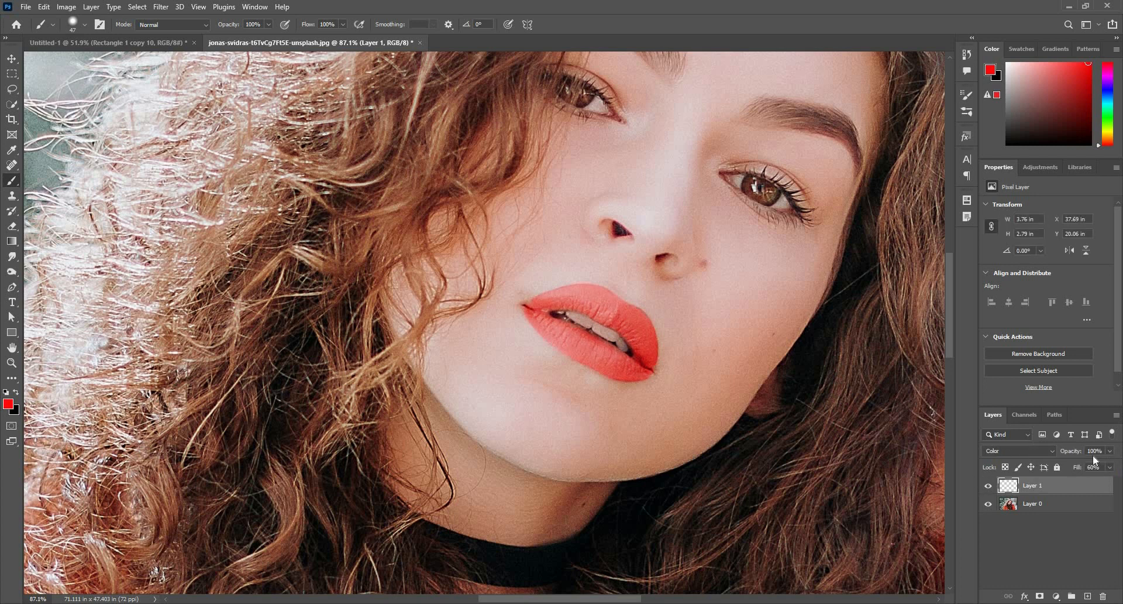
Set Layer 1's Fill to 100% and its blend mode to Hue, and examine the recolored lips up close and in the whole portrait
drag(1081, 468, 1120, 467)
click(1018, 450)
click(1024, 567)
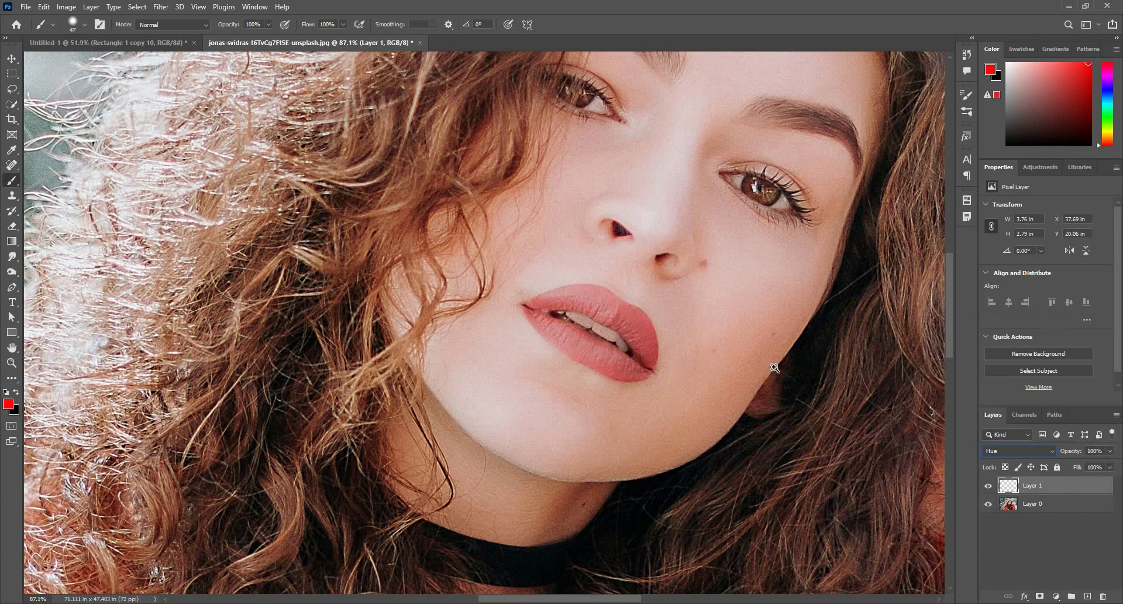
scroll(775, 367, up, 4)
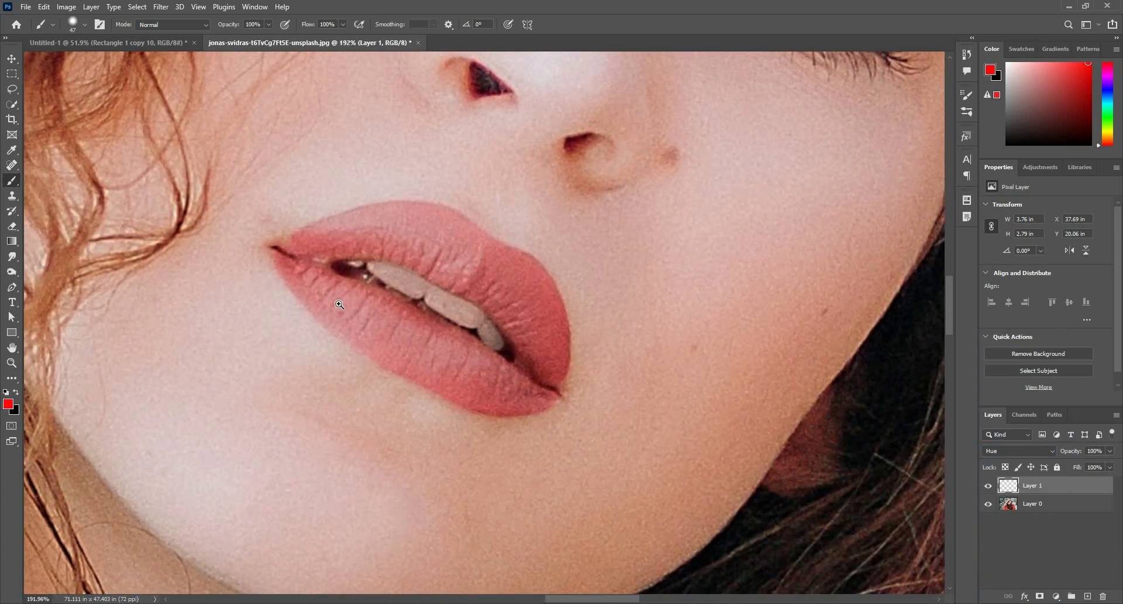
scroll(339, 304, down, 6)
scroll(798, 447, down, 1)
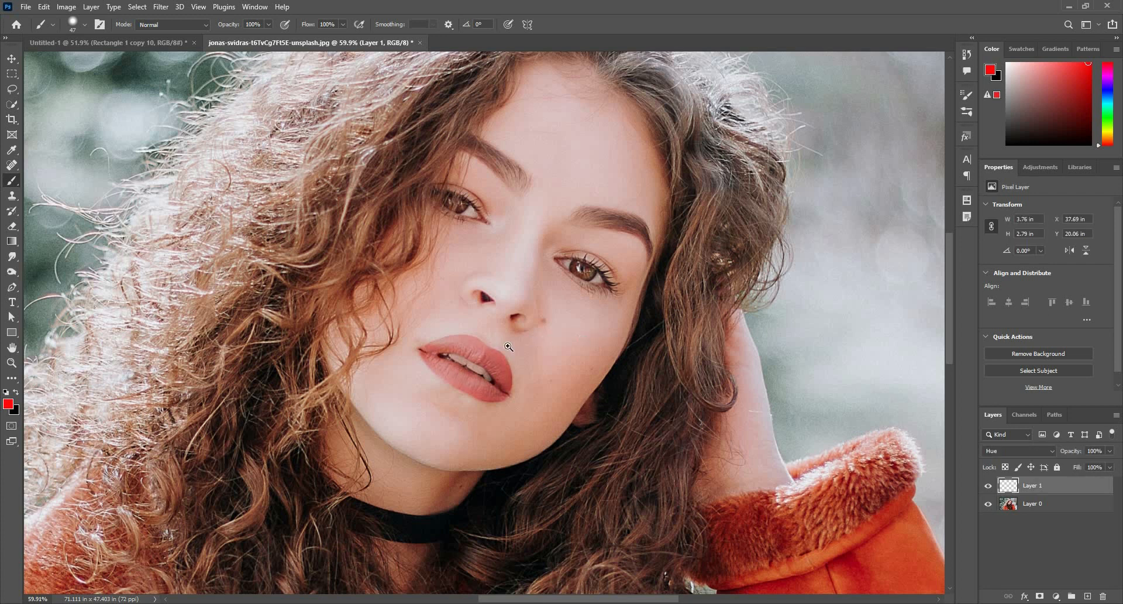
scroll(719, 432, down, 5)
scroll(719, 433, up, 3)
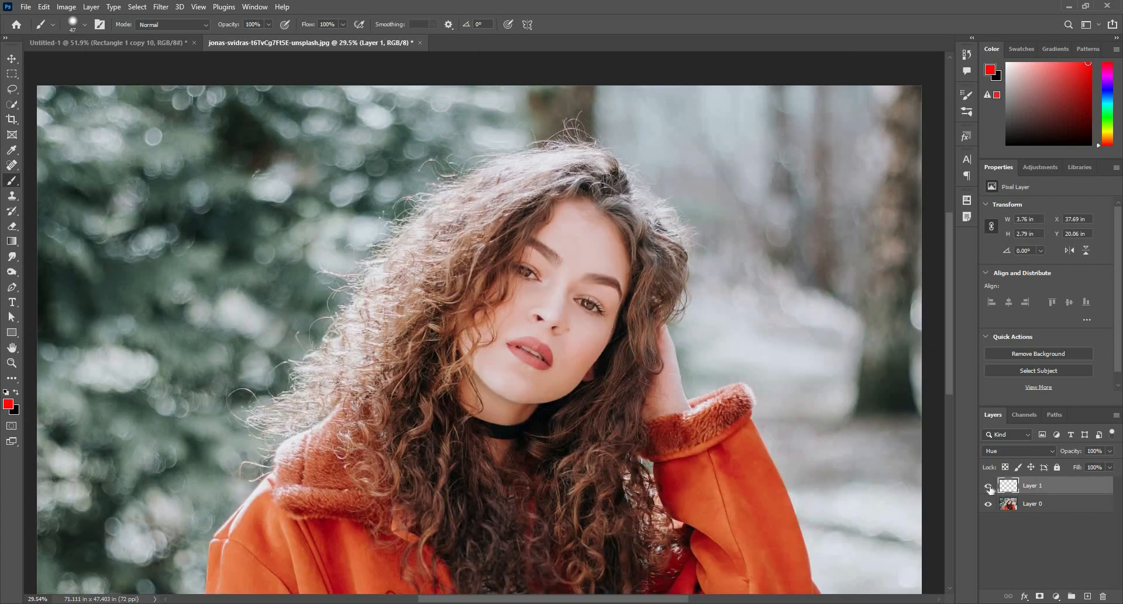
click(988, 487)
Try painting red over the orange coat sleeve on the Hue layer with a large brush, and undo the strokes
drag(651, 366, 631, 242)
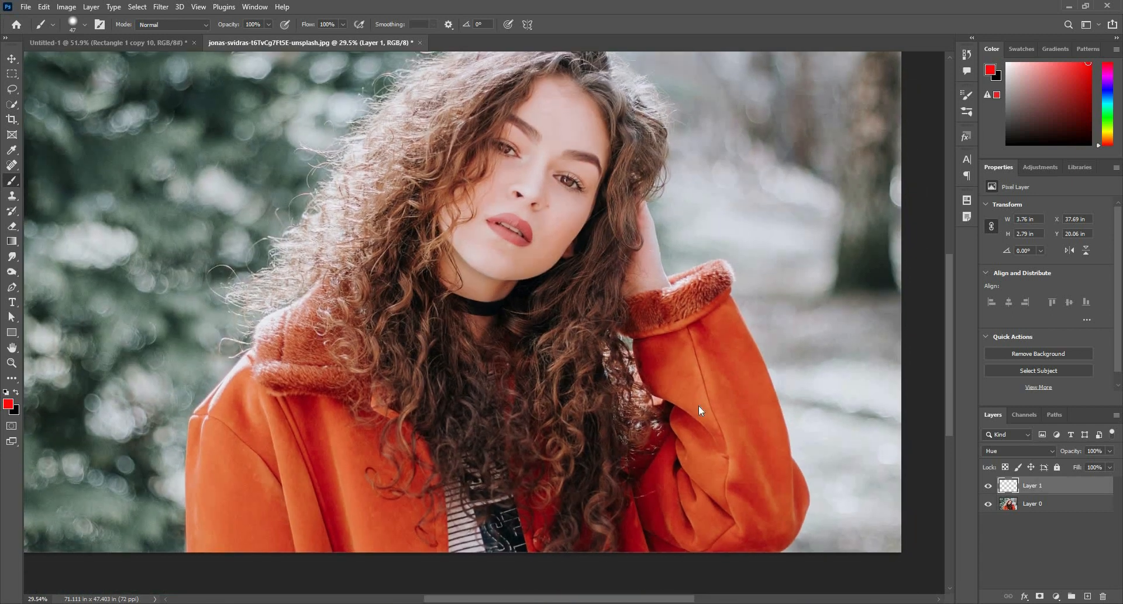
mouse_move(697, 405)
mouse_down()
mouse_move(689, 346)
mouse_move(724, 475)
mouse_move(698, 405)
mouse_move(716, 493)
mouse_move(660, 383)
mouse_up()
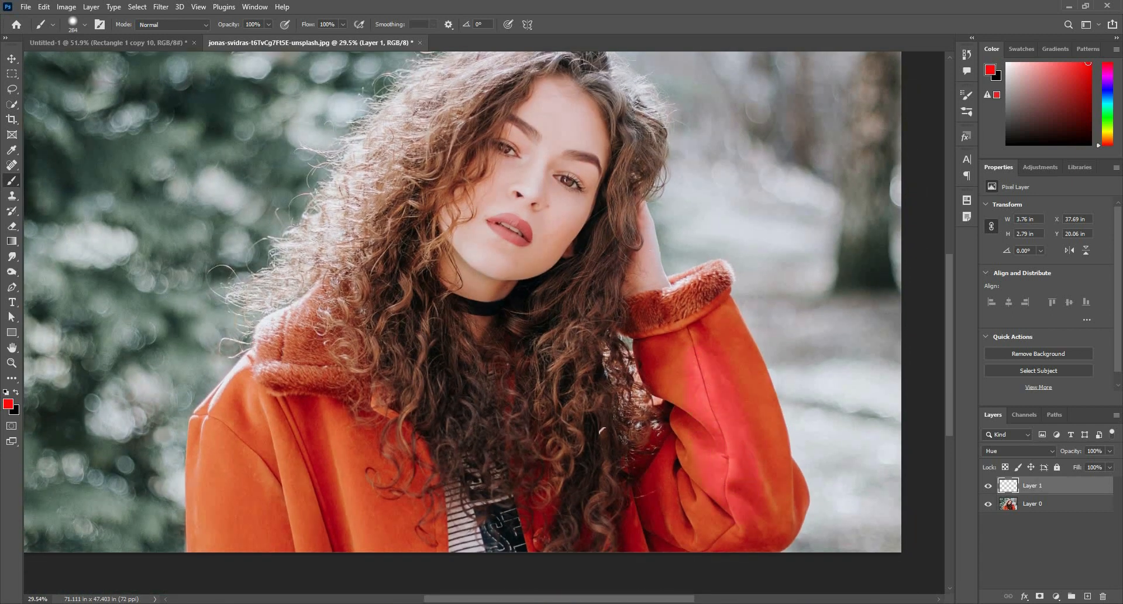
drag(552, 448, 543, 464)
key(ctrl+z)
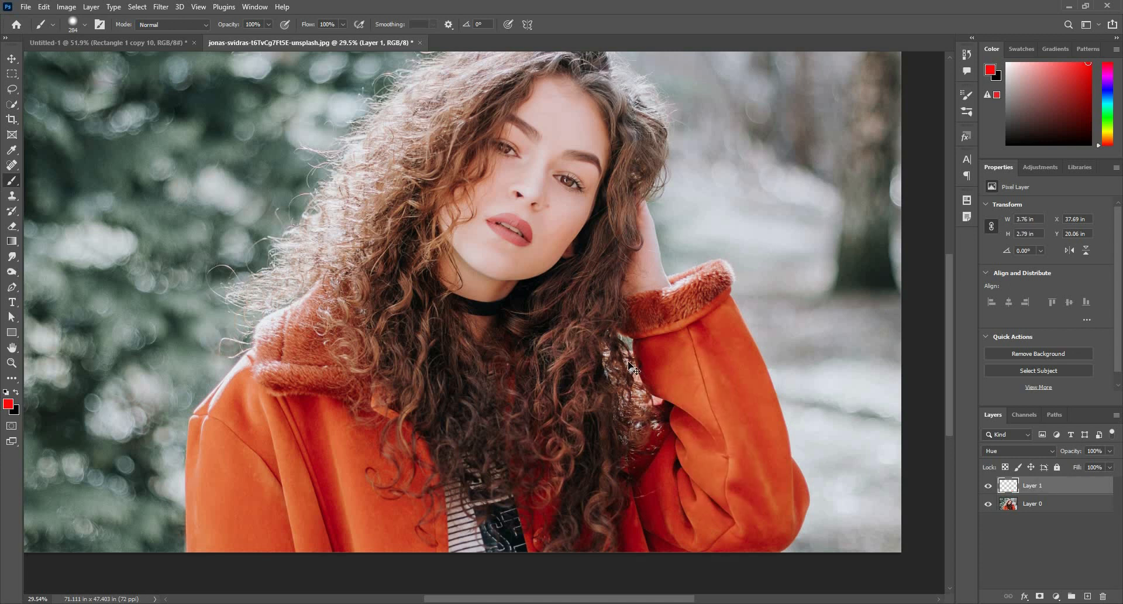
Delete the gradient fill layer above the portrait
scroll(611, 346, down, 1)
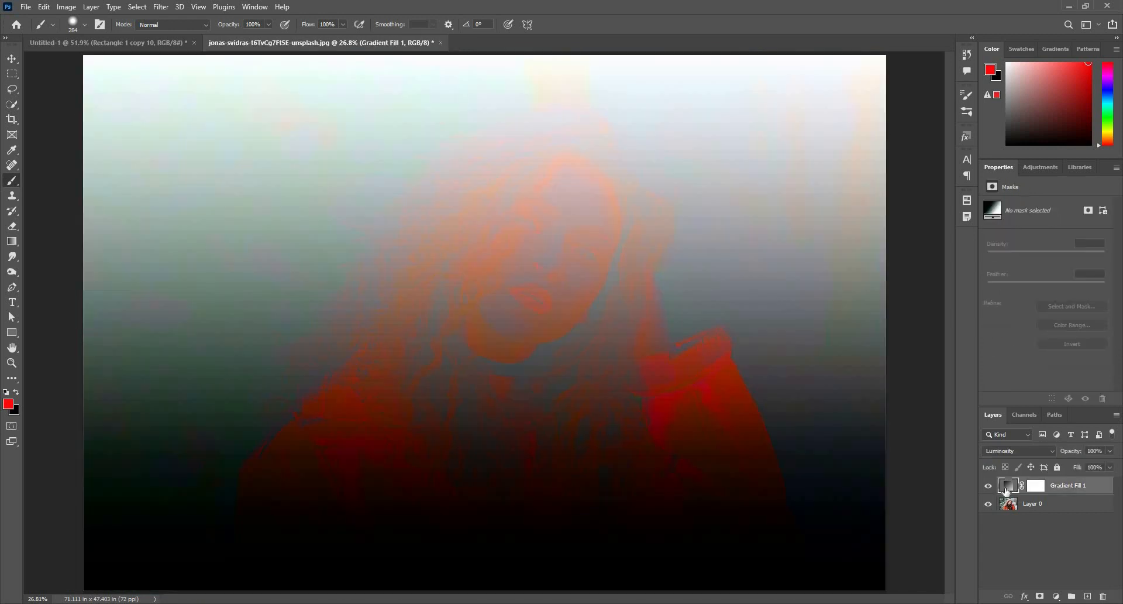
key(Delete)
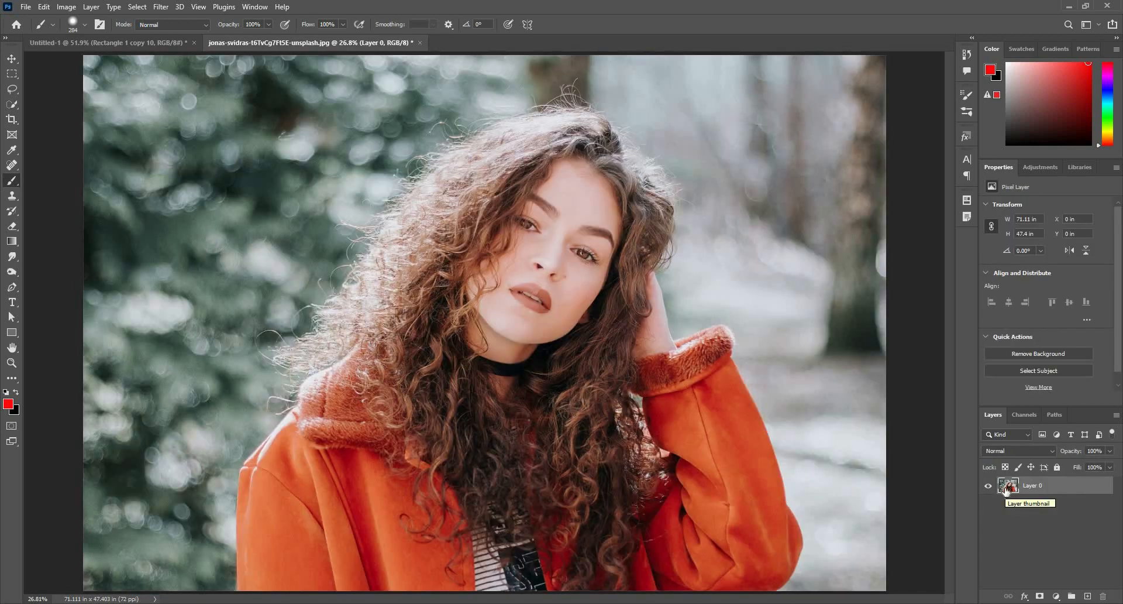
Duplicate the portrait layer, desaturate the copy, and set it to the Luminosity blend mode
key(ctrl+j)
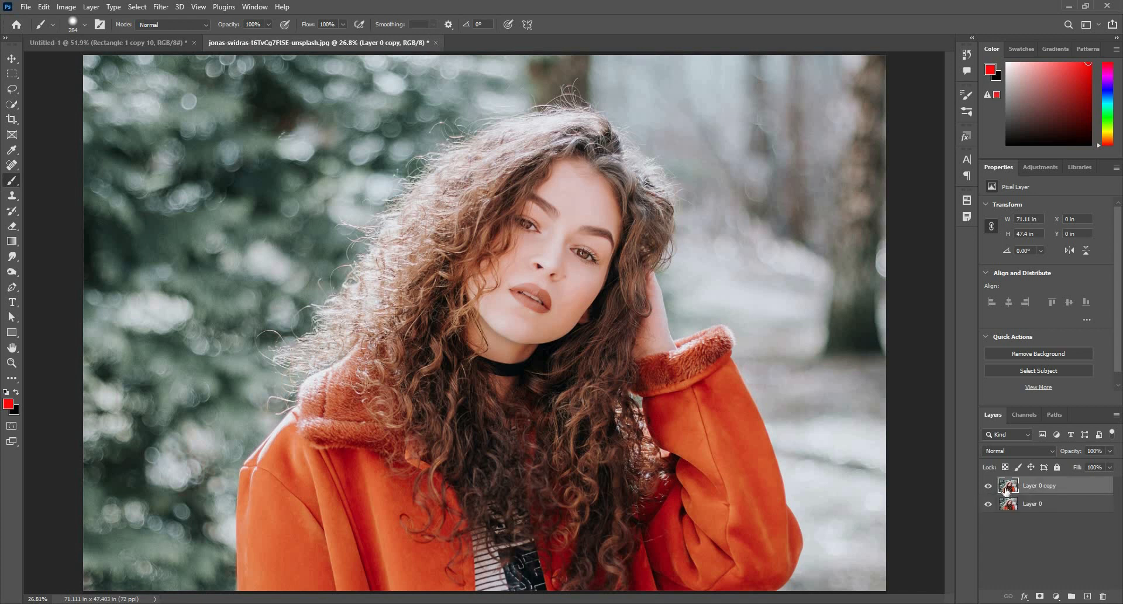
key(ctrl+shift+u)
click(1010, 453)
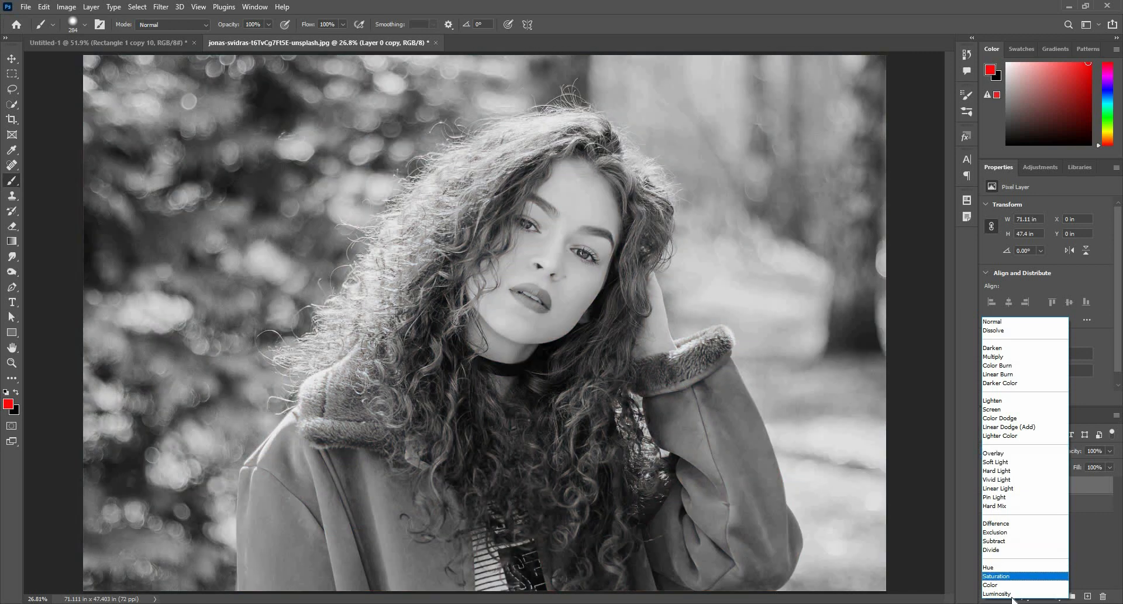
click(1012, 593)
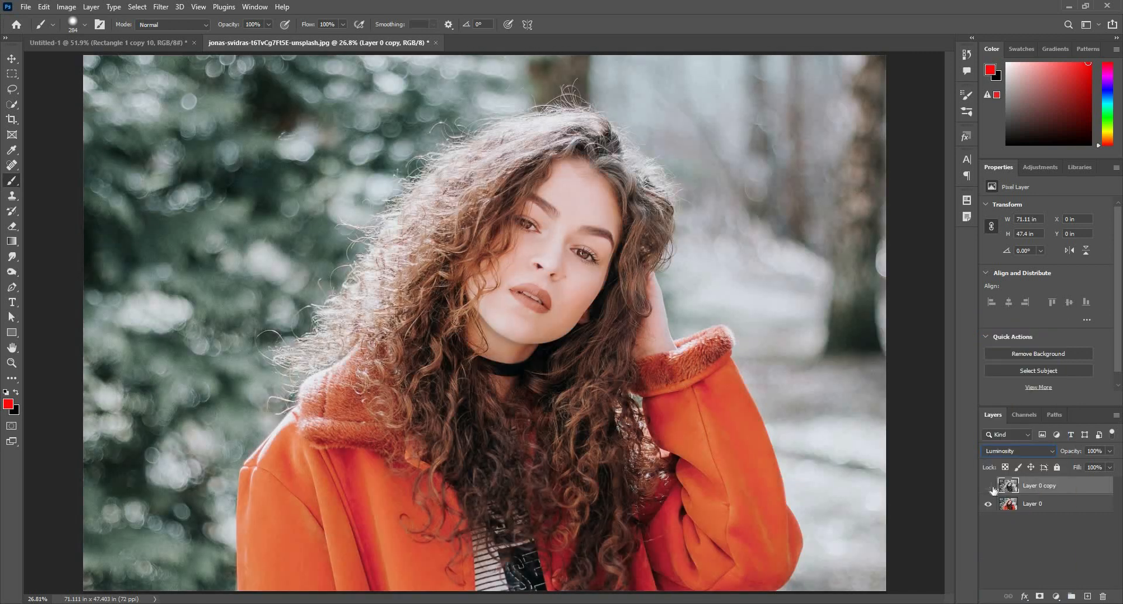
Compare the portrait with the desaturated Luminosity copy hidden and shown, and delete the copy
click(989, 486)
click(990, 486)
click(989, 486)
click(990, 486)
click(989, 486)
click(989, 486)
click(988, 486)
click(988, 486)
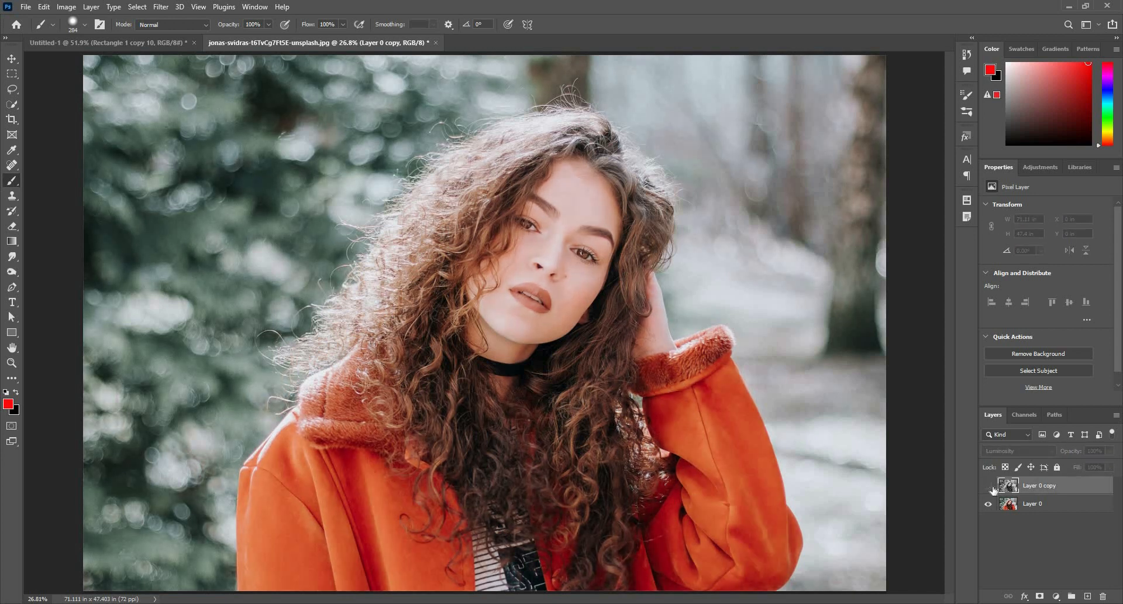
click(988, 486)
click(991, 487)
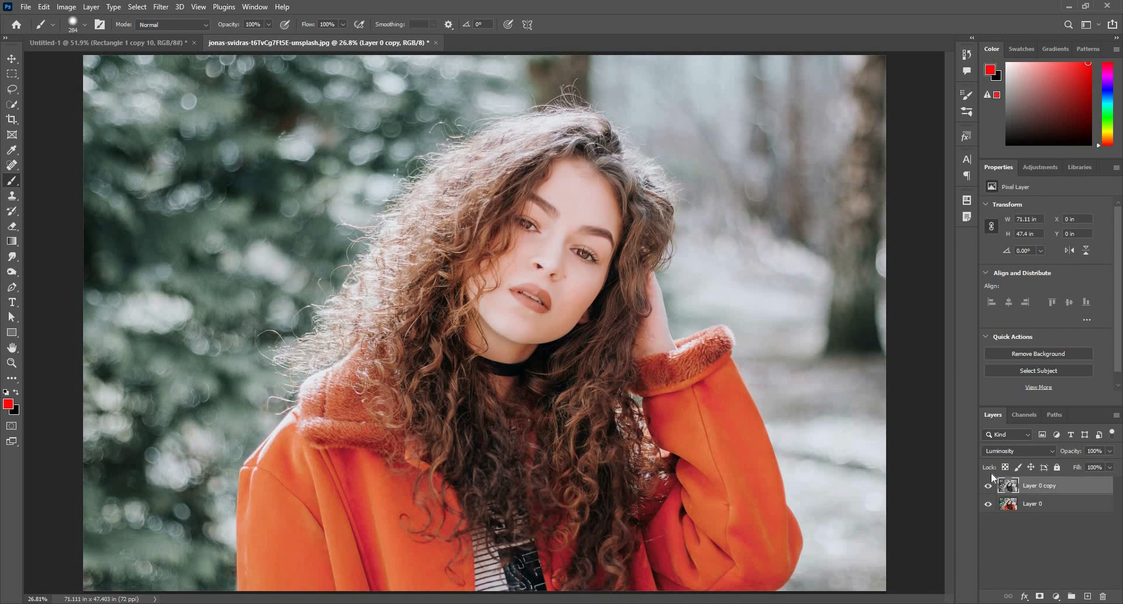
key(Delete)
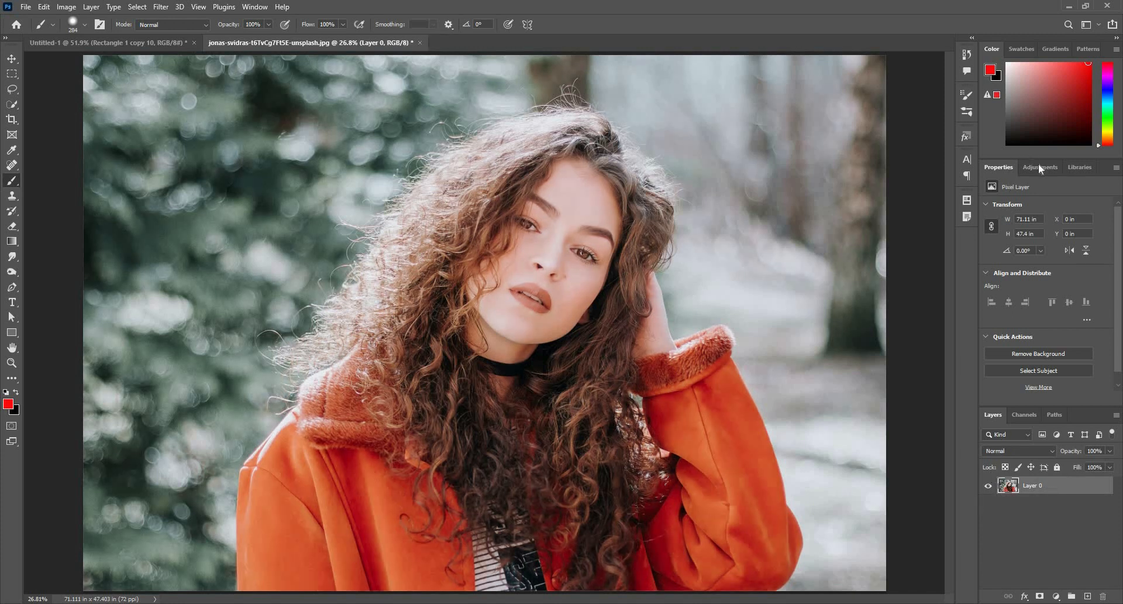
Add a Black & White adjustment layer above the portrait and set it to the Luminosity blend mode
click(1039, 165)
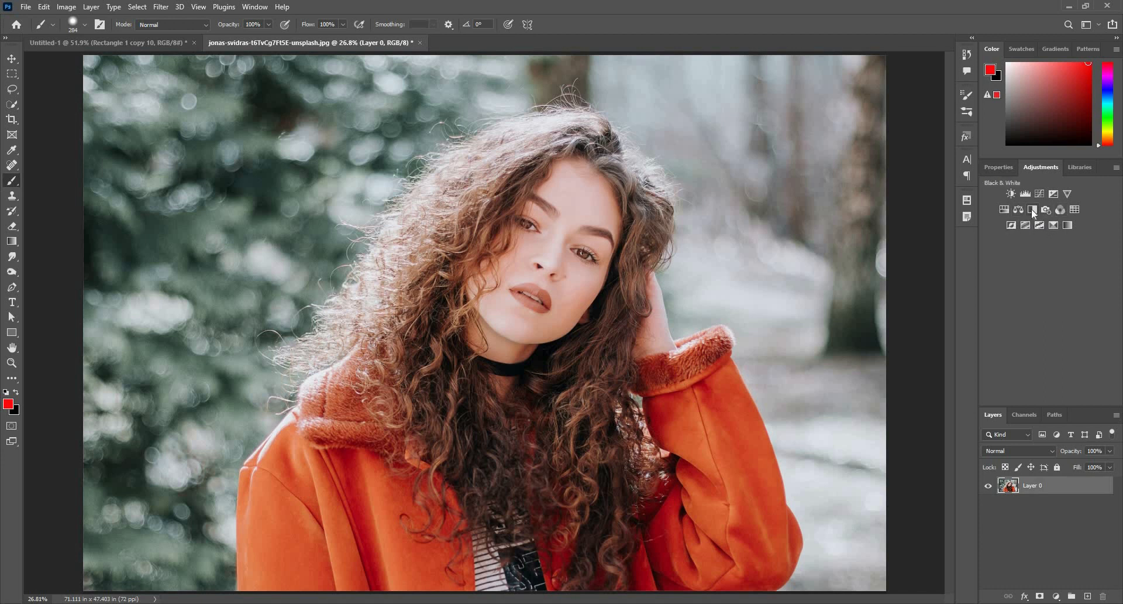
click(1033, 211)
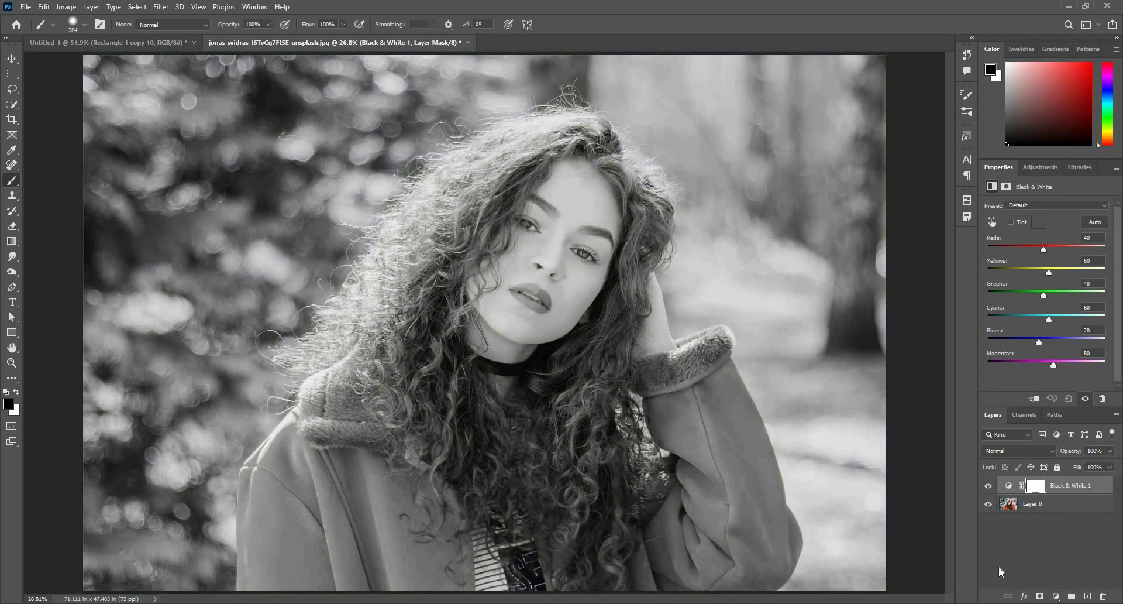
click(1030, 450)
key(Return)
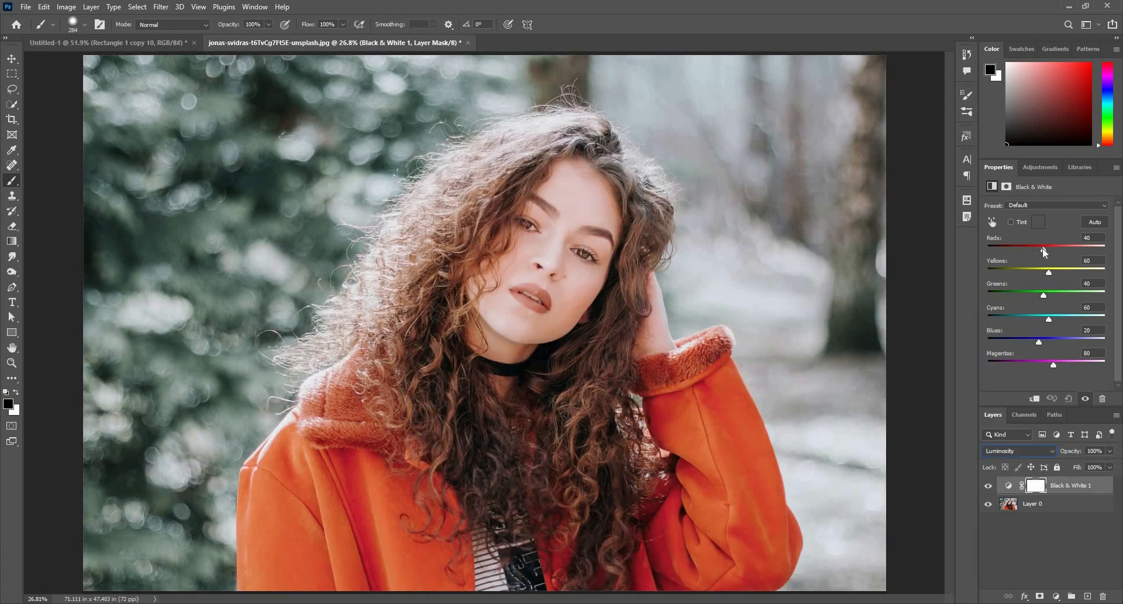
Set the Black & White adjustment to Reds 41, Yellows 103, Greens -28, Cyans -46, Blues 46 and Magentas 11, and compare before and after
drag(1044, 252, 1024, 318)
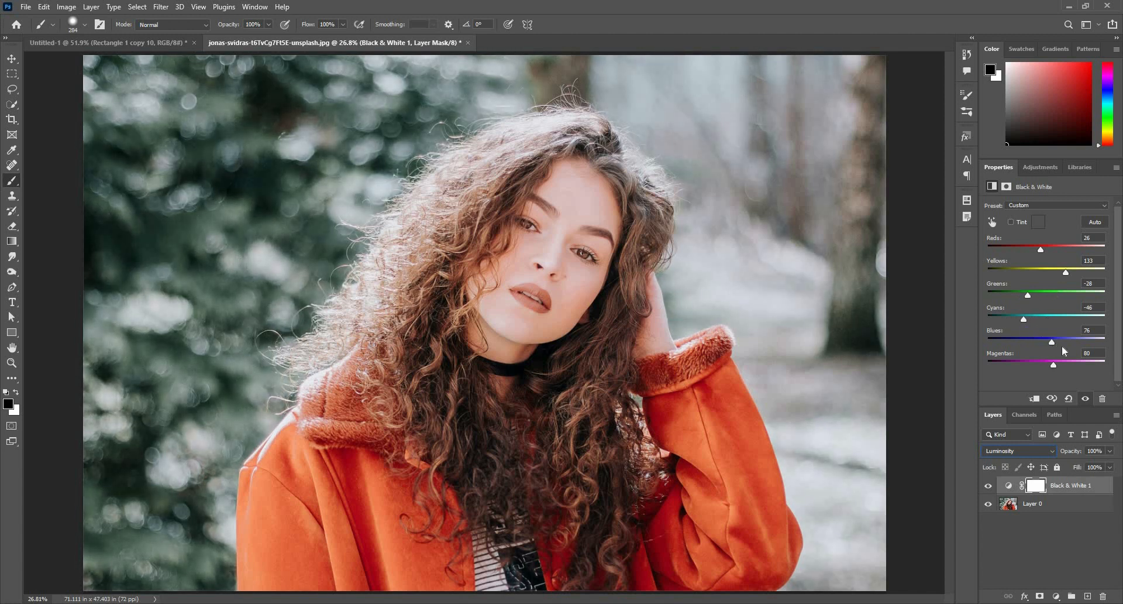
drag(1062, 349, 1038, 364)
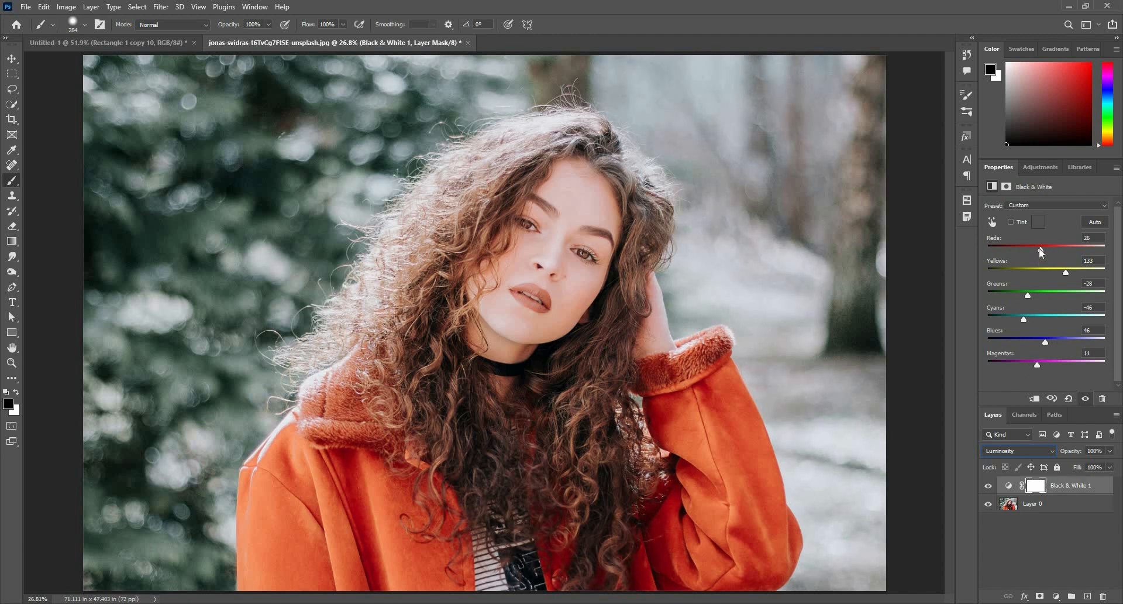
drag(1042, 252, 1067, 273)
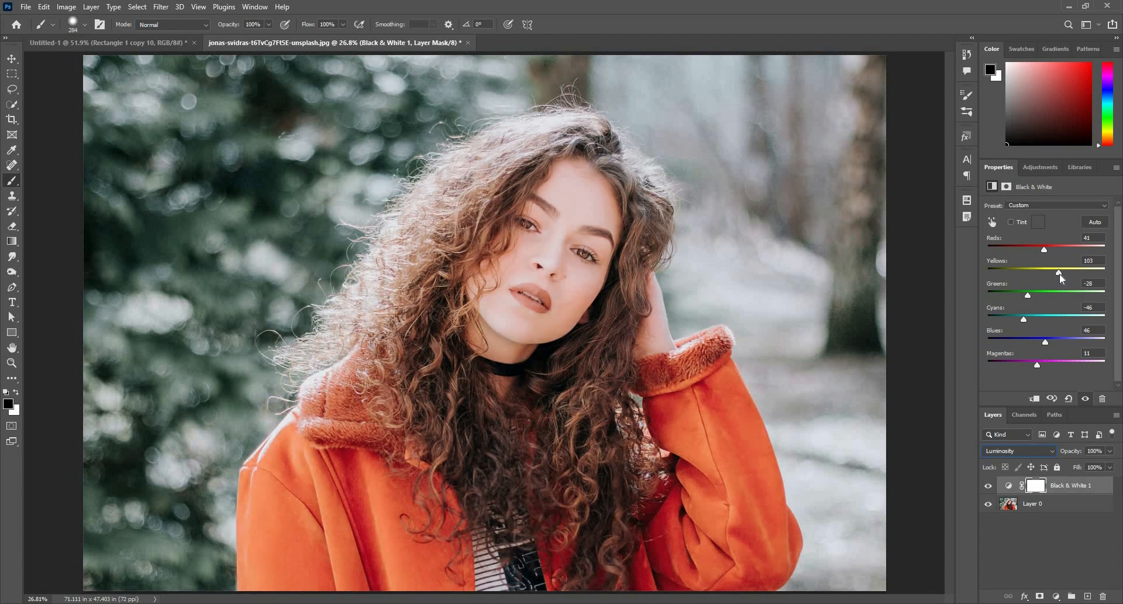
click(1085, 400)
click(1085, 400)
click(1085, 400)
click(1085, 400)
click(1086, 401)
click(1085, 400)
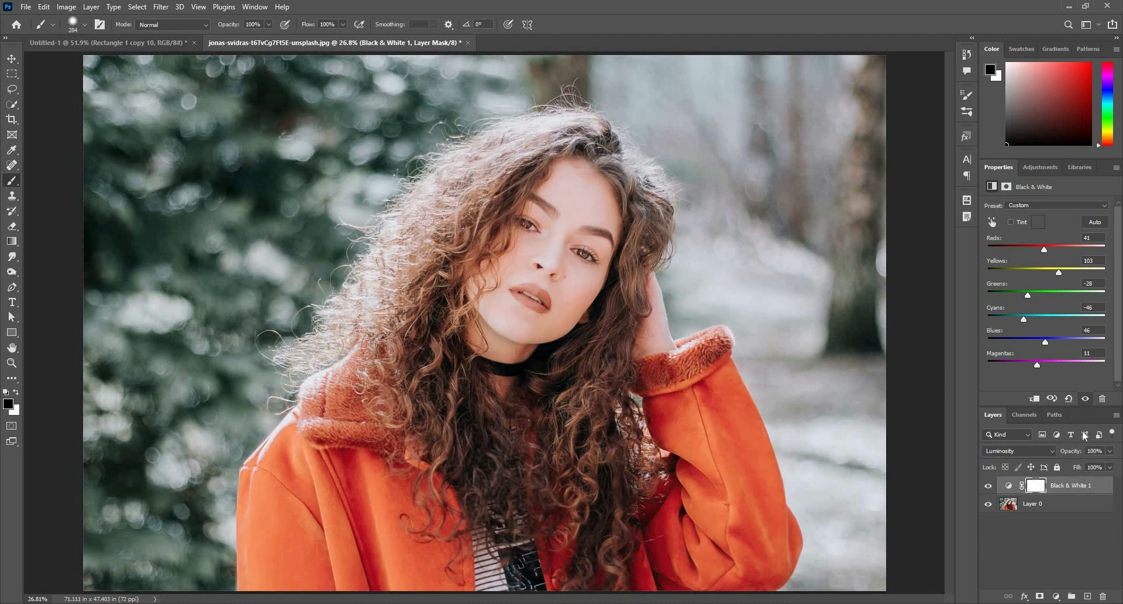